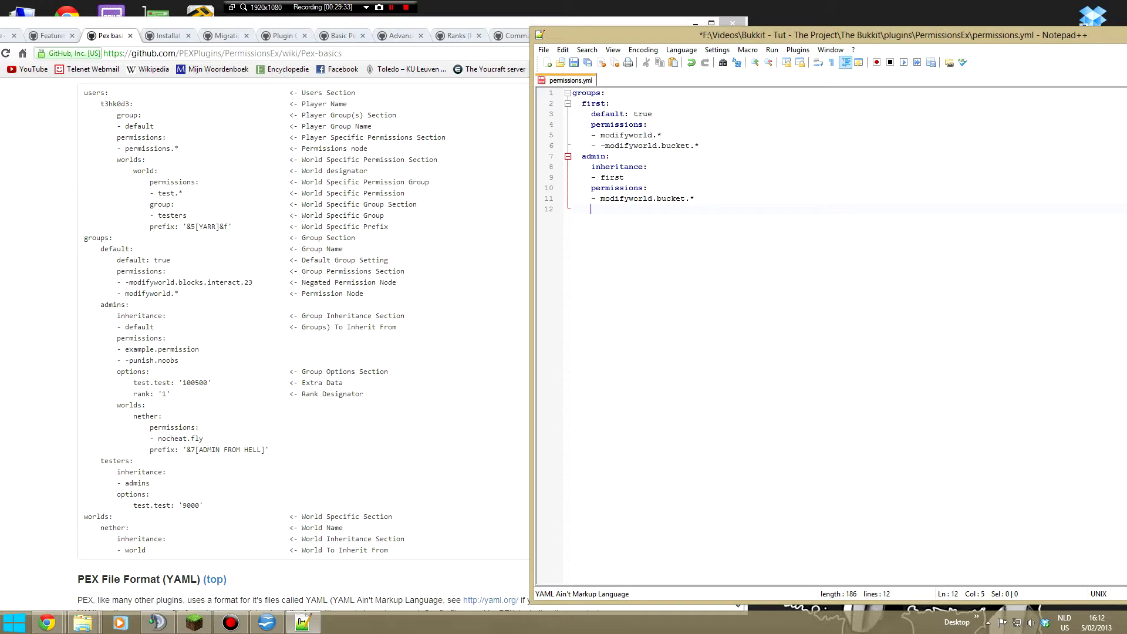
- Add a prefix line with the value '[Admin]' below the admin group's permissions in permissions.yml
text(prefix:)
key(Return)
key(Right)
key(Right)
key(shift+Up)
key(shift+Right)
key(shift+End)
key(Delete)
text('')
text(Adim)
key(BackSpace)
key(BackSpace)
text(min)
key(Up)
click(643, 209)
key(Left)
- Switch to Chrome, search the web for "minecraft server protocol" in a new tab and open the Classic server protocol wiki page
click(514, 24)
click(672, 36)
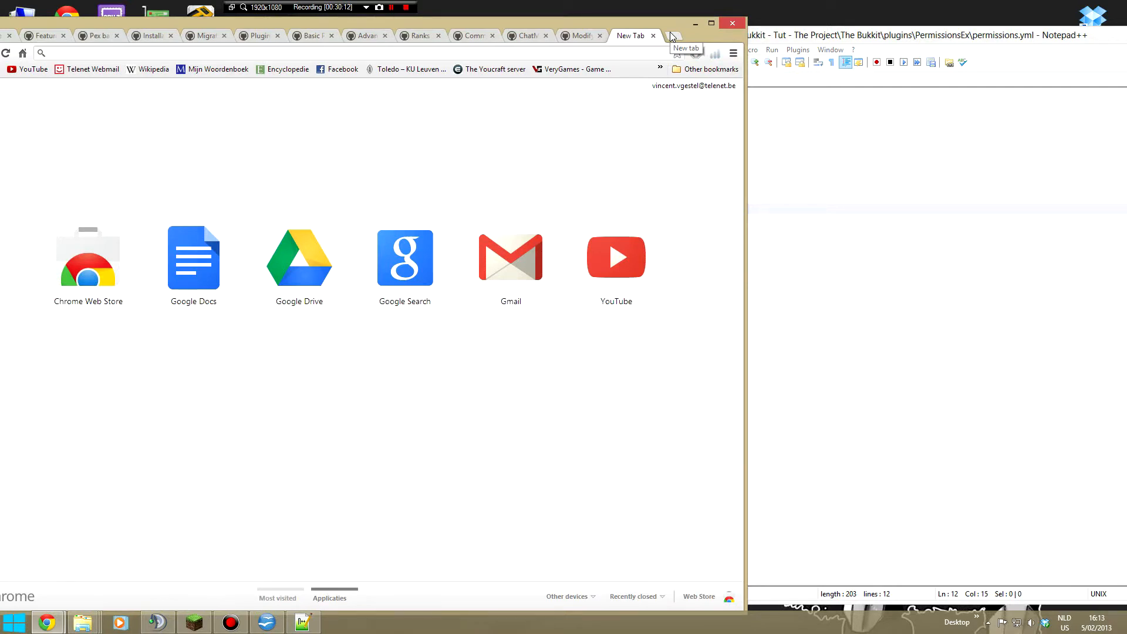
text(minecraft )
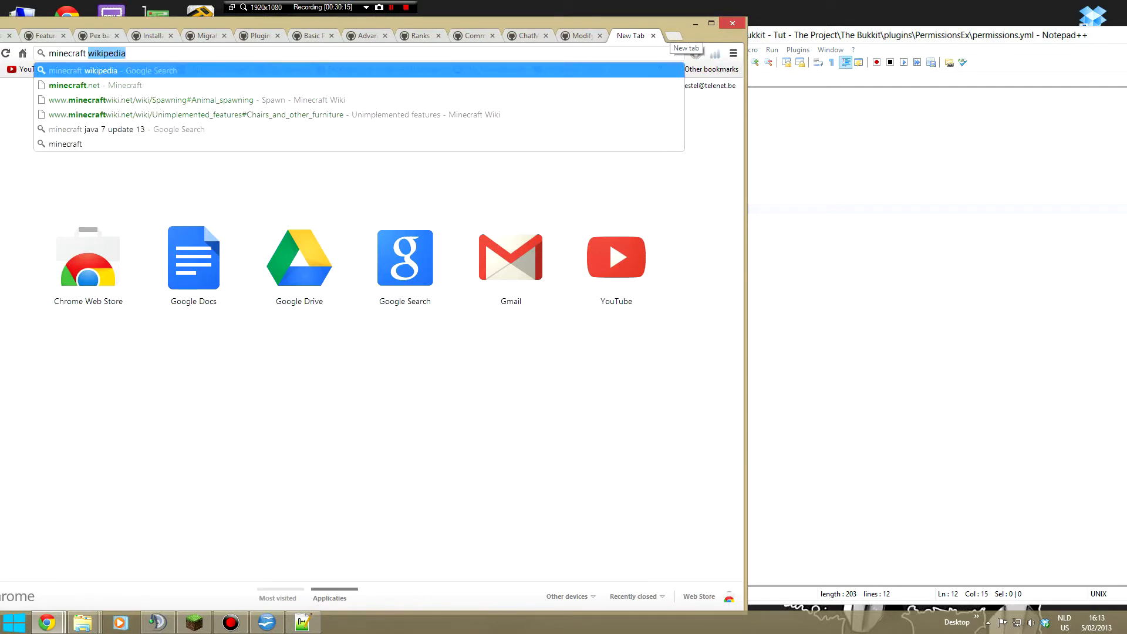
text(server protocol)
key(Return)
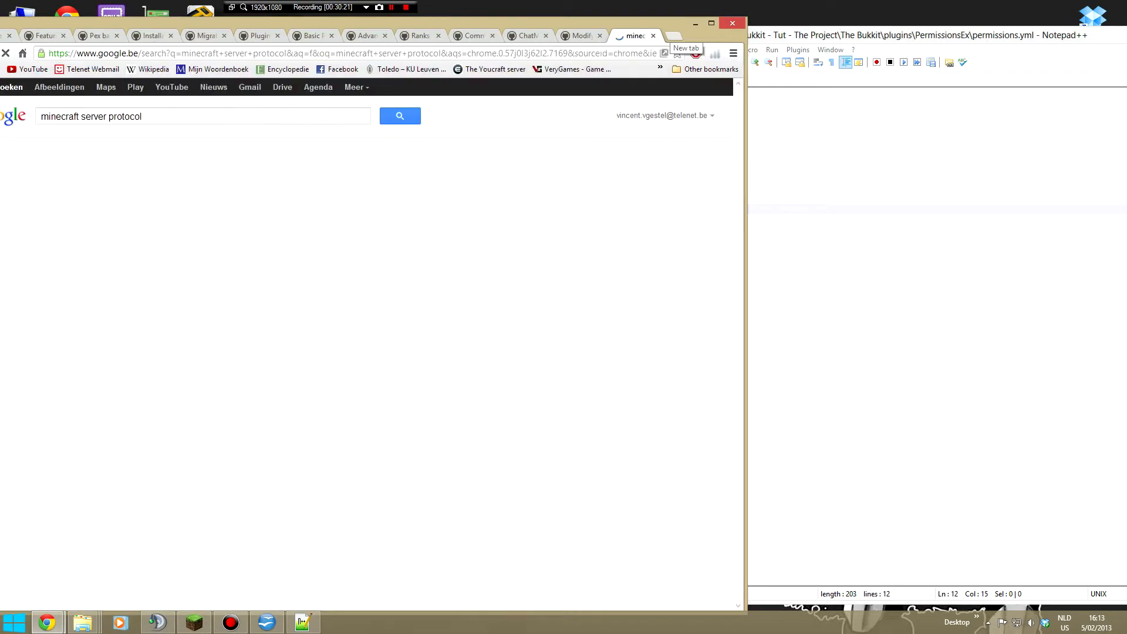
click(177, 201)
- Examine the Color Codes table and the Formatting Codes table on the Classic server protocol page
scroll(281, 367, down, 8)
scroll(281, 367, down, 20)
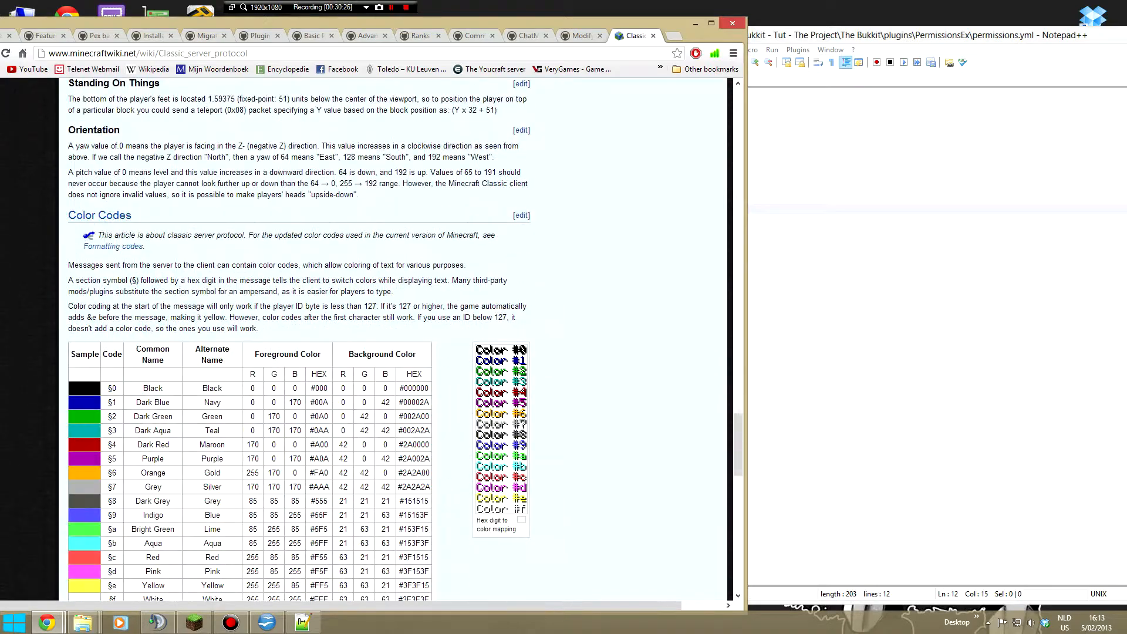
scroll(293, 361, down, 3)
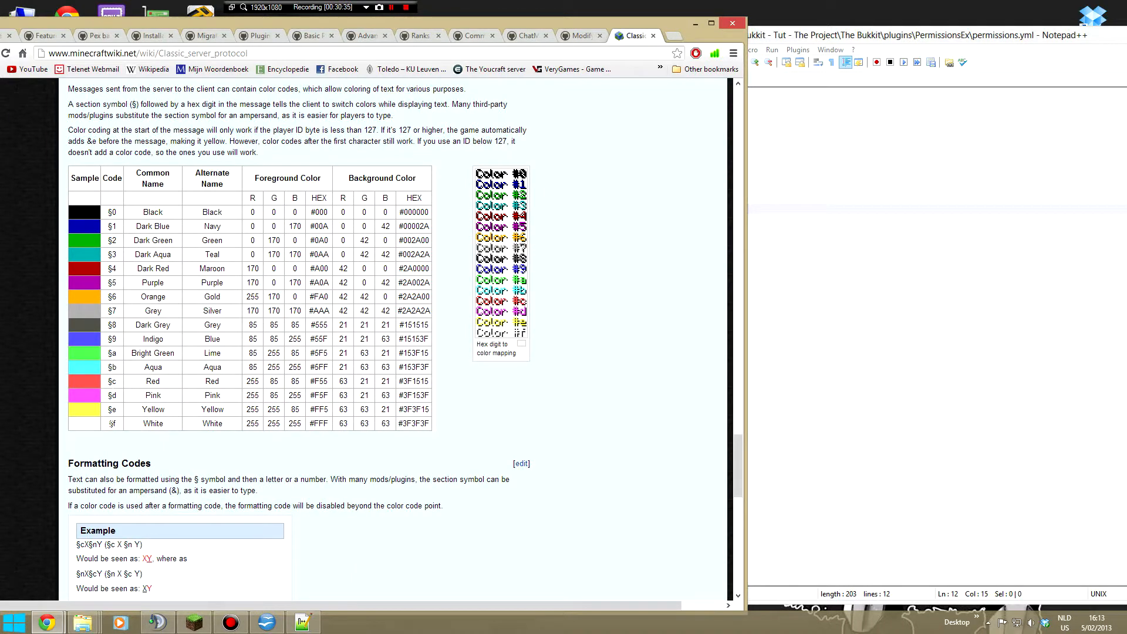
scroll(190, 431, down, 3)
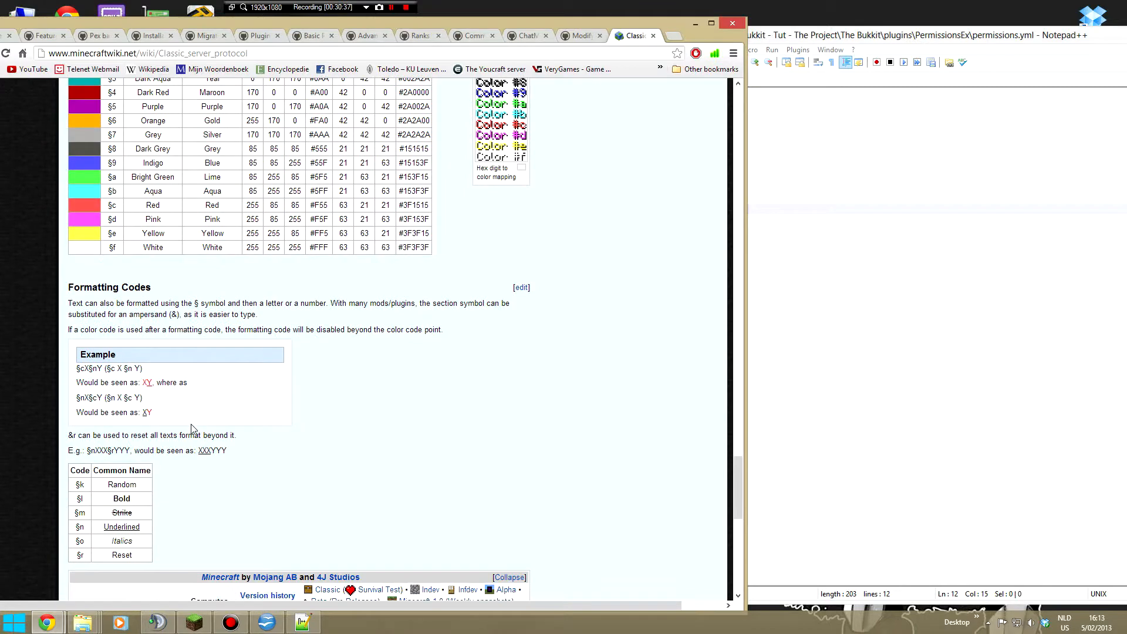
drag(75, 484, 148, 558)
click(162, 551)
drag(112, 513, 133, 513)
click(147, 515)
drag(111, 541, 133, 541)
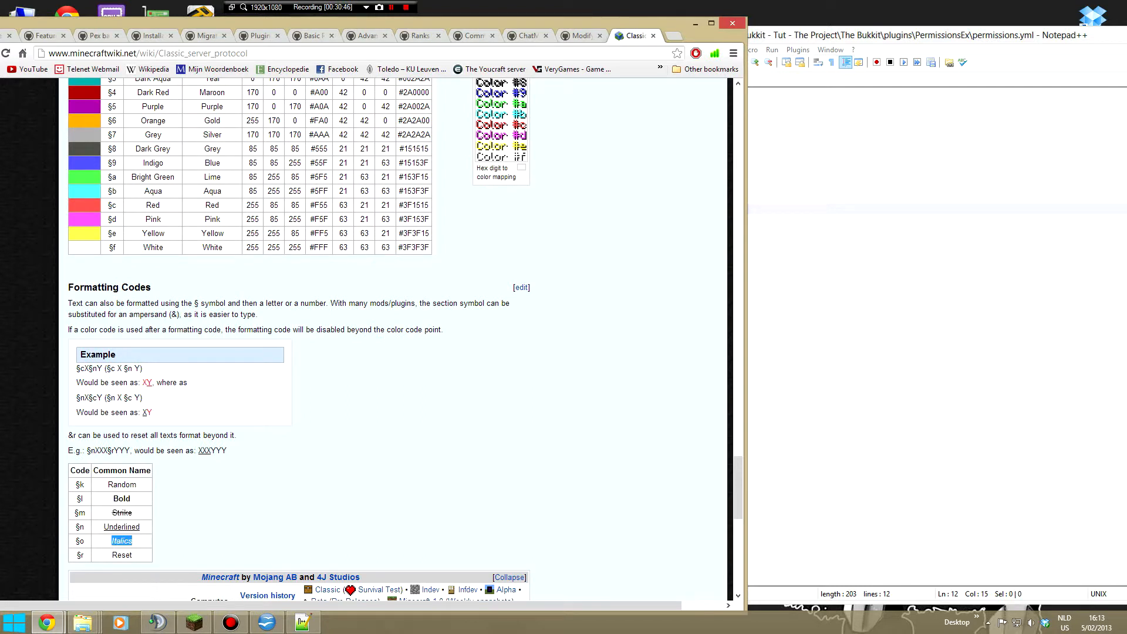
drag(101, 555, 137, 544)
click(135, 554)
click(122, 540)
drag(109, 556, 132, 555)
click(134, 556)
scroll(230, 552, up, 3)
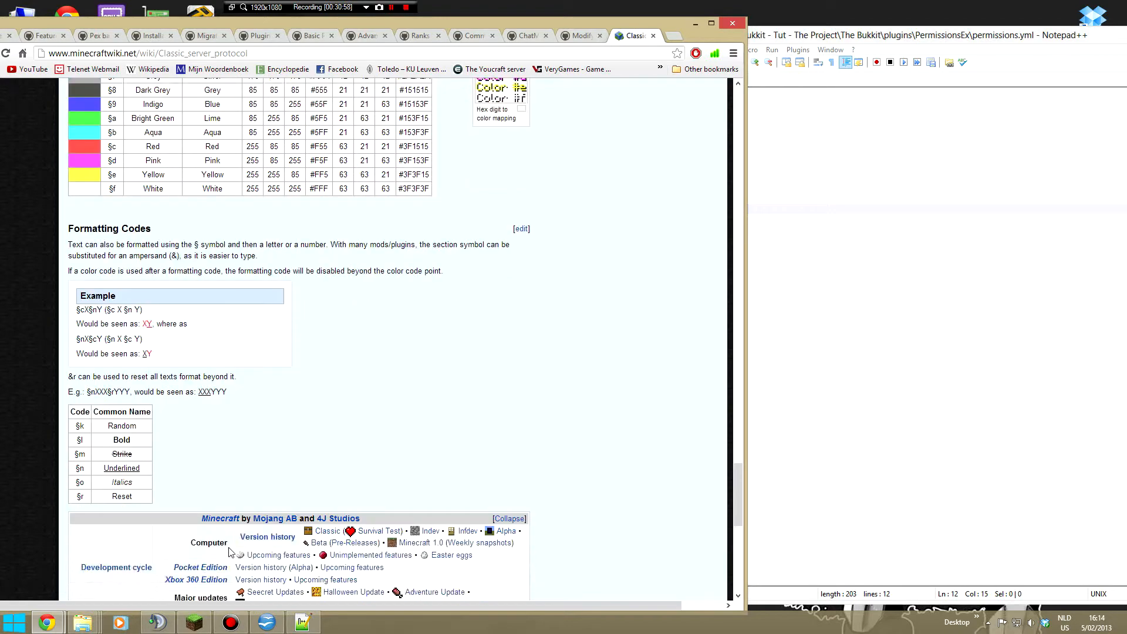
- Switch to Notepad++ and insert the colour code &c before Admin in the admin group's prefix
click(822, 246)
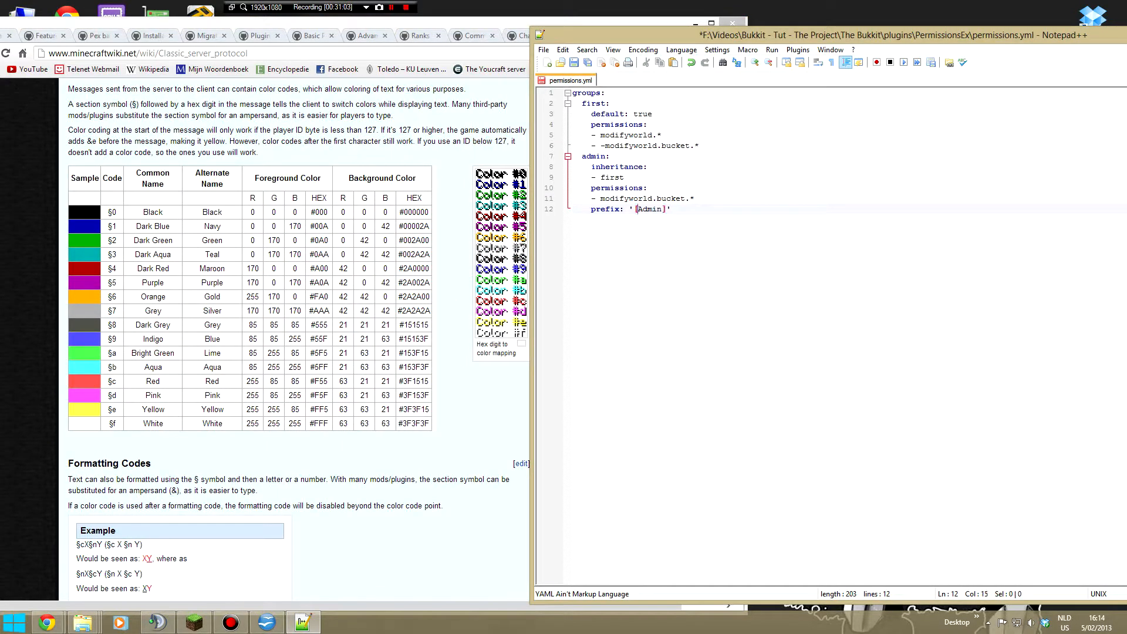
text(&4)
key(BackSpace)
text(c)
key(BackSpace)
text(4)
key(BackSpace)
text(c&)
- Look up the bold formatting code on the wiki page and insert &l directly before Admin in the prefix
click(321, 474)
scroll(321, 474, down, 2)
scroll(321, 475, down, 1)
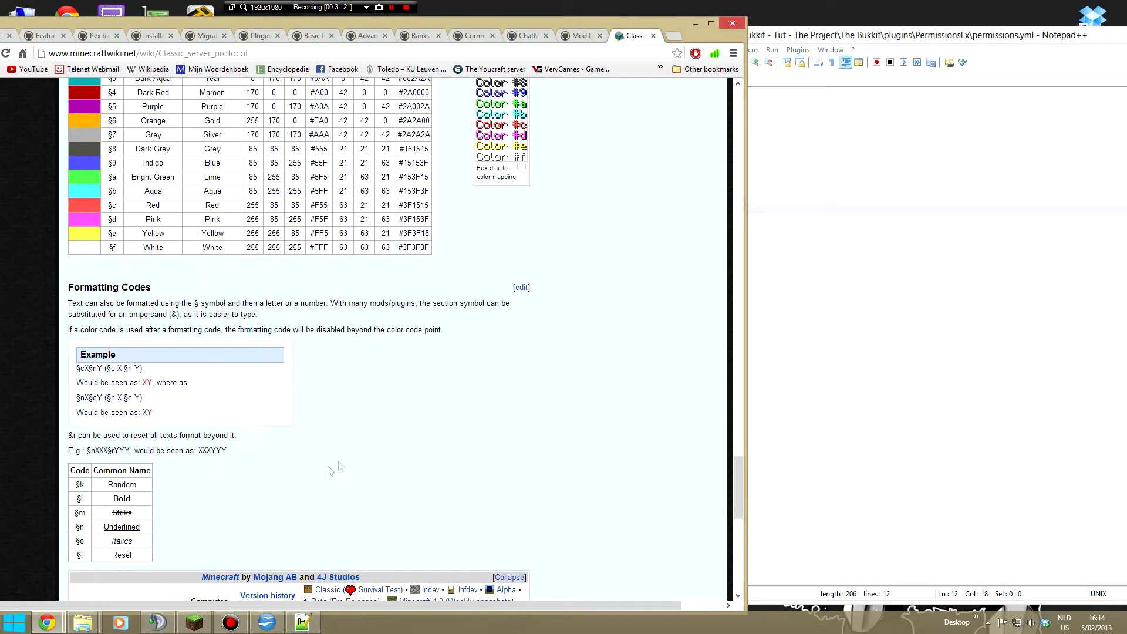
click(775, 374)
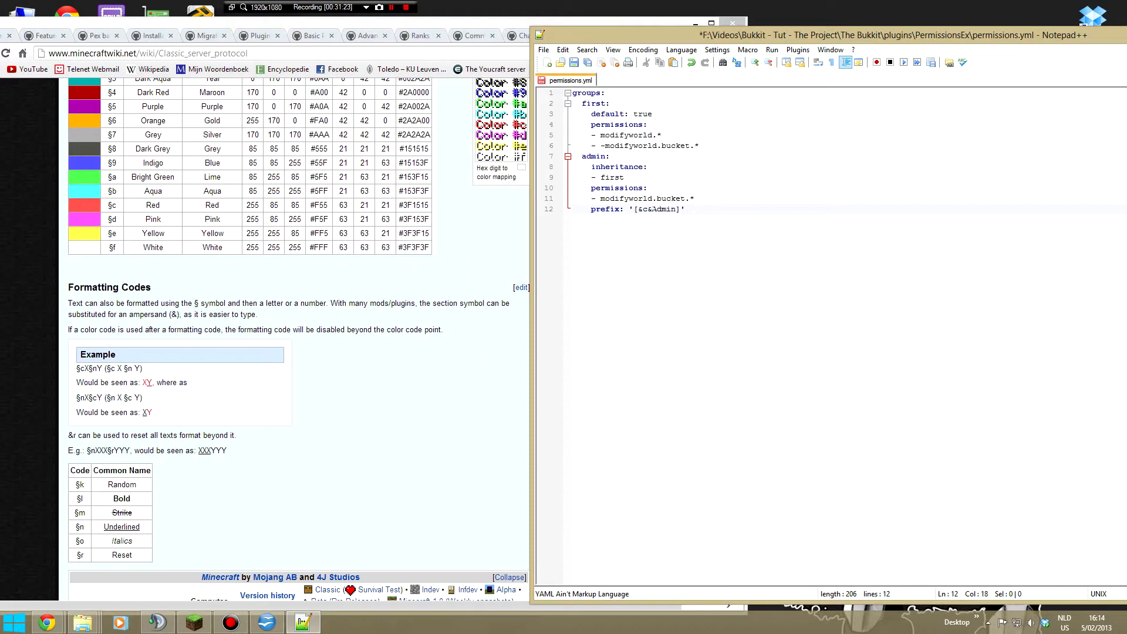
text(l)
- Insert &f&r after Admin, before the closing bracket of the admin group's prefix
key(Right)
key(Right)
key(Right)
key(Right)
text(&f&r)
key(Right)
- Copy the admin prefix line to a new line below the first group's -modifyworld.bucket.* permission and align its indentation
click(488, 264)
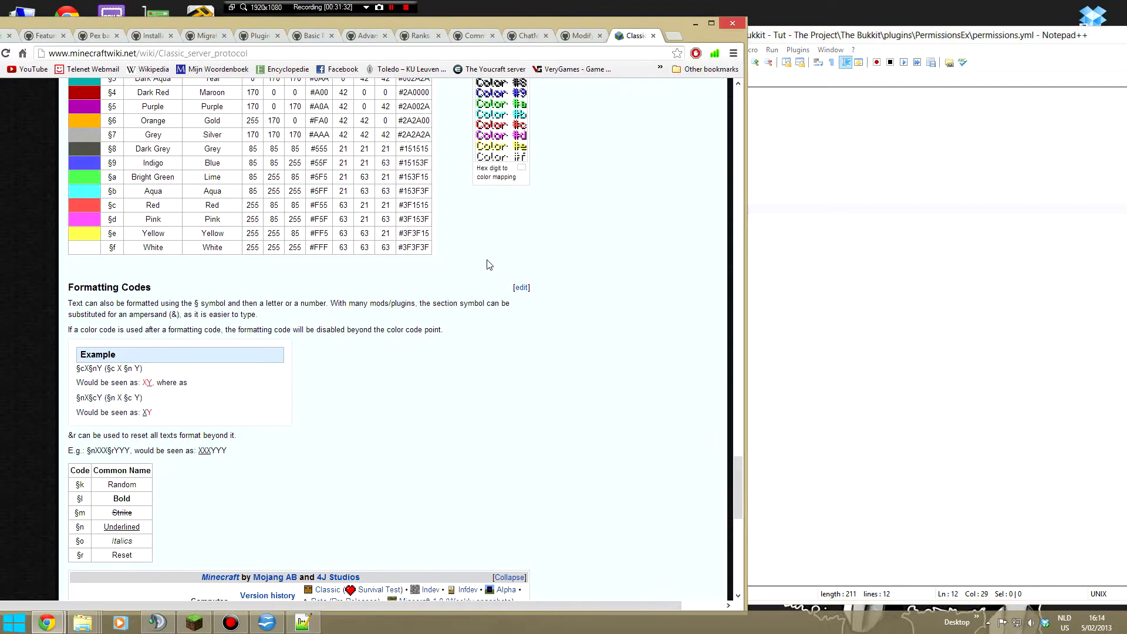
scroll(489, 265, up, 4)
click(769, 264)
drag(712, 210, 572, 211)
key(ctrl+c)
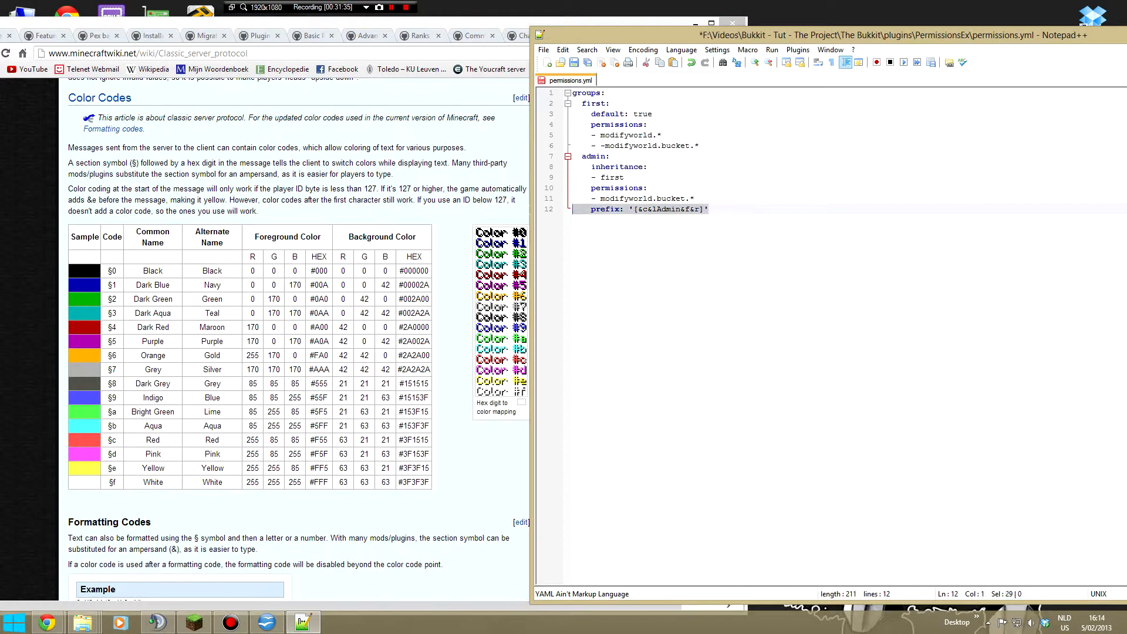
click(713, 146)
key(Return)
key(ctrl+v)
drag(609, 156, 591, 157)
key(BackSpace)
click(644, 156)
- Replace the text inside the brackets of the first group's prefix with "first"
drag(637, 157, 700, 156)
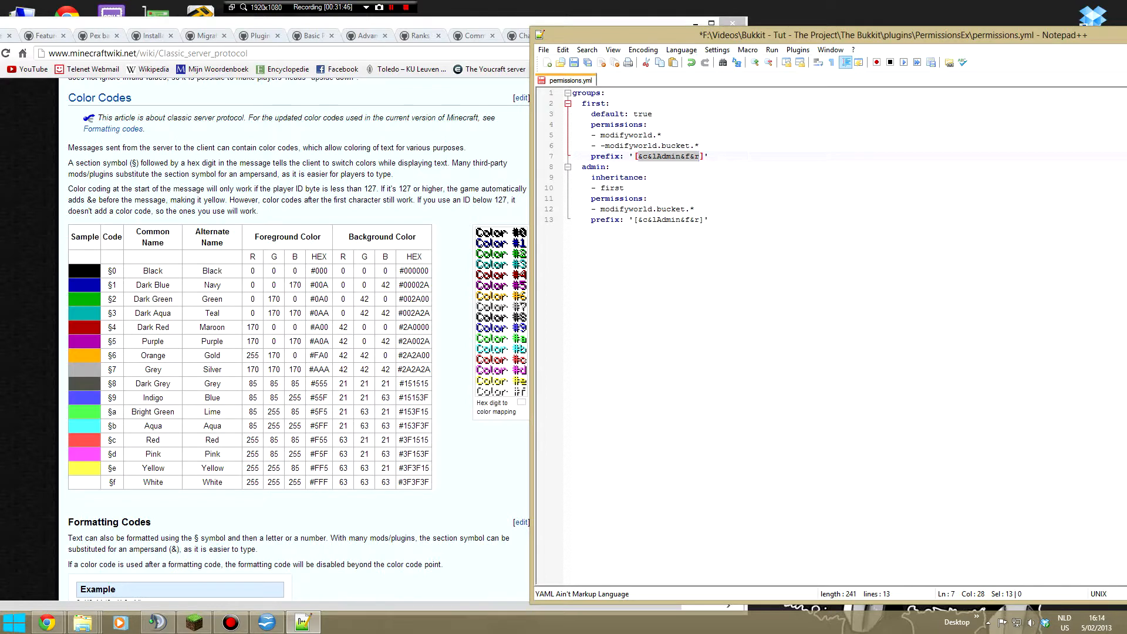
text(first)
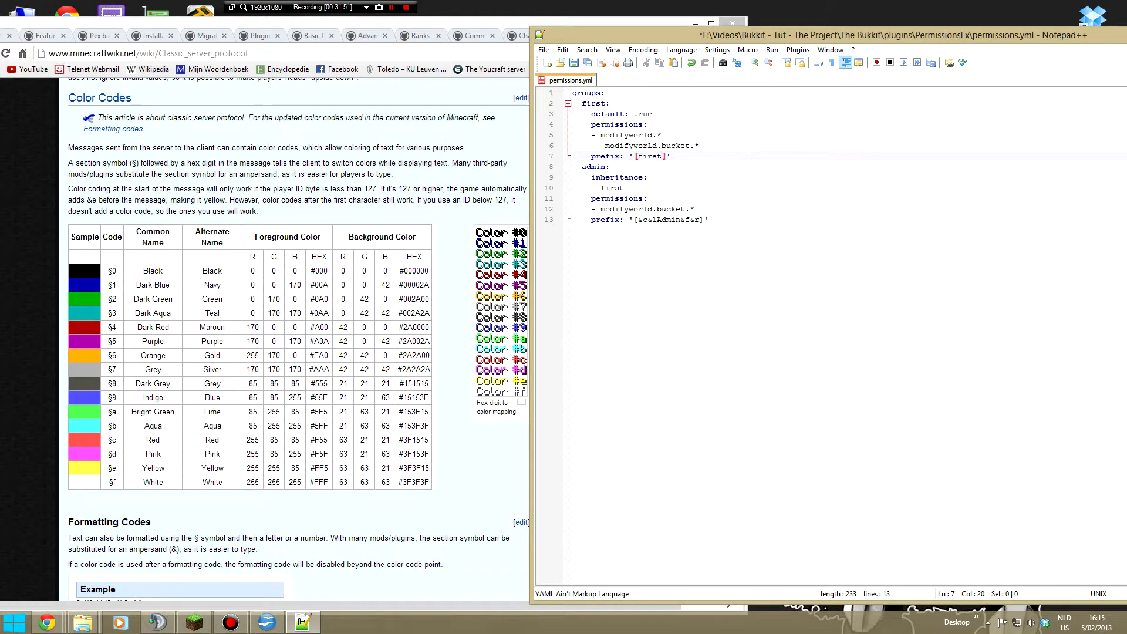
text( ermergod)
key(BackSpace)
key(BackSpace)
key(BackSpace)
key(BackSpace)
key(BackSpace)
key(BackSpace)
key(BackSpace)
key(BackSpace)
key(BackSpace)
- Enclose the word first in the first group's prefix between the colour codes &d and &f
key(Left)
text(&d)
key(Right)
key(Right)
key(Right)
text(&f)
- Add a suffix line with the value '[This is a suffix]' below the admin group's prefix
click(680, 219)
click(94, 36)
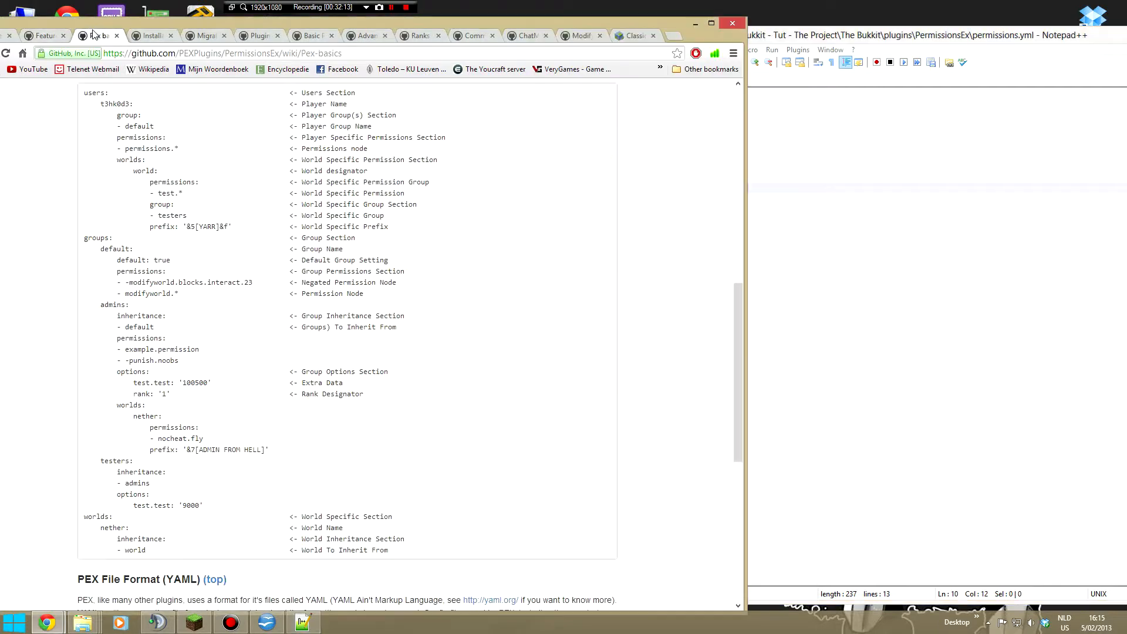
key(alt+Tab)
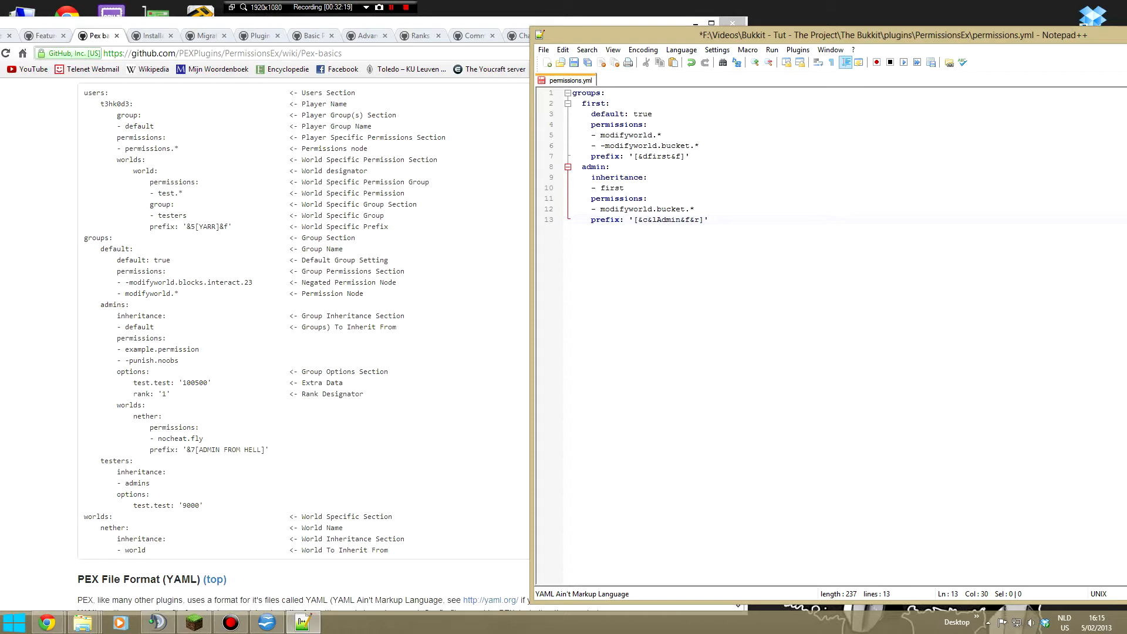
key(Return)
text(suffix: ''[]This is a suffix)
key(Up)
key(Left)
key(Left)
click(633, 231)
key(Delete)
text([)
key(Up)
key(Up)
key(Down)
- Examine the worlds section with the nether inheritance in the permissions hierarchy example on the Pex basics page in Chrome
drag(84, 517, 178, 550)
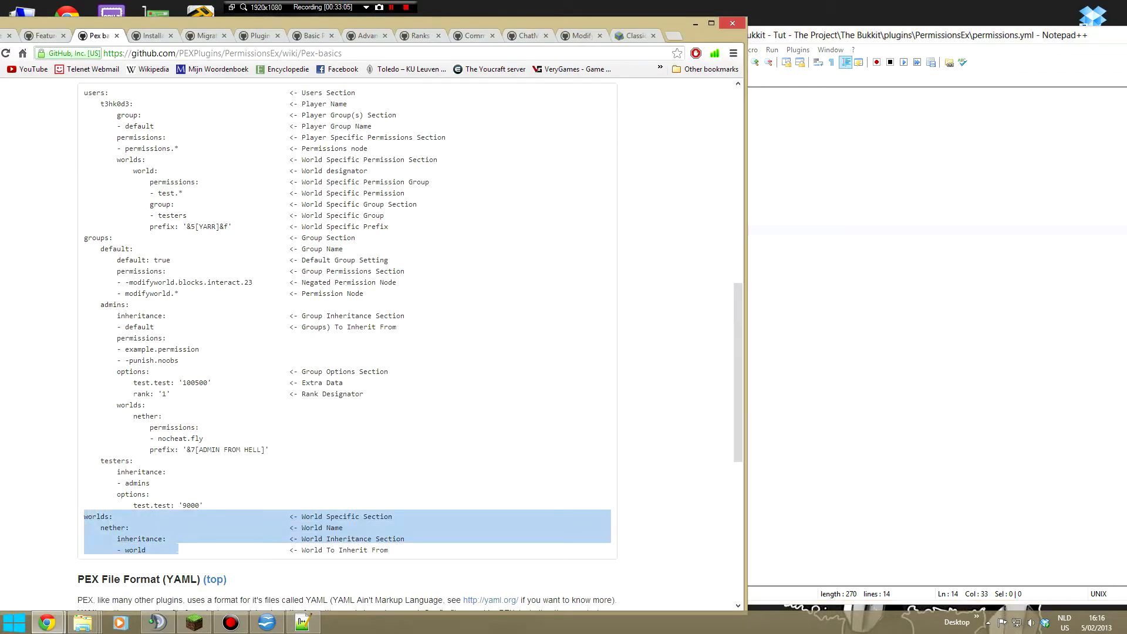
click(178, 550)
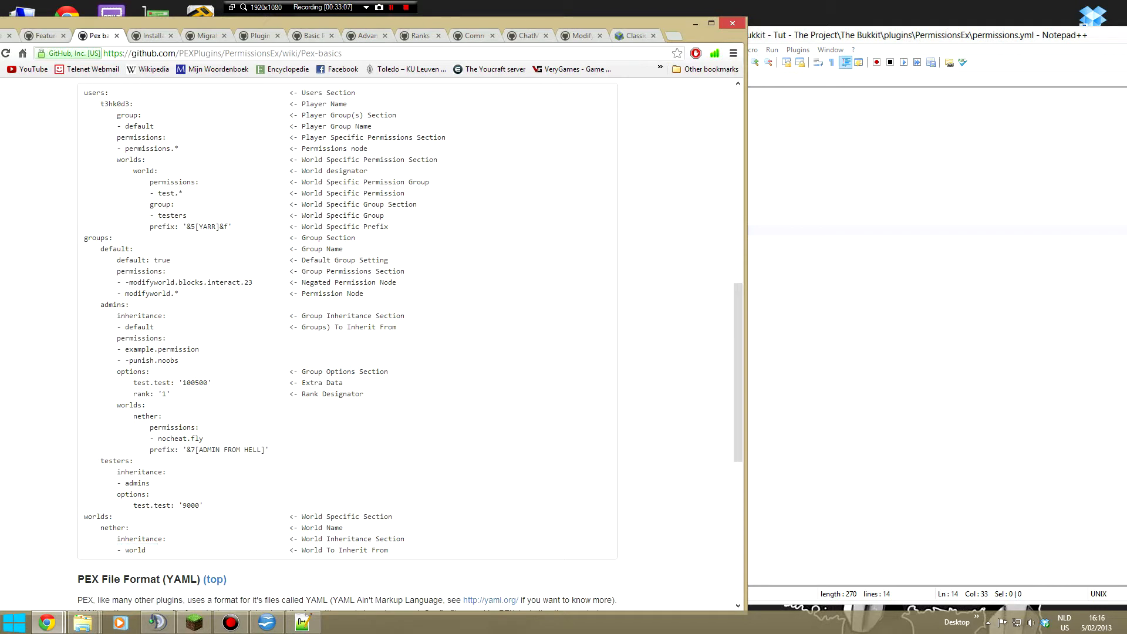
drag(153, 550, 76, 553)
click(132, 546)
drag(158, 550, 82, 538)
click(132, 550)
click(81, 544)
drag(166, 550, 82, 527)
click(83, 528)
mouse_move(146, 550)
mouse_down()
mouse_move(96, 550)
mouse_move(105, 550)
mouse_move(83, 516)
mouse_move(166, 550)
mouse_up()
click(136, 560)
click(101, 550)
click(132, 528)
scroll(347, 352, down, 4)
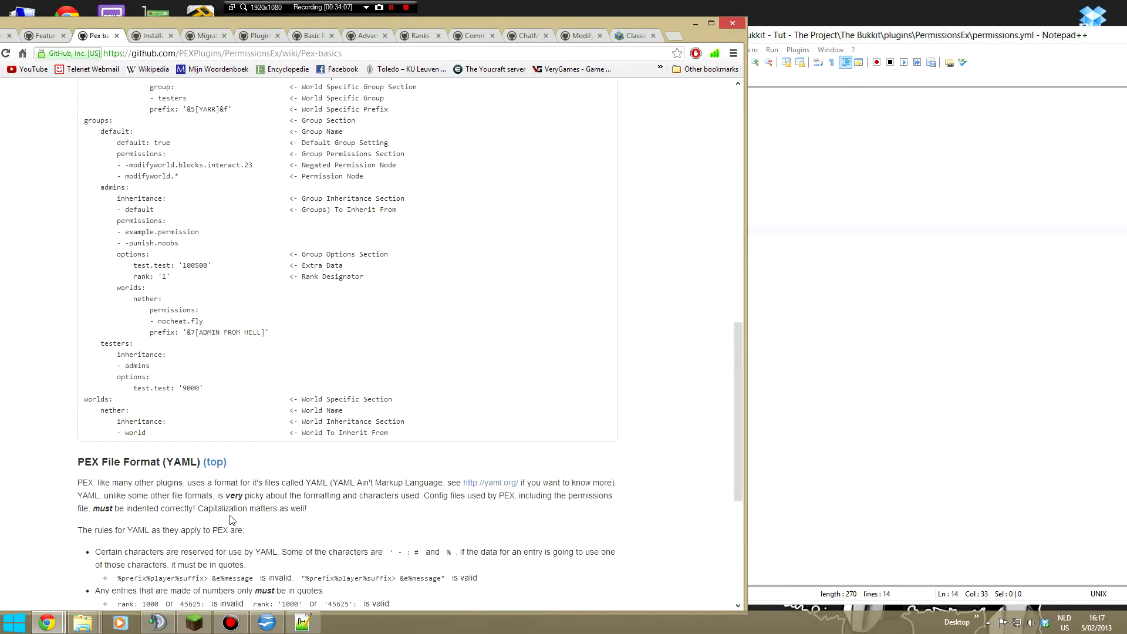
scroll(346, 341, up, 3)
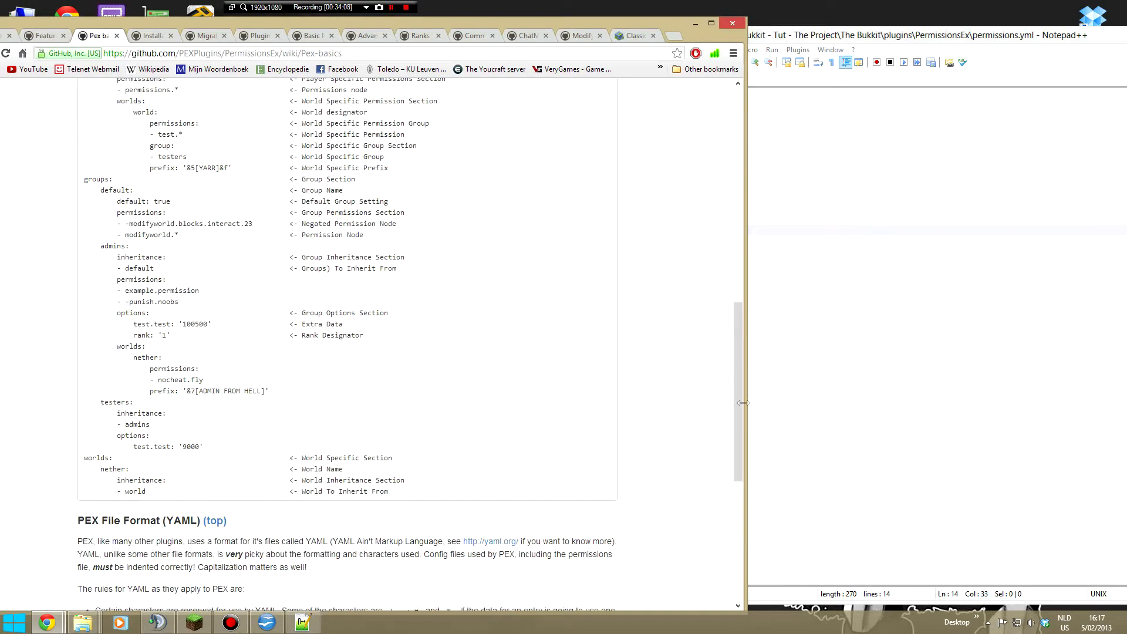
drag(939, 34, 724, 35)
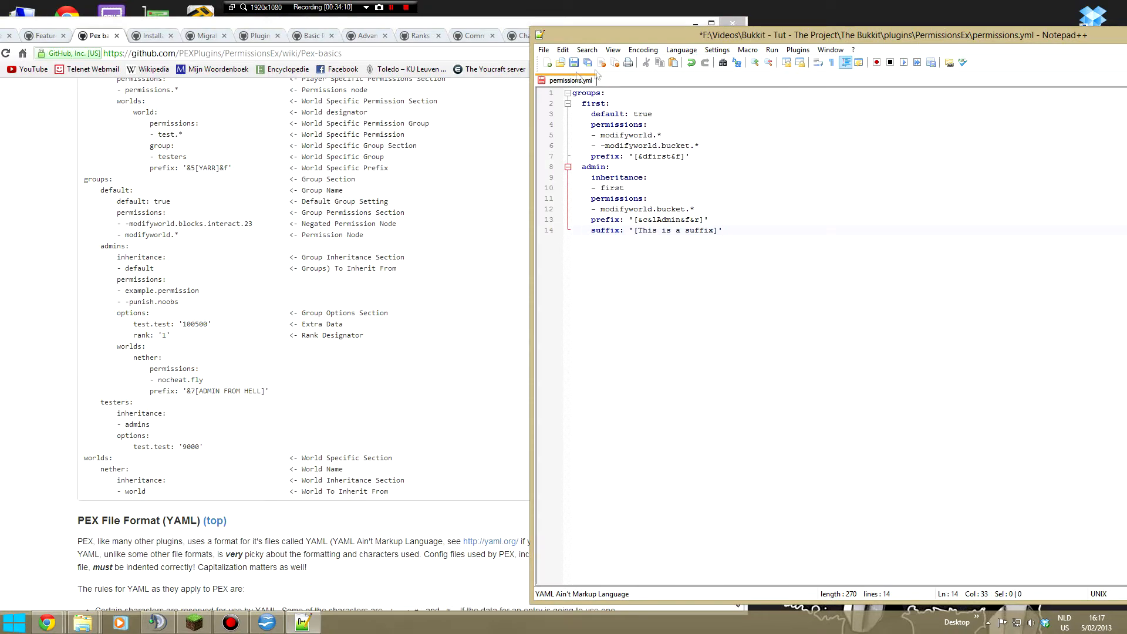
click(232, 279)
scroll(232, 280, up, 2)
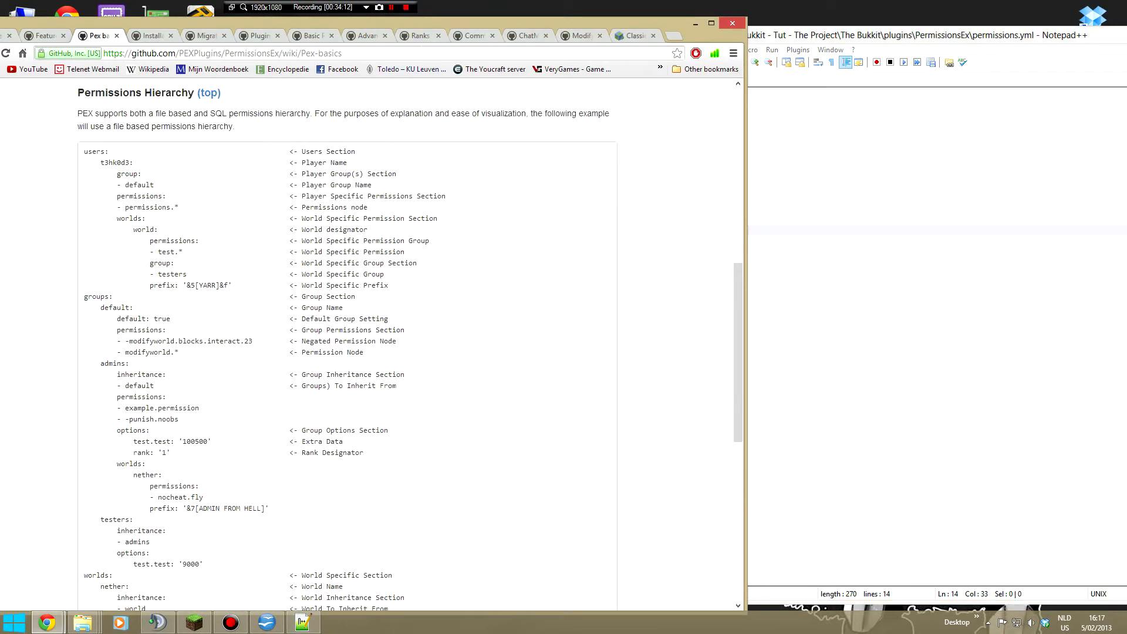
- Open the Ranks (Promotion and Demotion) wiki page and review the rank assignment, promotion commands and multiple ladder examples
click(420, 35)
scroll(360, 301, up, 5)
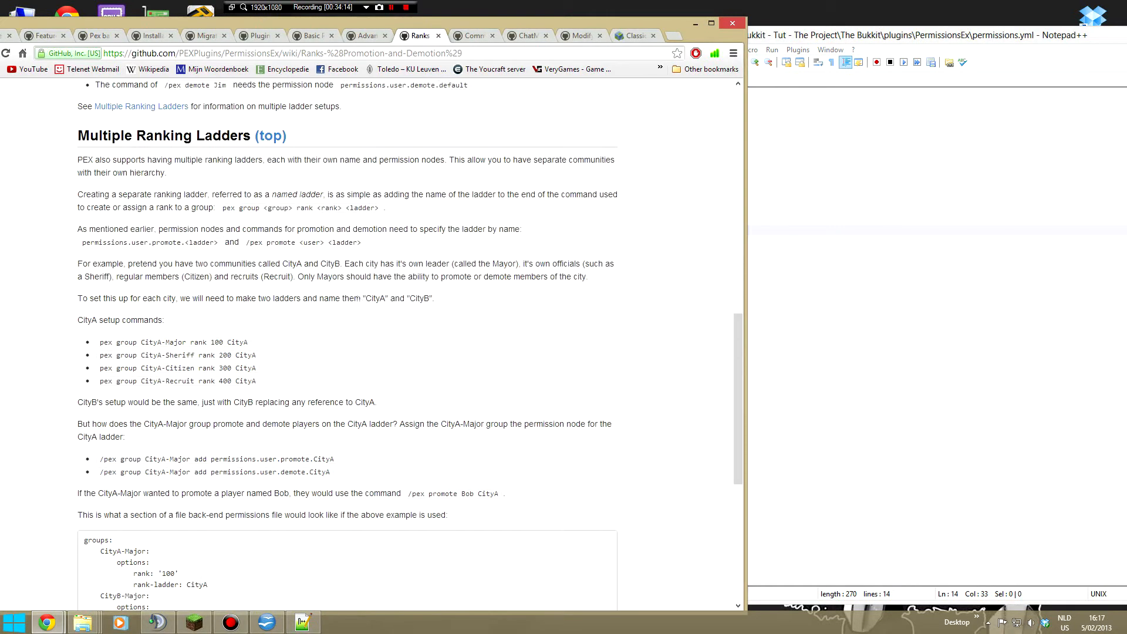
scroll(360, 300, up, 10)
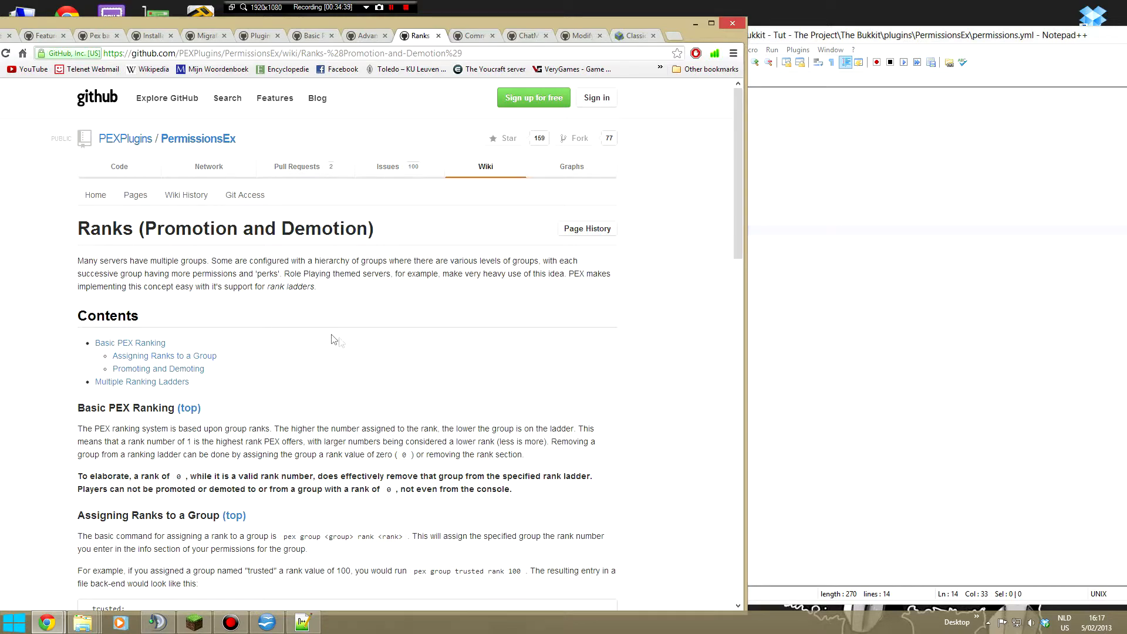
scroll(327, 348, down, 4)
scroll(313, 380, down, 1)
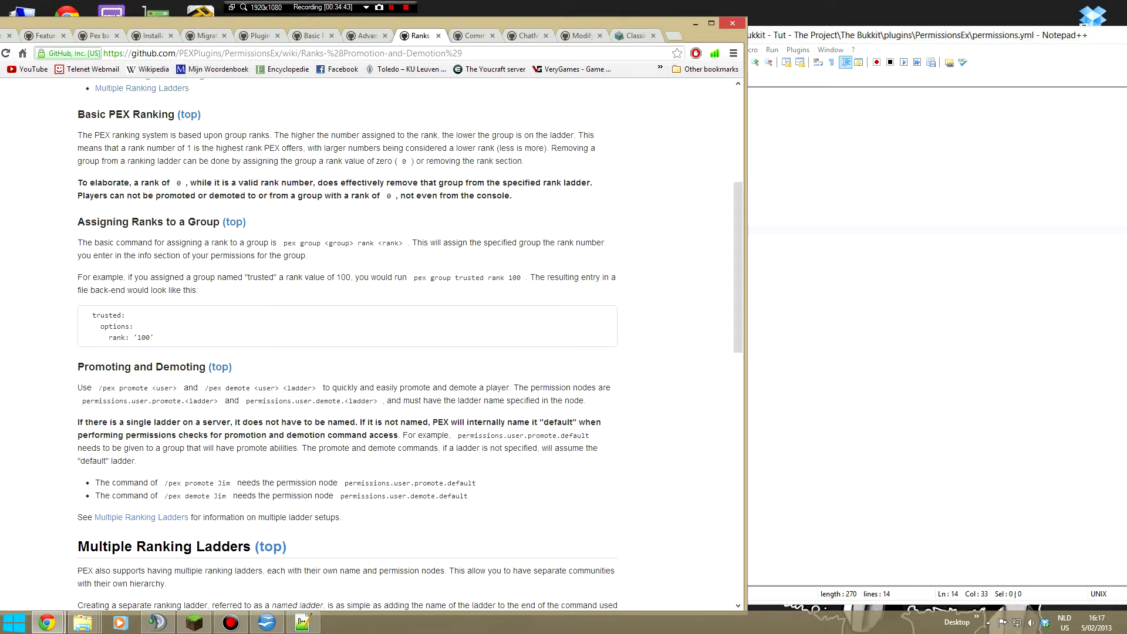
scroll(312, 381, down, 8)
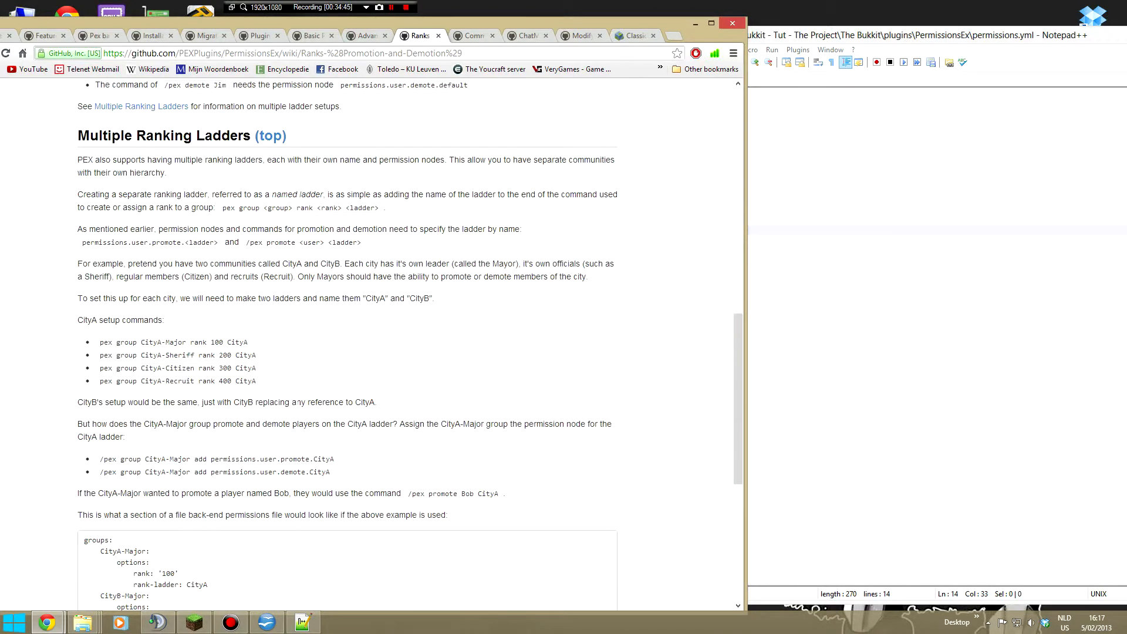
scroll(299, 406, down, 4)
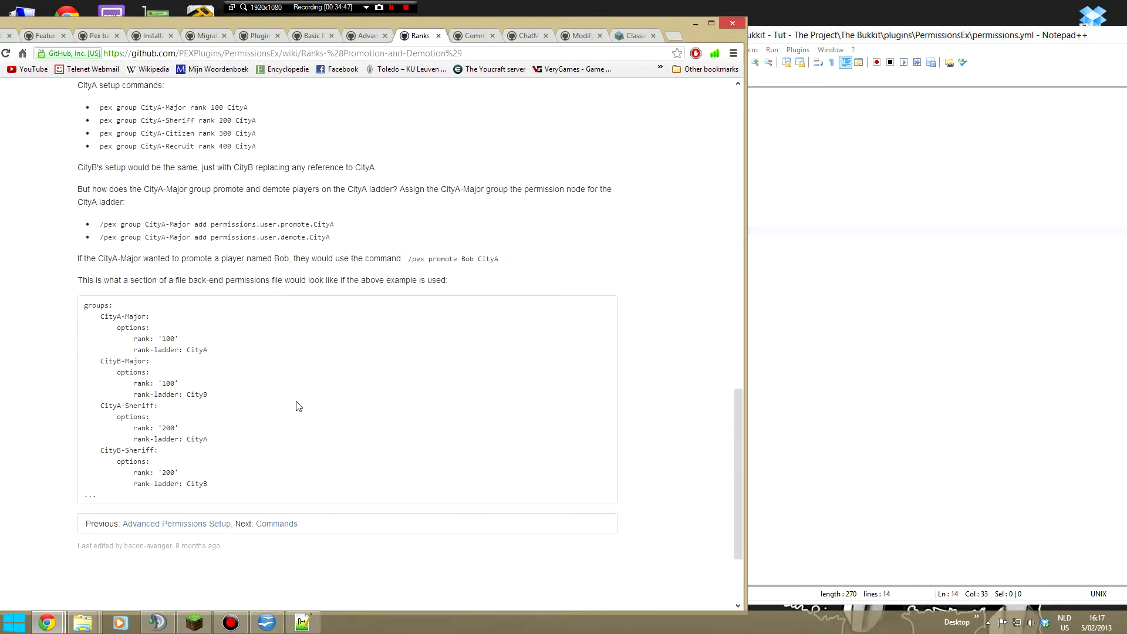
drag(113, 328, 237, 354)
click(234, 355)
scroll(196, 330, up, 2)
scroll(193, 330, up, 2)
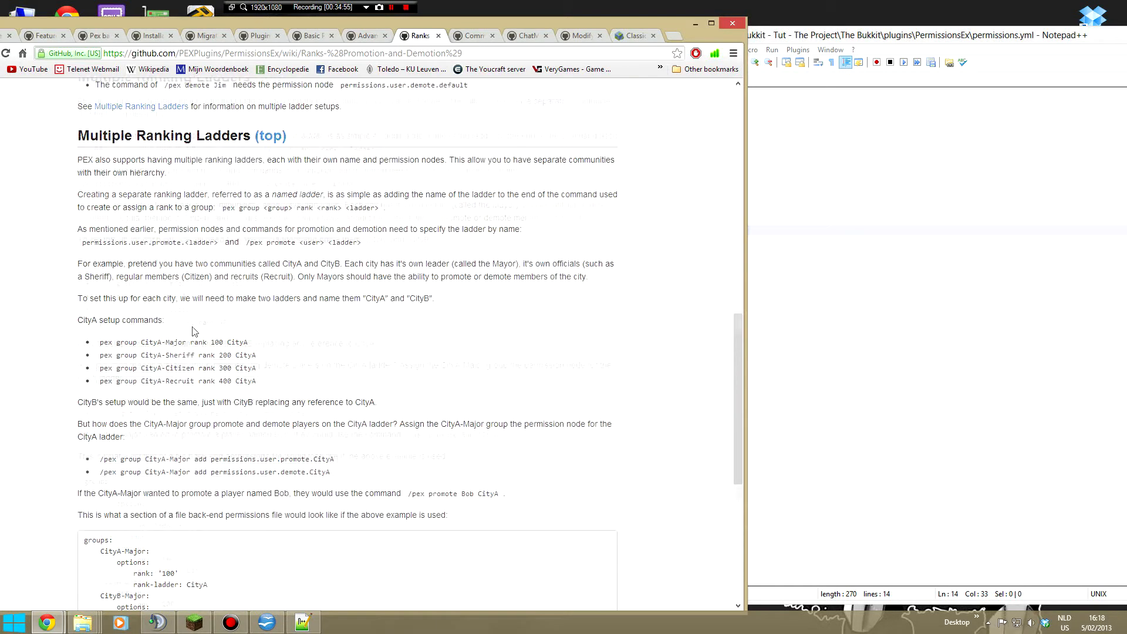
scroll(216, 467, down, 2)
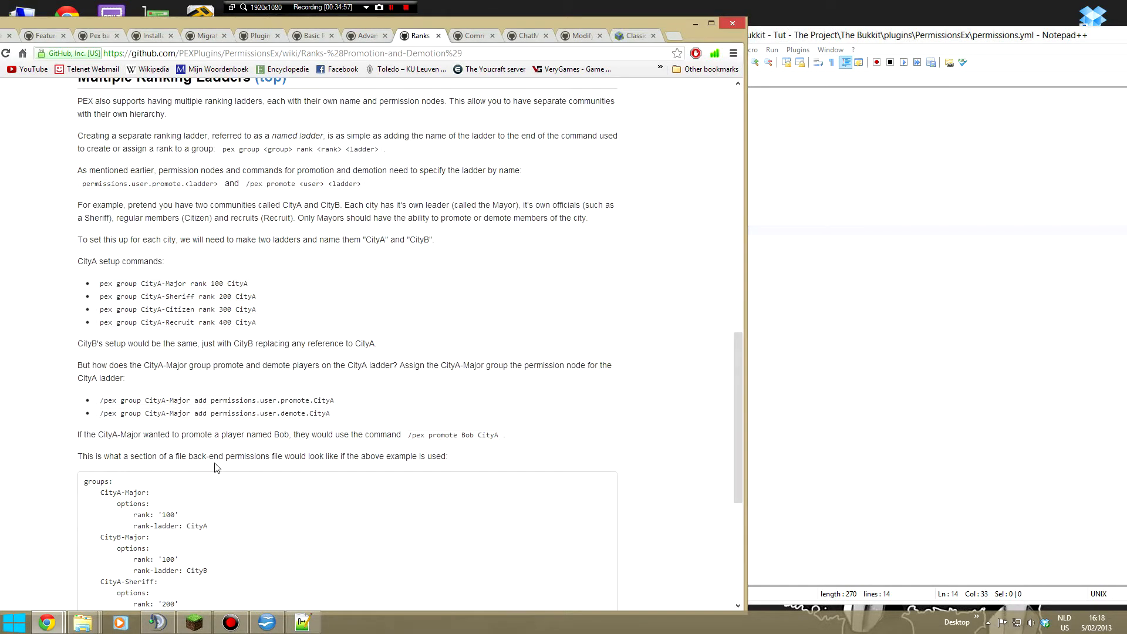
scroll(216, 468, down, 1)
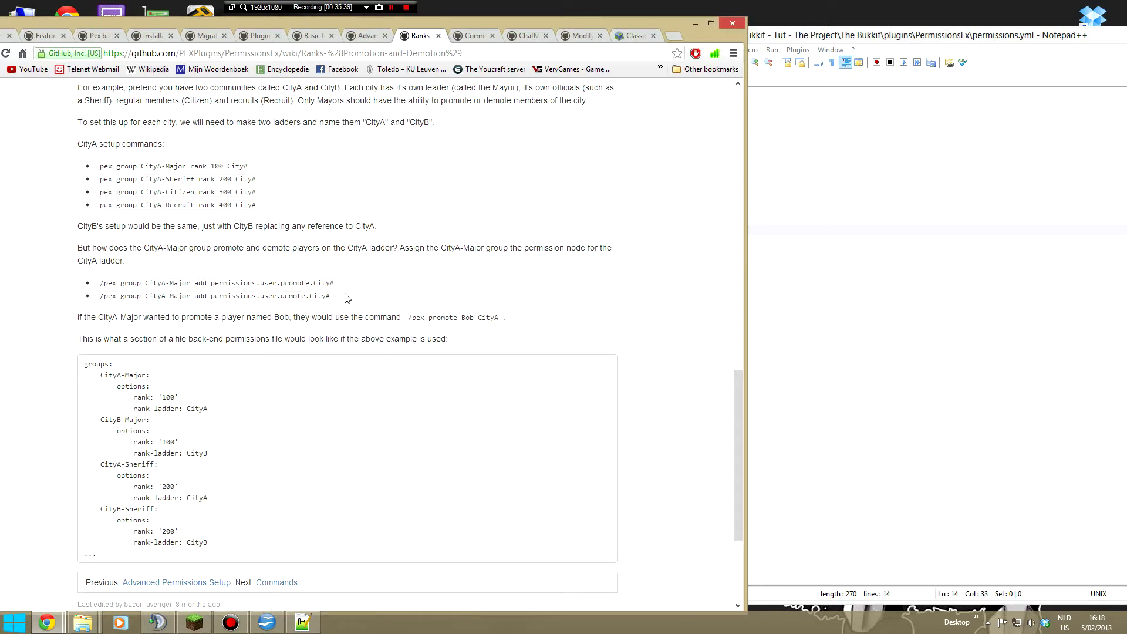
- Copy permissions.user.promote.CityA from the Ranks page into the admin group's permissions as a list entry below modifyworld.bucket.* in Notepad++
mouse_move(328, 296)
mouse_down()
mouse_move(206, 295)
mouse_move(334, 283)
mouse_up()
key(ctrl+c)
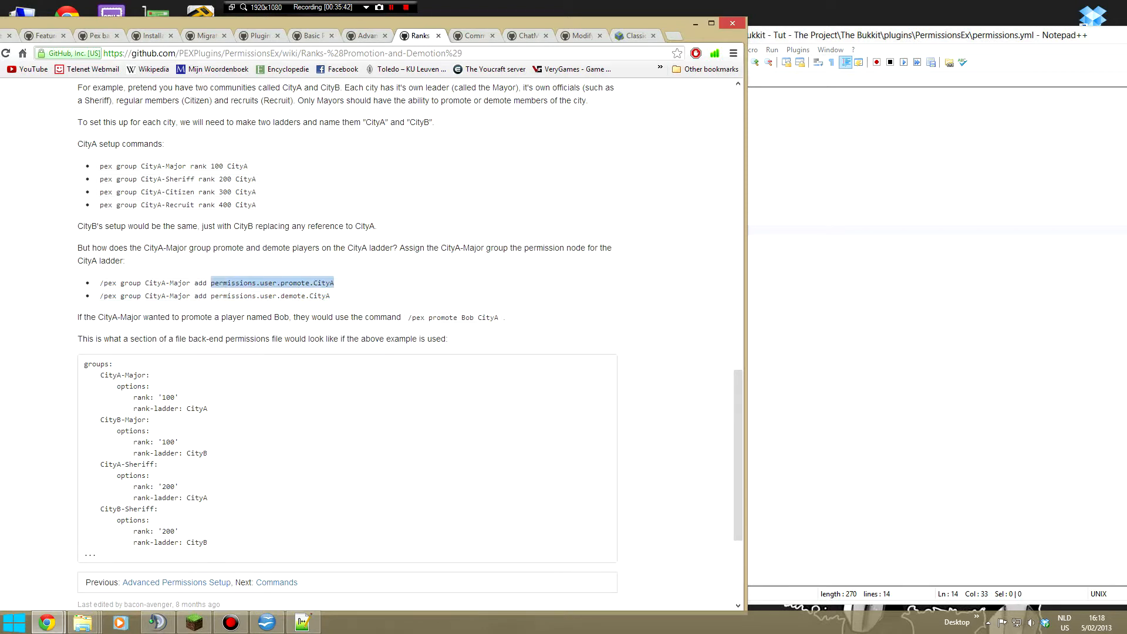
click(303, 621)
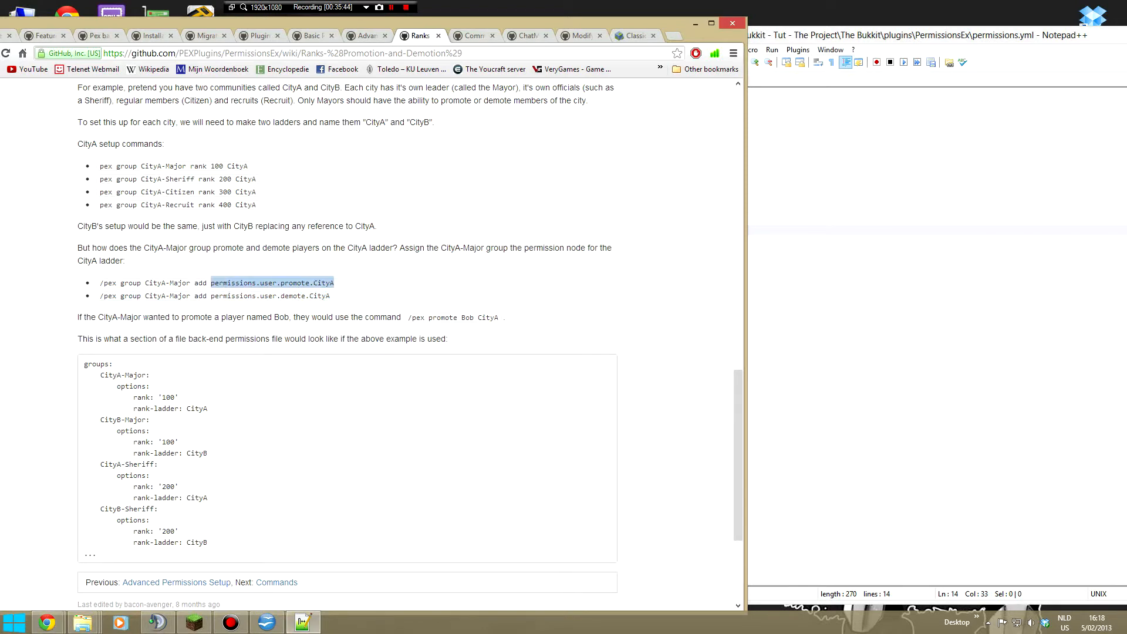
click(649, 198)
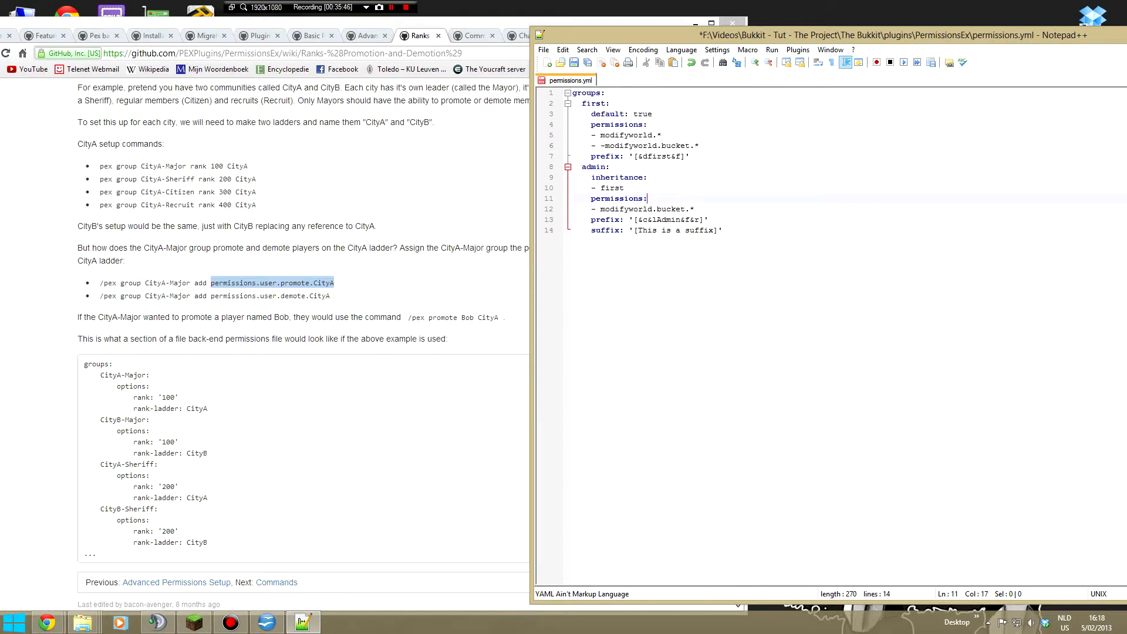
key(Return)
key(ctrl+v)
key(Right)
text(-)
key(End)
key(Up)
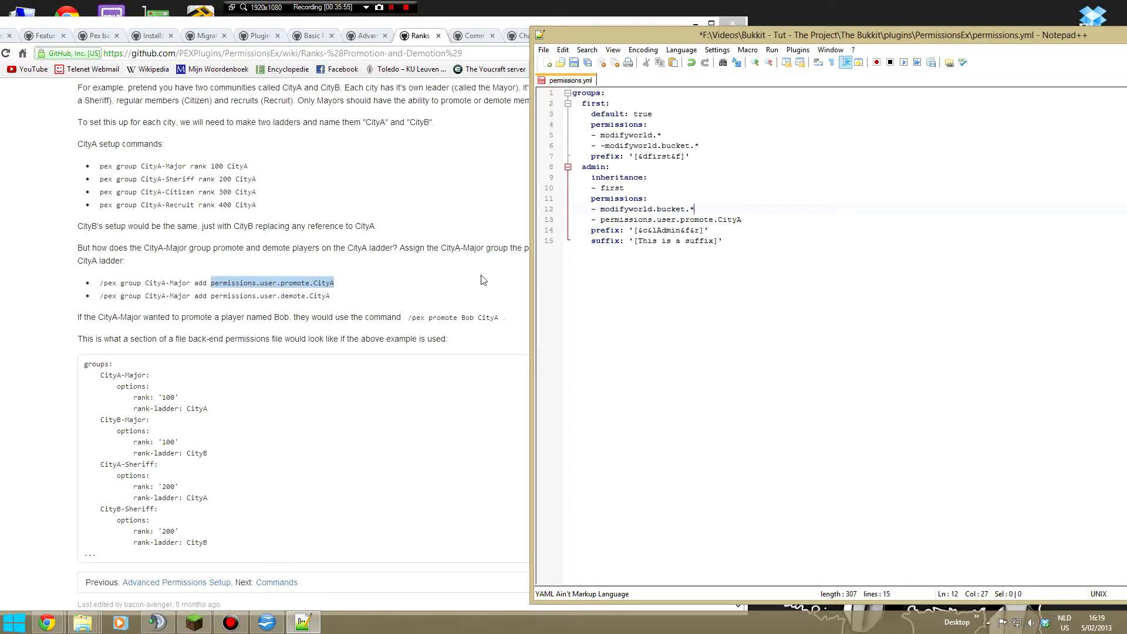
click(660, 219)
click(198, 372)
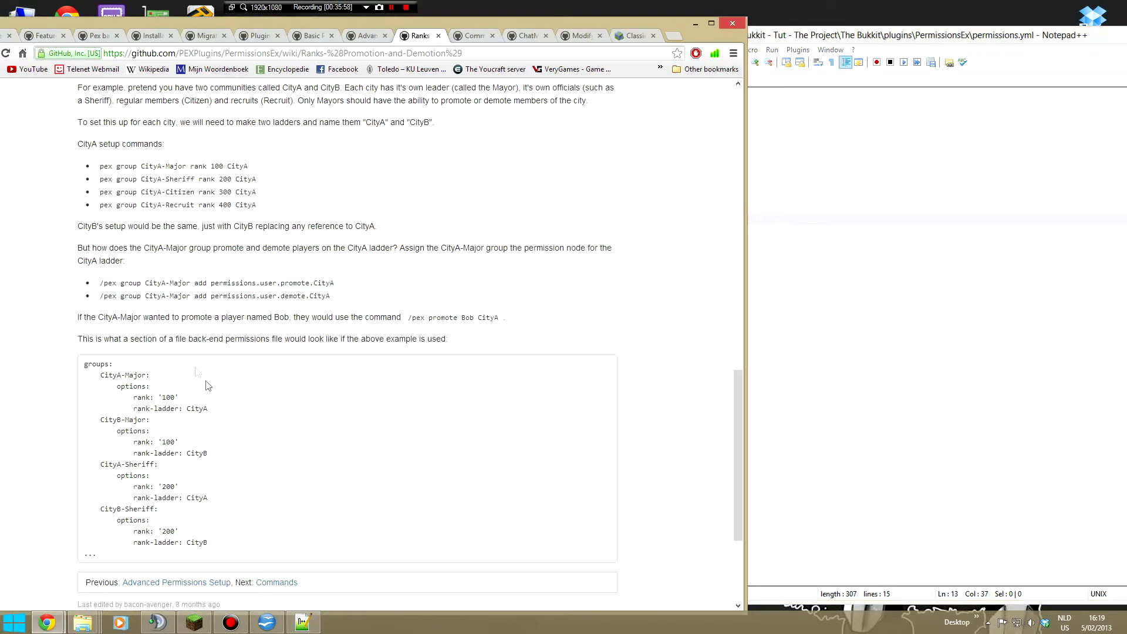
- Examine the CityA and CityB rank-ladder file example and the trusted group's rank entry on the Ranks wiki page
drag(215, 386, 209, 543)
click(270, 544)
scroll(252, 445, down, 2)
scroll(253, 445, up, 4)
scroll(252, 449, up, 10)
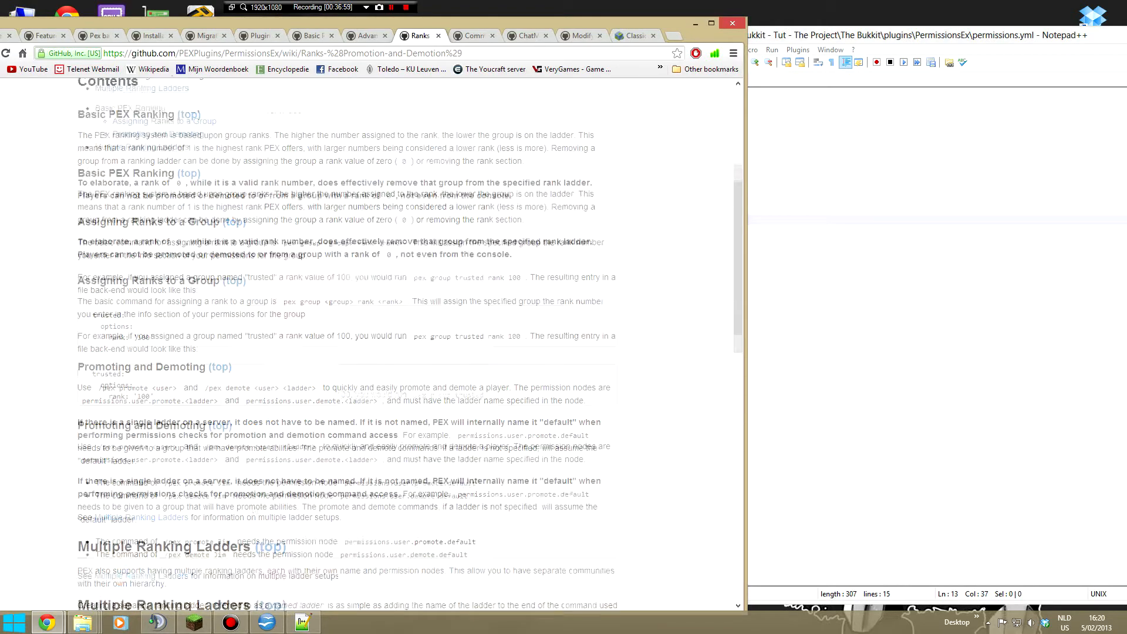
scroll(252, 449, down, 4)
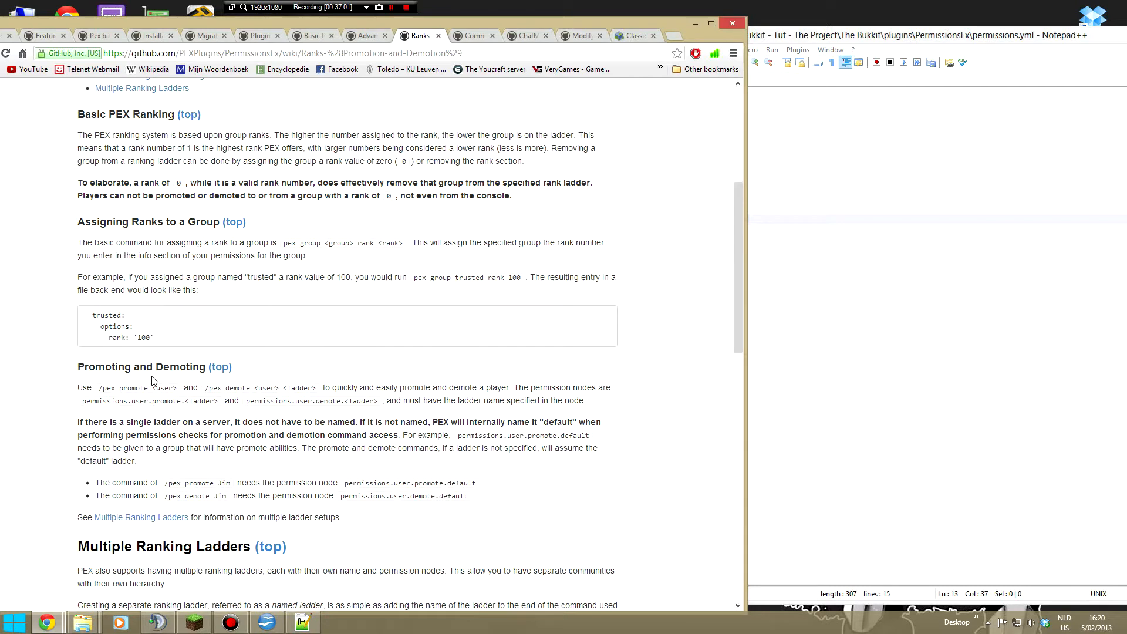
drag(138, 337, 161, 337)
click(153, 337)
click(161, 337)
scroll(163, 340, down, 12)
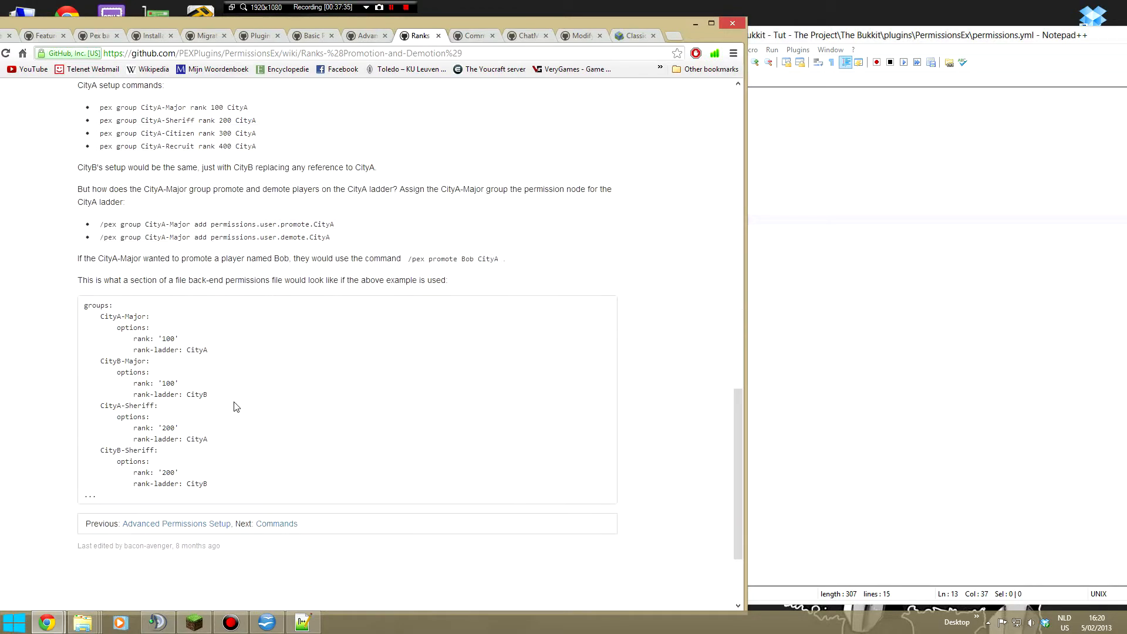
drag(85, 323, 243, 483)
click(244, 483)
scroll(220, 418, up, 6)
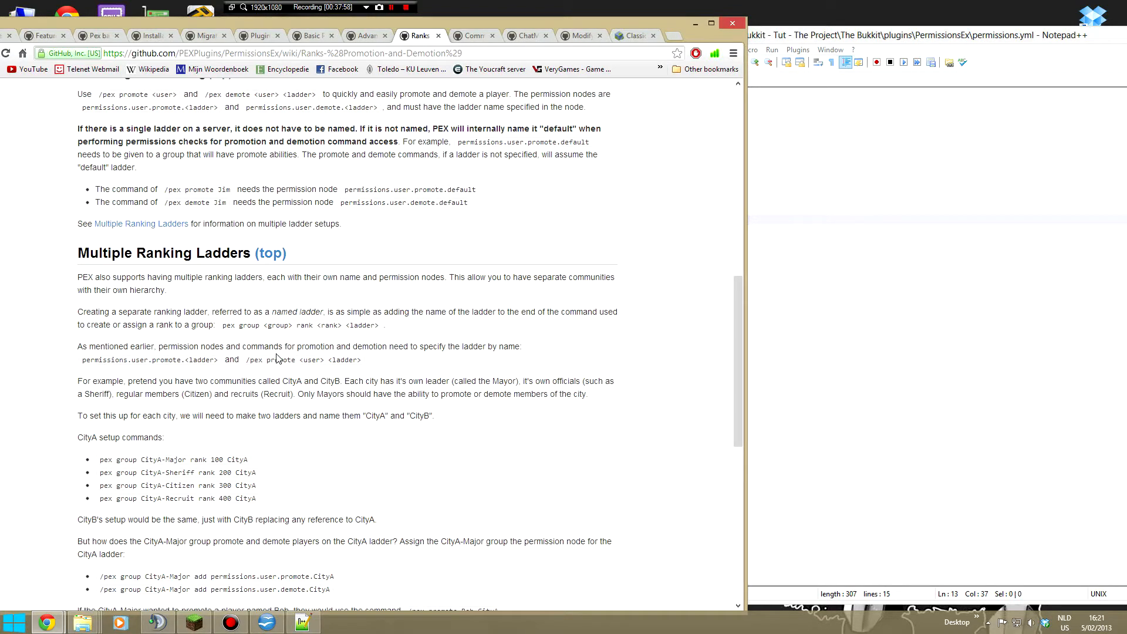
scroll(278, 358, up, 14)
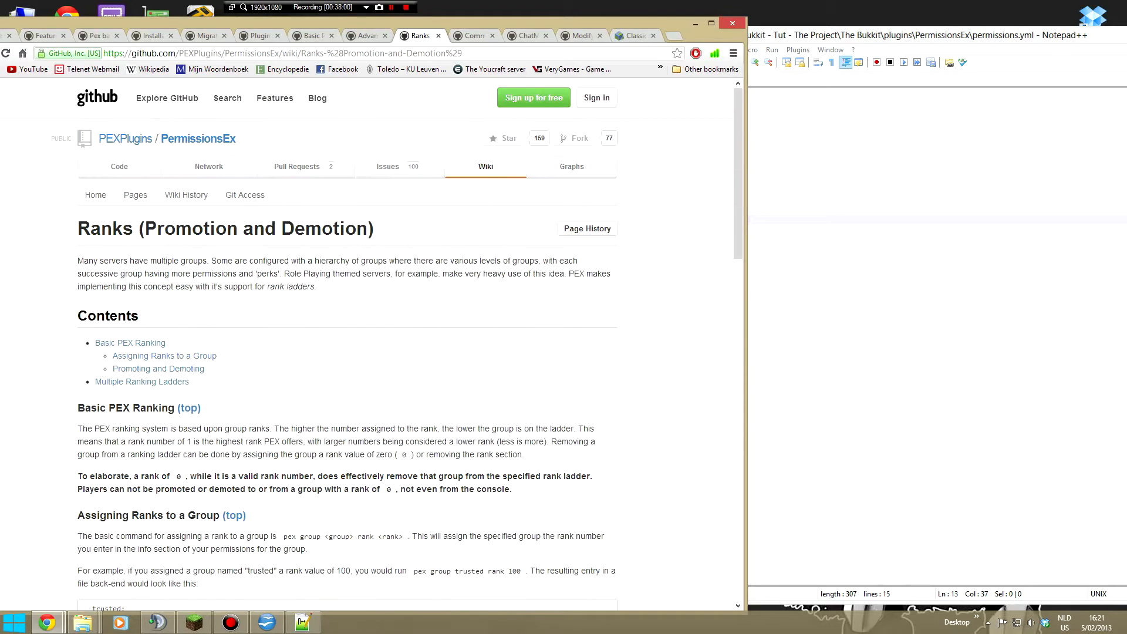
- Review the file back-end example and the permissions inheritance sections on the Advanced permissions setup wiki page
click(356, 43)
scroll(335, 199, up, 11)
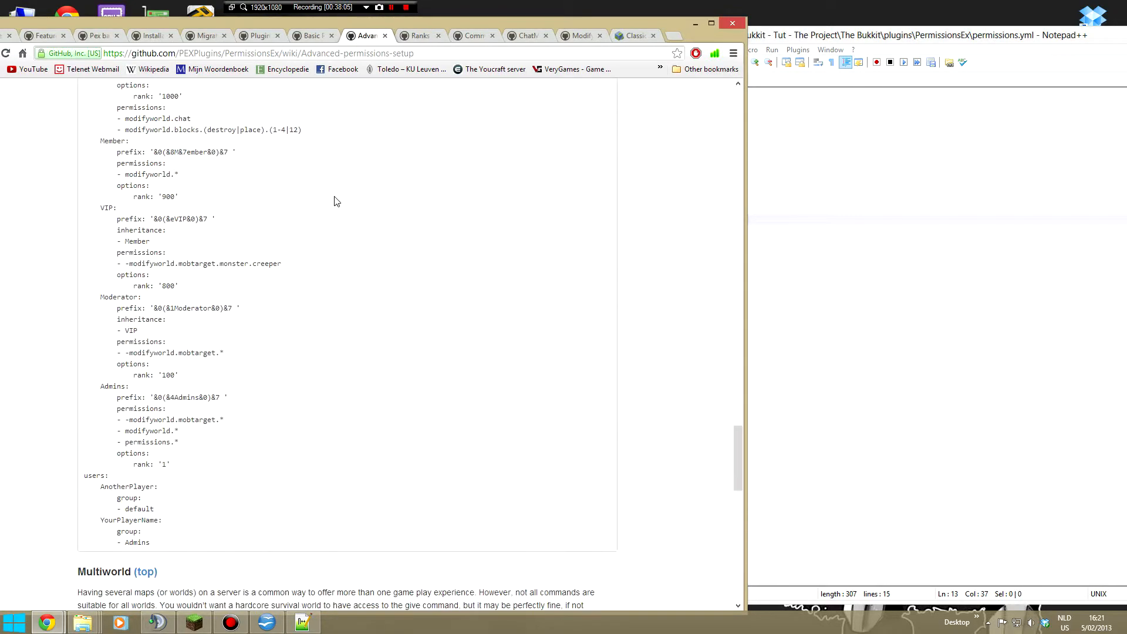
scroll(341, 225, down, 3)
scroll(340, 225, up, 7)
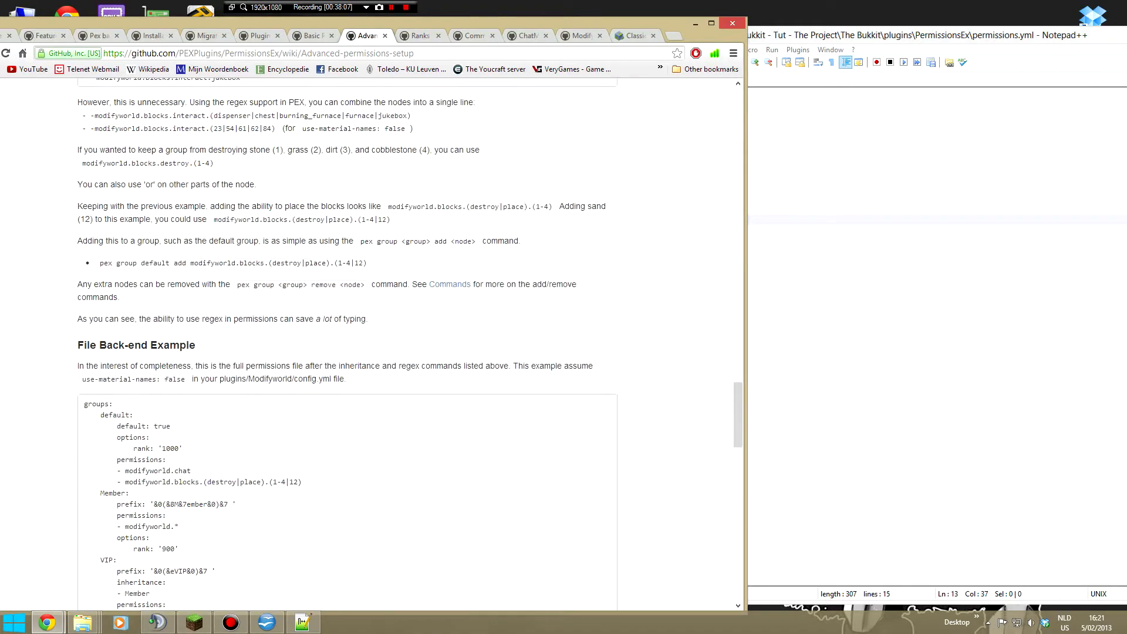
scroll(341, 226, down, 9)
scroll(340, 225, down, 3)
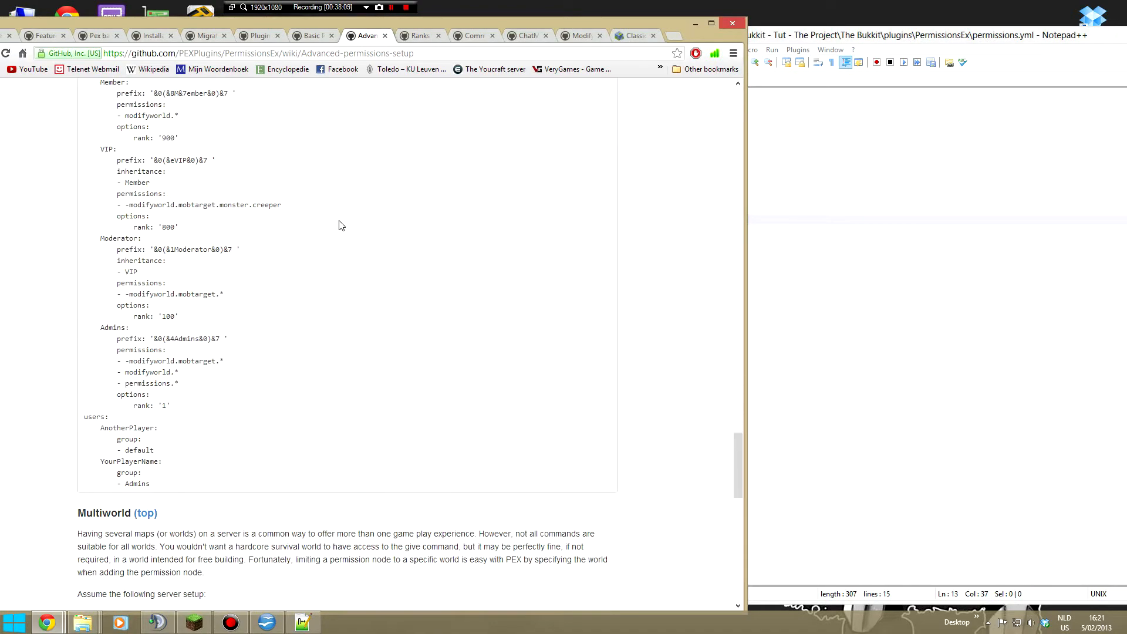
scroll(341, 226, down, 13)
scroll(359, 260, up, 20)
scroll(354, 256, up, 1)
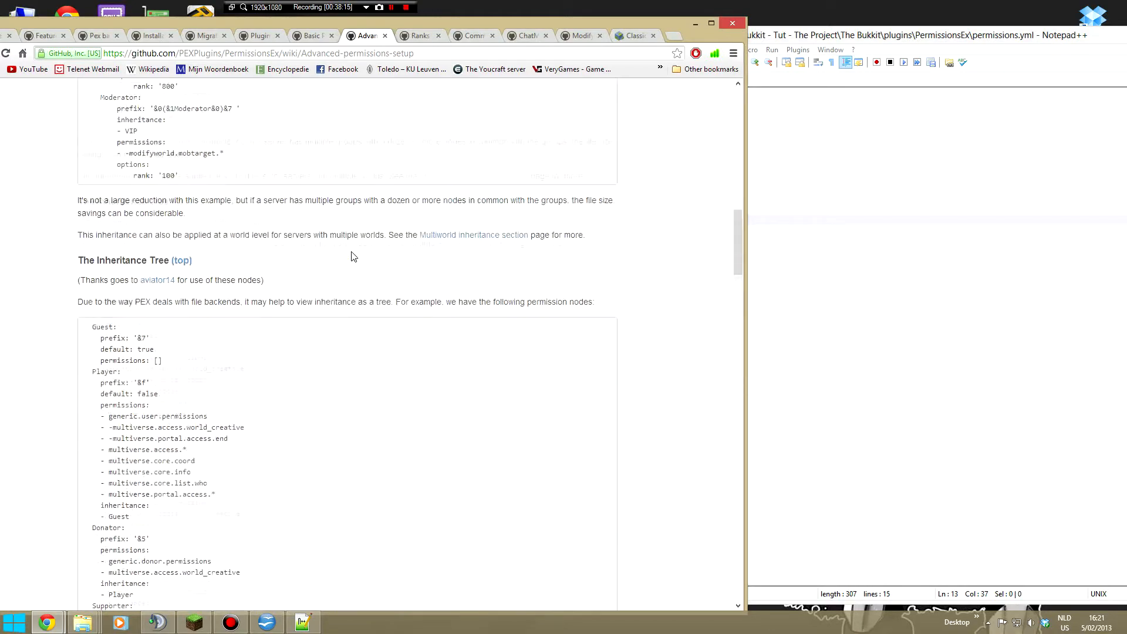
scroll(353, 256, up, 9)
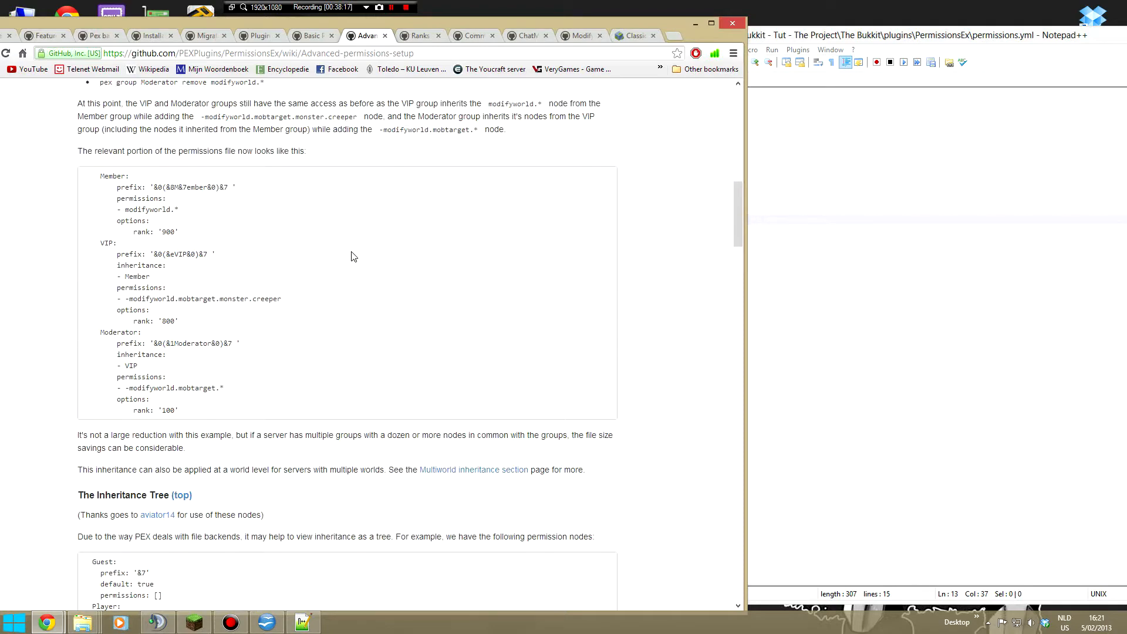
scroll(353, 257, up, 8)
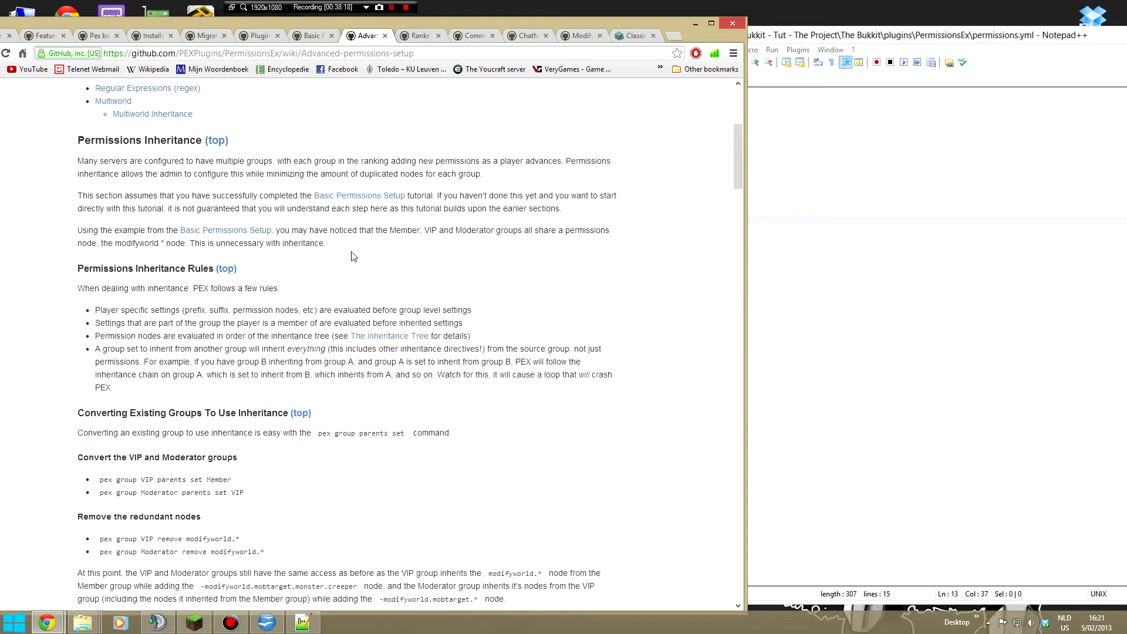
- Review the file example, rank order and fancy prefixes on the Basic Permissions Setup page and return to the Pex basics hierarchy example
click(297, 38)
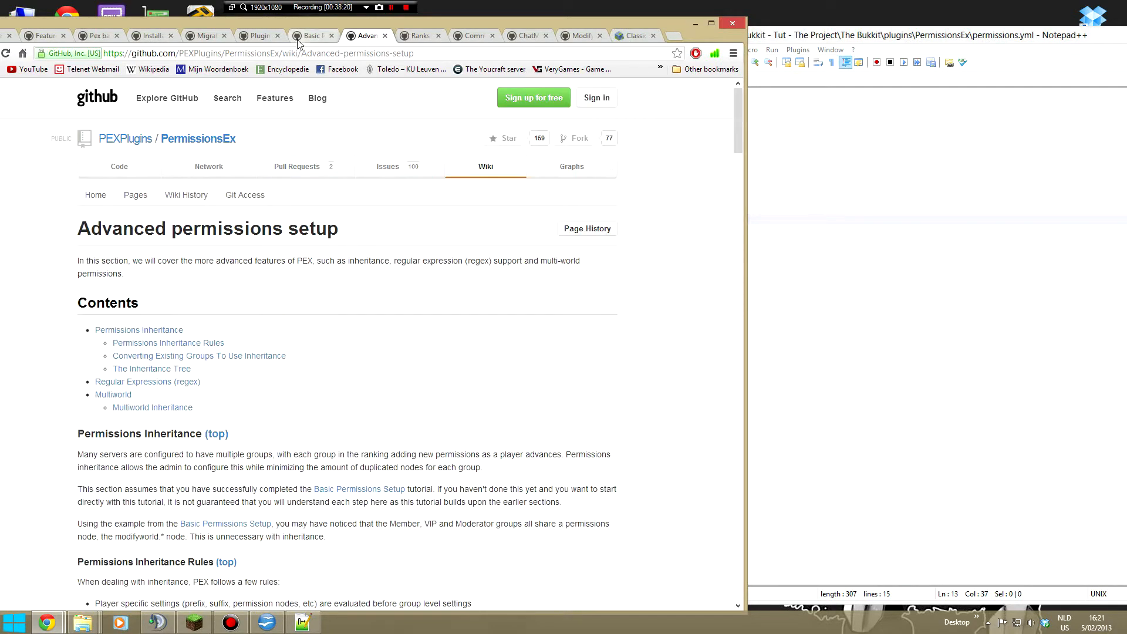
scroll(211, 395, down, 4)
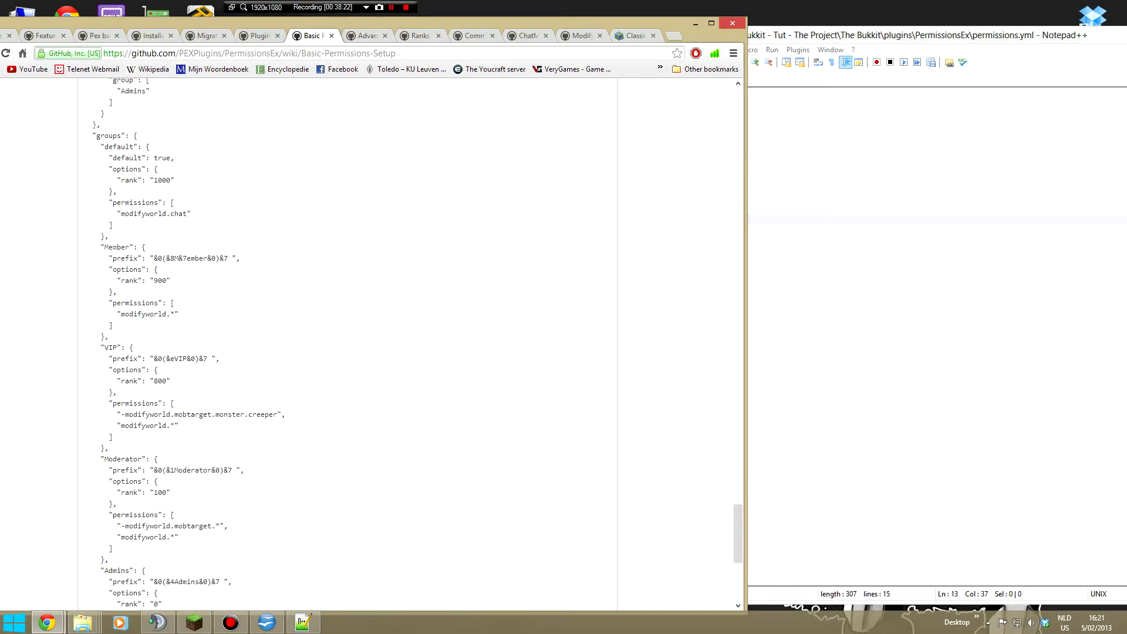
scroll(211, 320, up, 11)
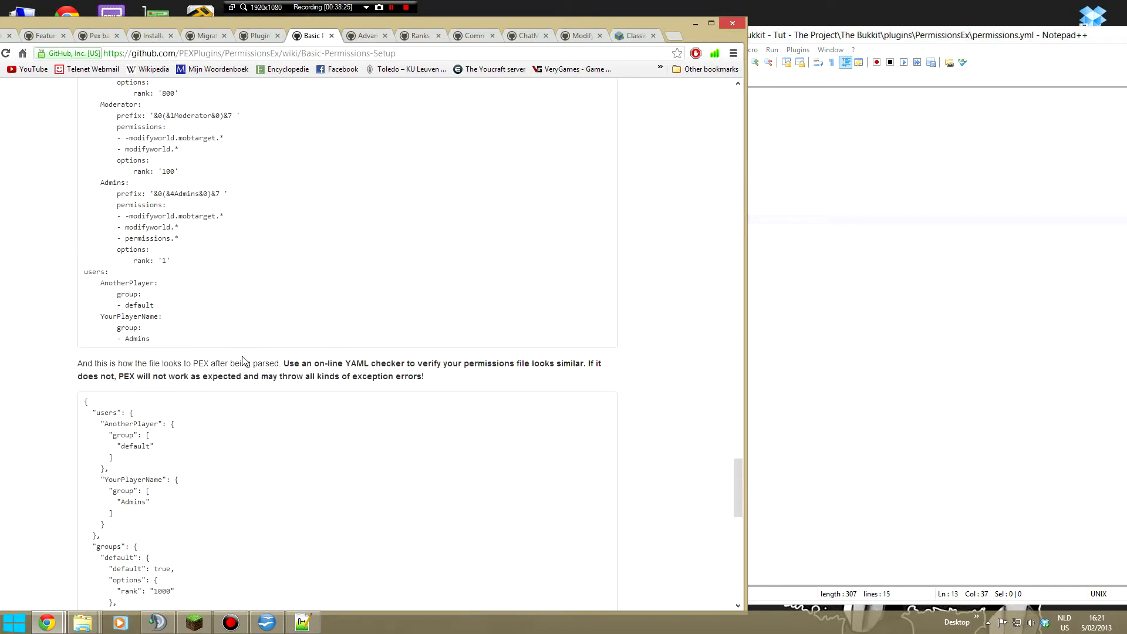
scroll(235, 352, down, 1)
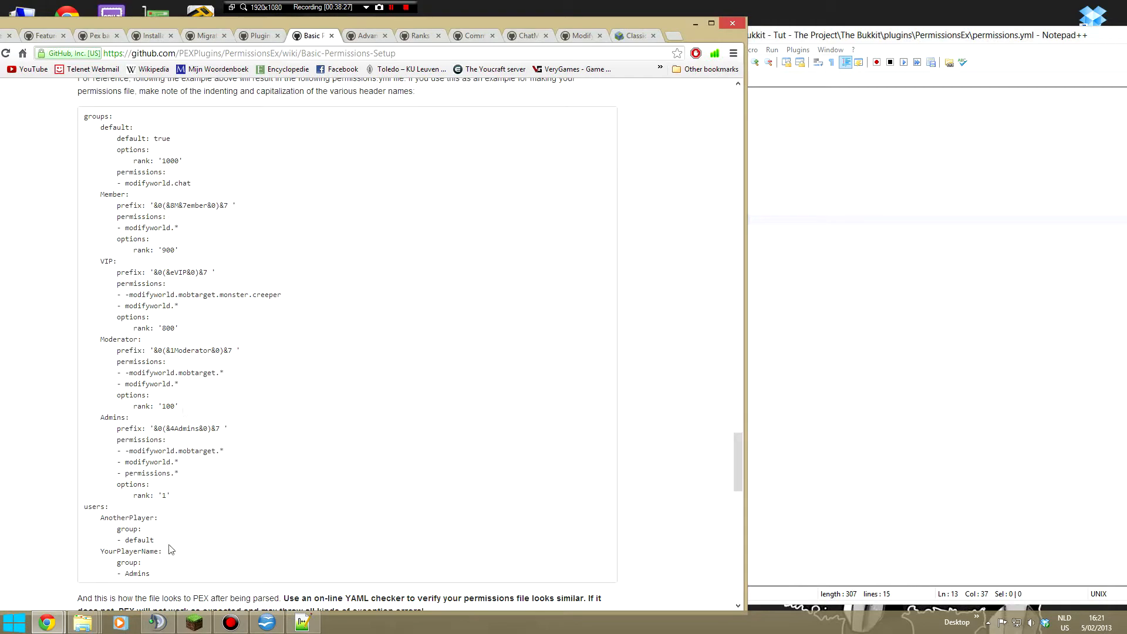
scroll(383, 423, up, 7)
scroll(383, 422, up, 20)
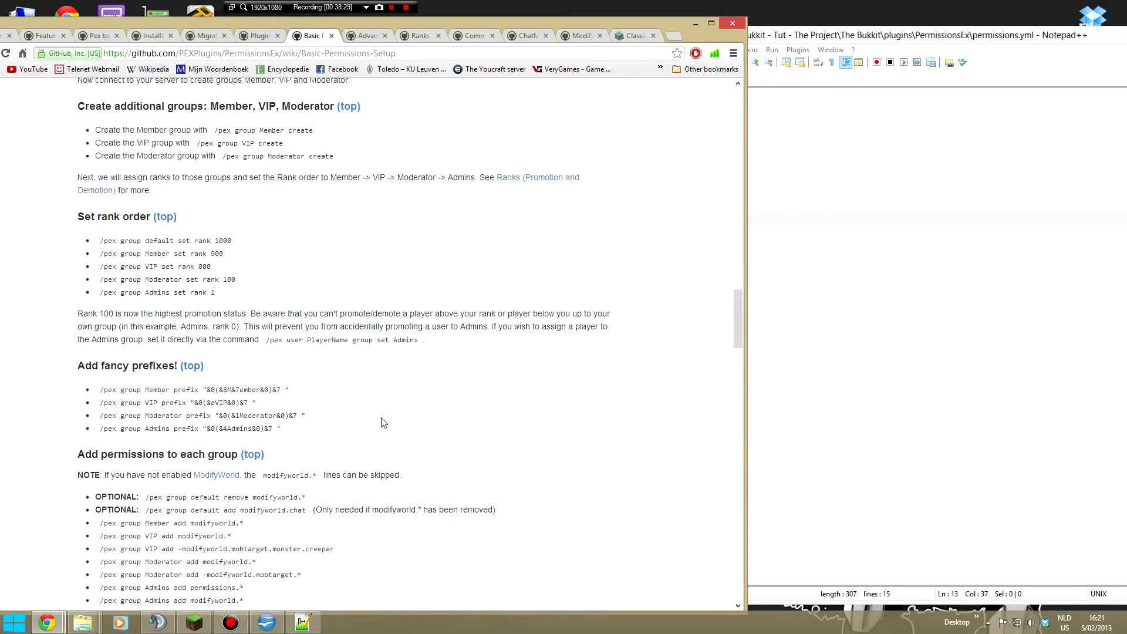
scroll(382, 421, up, 20)
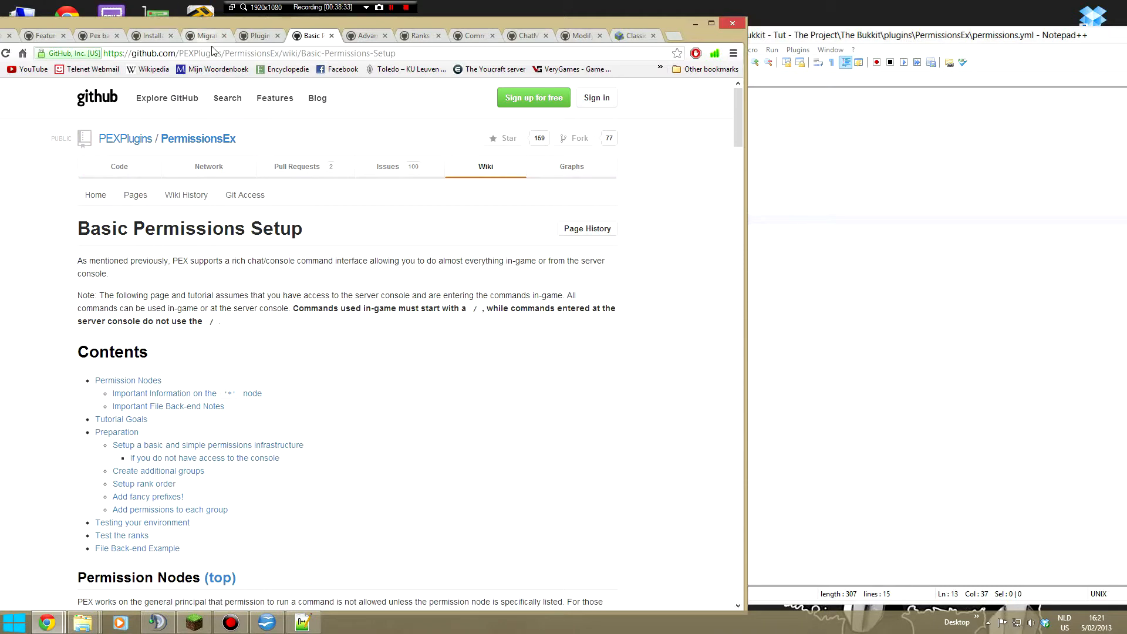
click(88, 37)
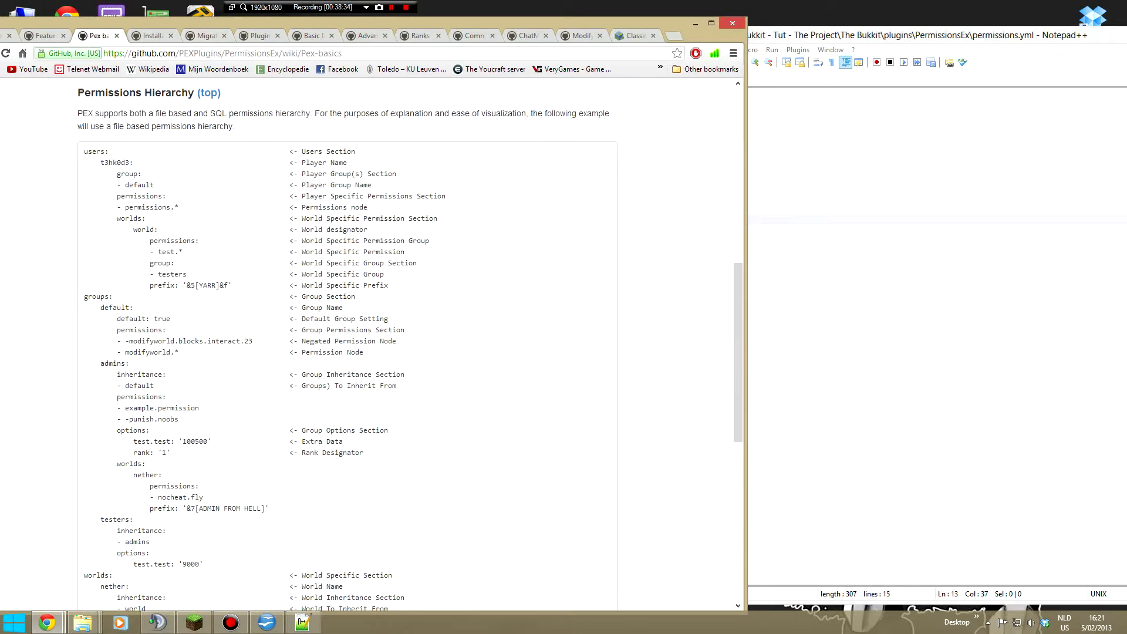
- Search Google for 'yaml parser' in a new Chrome tab and open the Online YAML Parser site
click(302, 621)
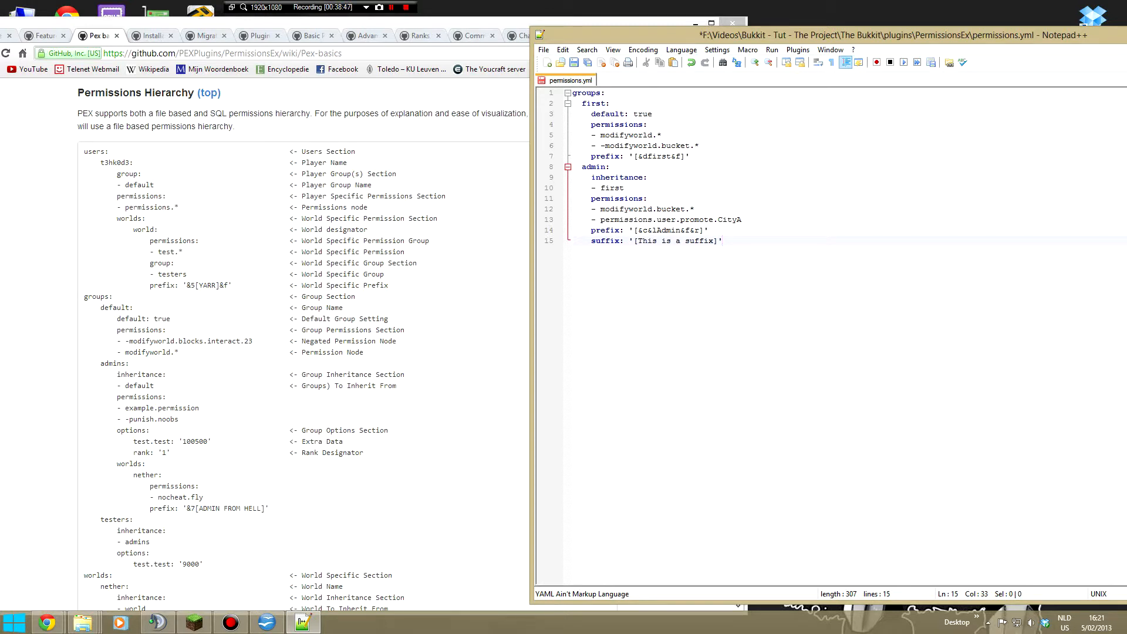
click(457, 21)
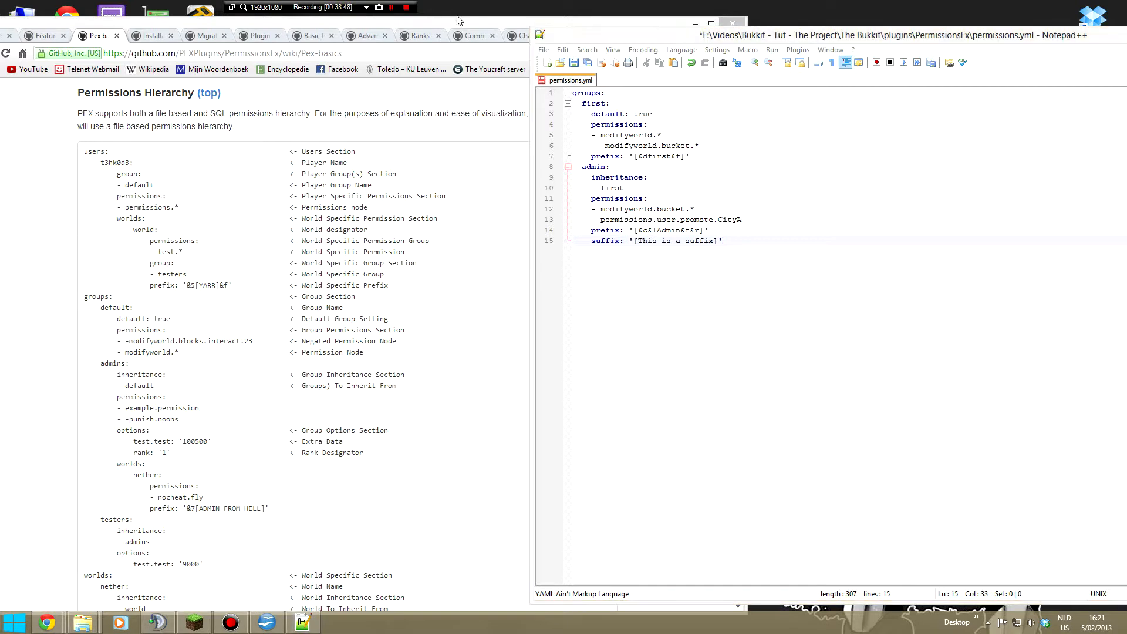
click(674, 35)
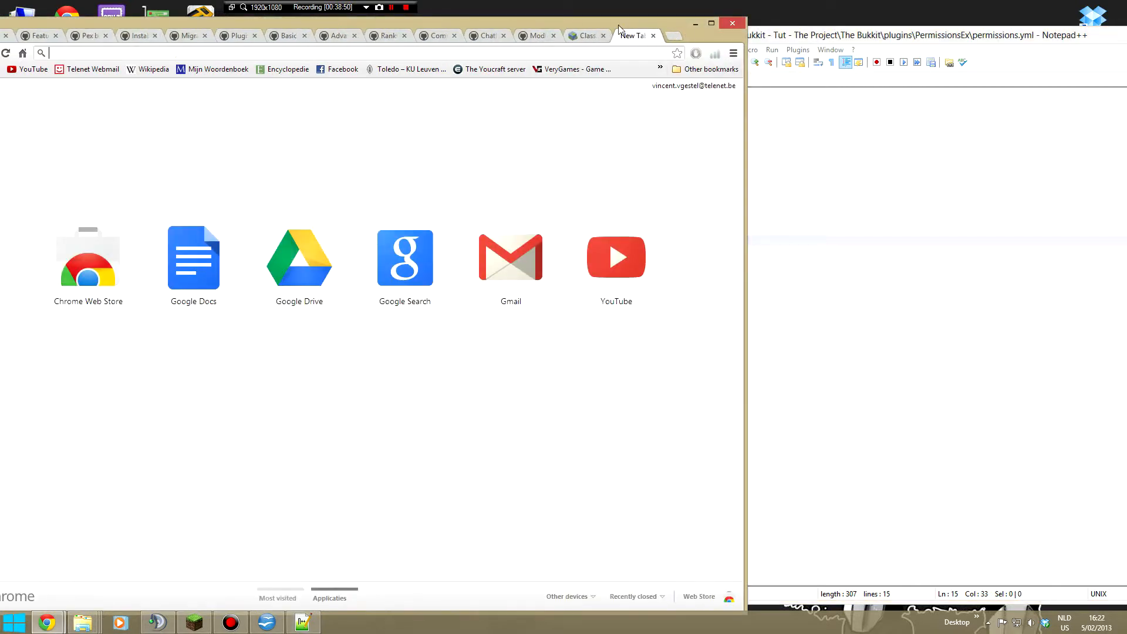
drag(612, 21, 682, 14)
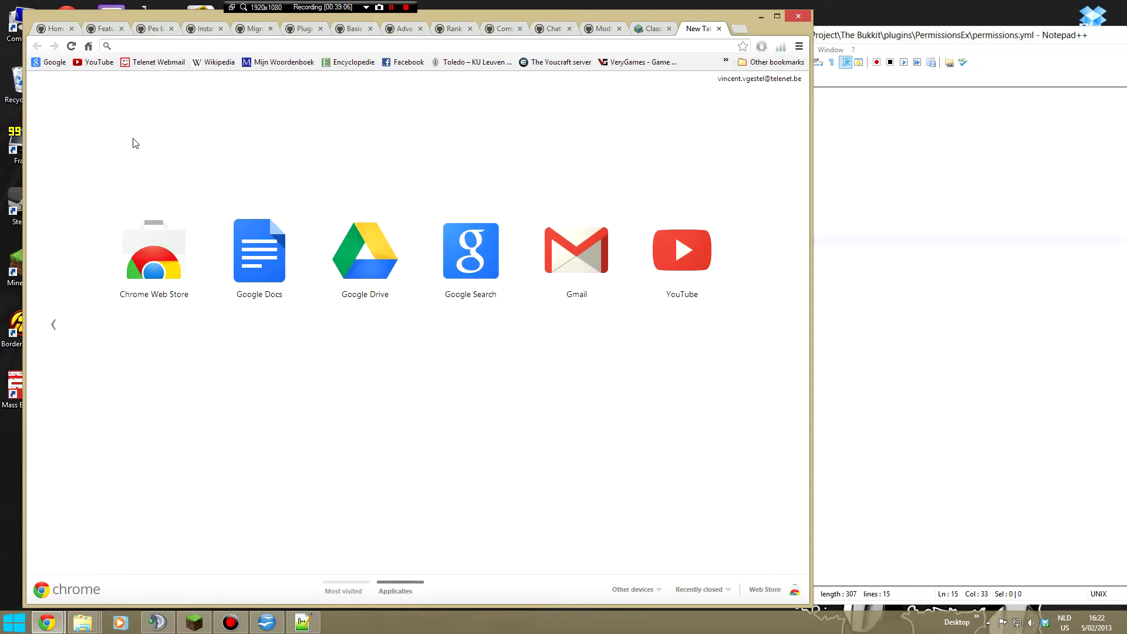
click(882, 188)
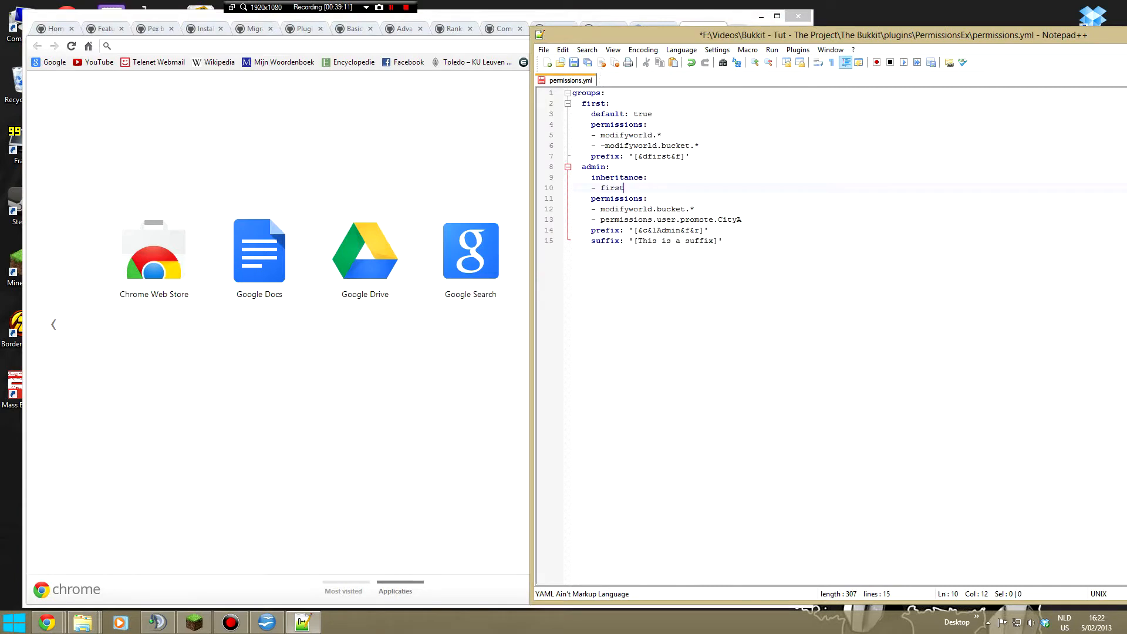
click(277, 117)
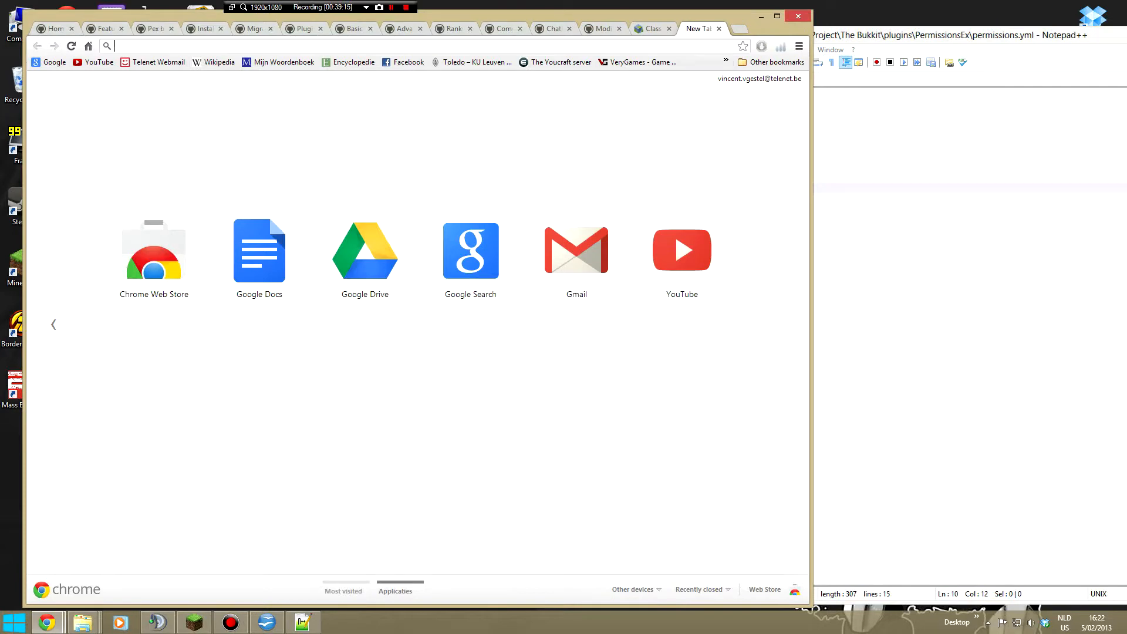
text(ya)
text(parser)
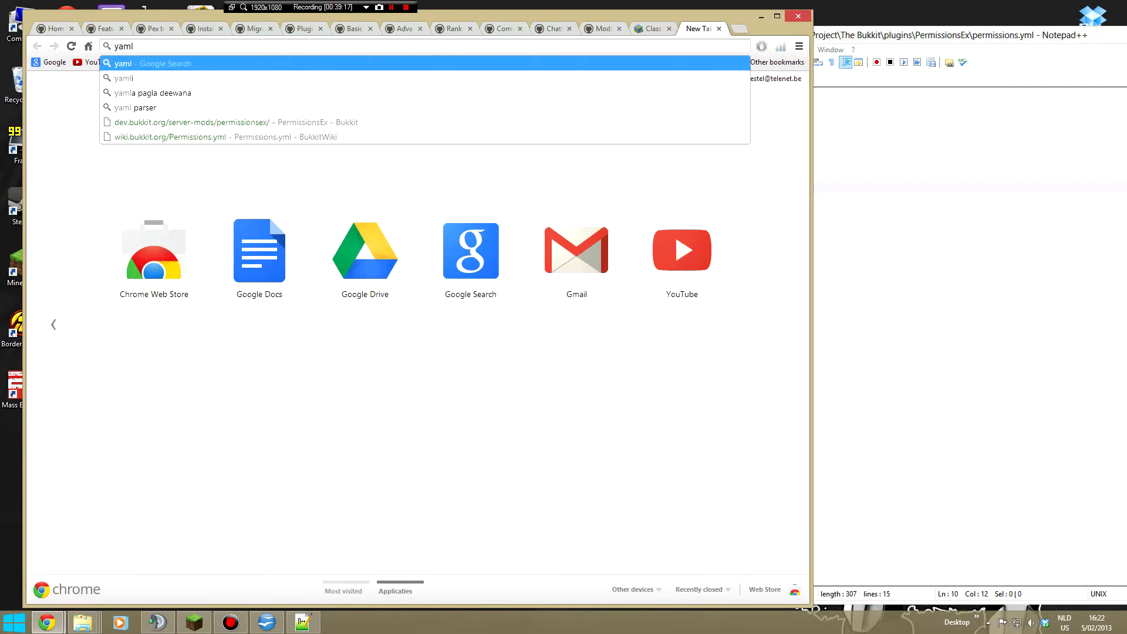
key(Return)
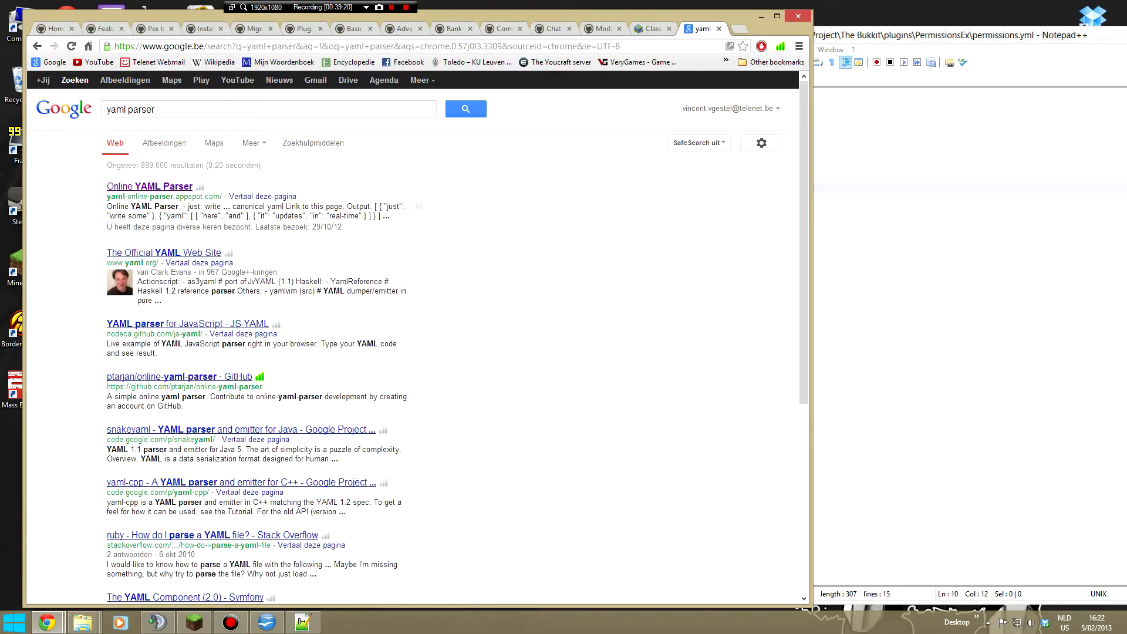
click(147, 187)
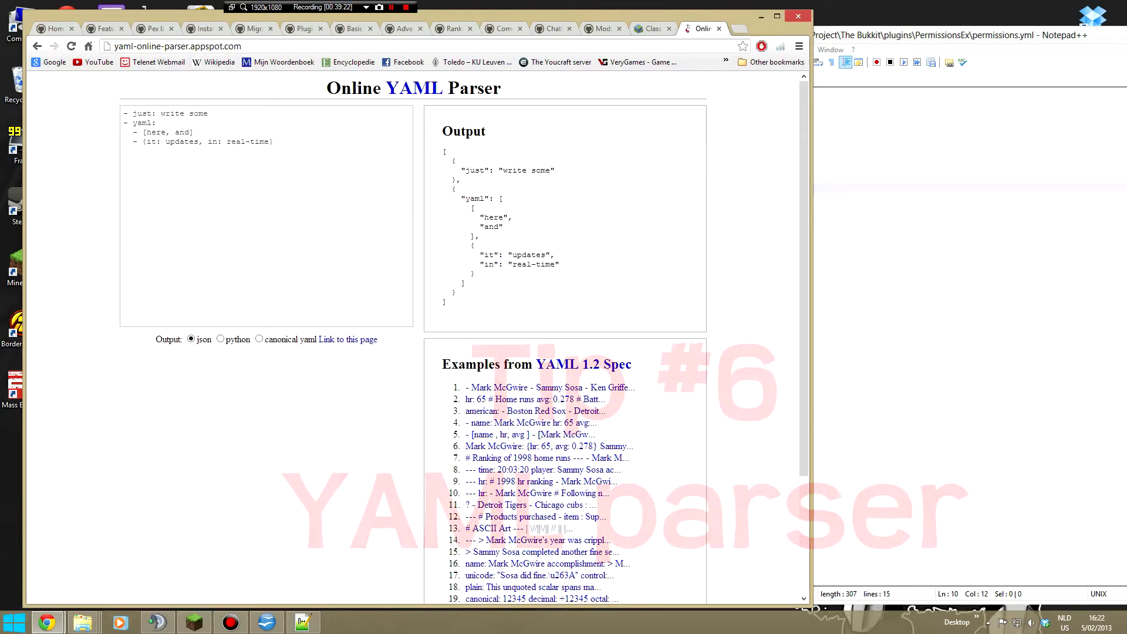
- Copy the entire contents of permissions.yml from Notepad++ into the Online YAML Parser's input, replacing the sample text
click(863, 220)
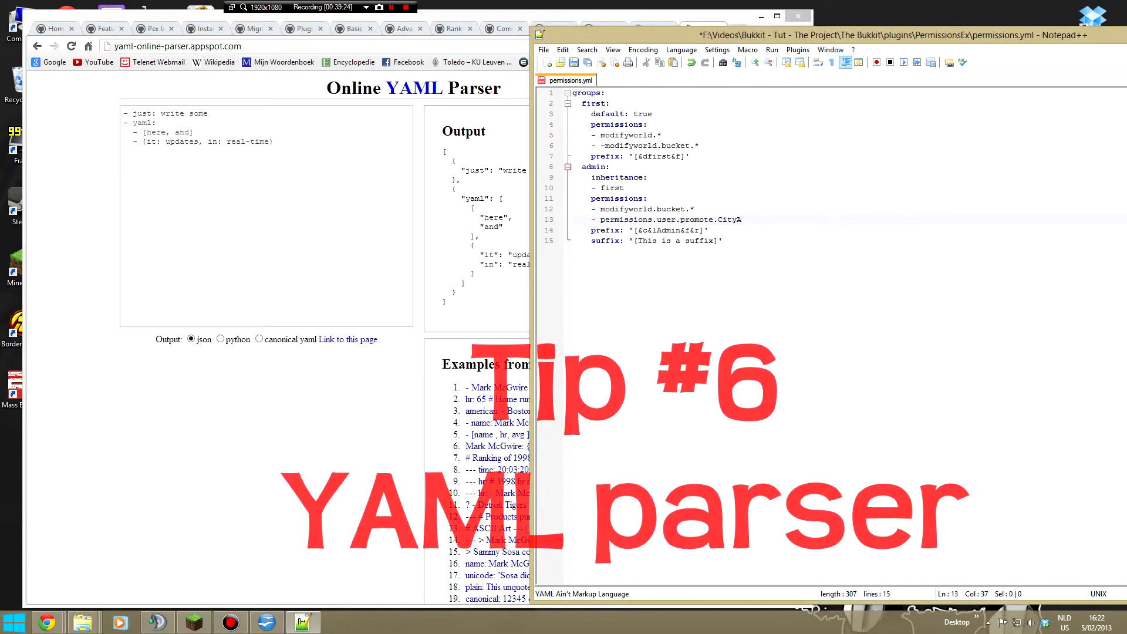
click(440, 213)
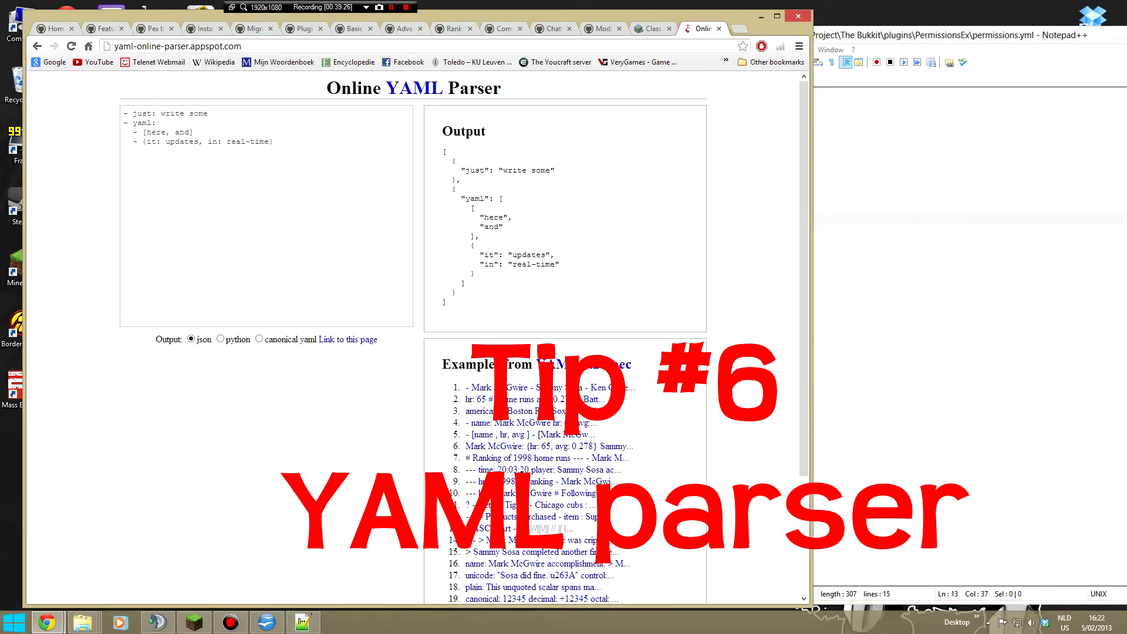
click(869, 264)
key(shift+Up)
key(shift+Up)
key(shift+Up)
key(shift+Up)
key(shift+Up)
key(shift+Up)
key(shift+Up)
key(shift+Up)
key(shift+Up)
key(shift+Up)
key(shift+Up)
key(shift+Up)
key(shift+Up)
key(shift+Up)
key(shift+Home)
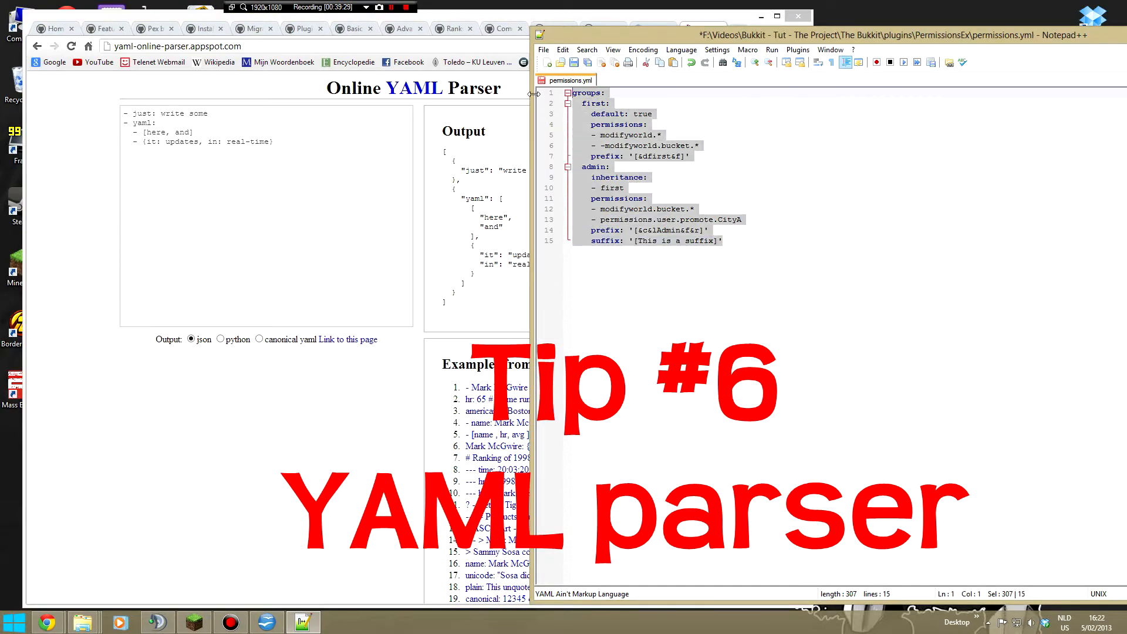
key(ctrl+c)
key(alt+Tab)
key(ctrl+a)
key(ctrl+v)
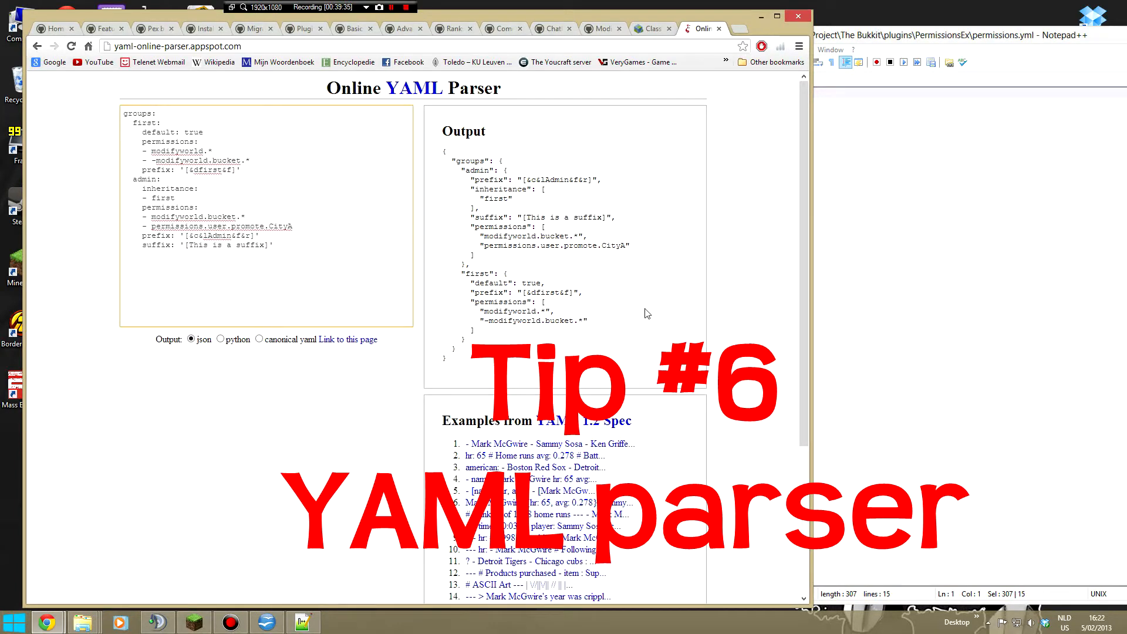
- Turn off replacing tabs by spaces in the Notepad++ preferences and re-indent the first group's '- modifyworld.*' line with a tab
key(alt+Tab)
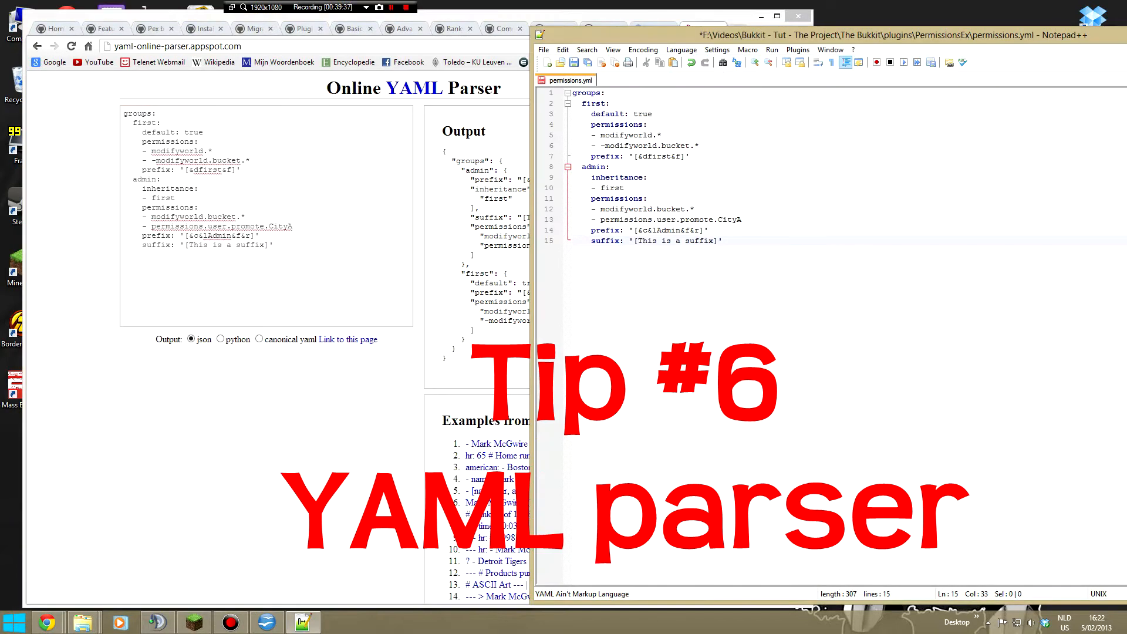
click(591, 135)
click(562, 50)
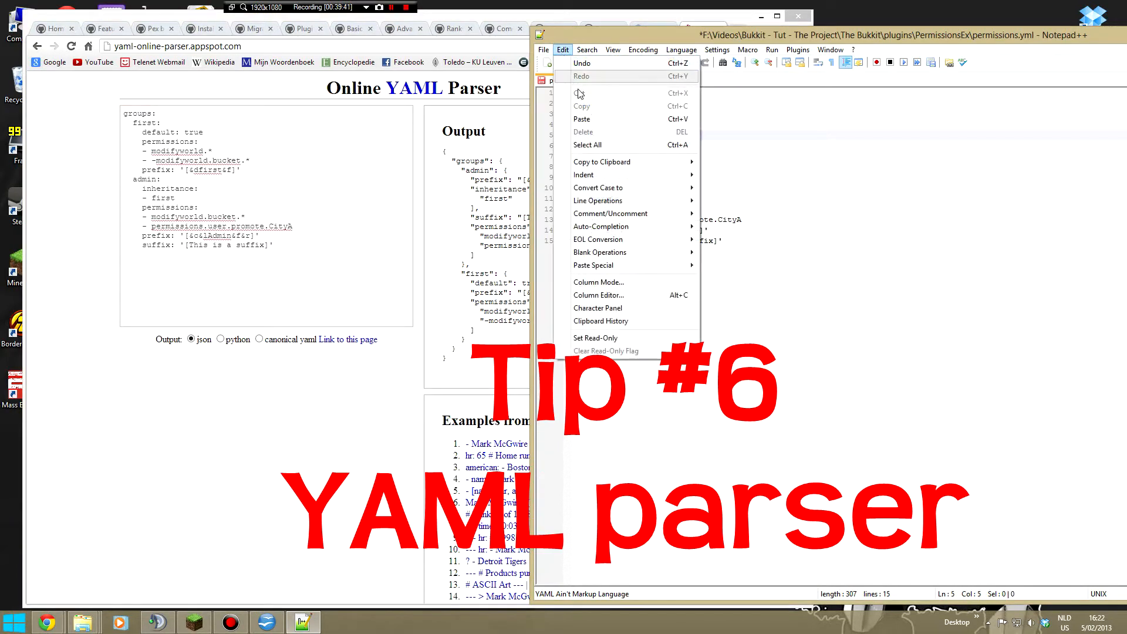
mouse_move(687, 52)
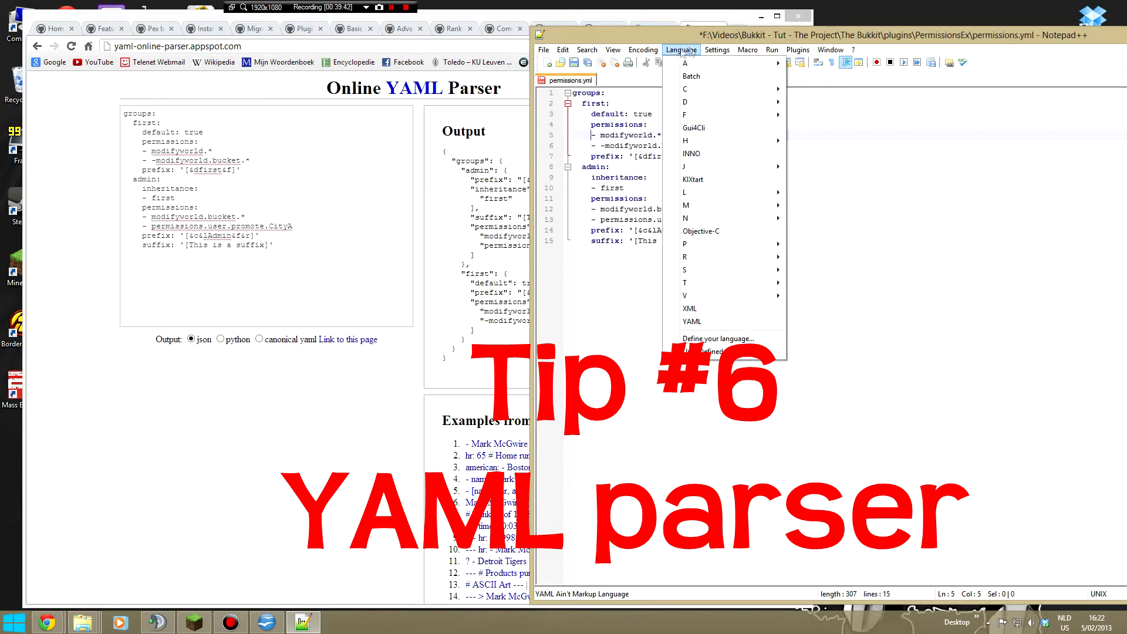
click(723, 63)
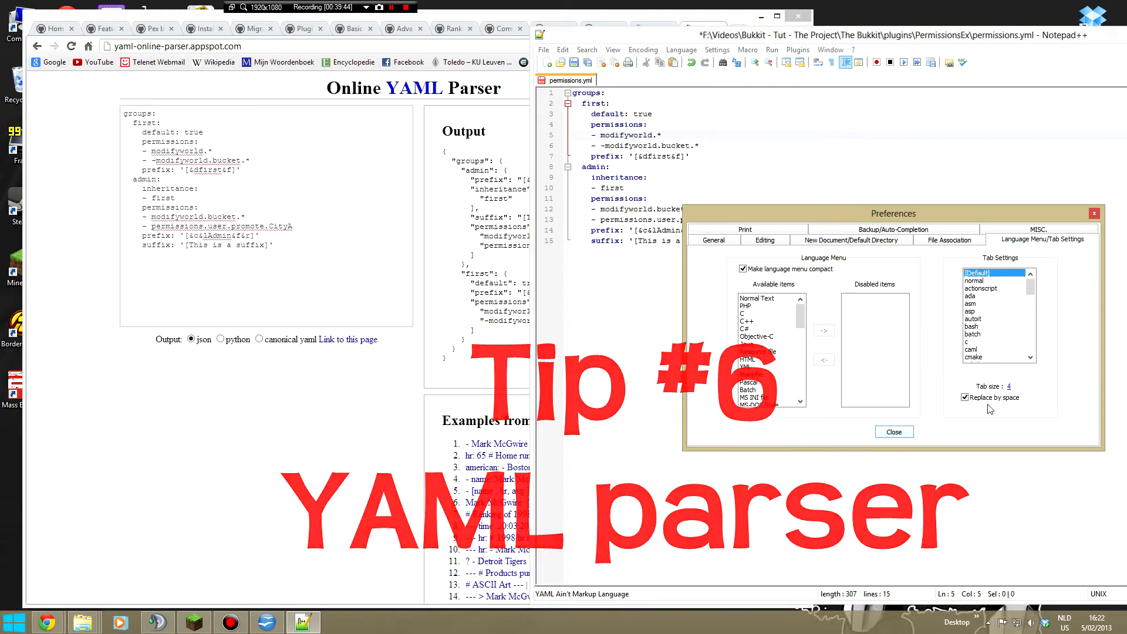
click(896, 432)
key(BackSpace)
key(BackSpace)
key(BackSpace)
key(BackSpace)
key(Tab)
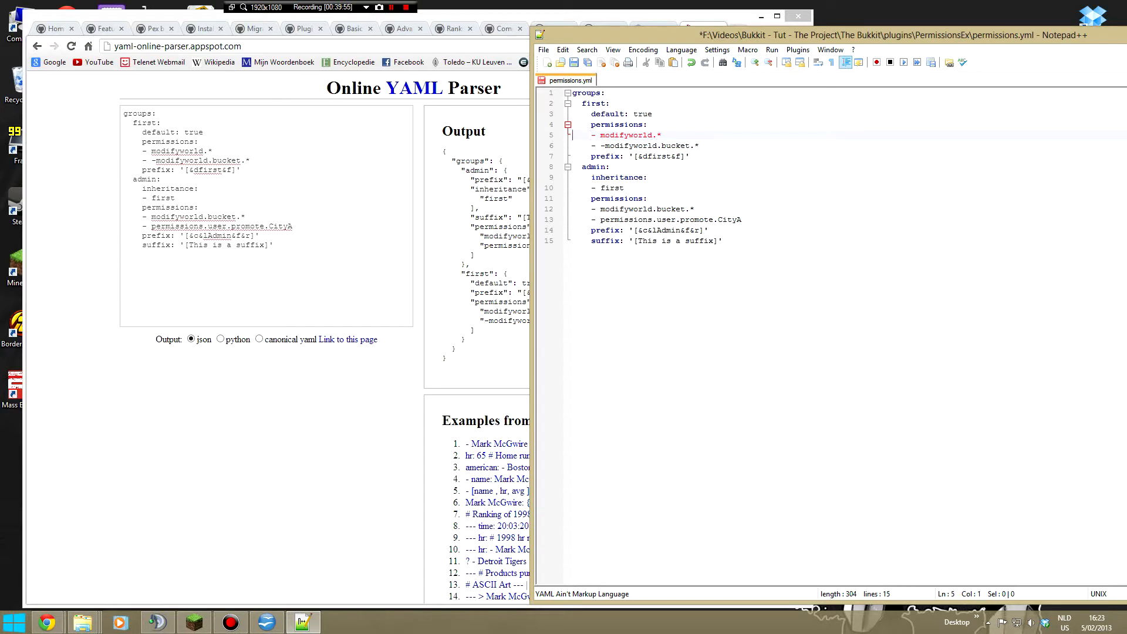
- Replace the Online YAML Parser's input with the full tab-indented permissions.yml and examine the line and column in the parser output
click(723, 241)
drag(724, 240, 555, 93)
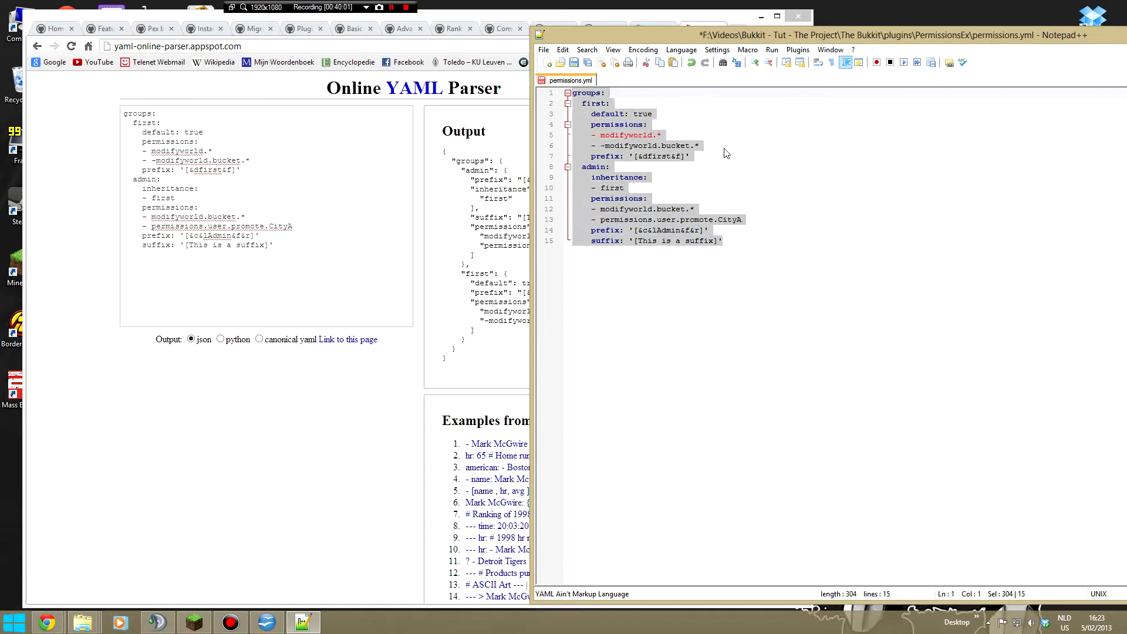
click(645, 136)
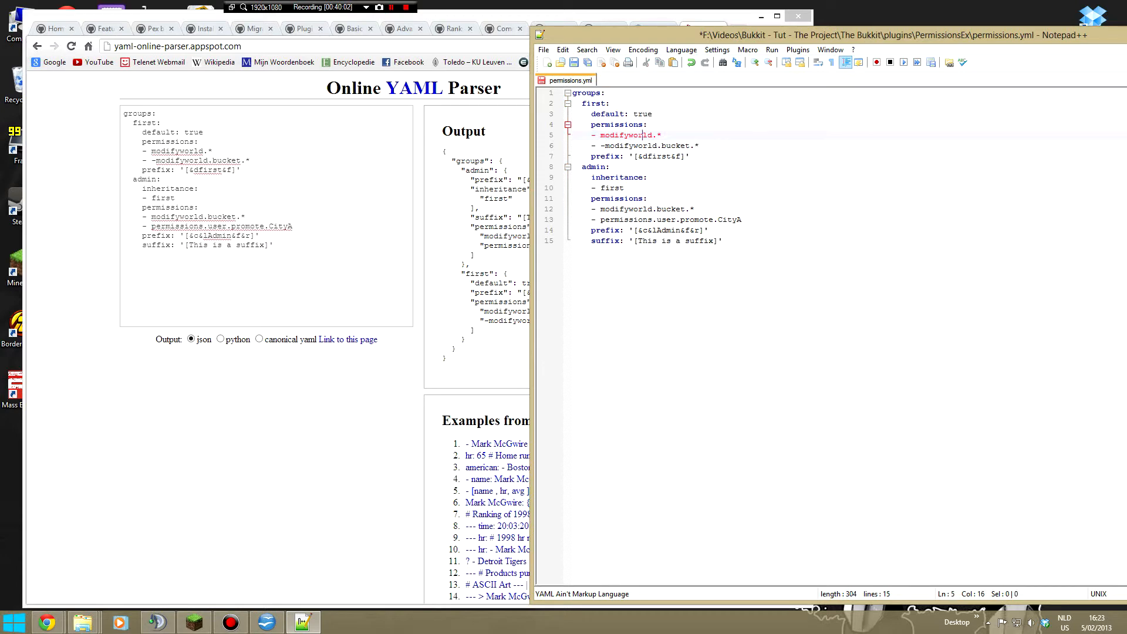
key(Up)
key(Up)
key(Up)
drag(276, 252, 110, 105)
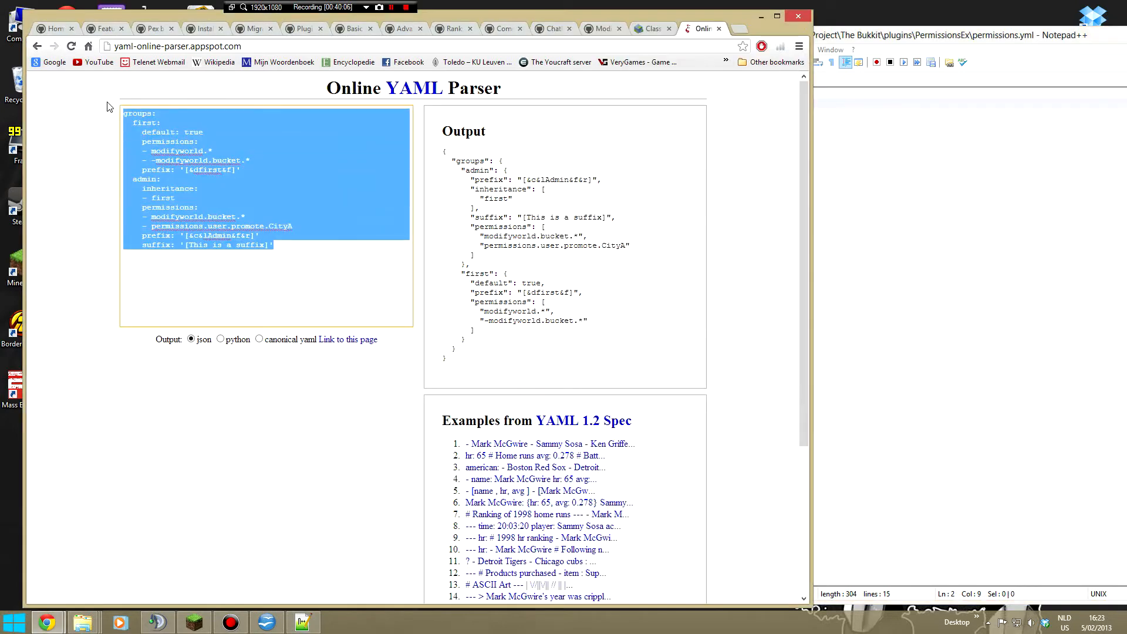
key(ctrl+v)
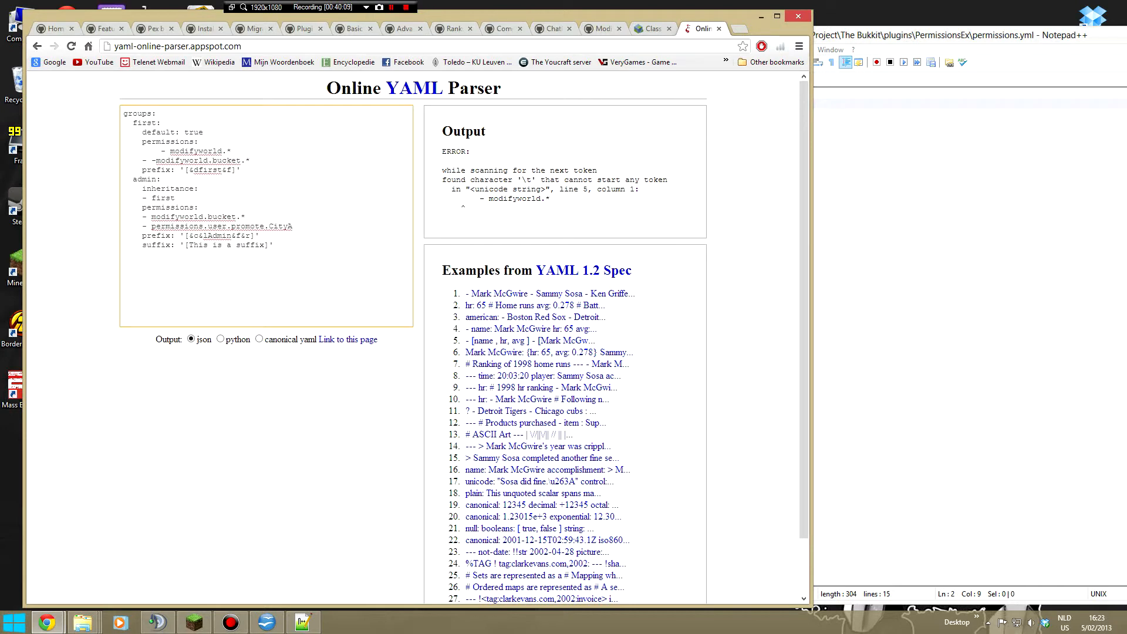
click(574, 209)
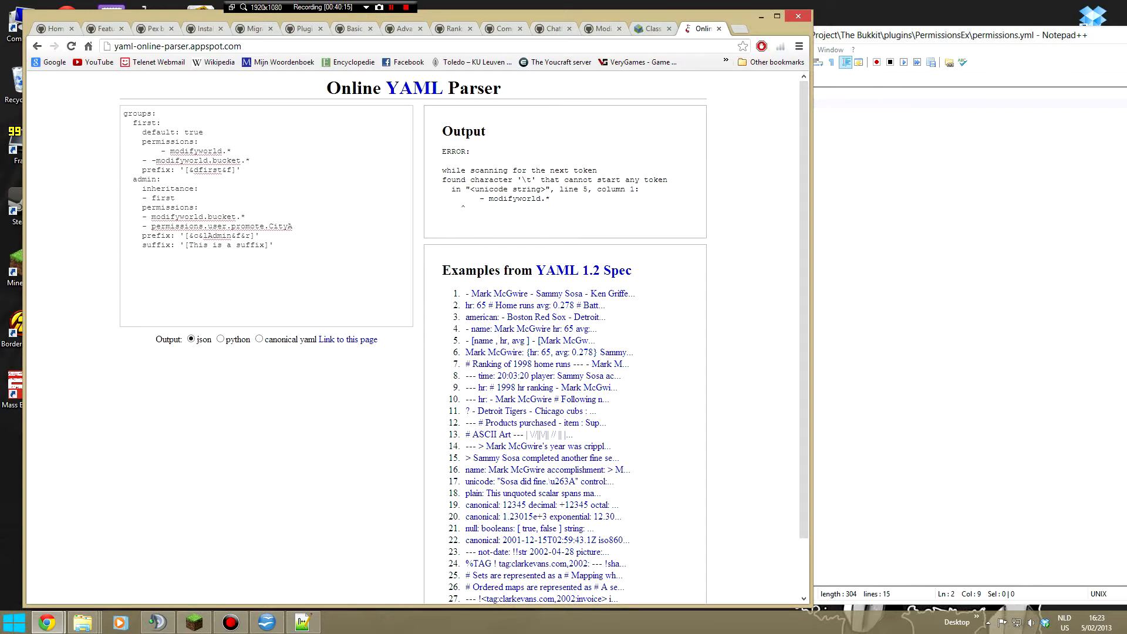
drag(462, 200, 477, 200)
drag(559, 189, 634, 189)
click(652, 202)
- Remove the tab before '- modifyworld.*' in Notepad++, turn replacing tabs by spaces back on, and indent that line again
click(846, 209)
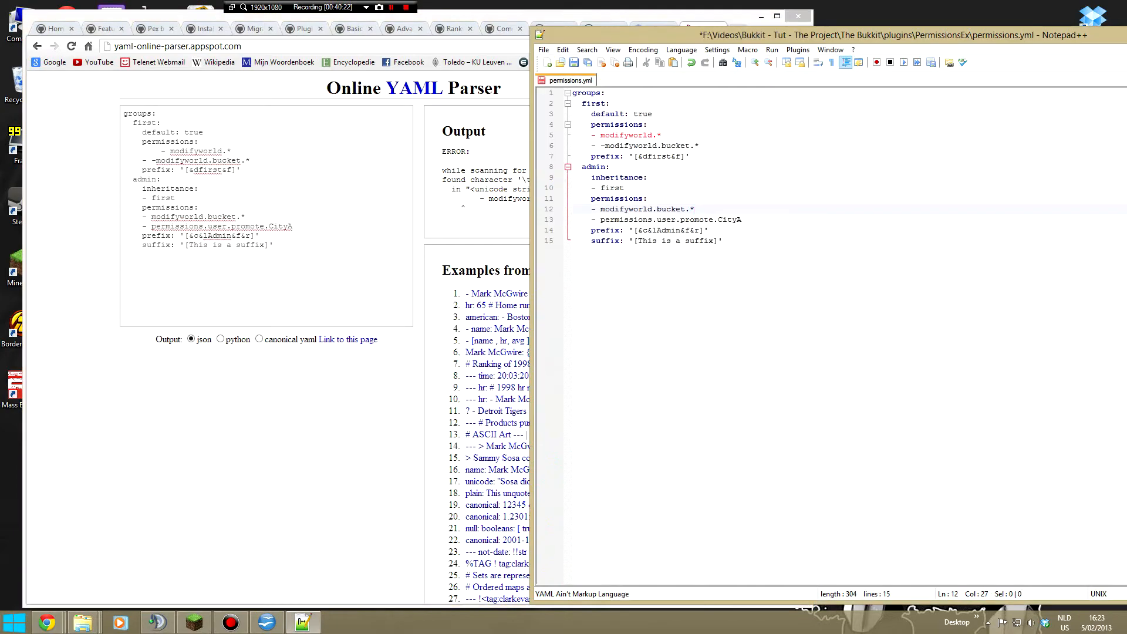
click(591, 135)
drag(591, 135, 573, 135)
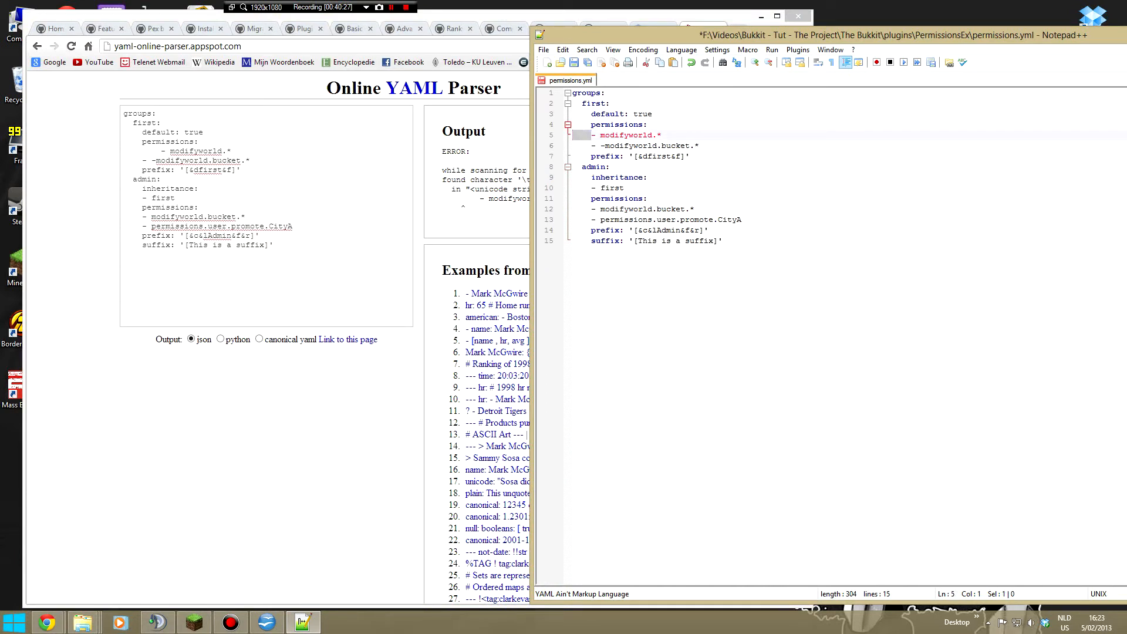
click(591, 135)
click(573, 135)
key(BackSpace)
click(717, 50)
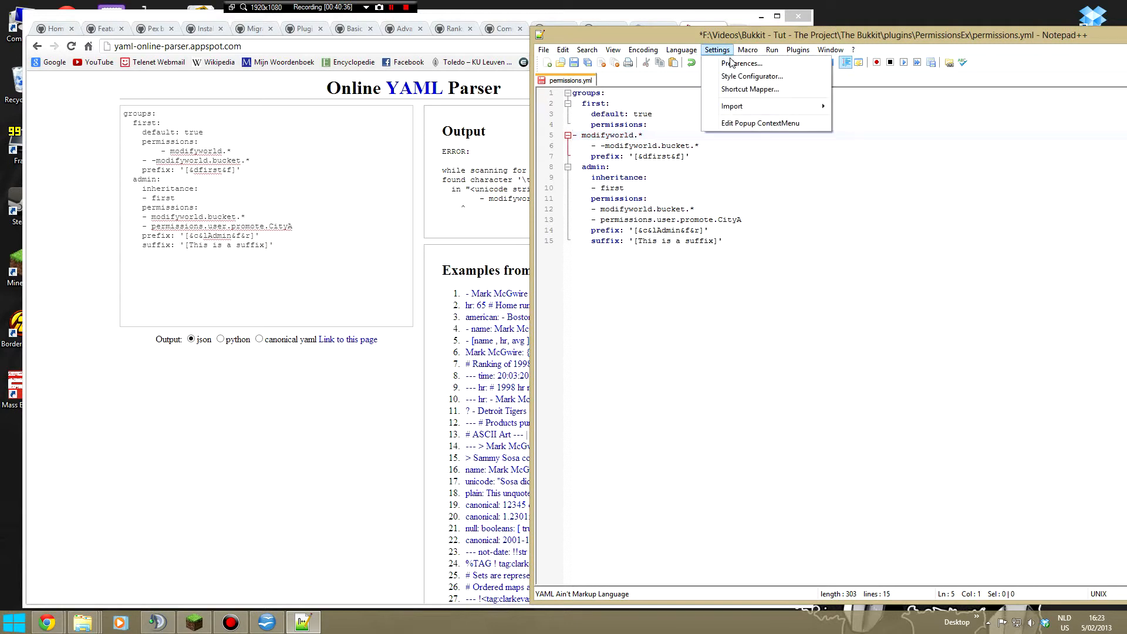
click(731, 63)
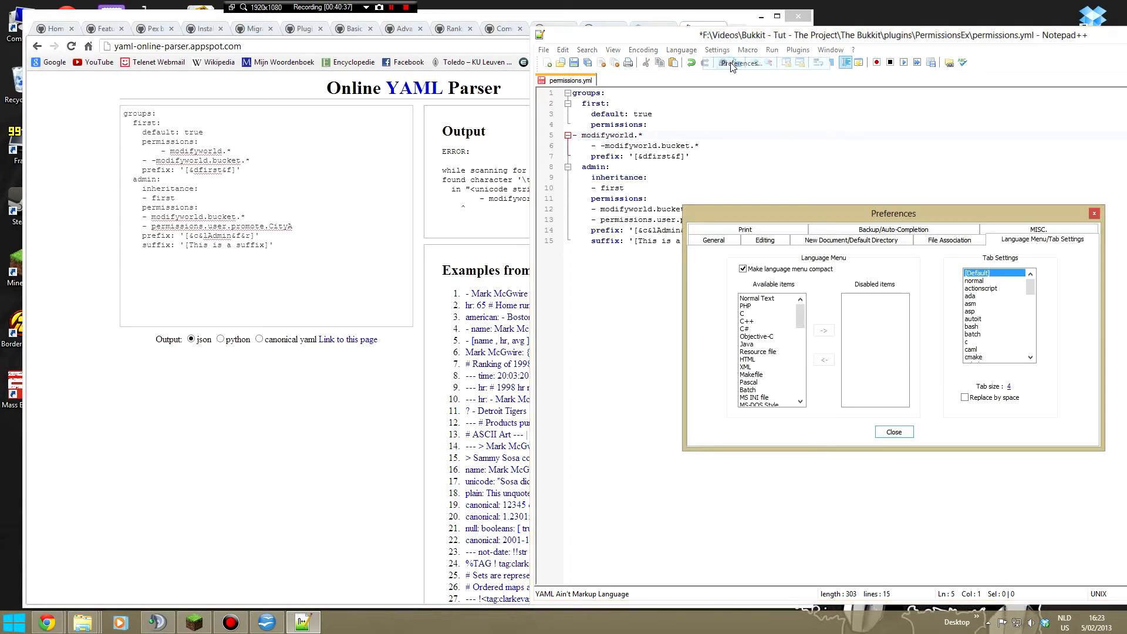
click(894, 433)
key(Tab)
click(653, 114)
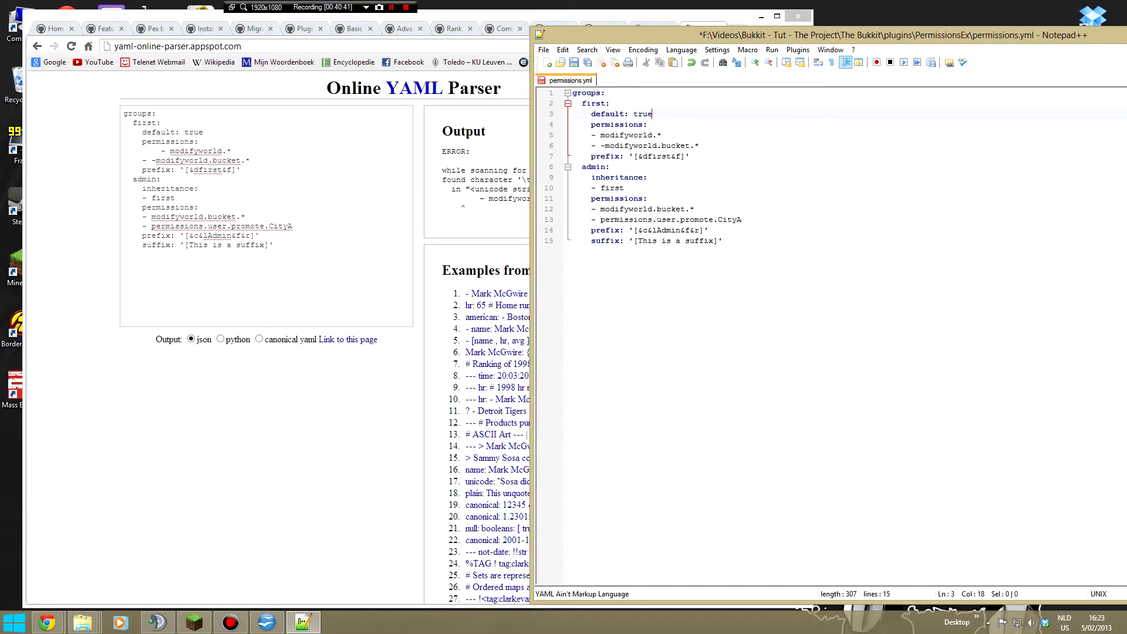
- Copy the entire space-indented permissions.yml into the Online YAML Parser, replacing its current input
key(ctrl+a)
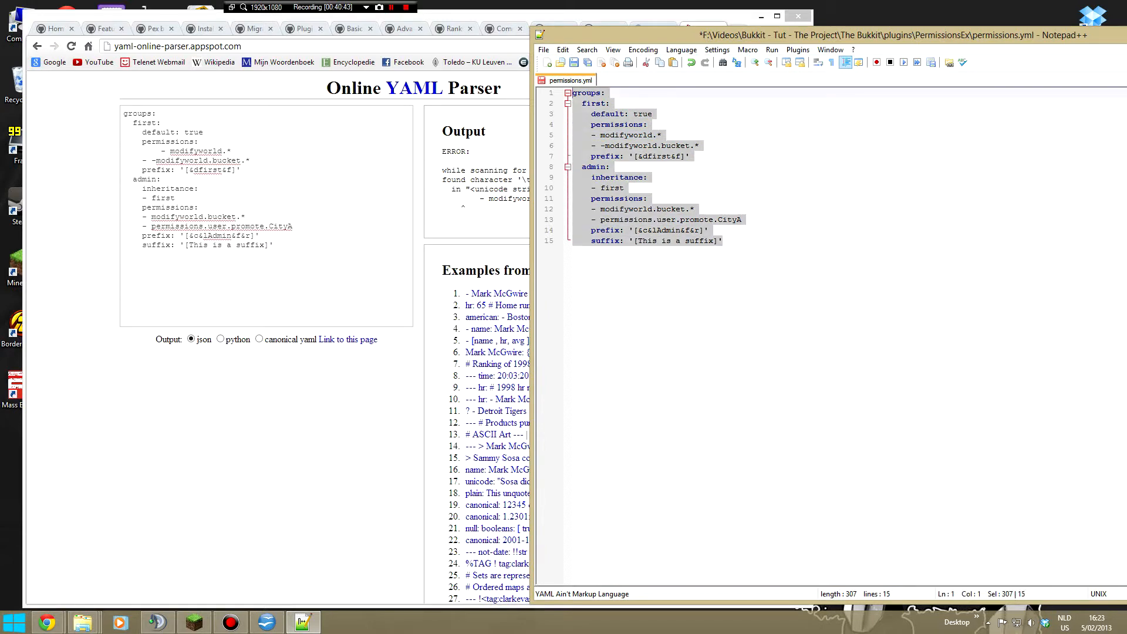
click(690, 157)
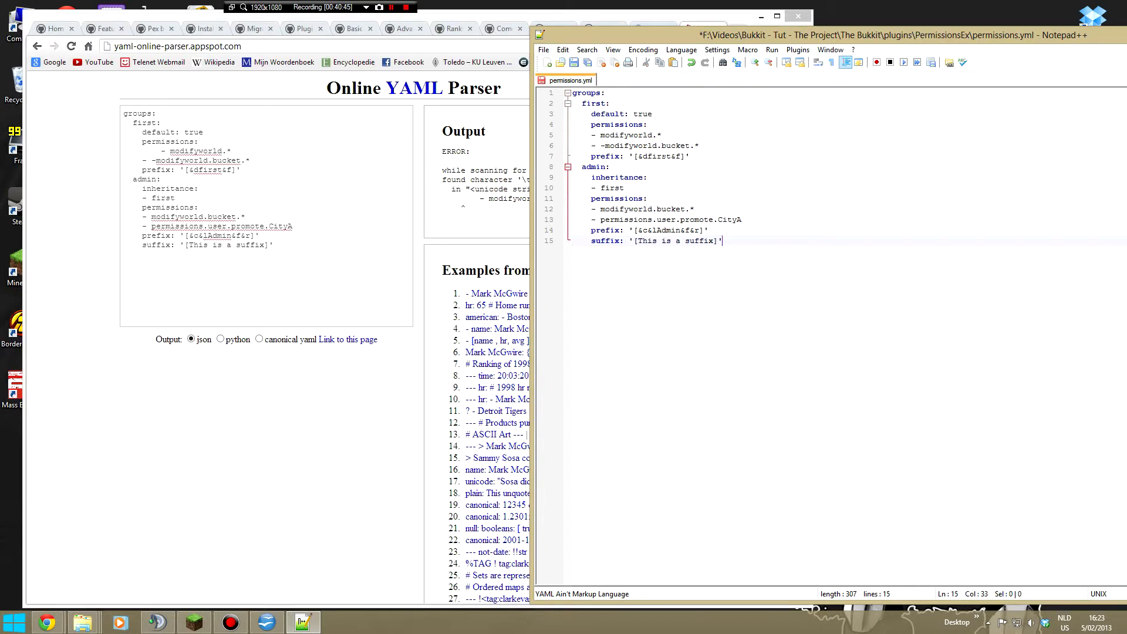
key(ctrl+a)
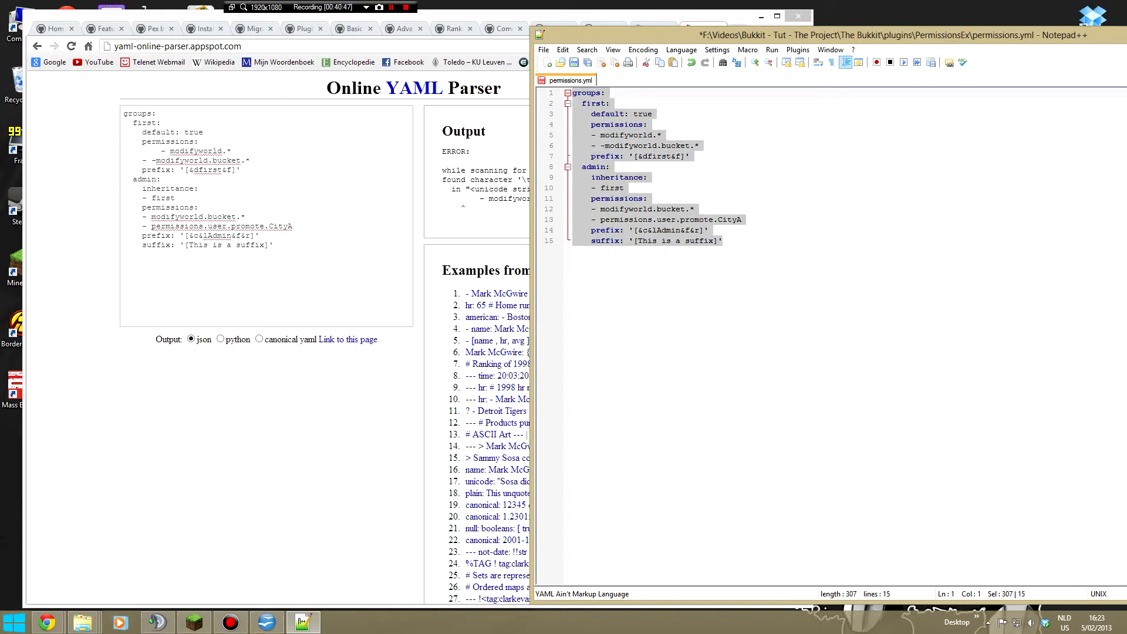
key(alt+Tab)
key(ctrl+a)
key(ctrl+v)
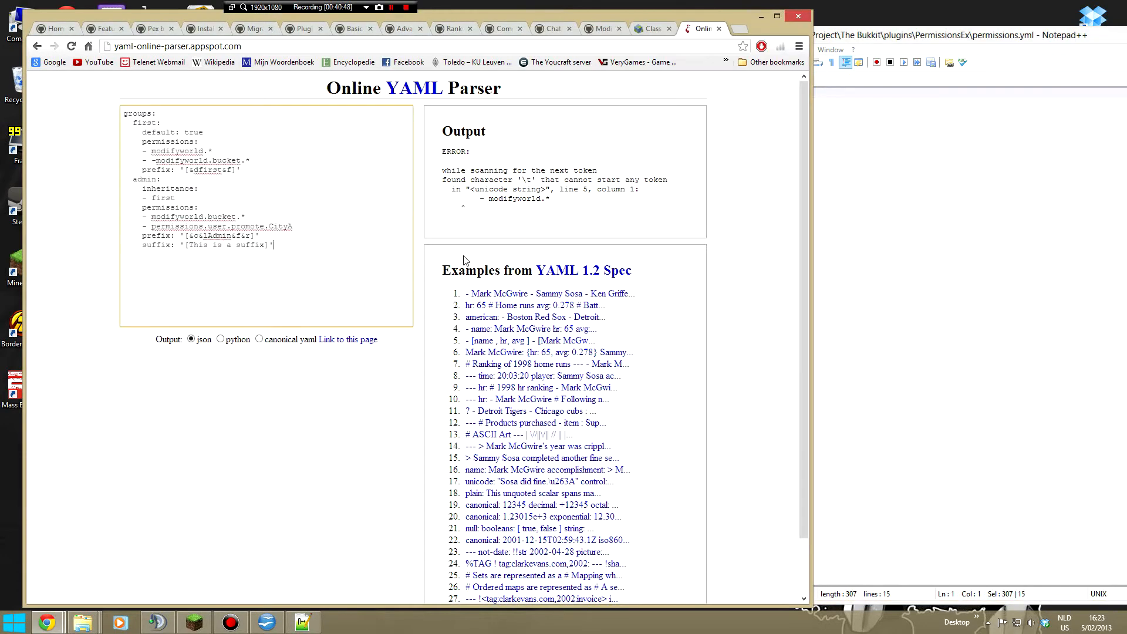
- Save permissions.yml in Notepad++ and close the file
click(833, 311)
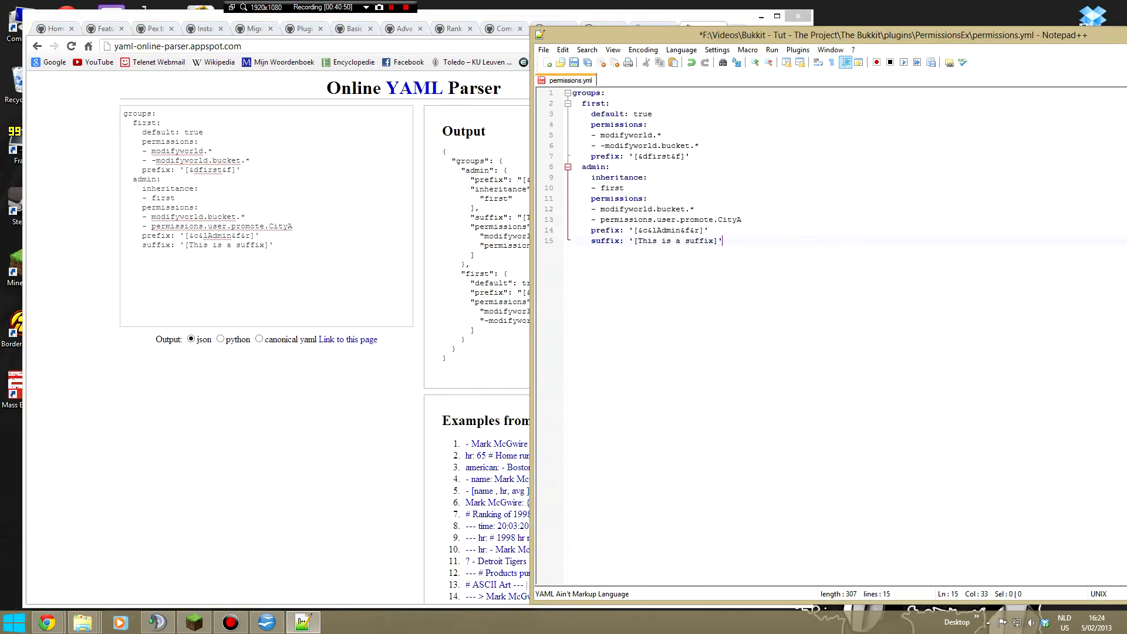
click(574, 63)
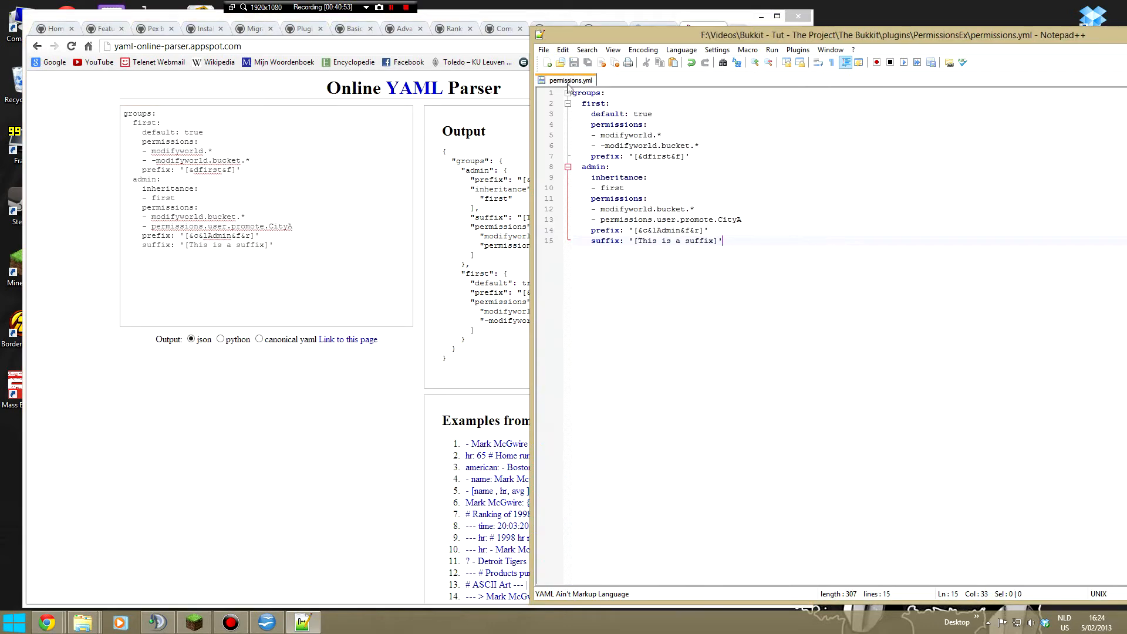
key(alt+Tab)
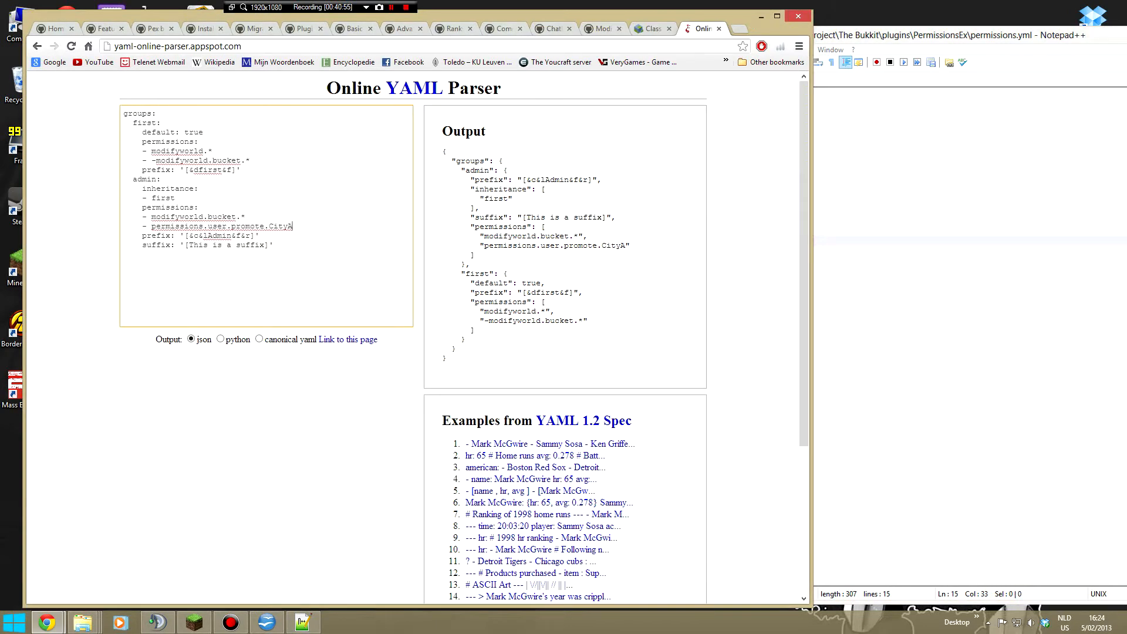
key(alt+Tab)
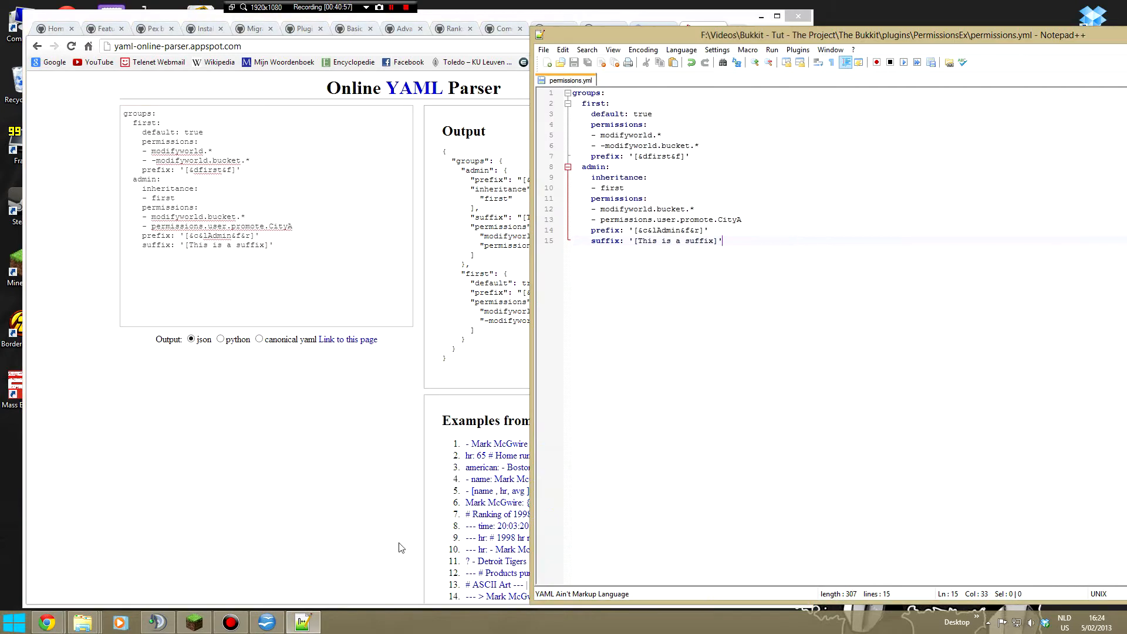
drag(325, 88, 524, 86)
click(525, 89)
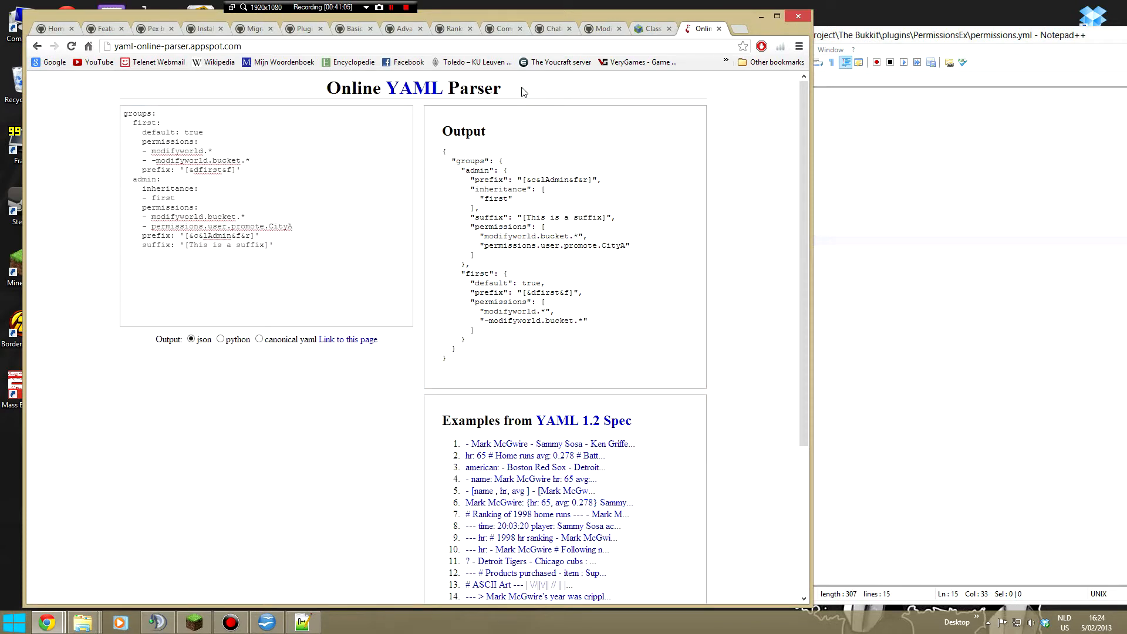
key(alt+Tab)
key(Up)
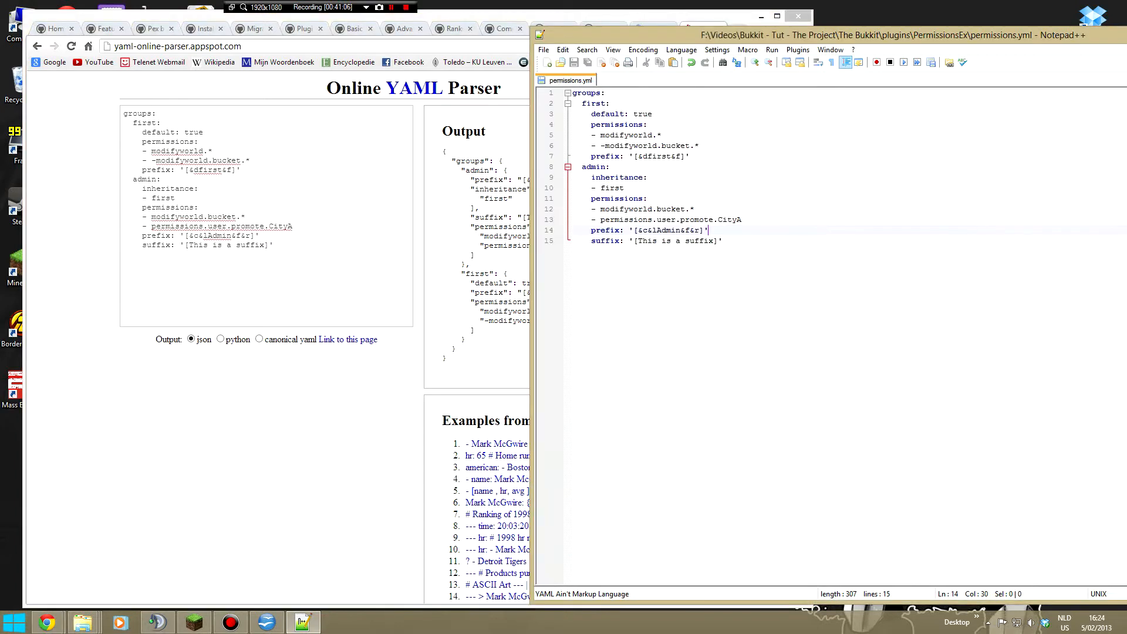
key(Down)
right_click(555, 82)
click(569, 89)
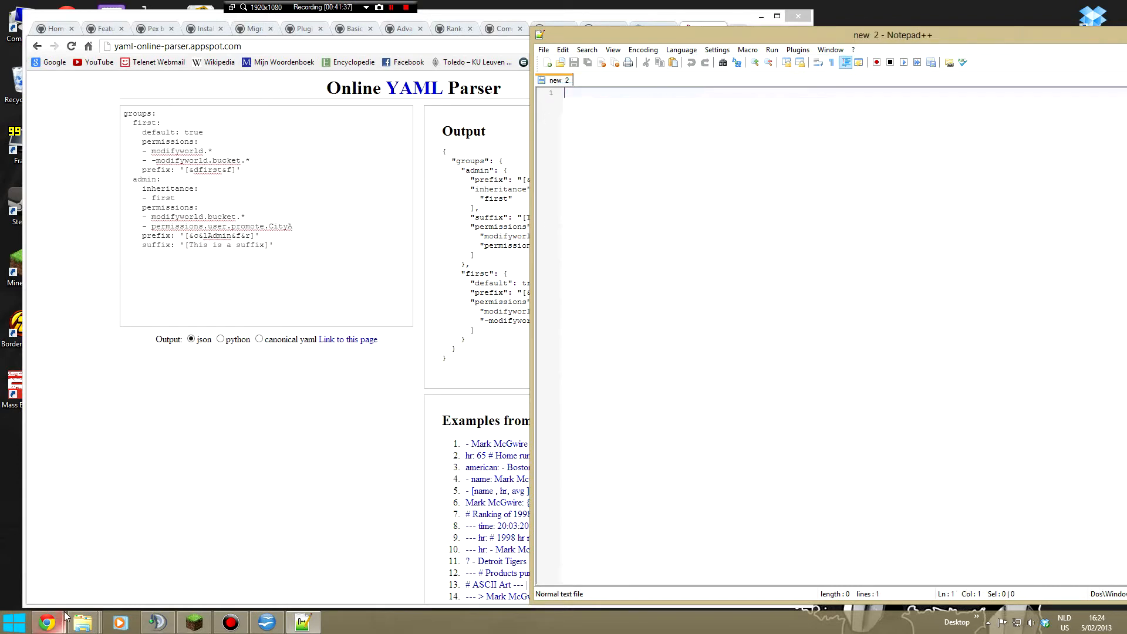
- Open config.yml from the server's plugins\Modifyworld folder in Notepad++
mouse_move(83, 622)
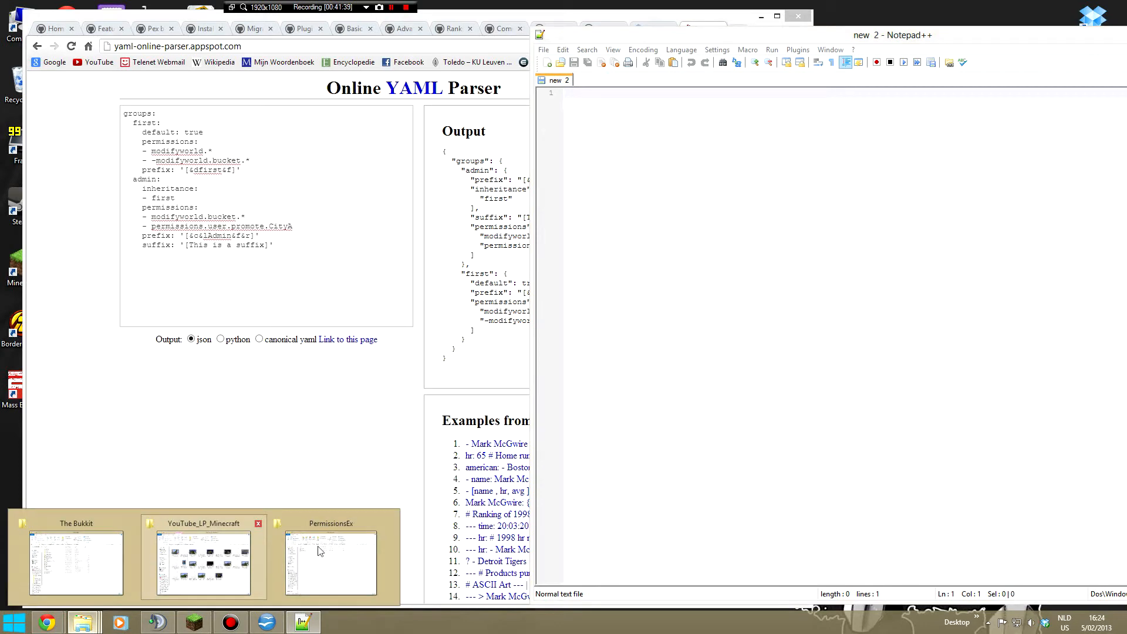
click(349, 575)
click(475, 169)
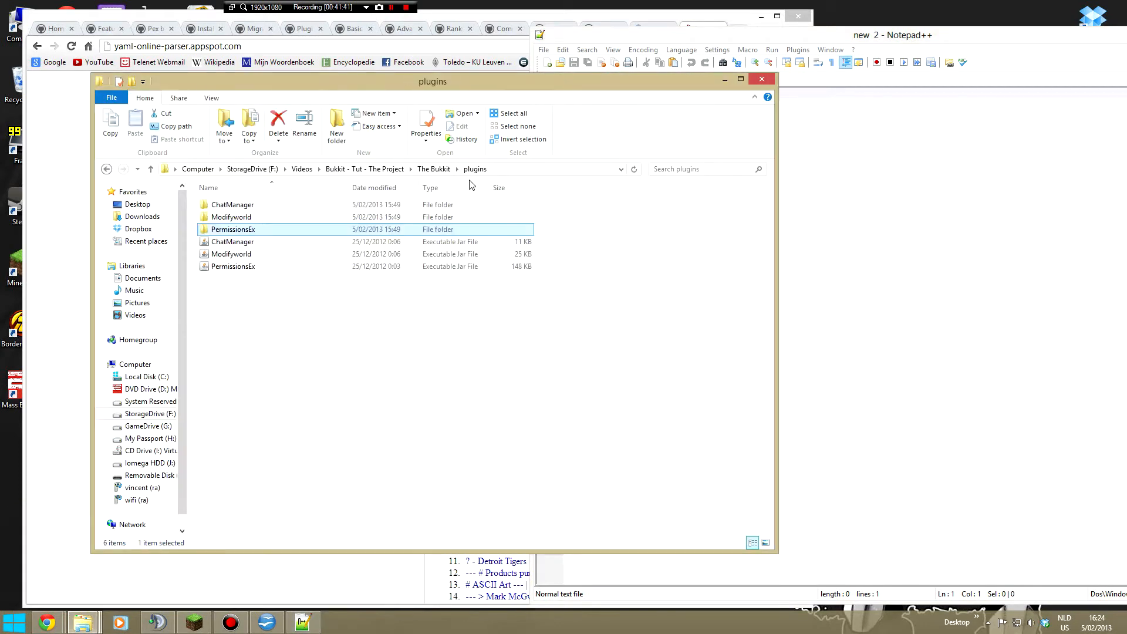
double_click(237, 218)
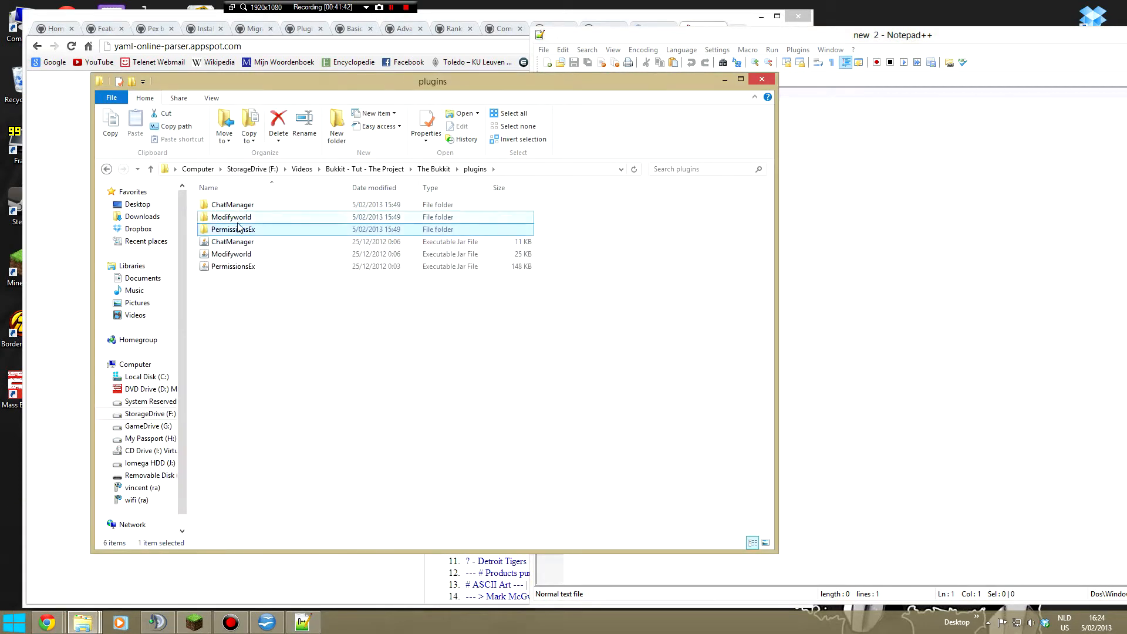
right_click(223, 206)
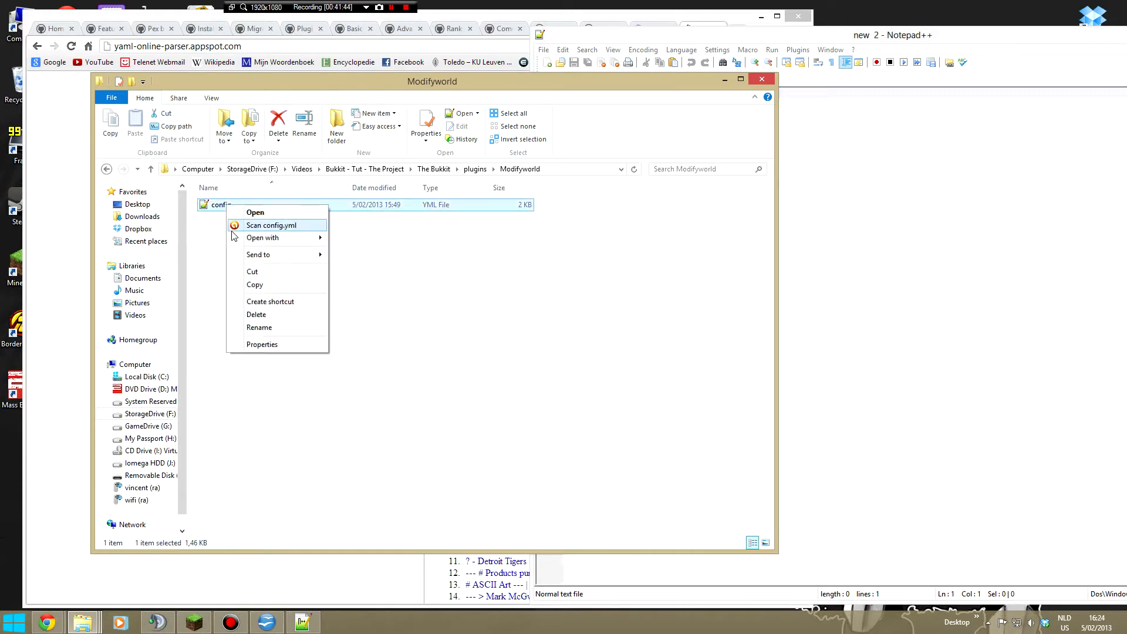
click(253, 210)
- Review the Modifyworld config.yml settings from item-restrictions, inform-players and whitelist through use-material-names, drop-restricted-item and item-use-check
drag(916, 390, 577, 92)
click(711, 198)
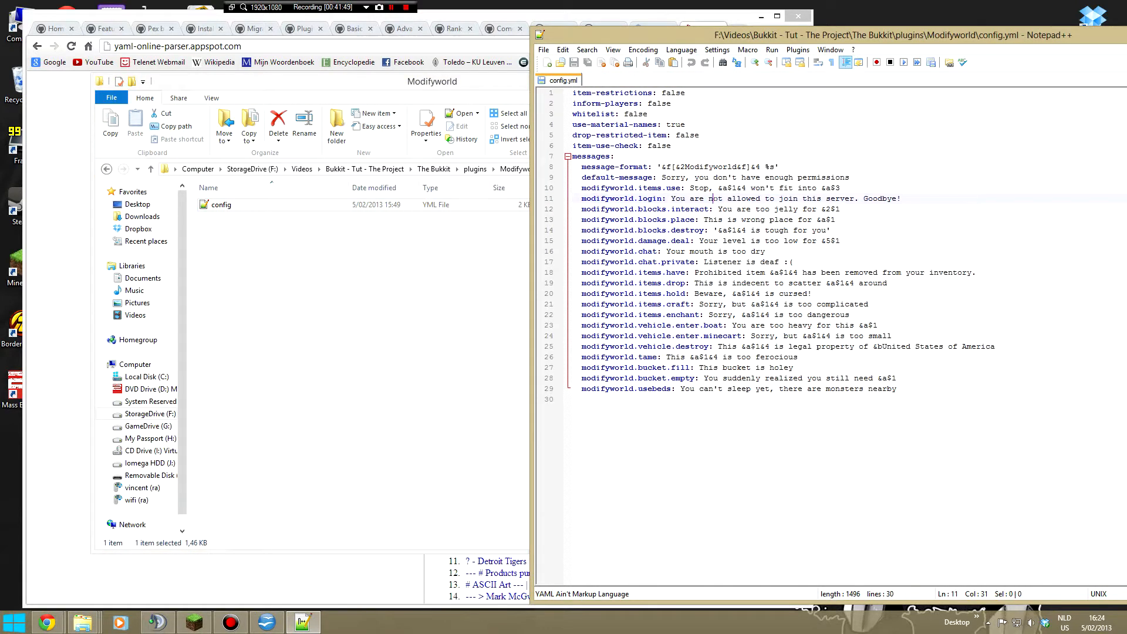
click(676, 92)
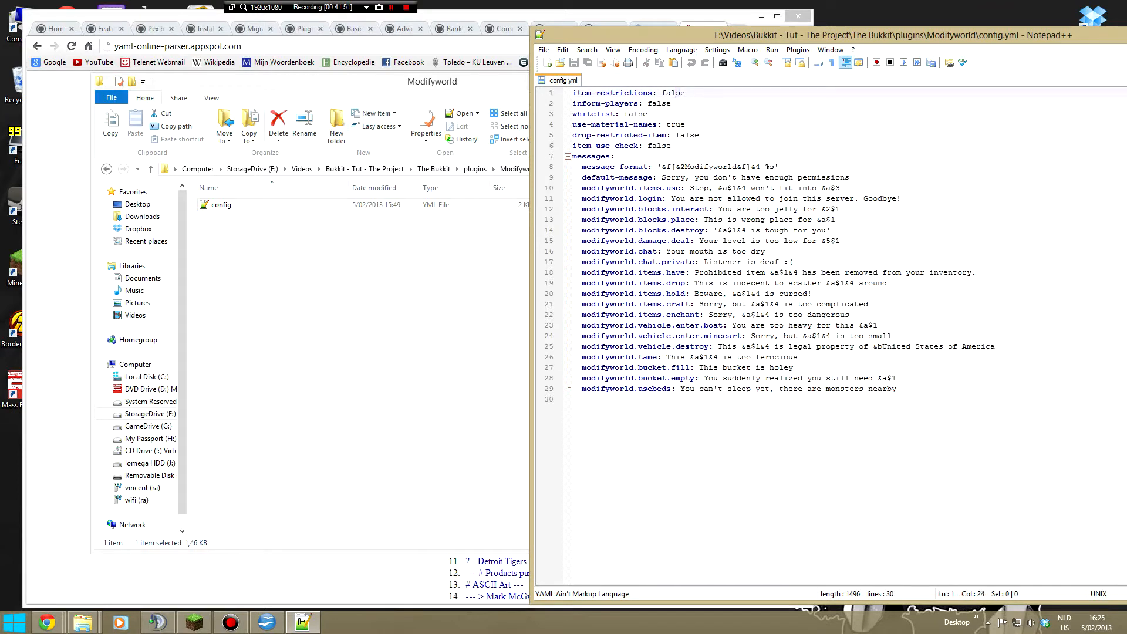
drag(685, 92, 662, 93)
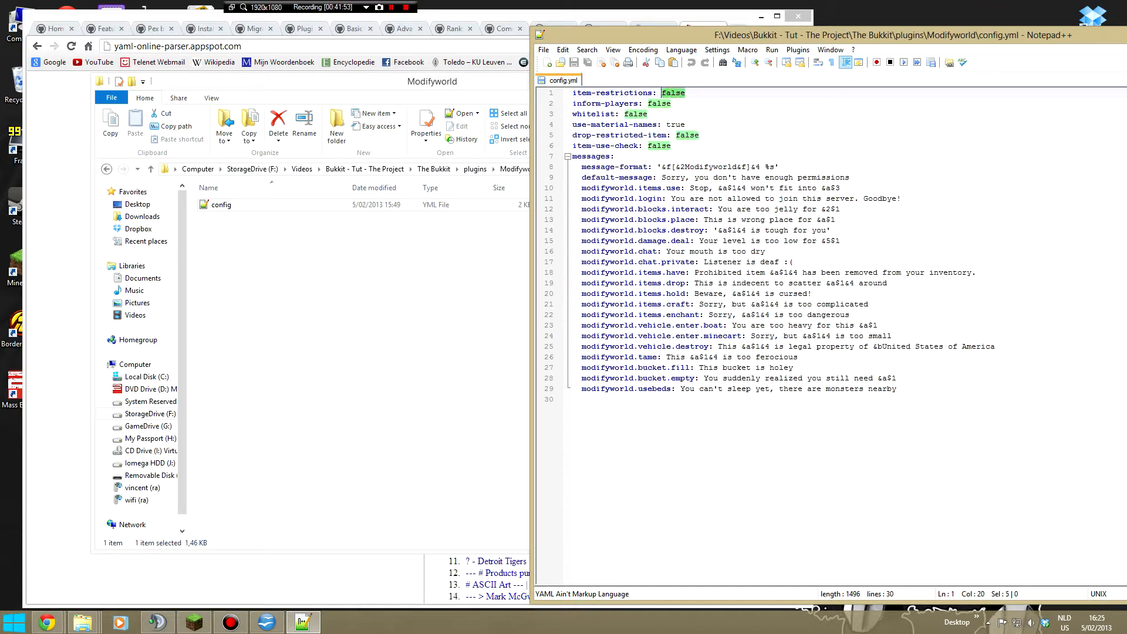
drag(671, 103, 648, 103)
mouse_move(647, 113)
mouse_down()
mouse_move(620, 114)
mouse_move(647, 114)
mouse_up()
click(624, 114)
click(647, 114)
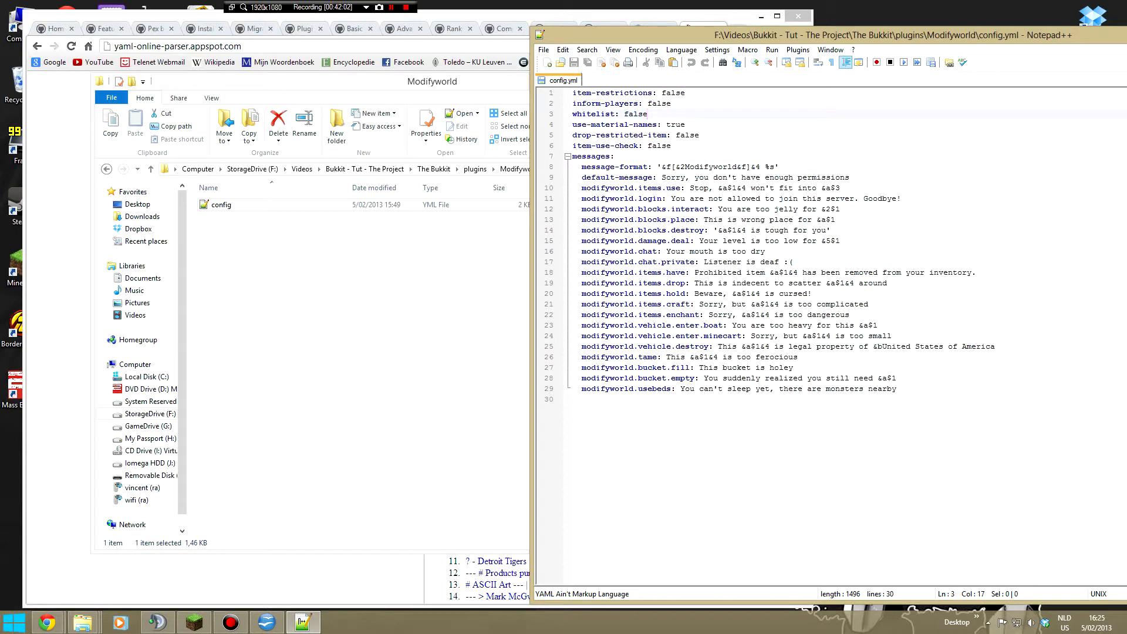
click(686, 124)
click(699, 135)
double_click(678, 135)
click(671, 146)
drag(671, 145, 648, 146)
triple_click(651, 147)
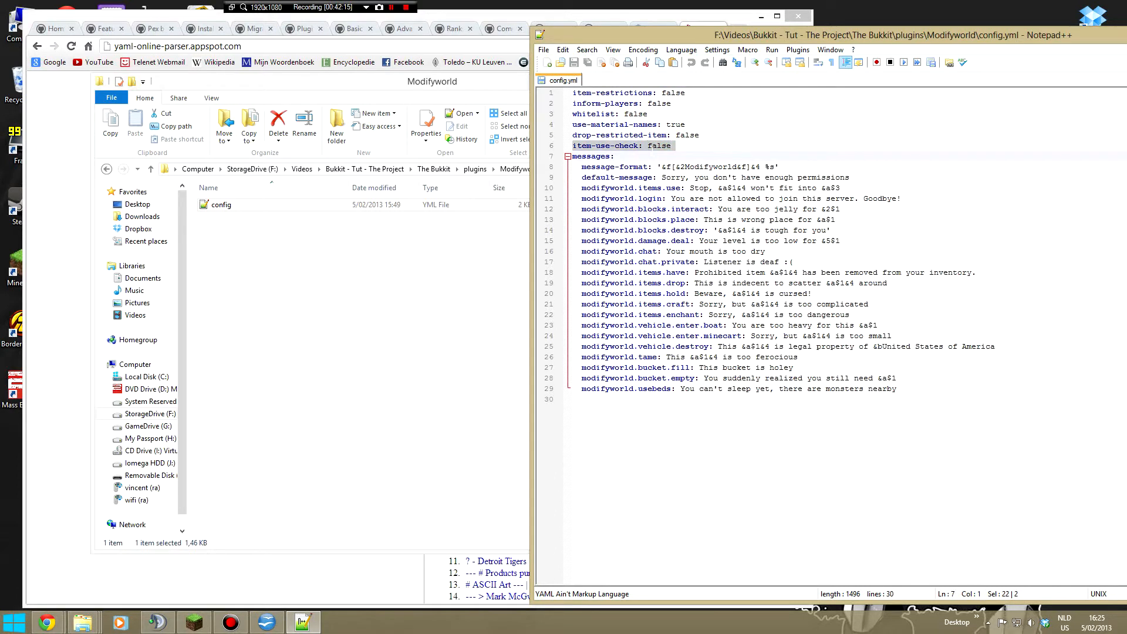
- Review the messages section of the Modifyworld config.yml, including the modifyworld.chat text
click(673, 146)
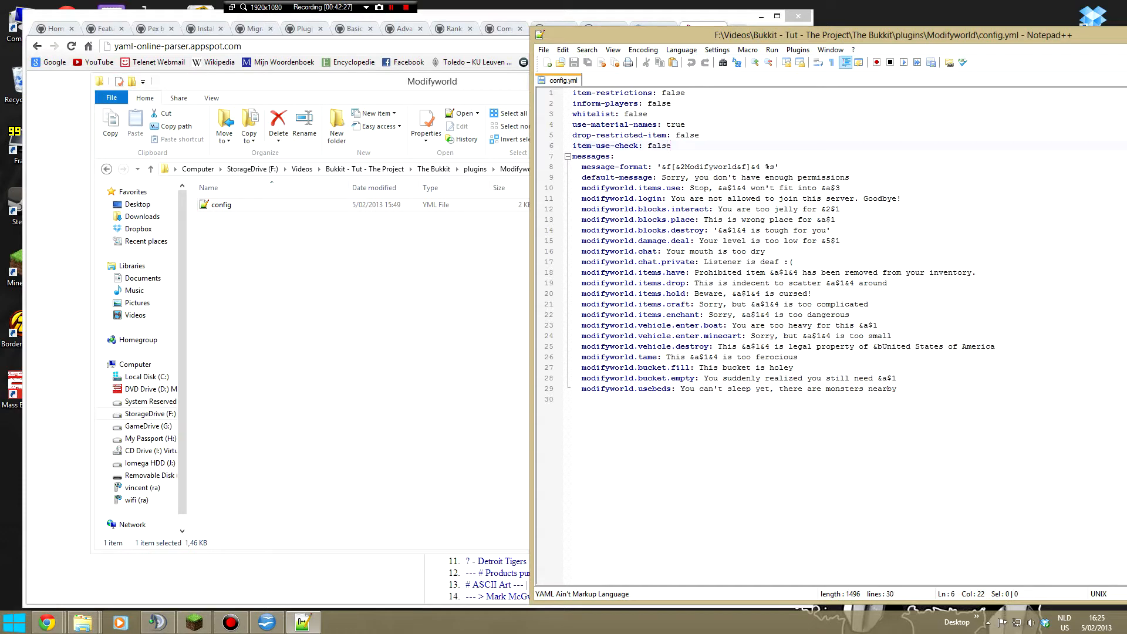
click(573, 399)
drag(573, 399, 662, 156)
click(573, 400)
drag(765, 252, 666, 252)
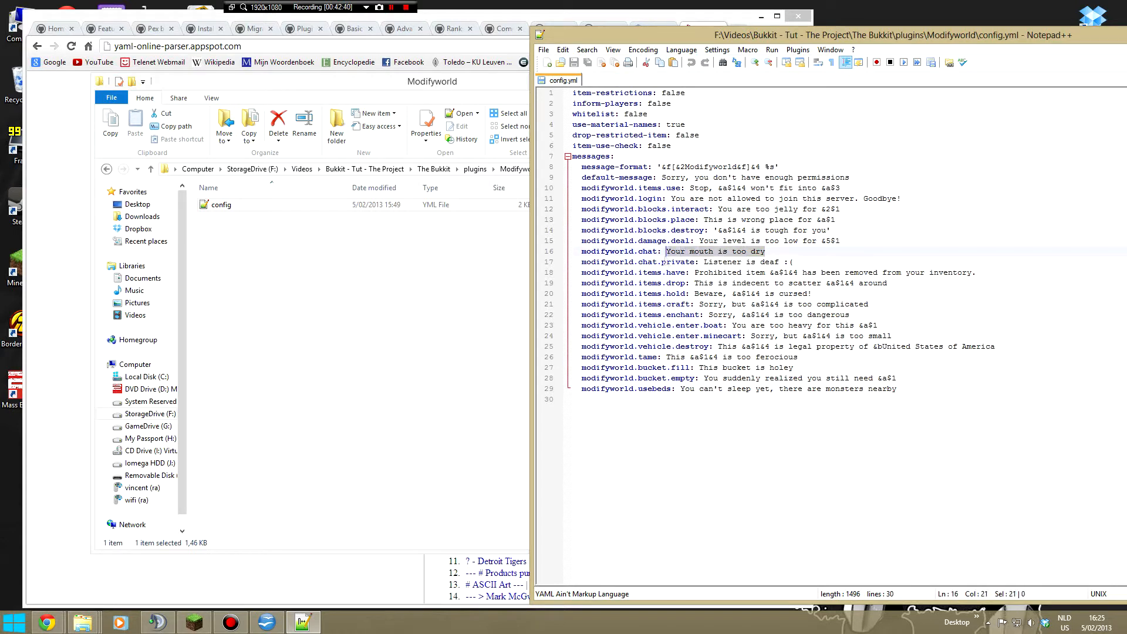
click(766, 251)
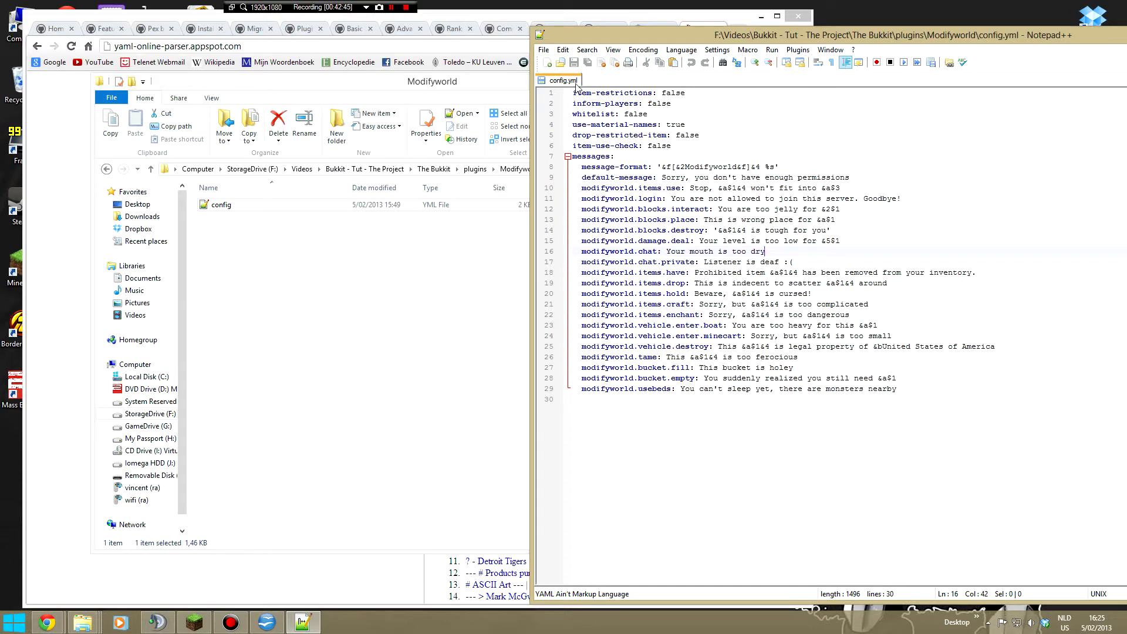
- Open config.yml from the server's plugins\ChatManager folder in Notepad++ and close the Modifyworld config.yml
click(476, 171)
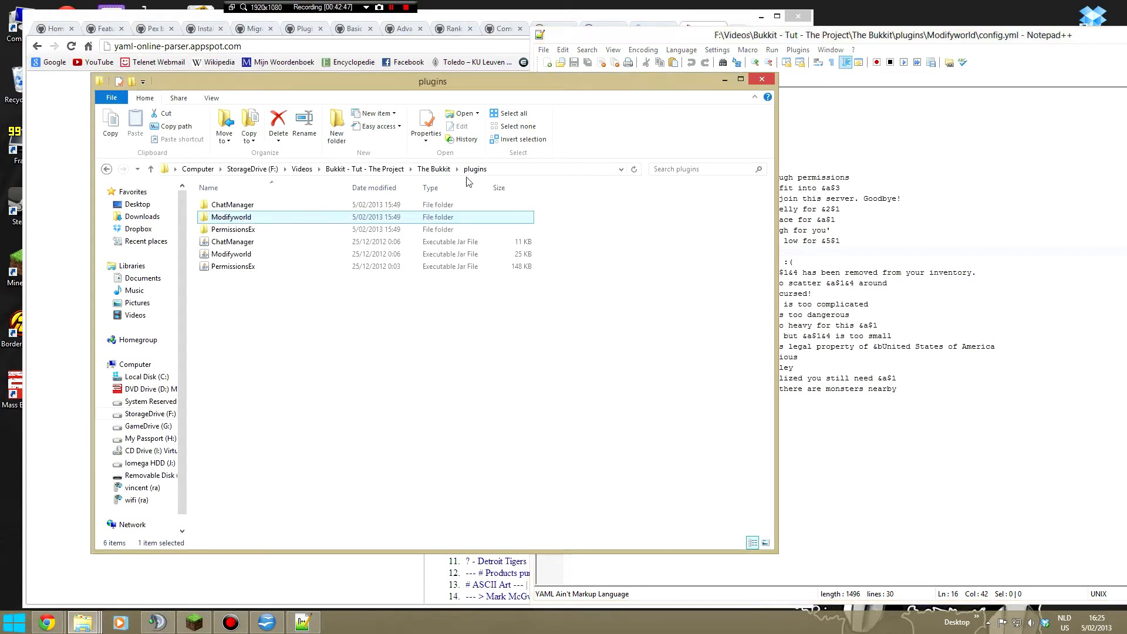
double_click(223, 204)
click(224, 205)
double_click(223, 205)
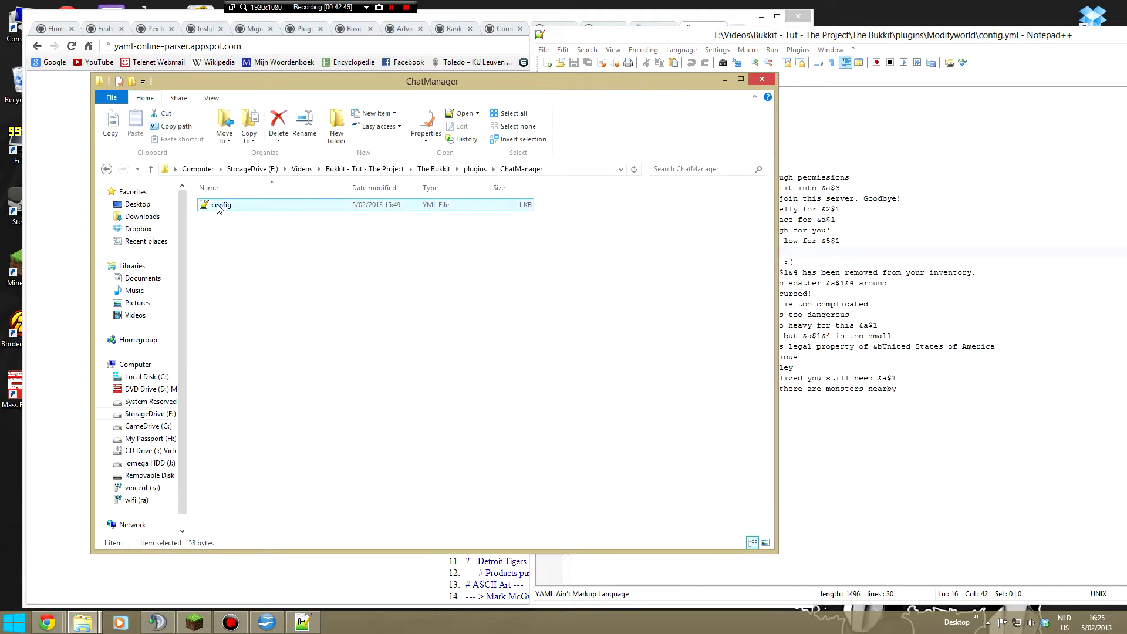
click(555, 80)
right_click(543, 77)
click(573, 84)
key(ctrl+End)
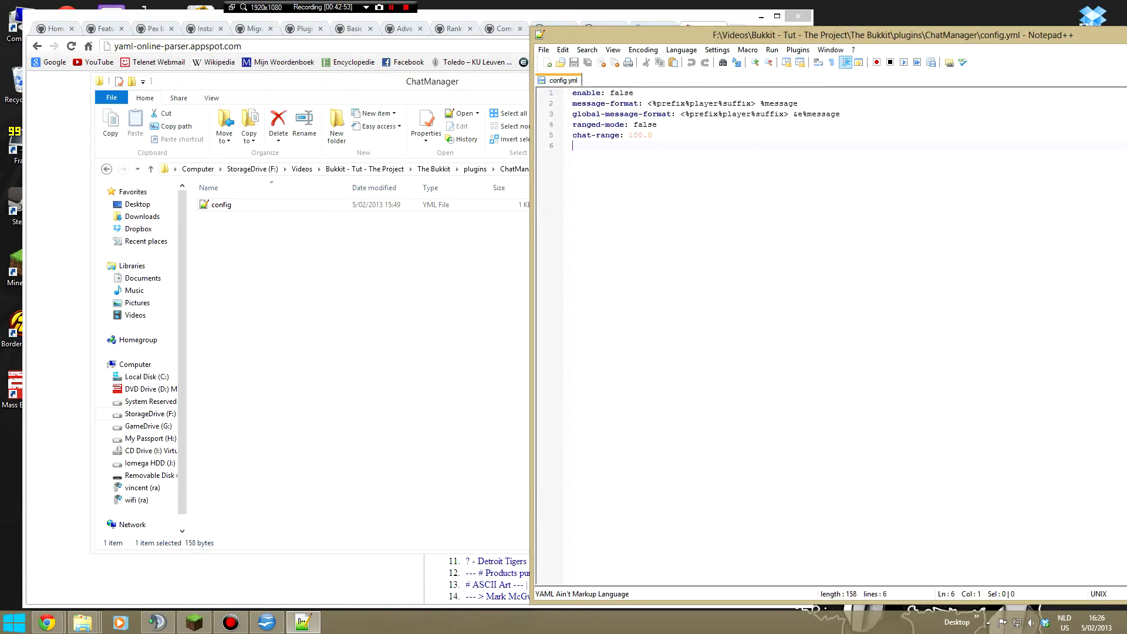
- Set the enable option to true in the ChatManager config.yml
double_click(626, 93)
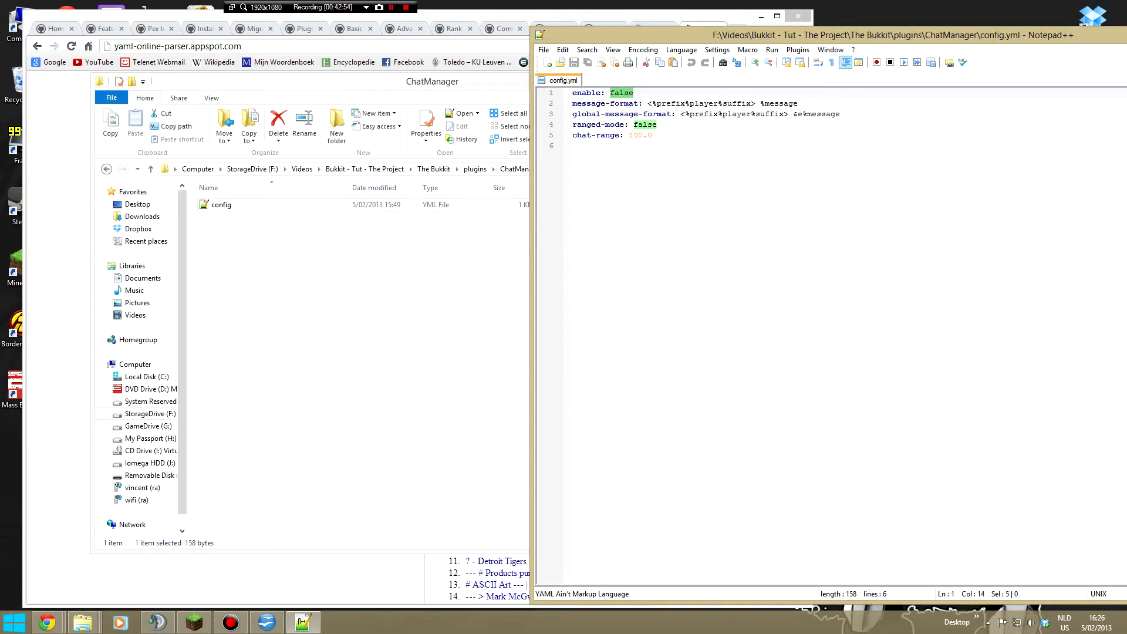
text(true)
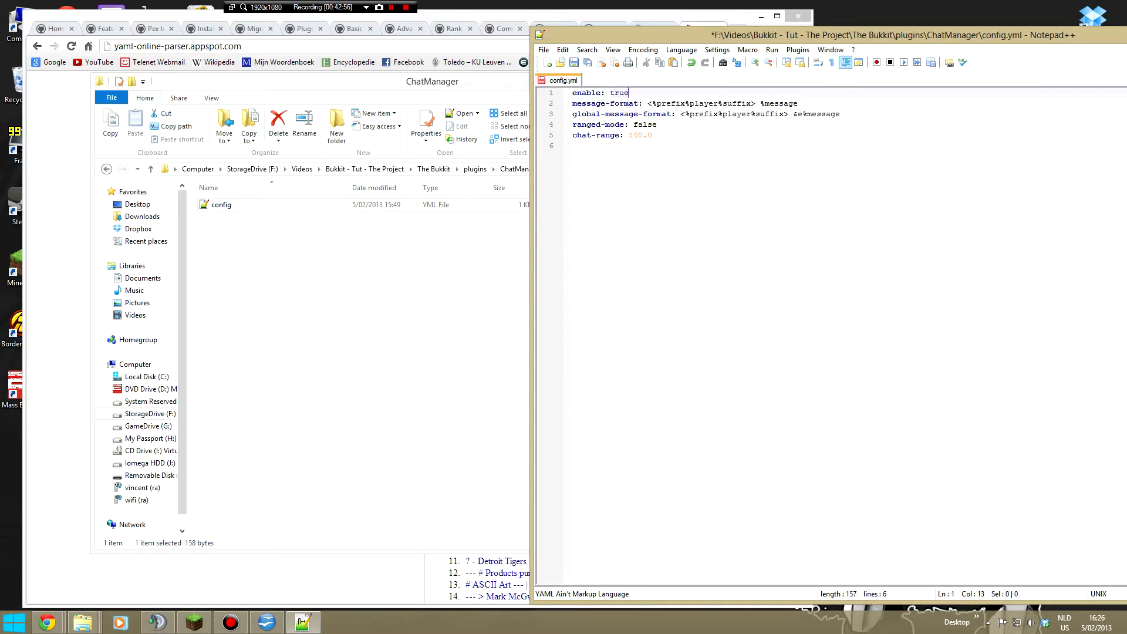
click(670, 103)
- Review the ranged-mode and chat-range settings at the end of the ChatManager config.yml
double_click(878, 125)
click(657, 135)
drag(653, 136, 572, 125)
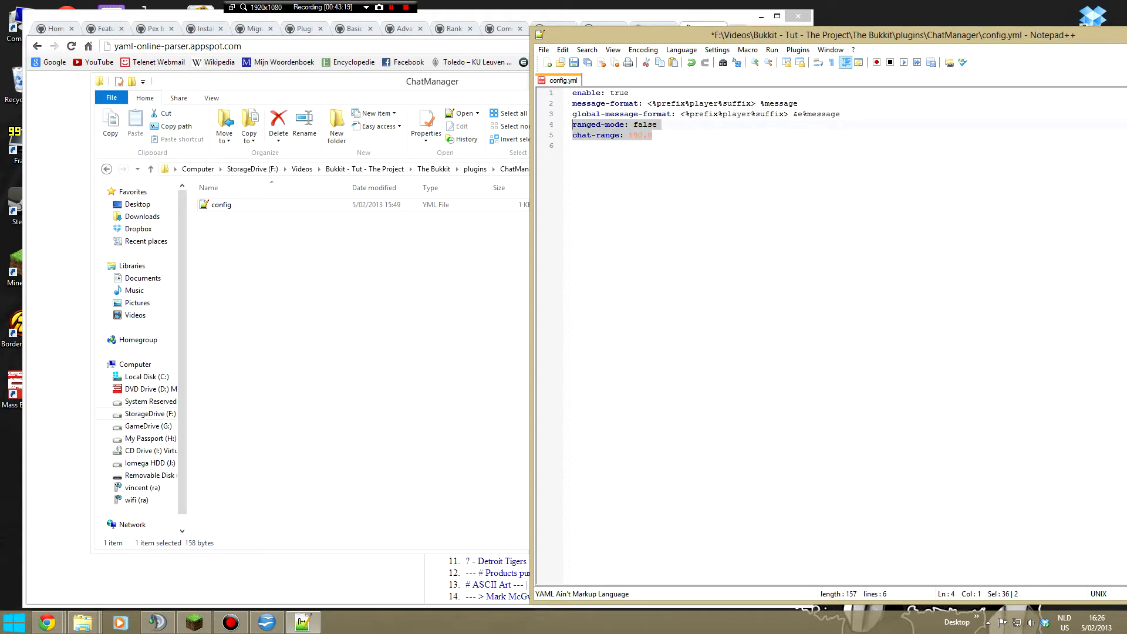
click(648, 125)
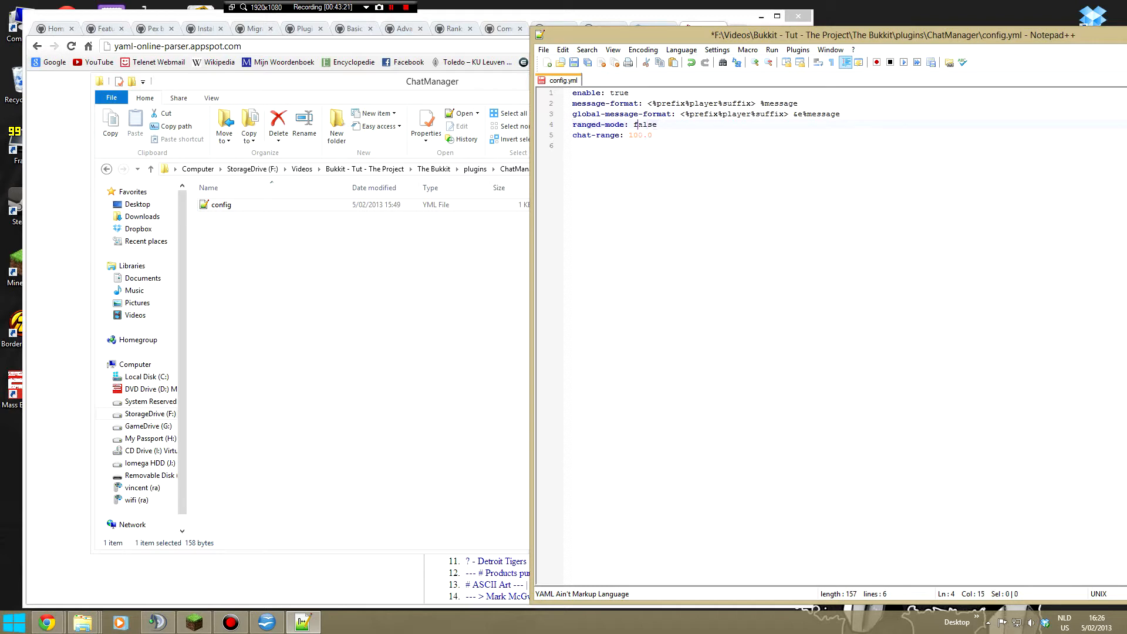
key(Down)
- Look up the ranged-mode and chat-range descriptions under Configuration properties on the ChatManager wiki page in Chrome, then return to Notepad++
click(447, 16)
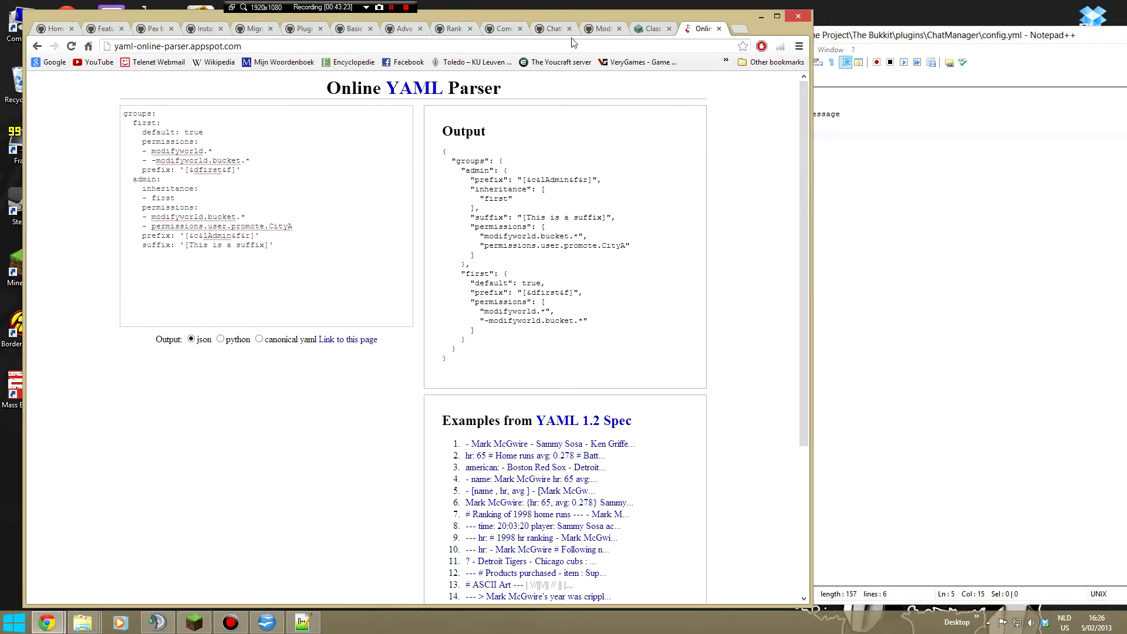
click(551, 28)
scroll(381, 370, down, 4)
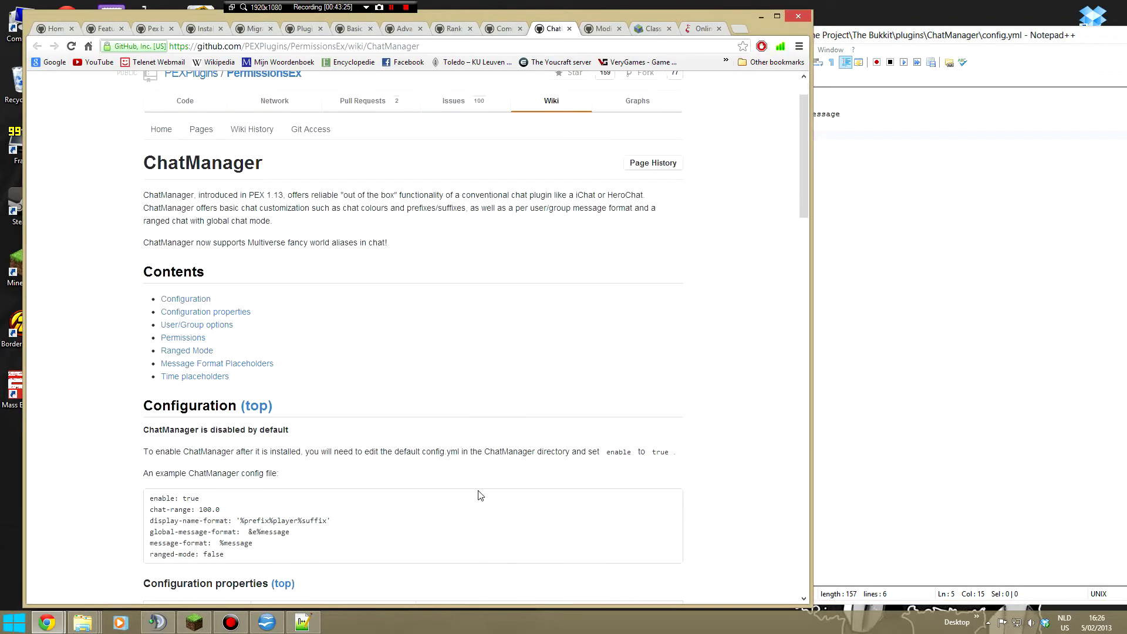
scroll(465, 474, down, 3)
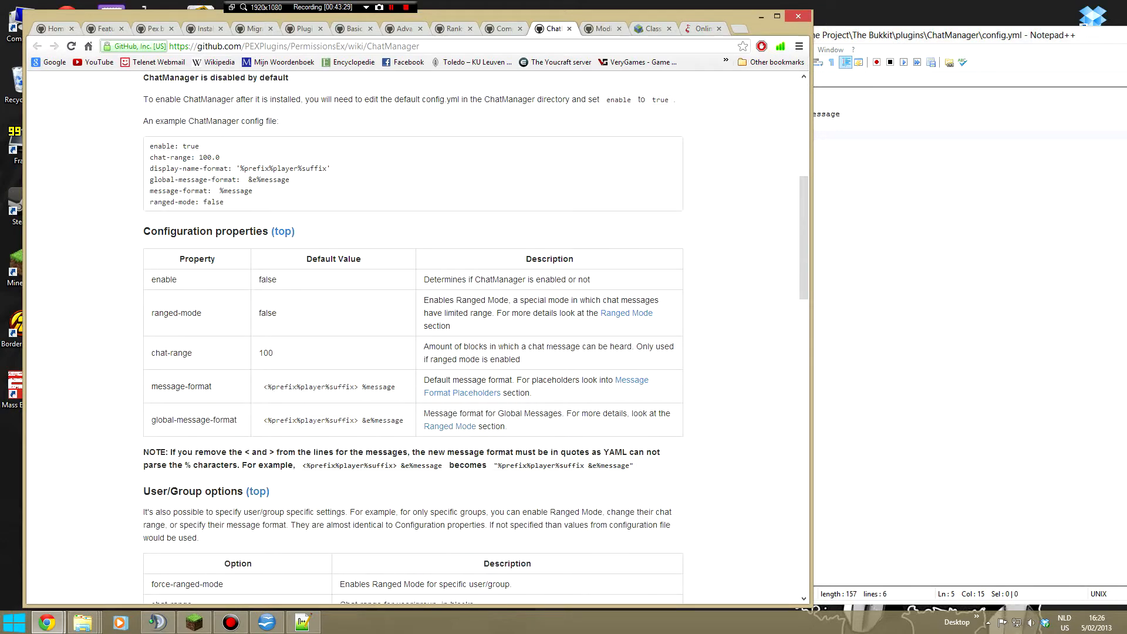
drag(565, 359, 404, 314)
click(400, 317)
click(898, 282)
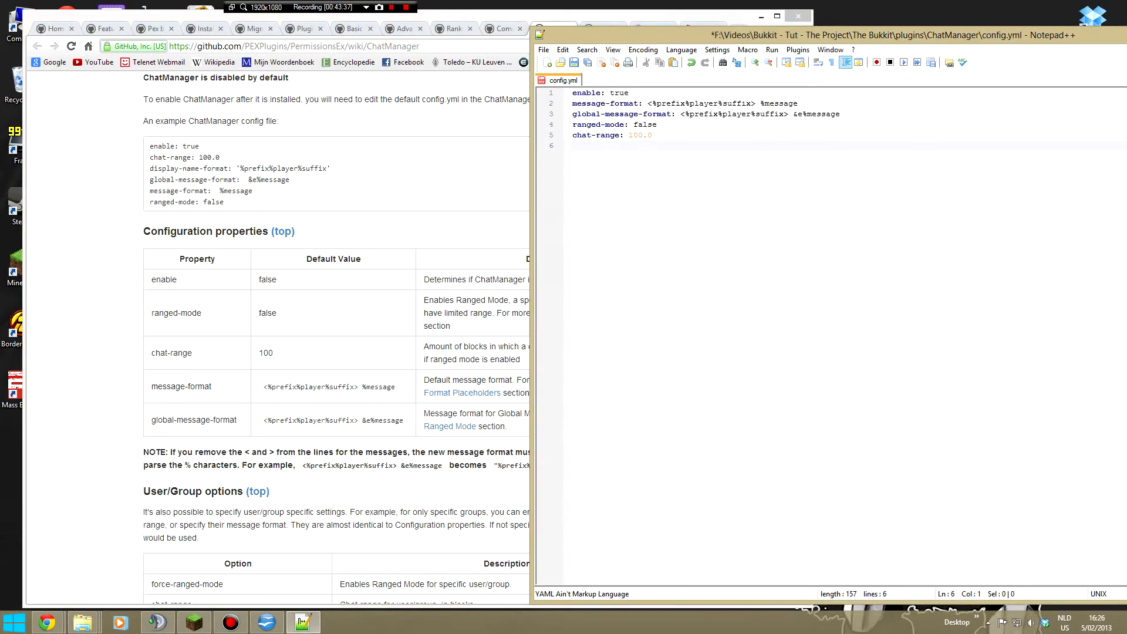
- Examine how ranged-mode and chat-range work together in config.yml, then look at the message-format line
drag(567, 145, 568, 130)
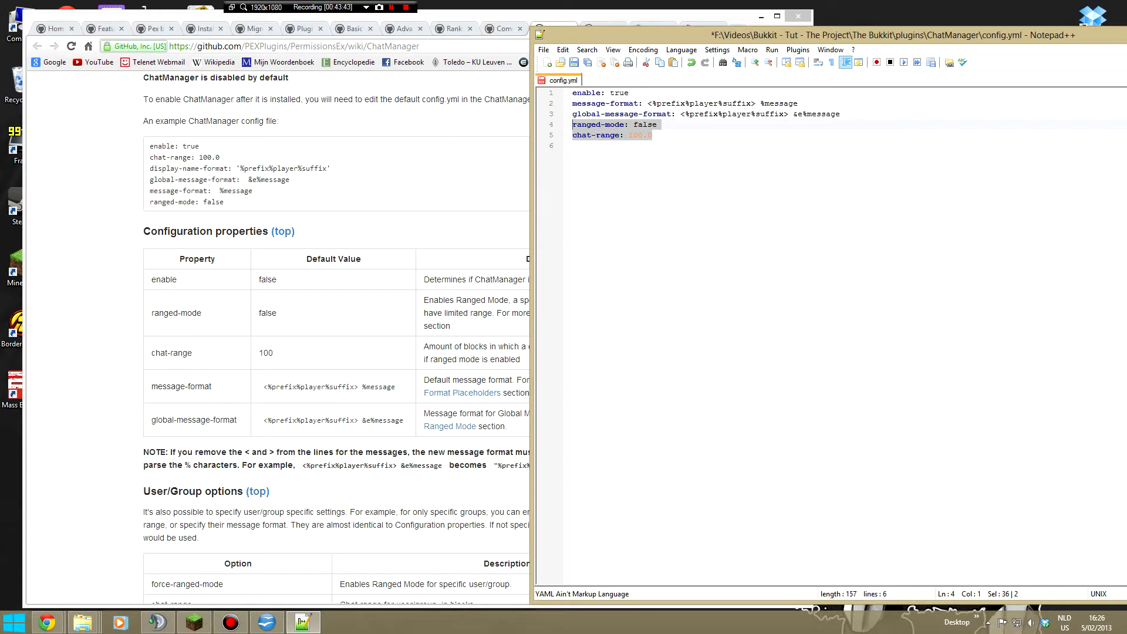
click(574, 146)
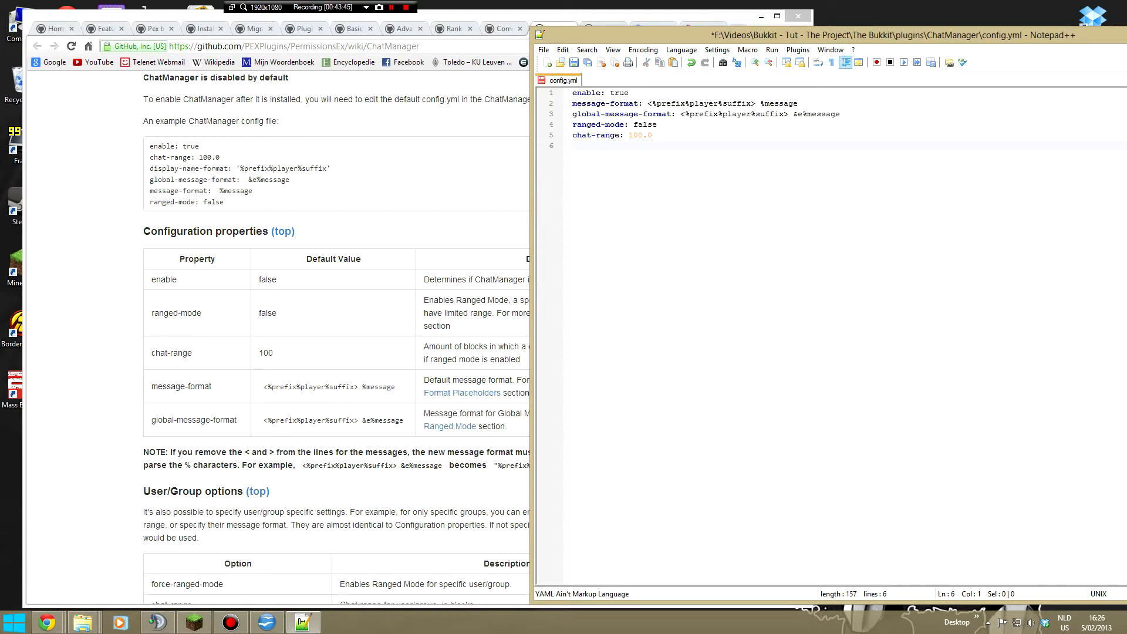
click(655, 135)
key(shift+Up)
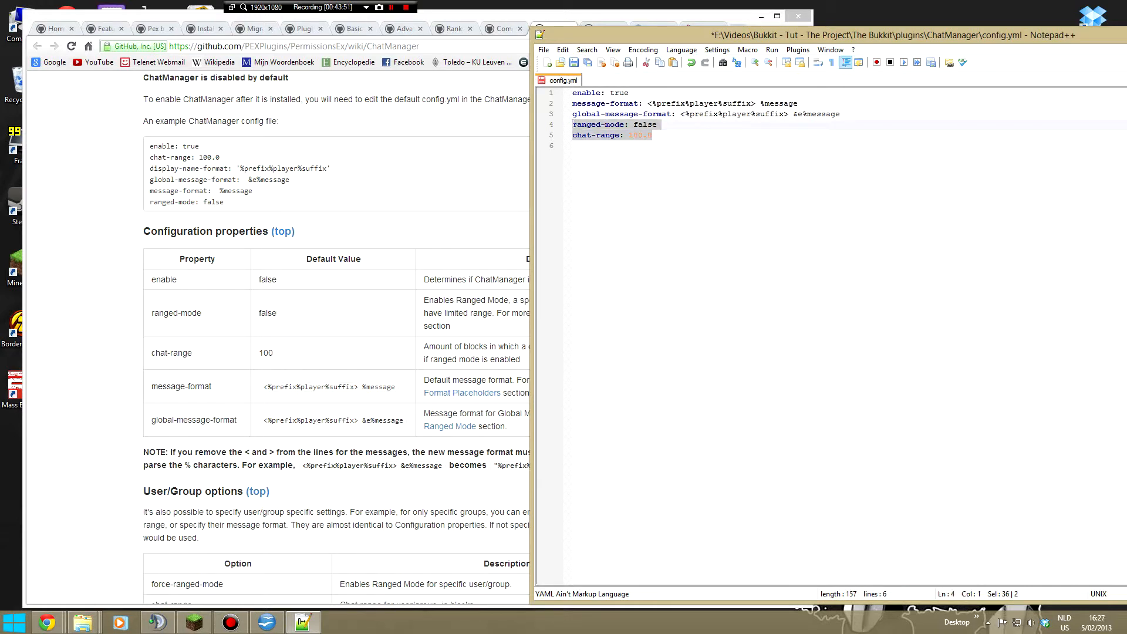
key(shift+Up)
key(shift+Home)
key(shift+Down)
click(664, 135)
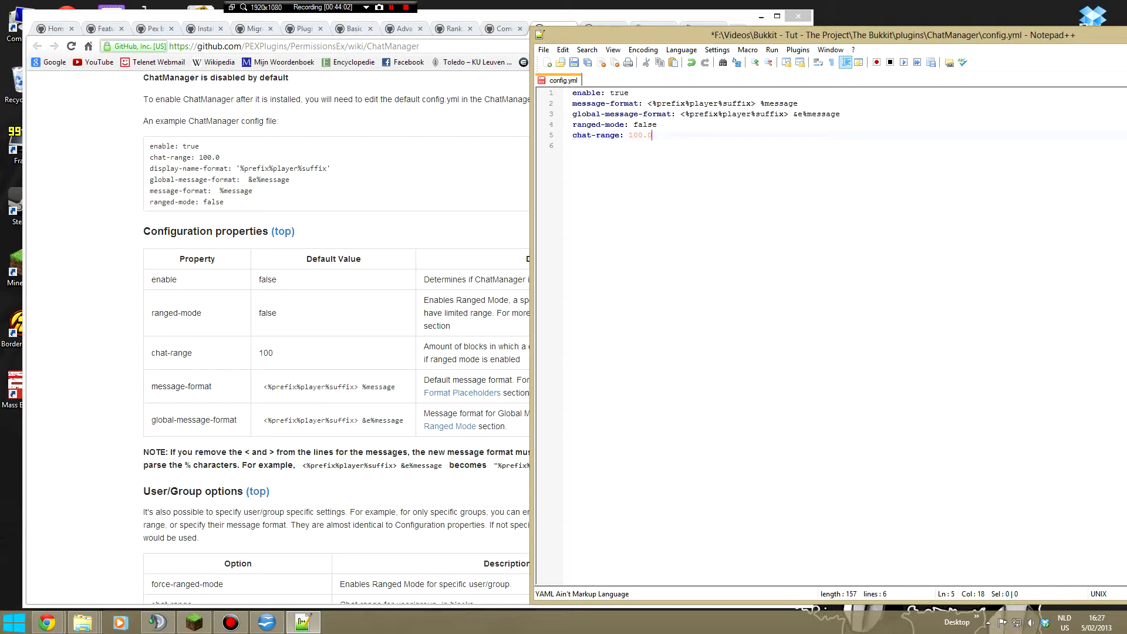
double_click(642, 125)
click(660, 125)
click(605, 104)
key(Down)
key(Right)
key(Right)
key(Right)
key(Right)
key(Right)
- Read the ChatManager wiki sections on User/Group options, Permissions, Ranged Mode and Message Format Placeholders in Chrome
click(369, 382)
scroll(387, 358, down, 4)
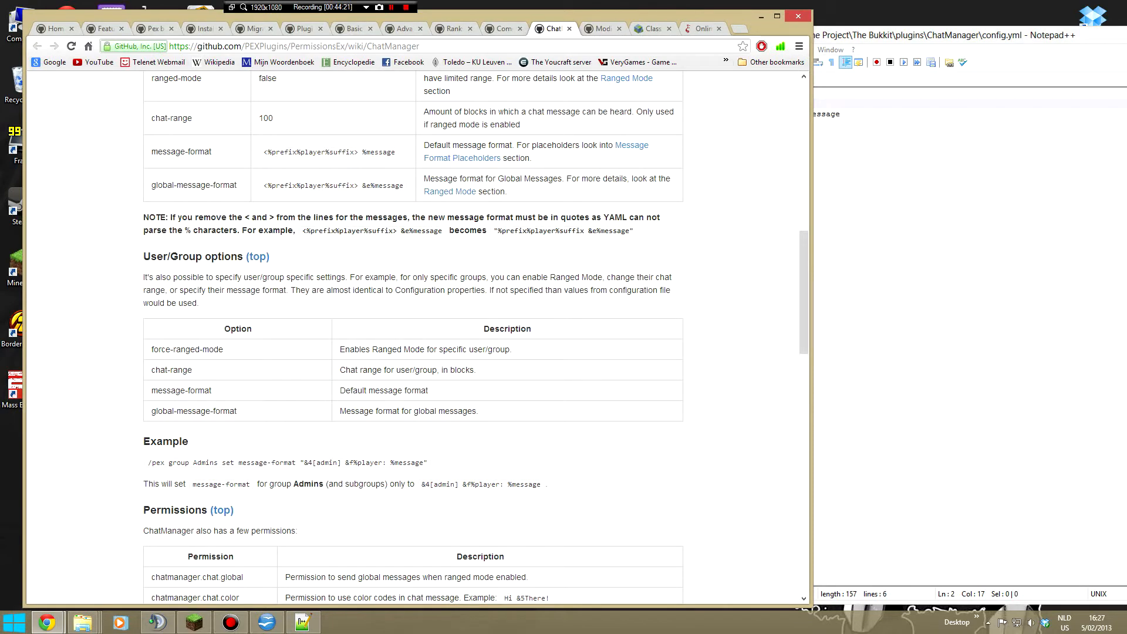
scroll(414, 418, down, 4)
scroll(414, 418, up, 3)
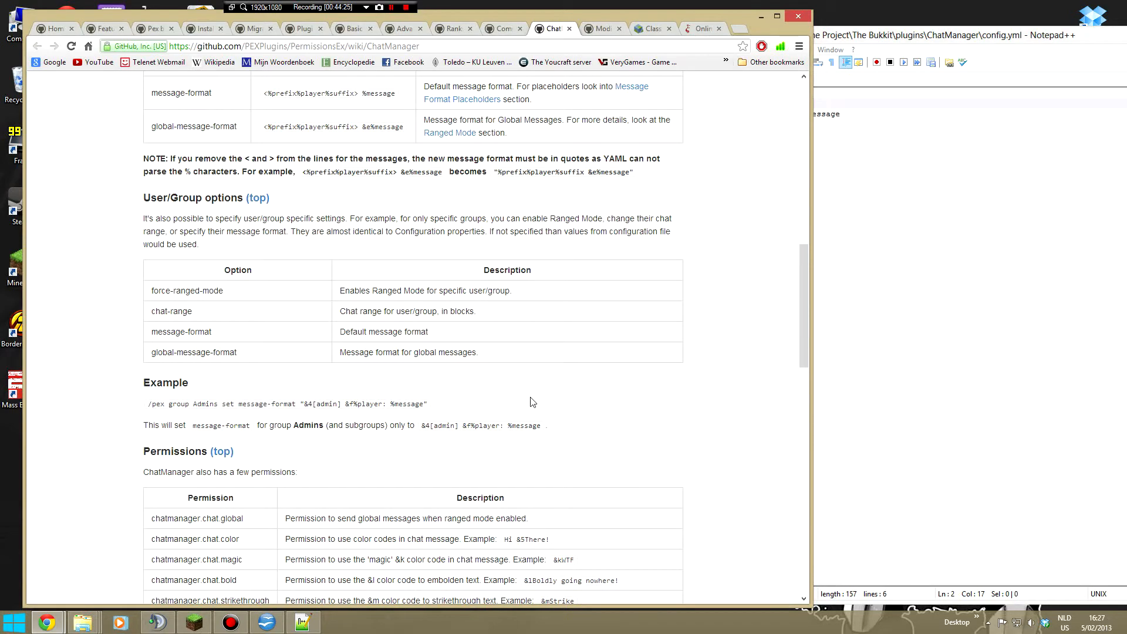
scroll(533, 402, down, 4)
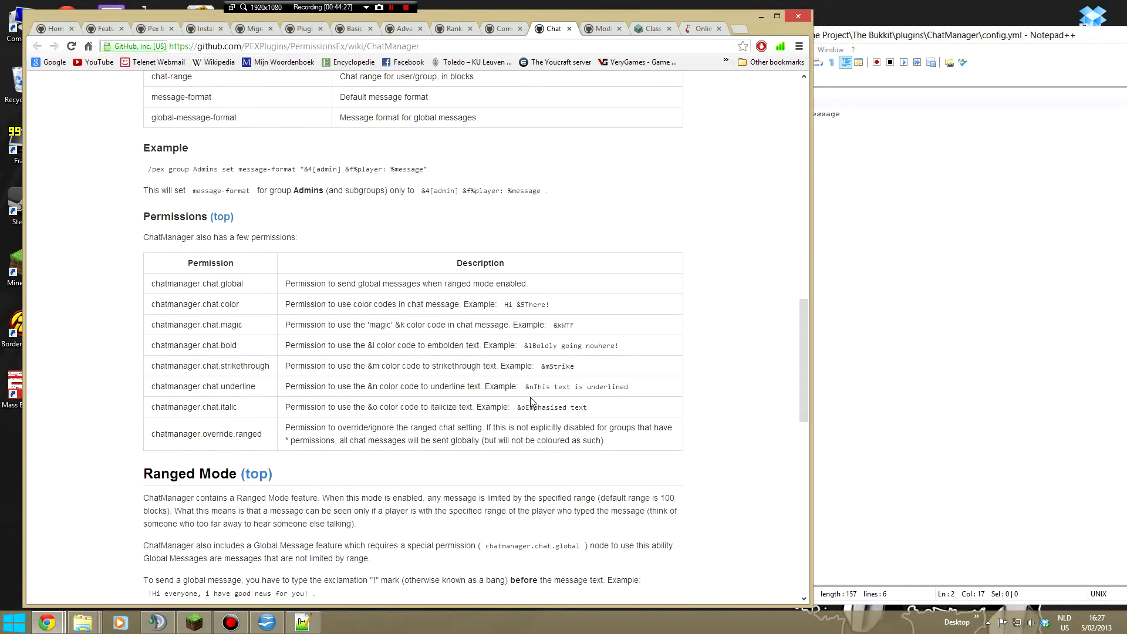
scroll(532, 402, down, 3)
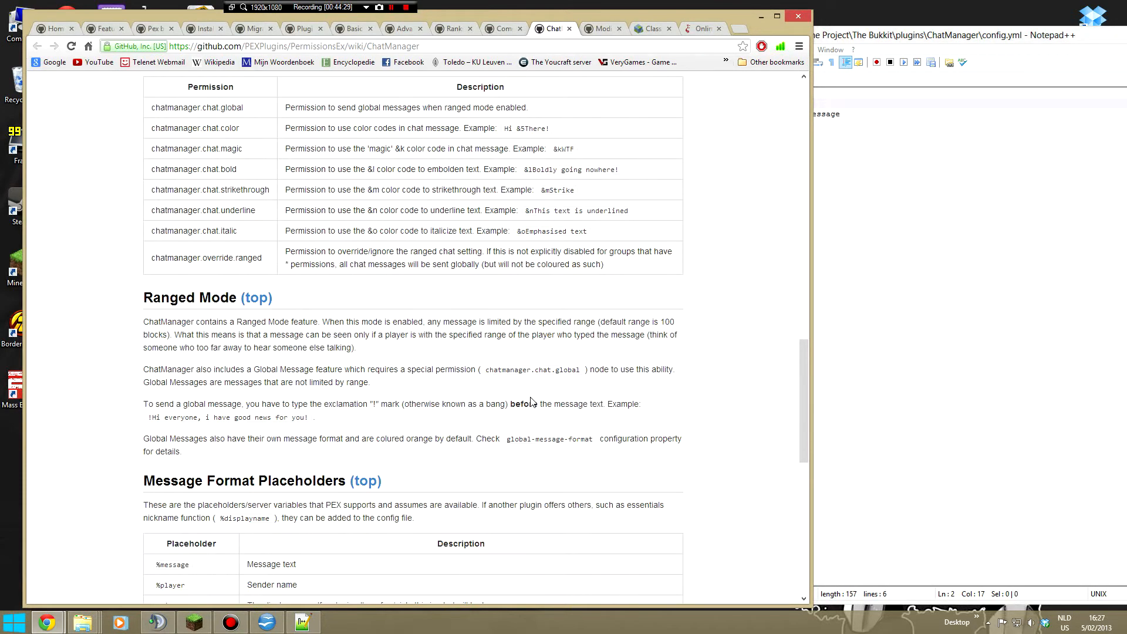
scroll(533, 402, down, 1)
- Back in Notepad++, move %suffix ahead of %prefix in message-format, making it <%suffix%prefix%player> %message
click(877, 333)
click(797, 114)
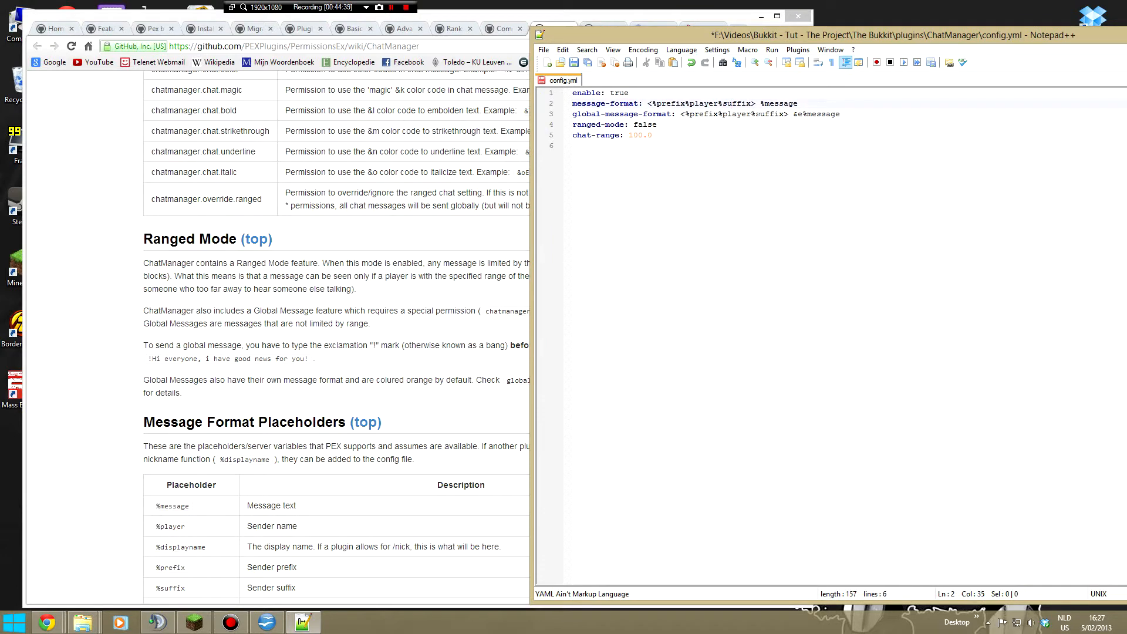
click(573, 145)
click(671, 103)
click(775, 104)
click(689, 104)
drag(717, 104, 751, 103)
key(ctrl+c)
key(BackSpace)
key(ctrl+v)
key(Down)
key(Down)
key(Down)
- Move %suffix ahead of %prefix in global-message-format, making it <%suffix%prefix%player> &e%message
drag(752, 114, 784, 113)
key(ctrl+c)
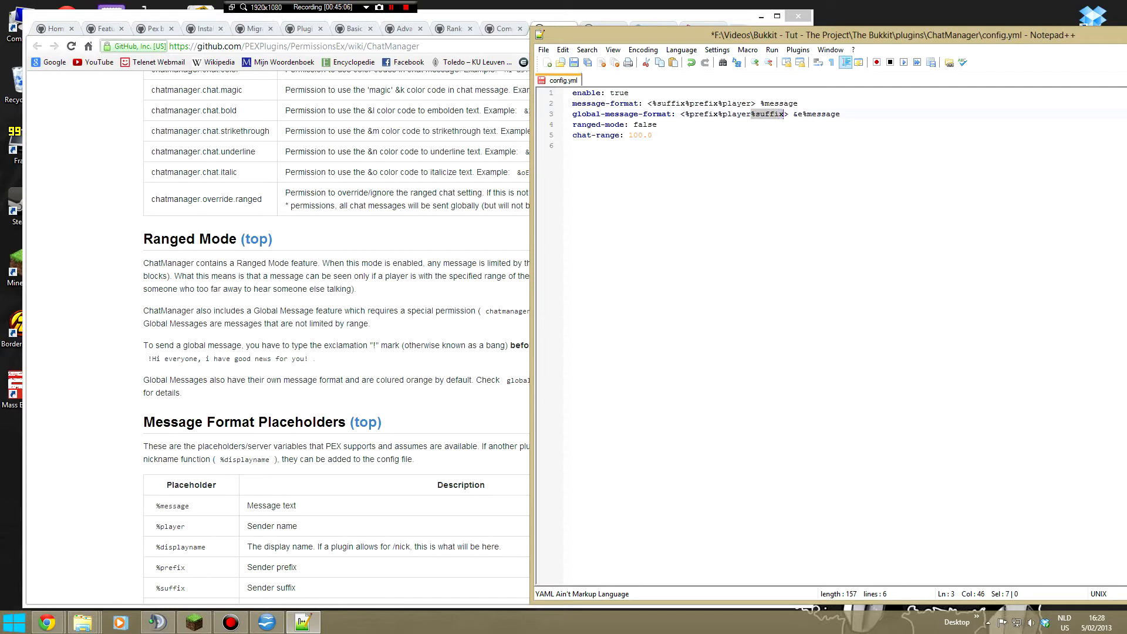
key(Delete)
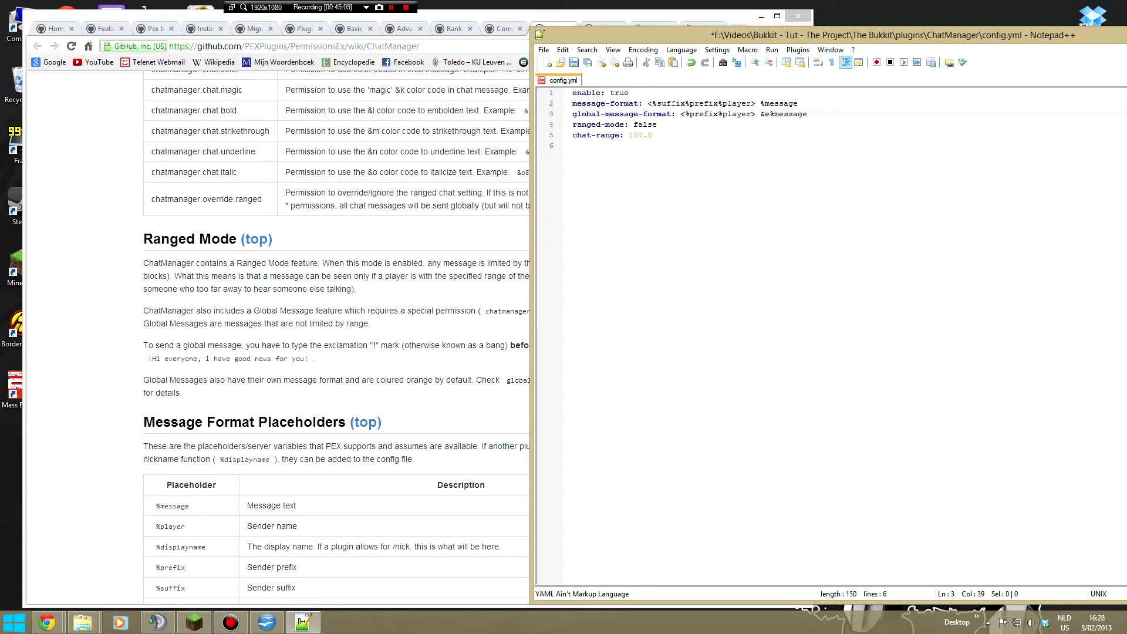
key(ctrl+v)
key(Down)
key(Down)
key(Down)
- Save the ChatManager config.yml and close the file
click(764, 103)
key(ctrl+s)
right_click(574, 83)
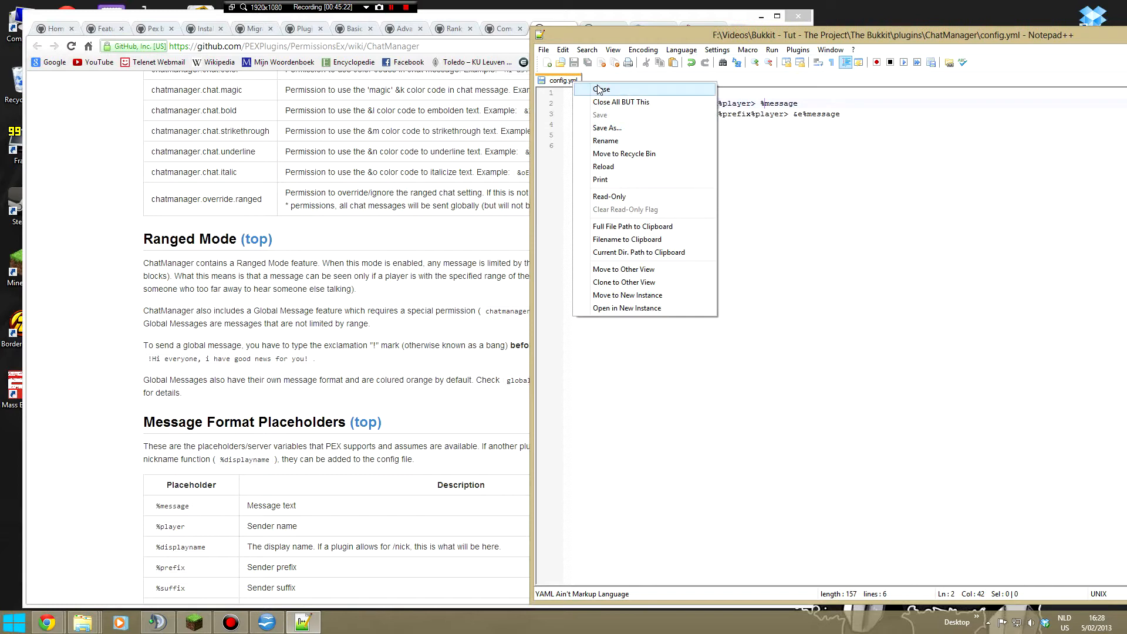
click(600, 90)
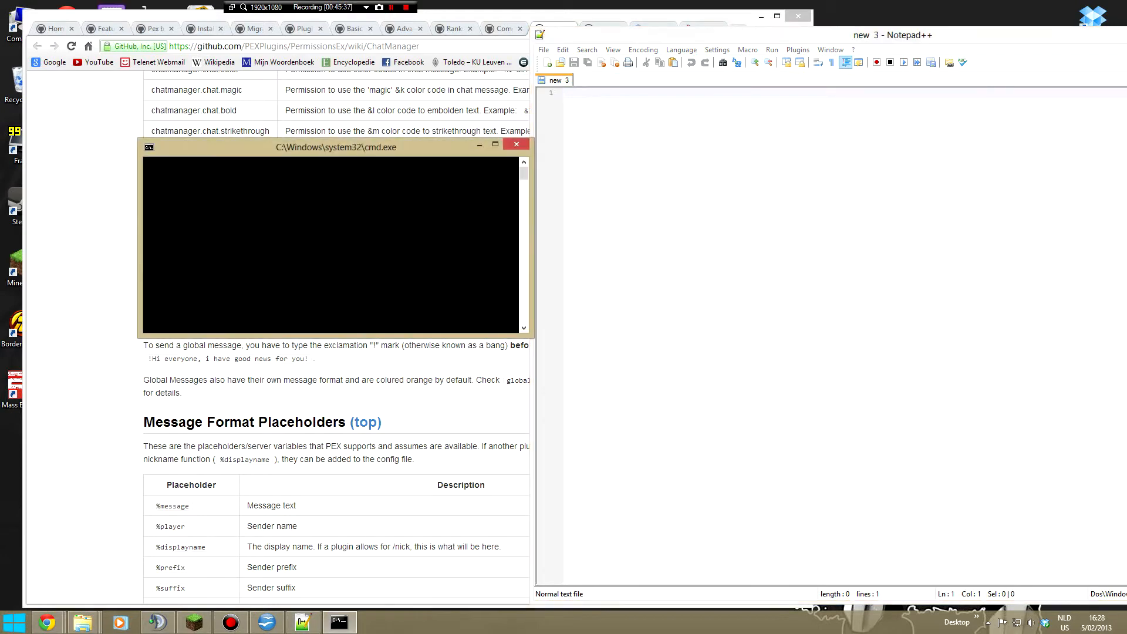
- Move the server's cmd.exe console into clear view and inspect the PermissionsEx entries in its startup log
drag(426, 148, 0, 155)
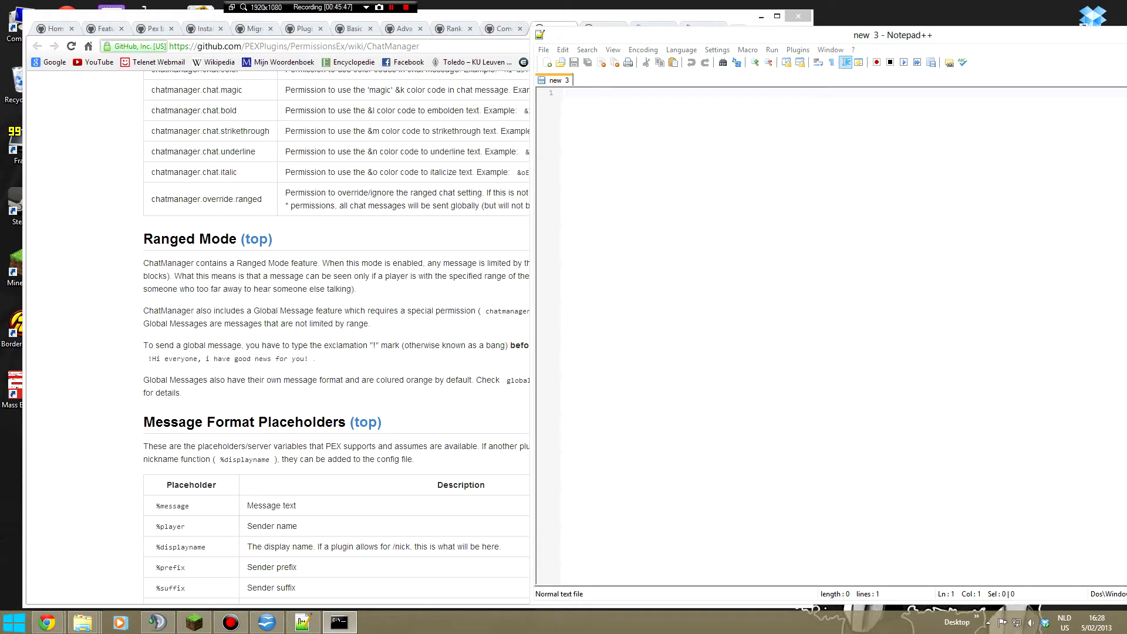
drag(0, 187, 559, 179)
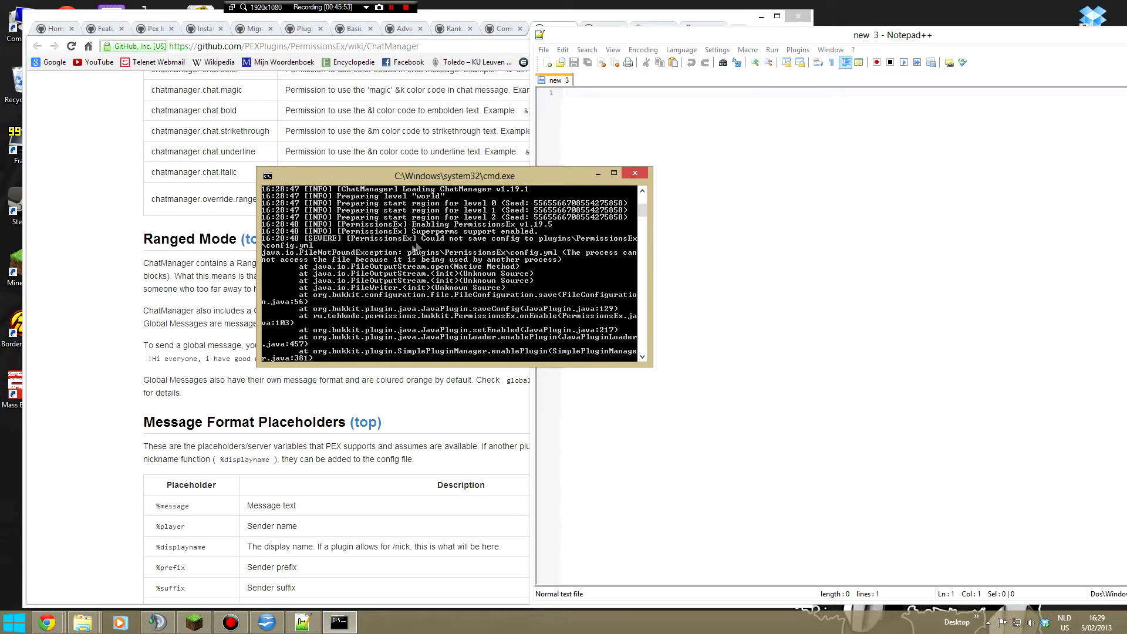
scroll(561, 273, down, 1)
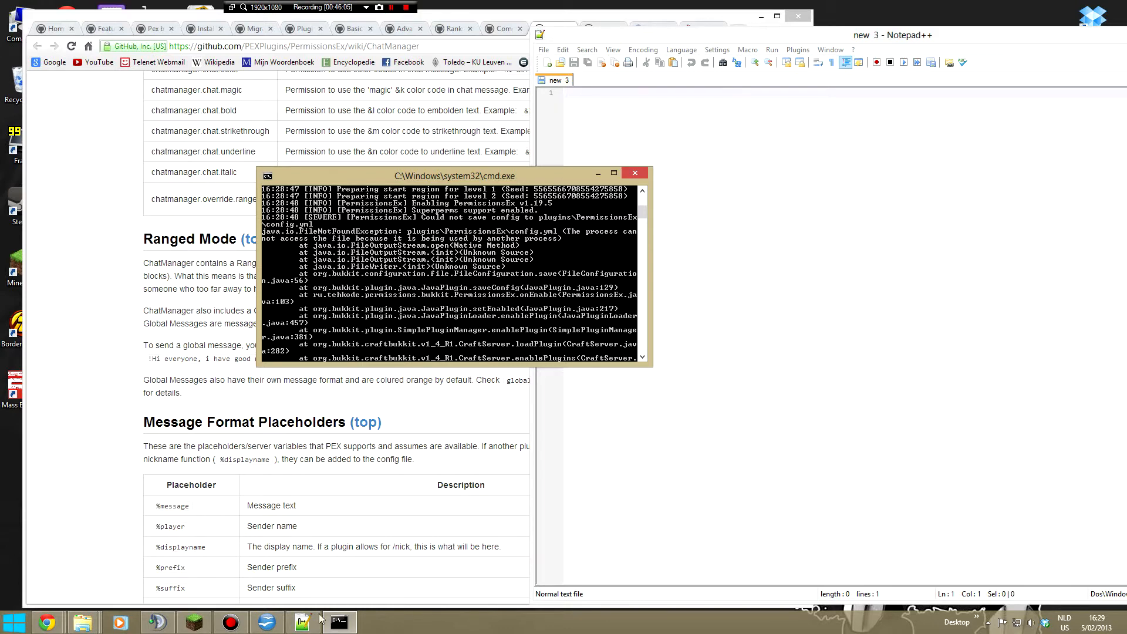
- Bring Notepad++ to the front and close the program
click(303, 622)
drag(872, 39, 706, 42)
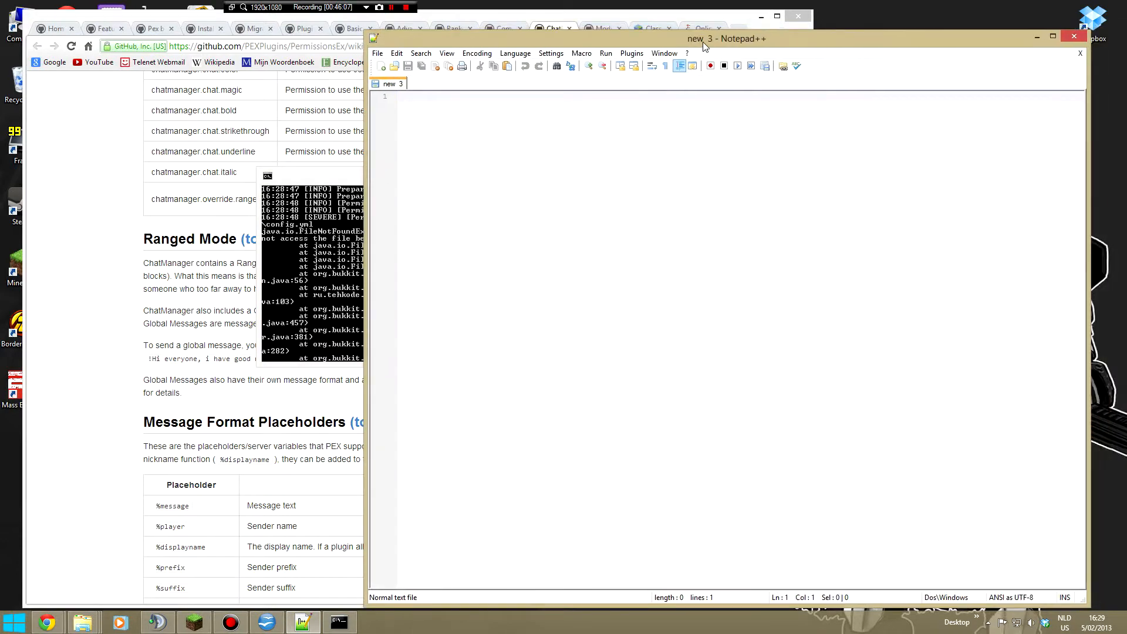
click(1075, 37)
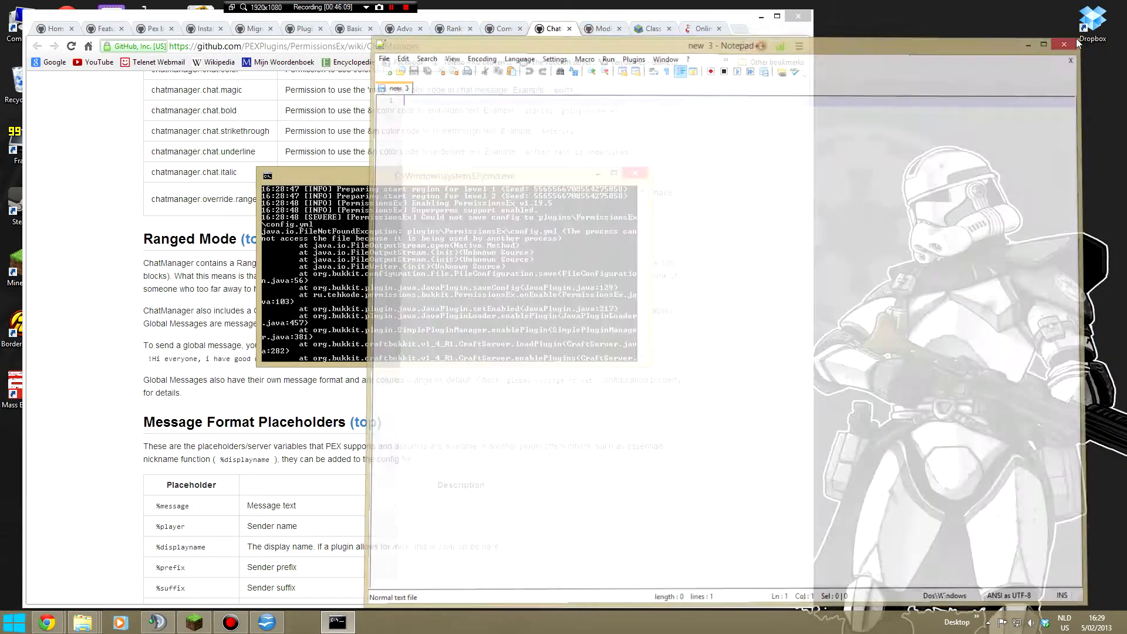
- Bring up the pending Text Import window for config.yml and close it without importing
mouse_move(263, 630)
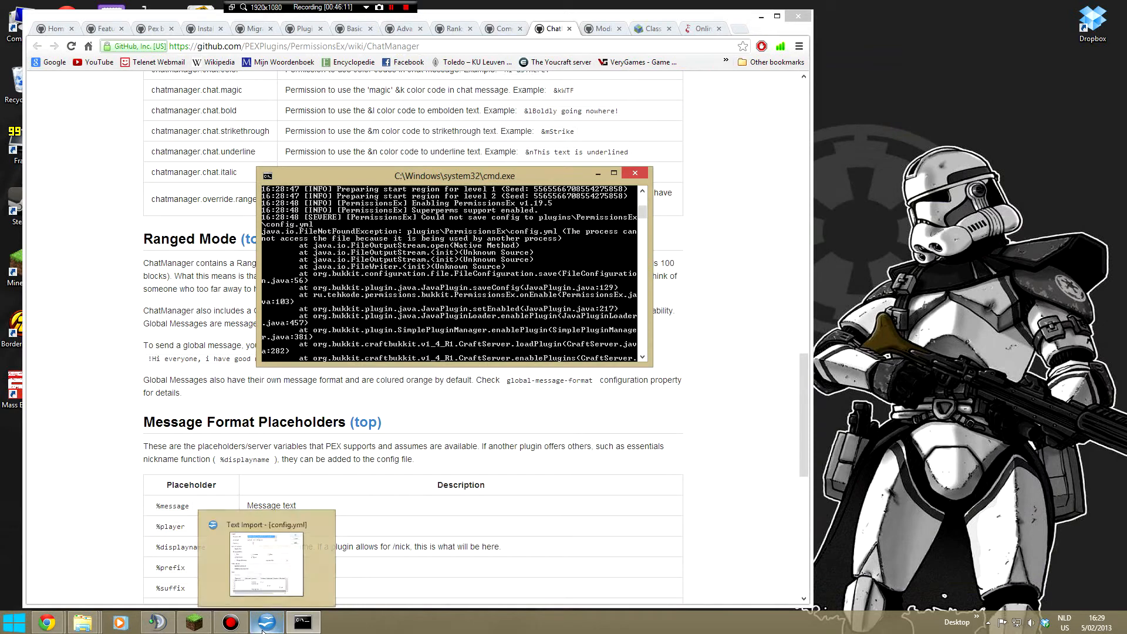
click(263, 630)
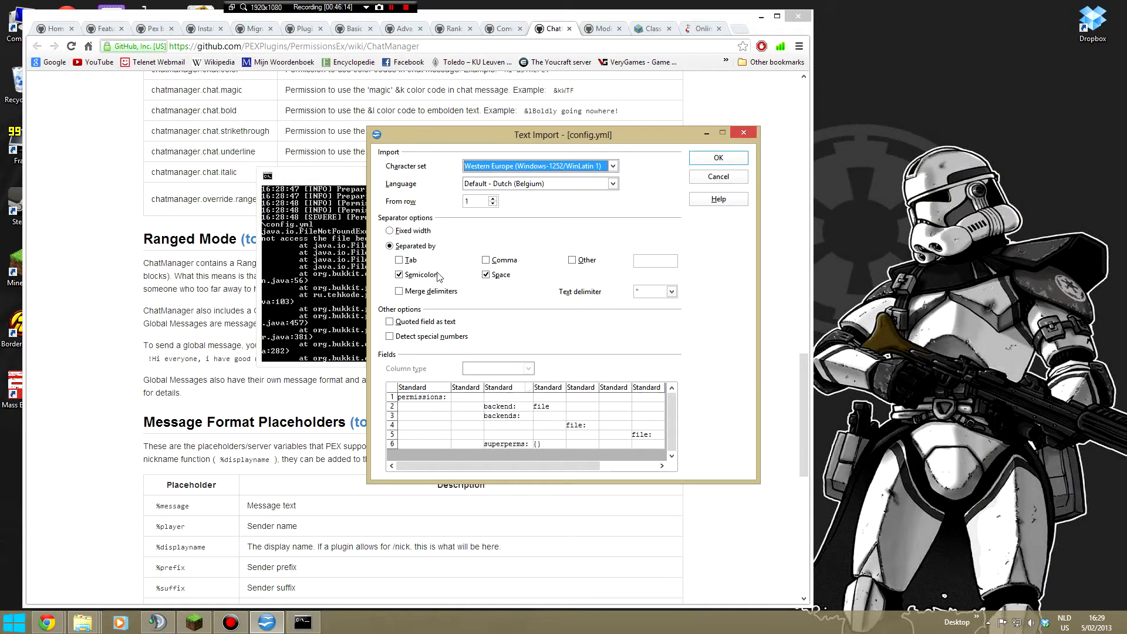
click(741, 133)
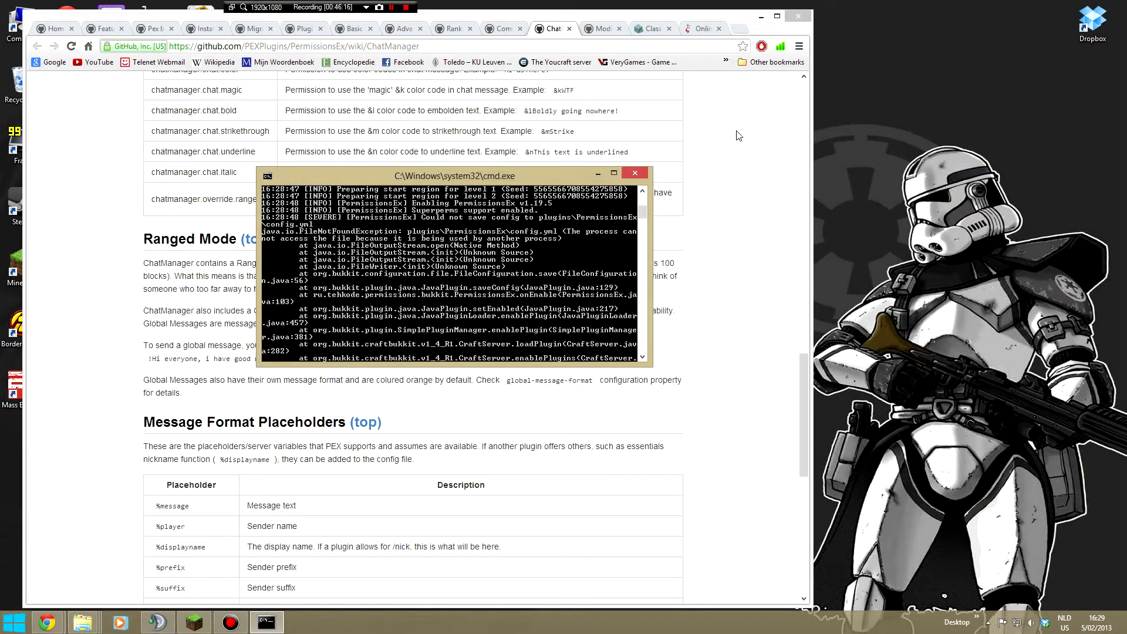
- Check the end of the startup log, stop the running server and restart it in a fresh console
click(989, 623)
click(992, 625)
click(549, 252)
scroll(548, 249, down, 4)
key(ctrl+c)
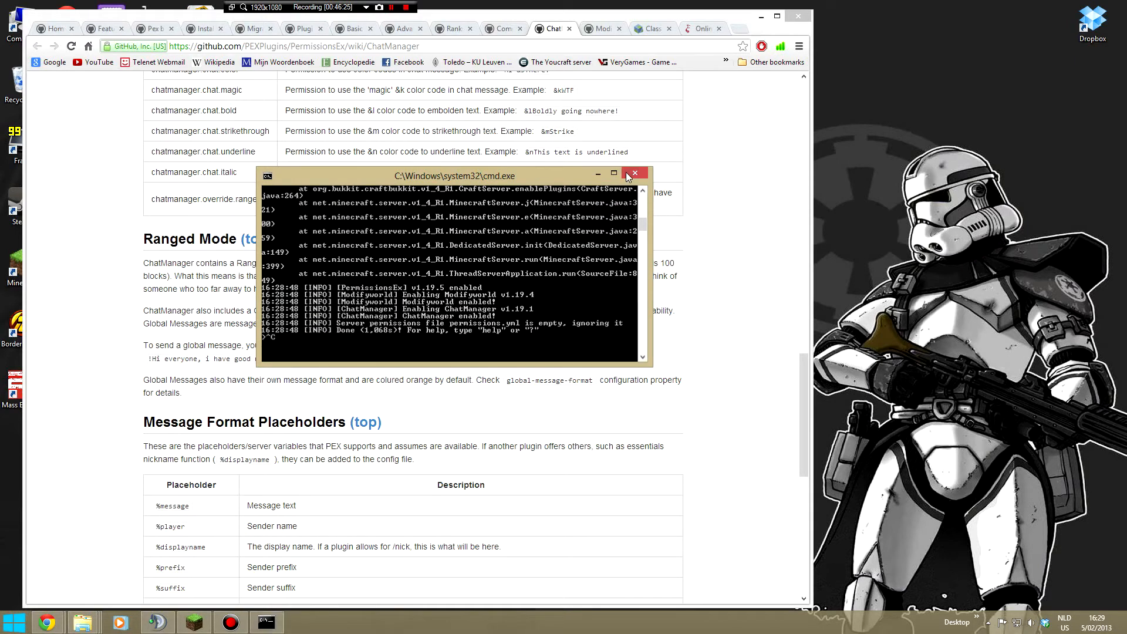
click(635, 173)
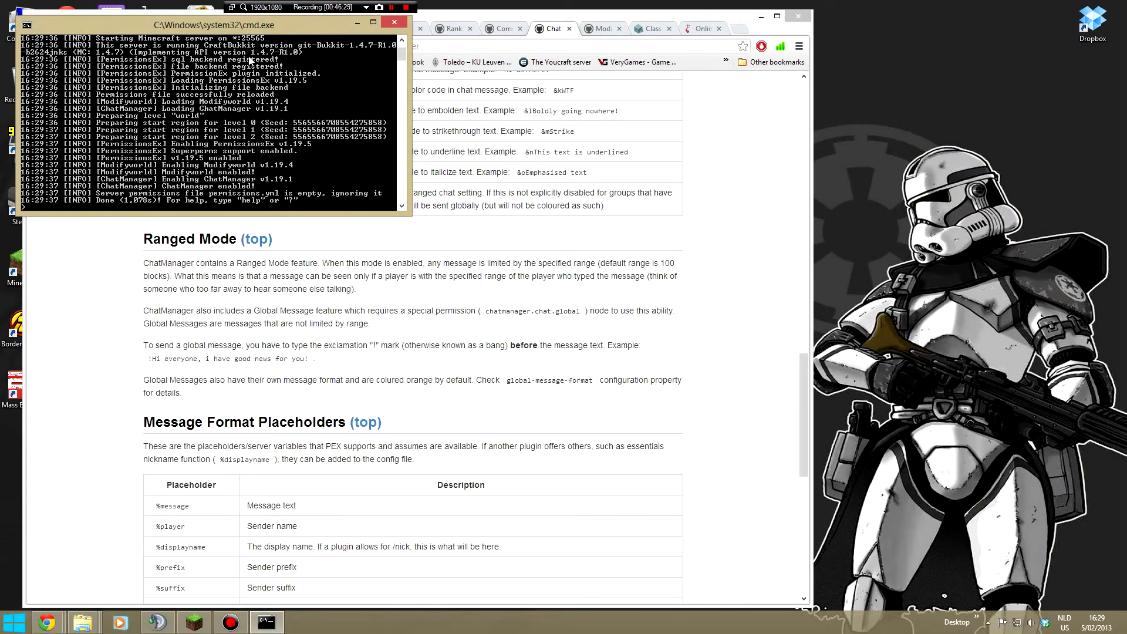
- Move the new server console clear of the browser and review its startup log for PermissionsEx errors
drag(255, 32, 915, 43)
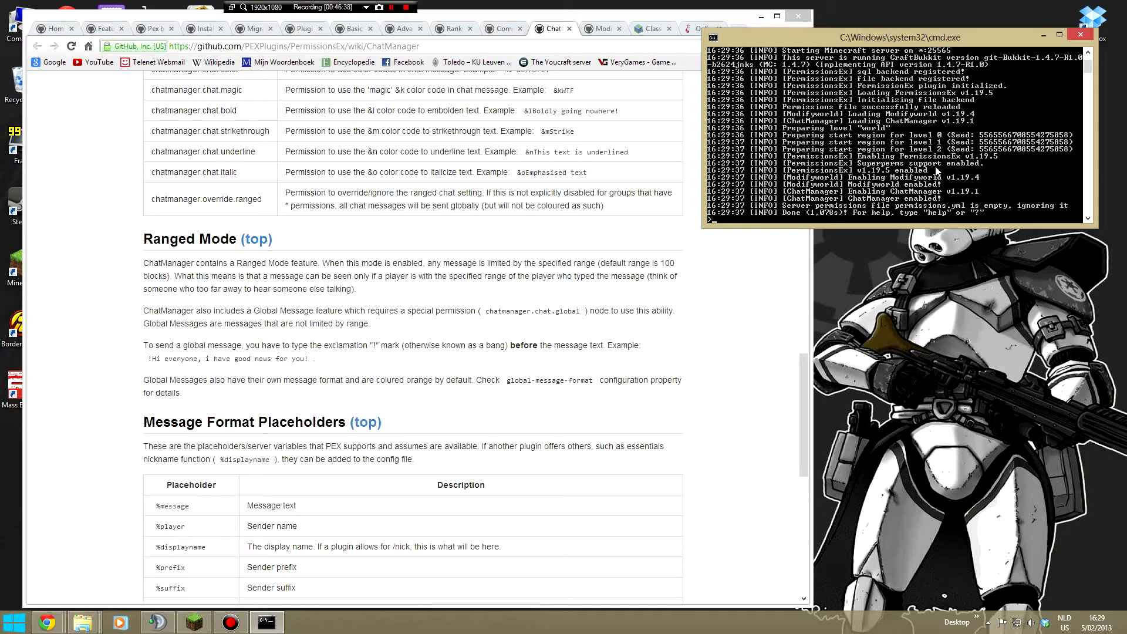
scroll(937, 170, down, 6)
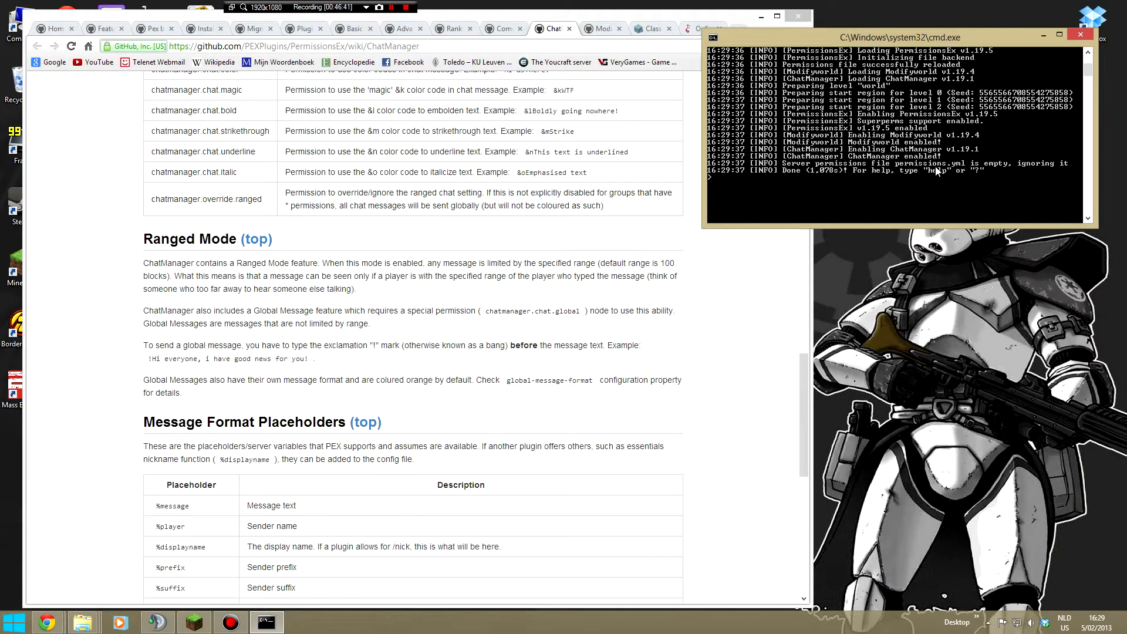
scroll(935, 167, up, 6)
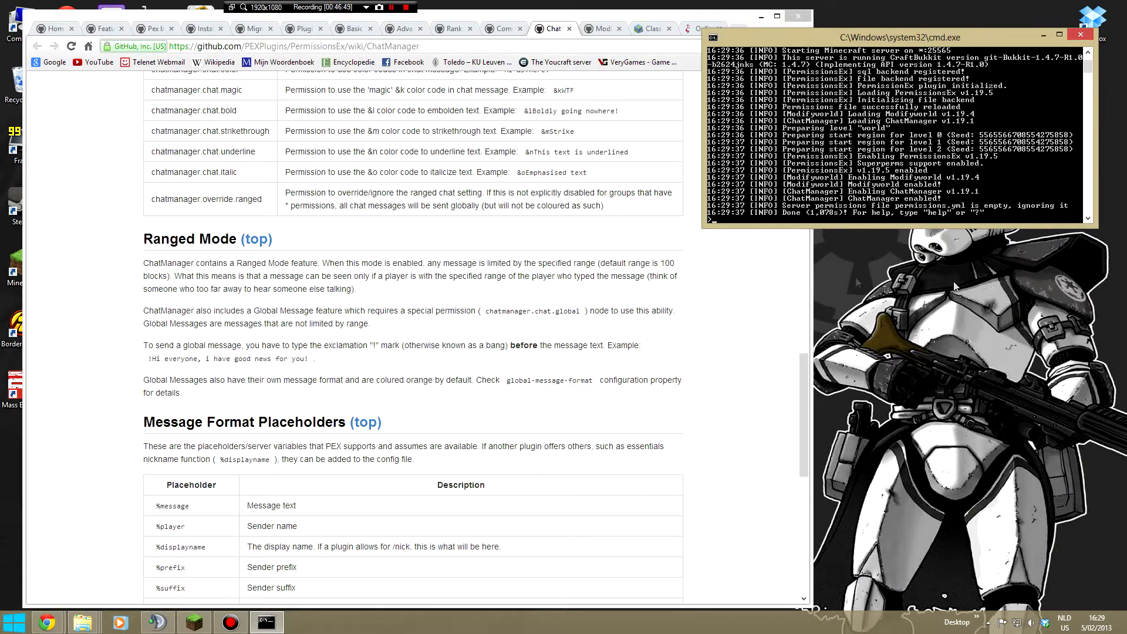
- Switch to Minecraft, join the server and respawn the player
key(alt+Tab)
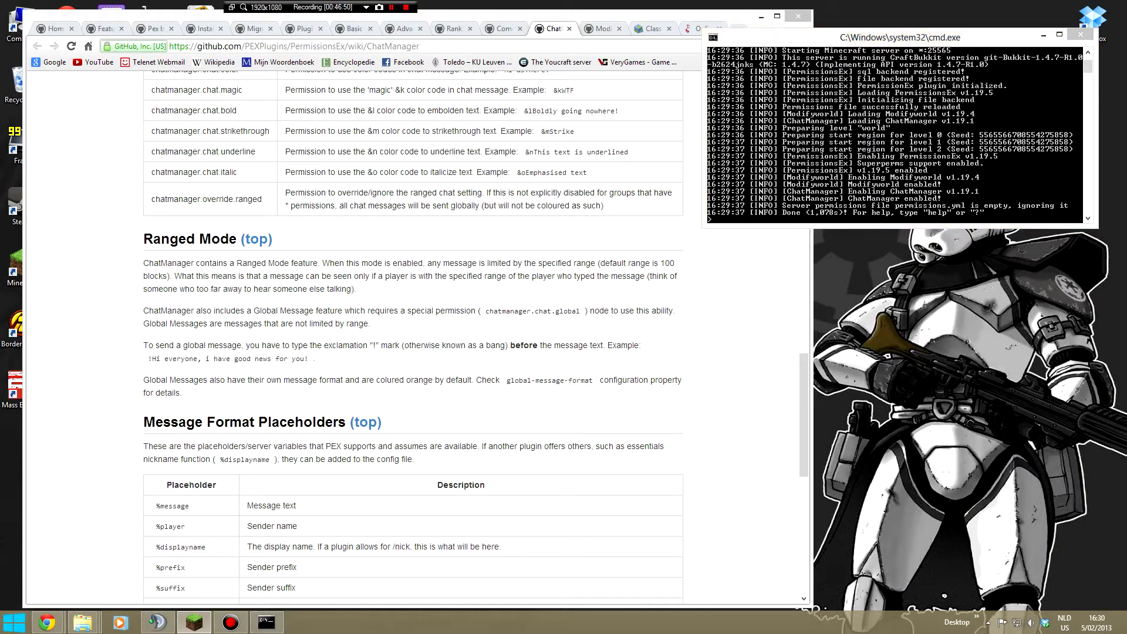
double_click(443, 320)
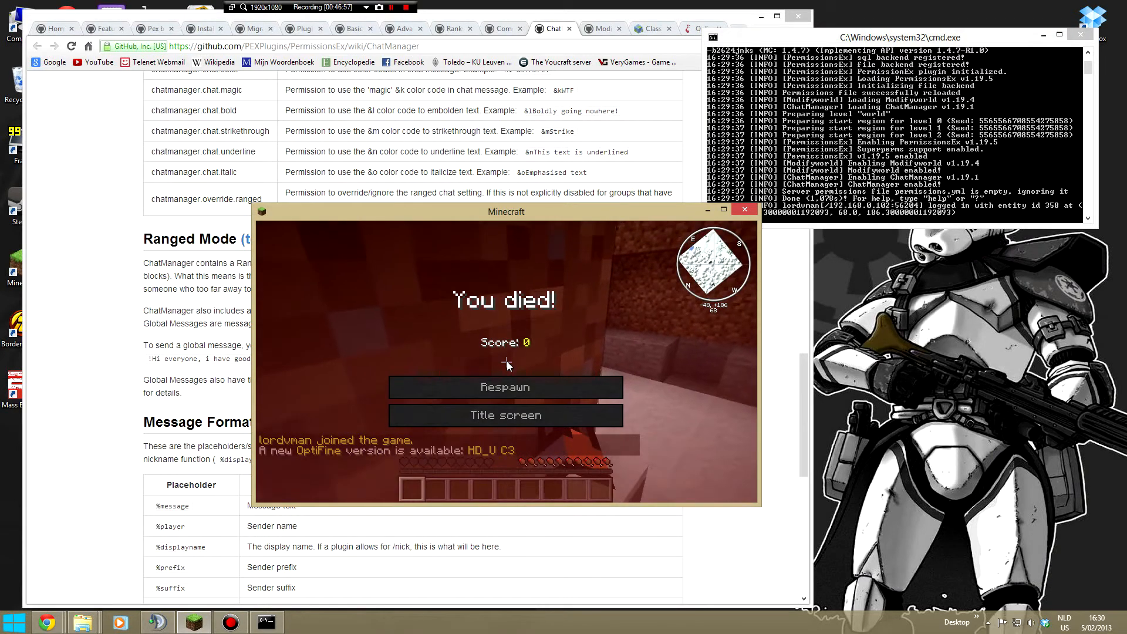
click(500, 387)
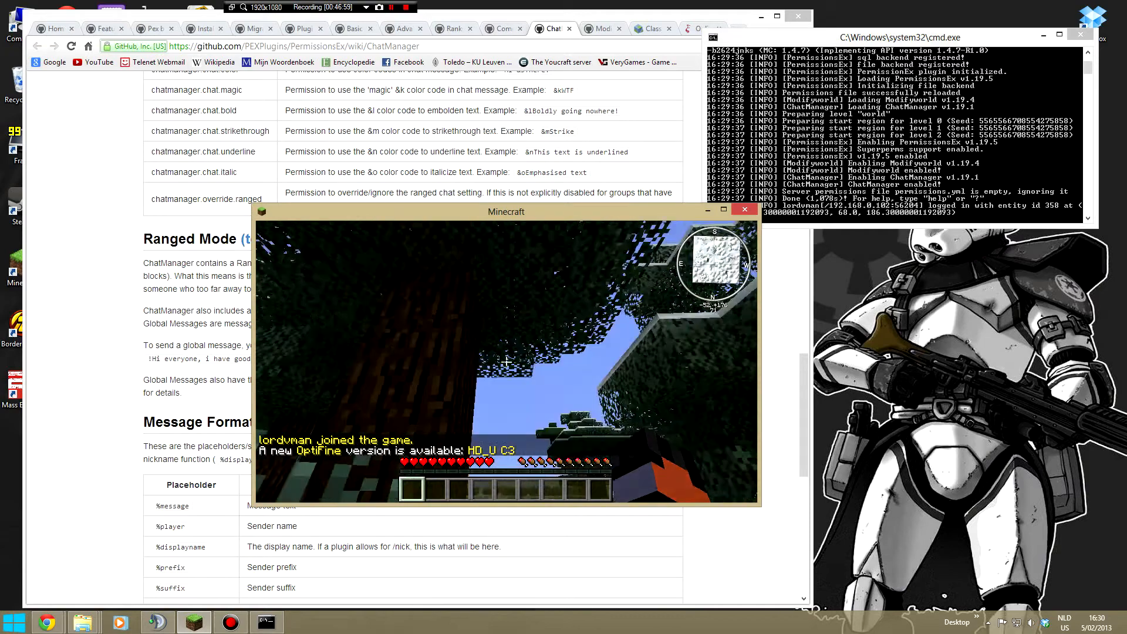
- Place the Minecraft window below the server console and send the test chat message "g" to check the chat prefix
drag(456, 220, 715, 251)
text(tg)
key(Return)
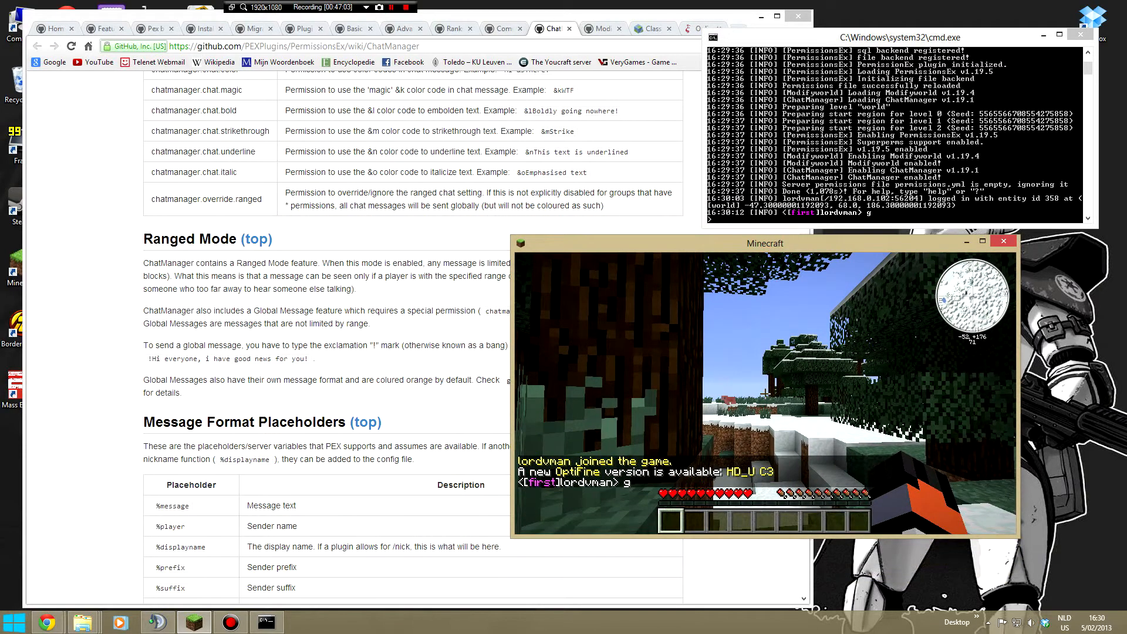
key(t)
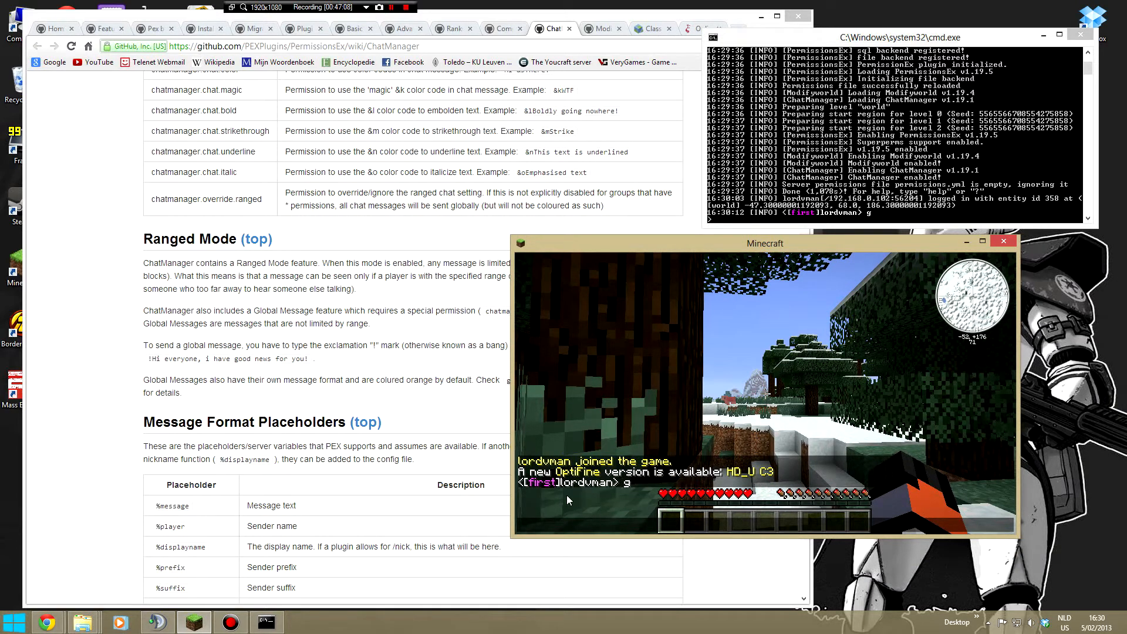
key(Escape)
drag(630, 251, 654, 259)
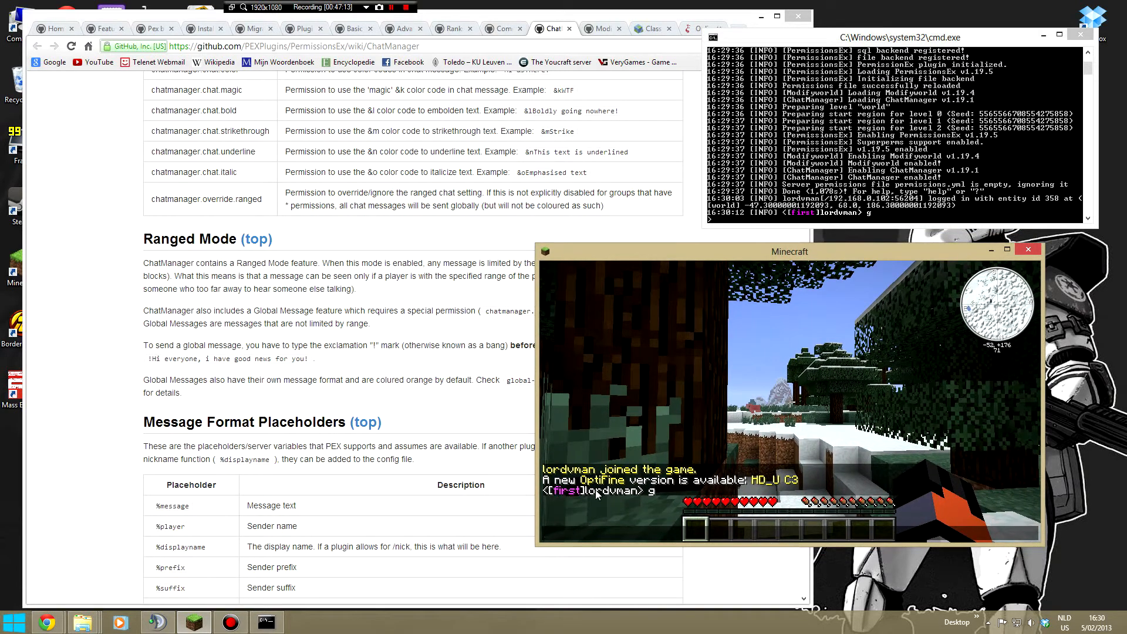
- Run /pex in the game chat to check the PermissionsEx plugin, and leave the chat line empty
key(t)
text(/pex)
key(Return)
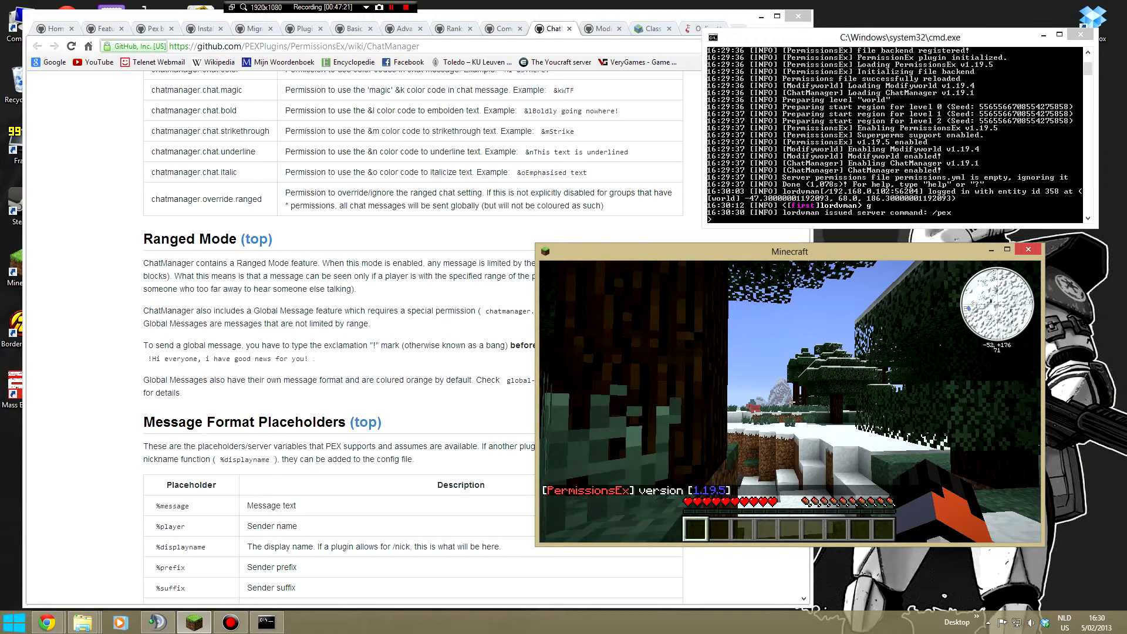
key(t)
key(Up)
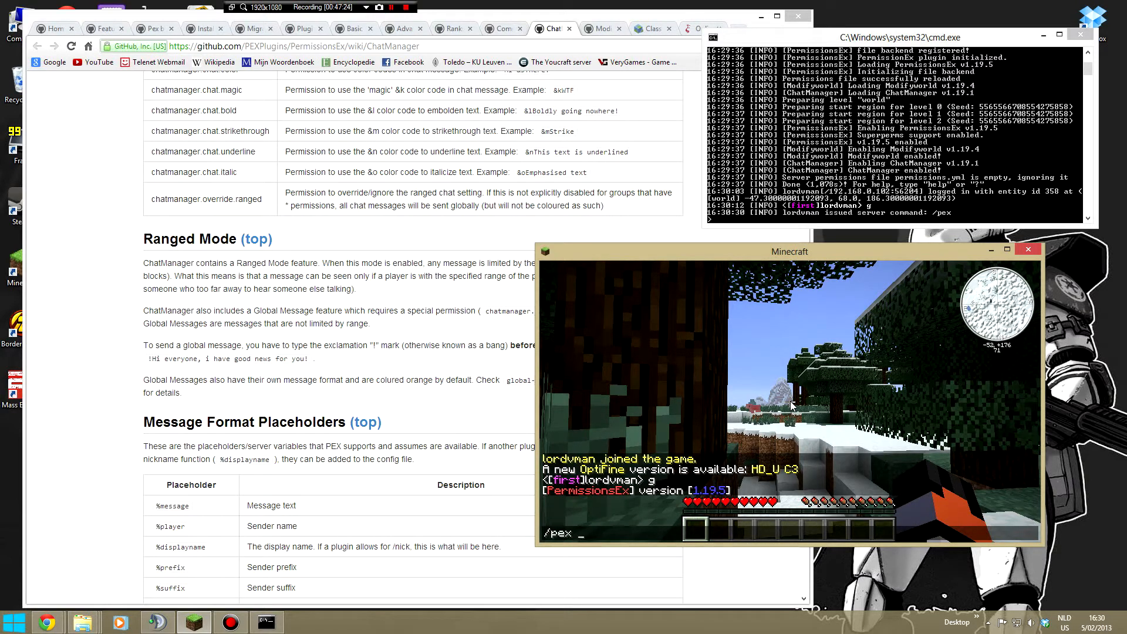
key(BackSpace)
key(BackSpace)
key(BackSpace)
- Switch to the server console and remove the player's operator status with the deop command
click(845, 183)
text(deop)
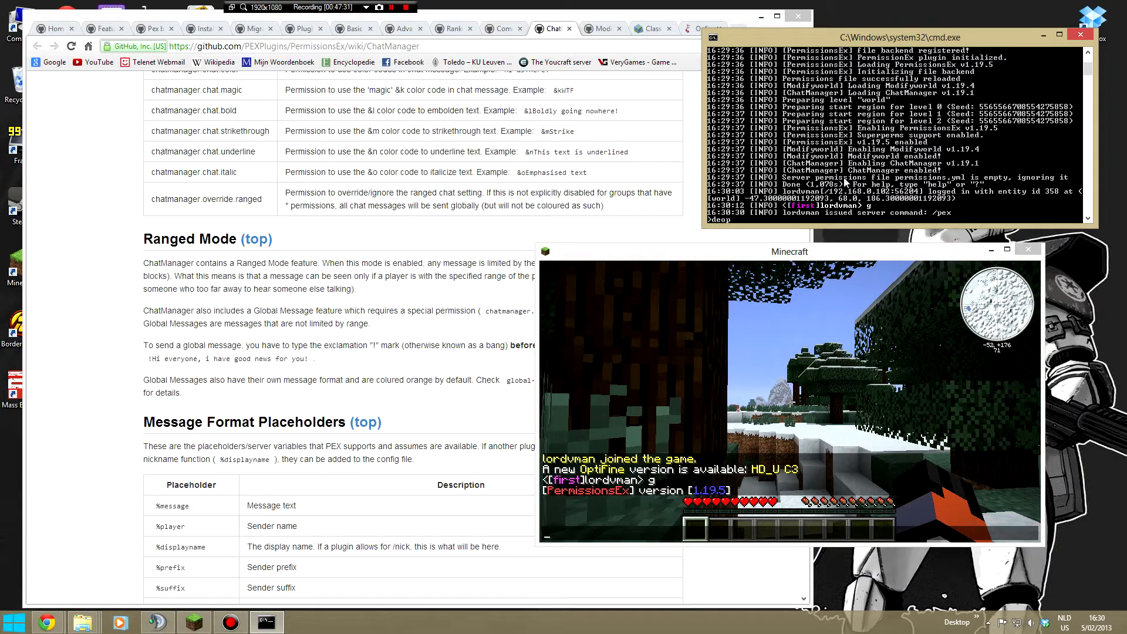
text( lordvman)
key(Return)
text(g)
- Back in Minecraft, run /pex again and try /pex user with the player's name as a non-operator
click(825, 404)
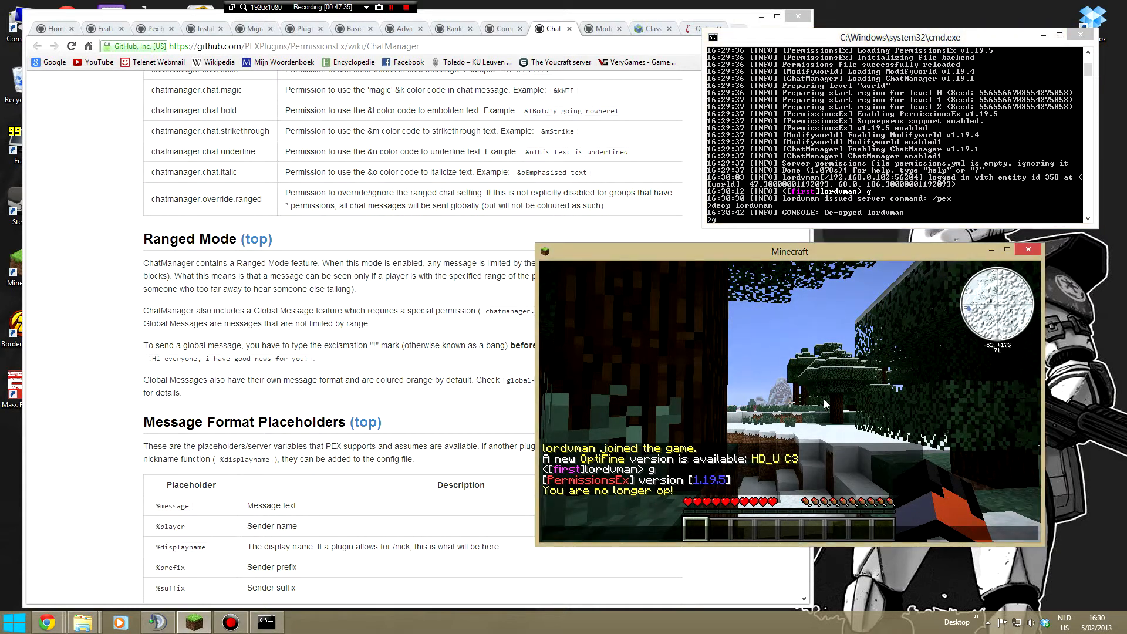
text(tg)
key(Up)
key(Return)
key(t)
key(Up)
text(user lordvman)
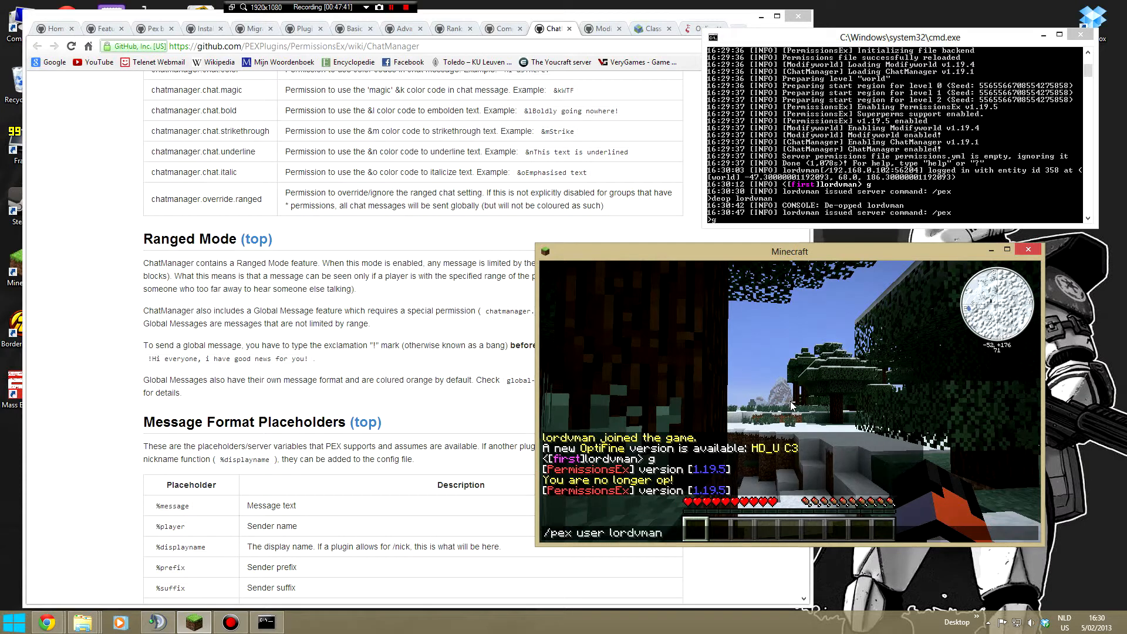
key(Return)
key(t)
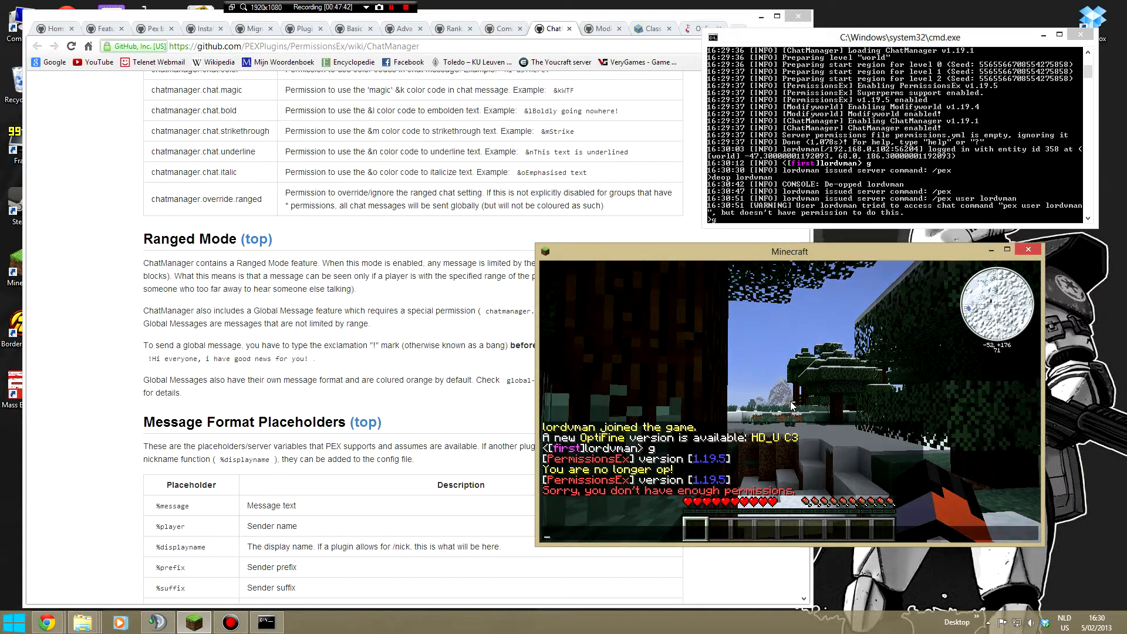
- Op the player from the server console and retry the /pex user command in the game chat
click(792, 217)
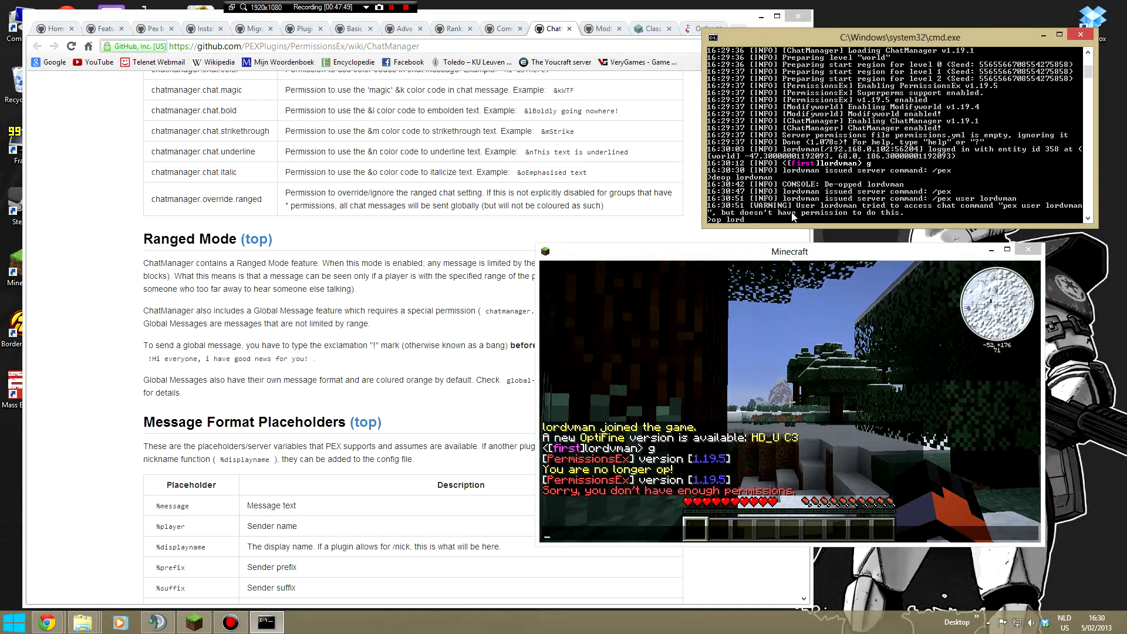
key(Return)
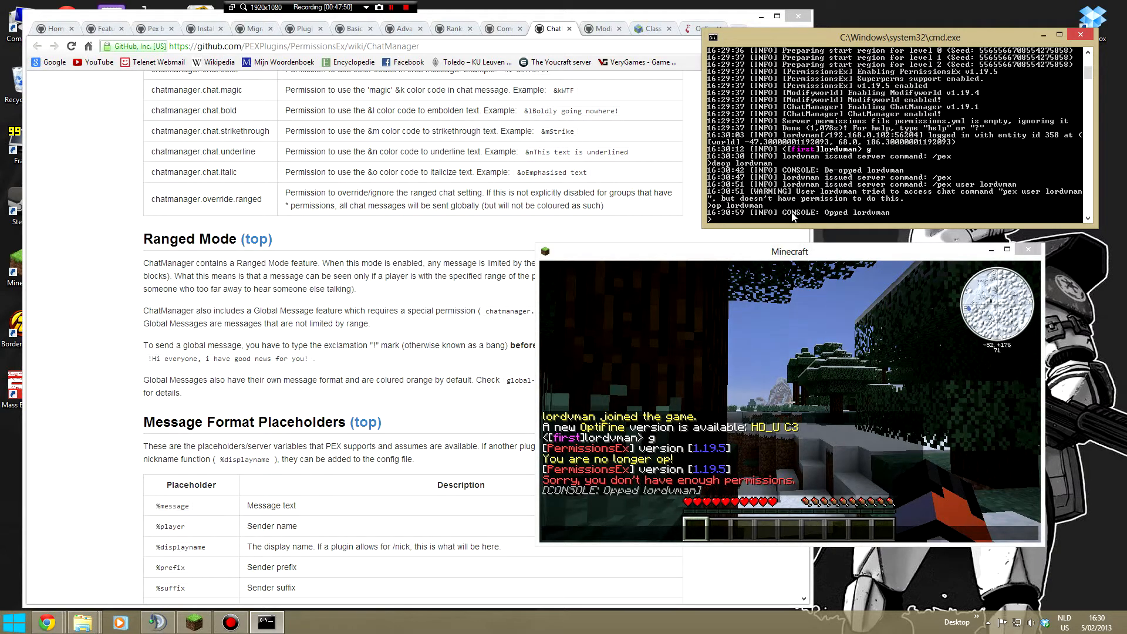
click(787, 345)
key(Up)
key(Return)
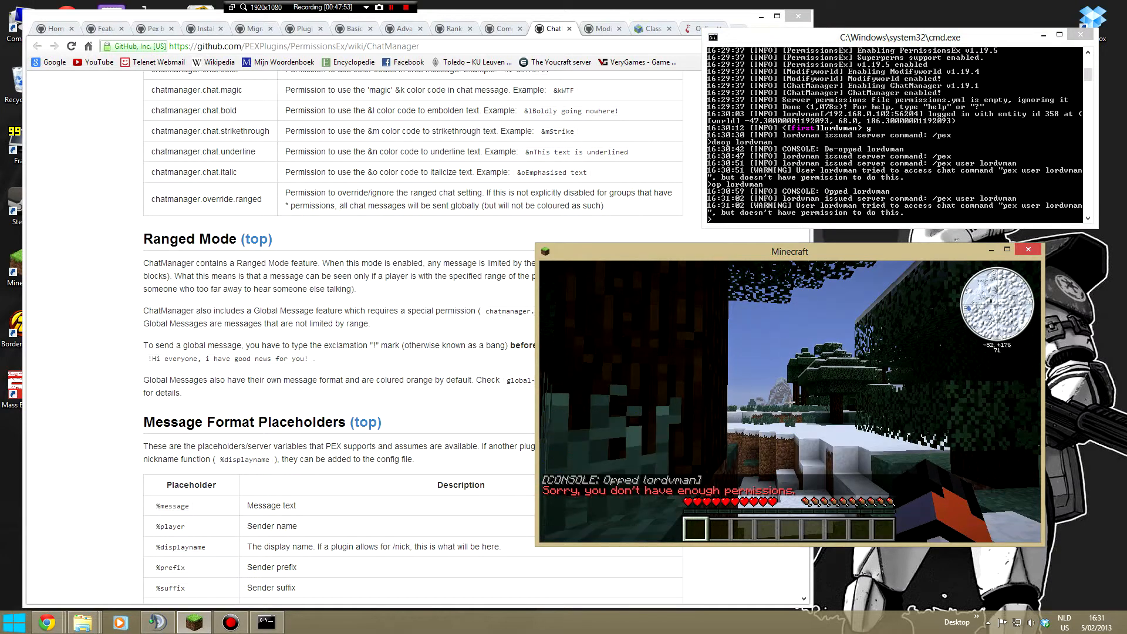
key(t)
key(Up)
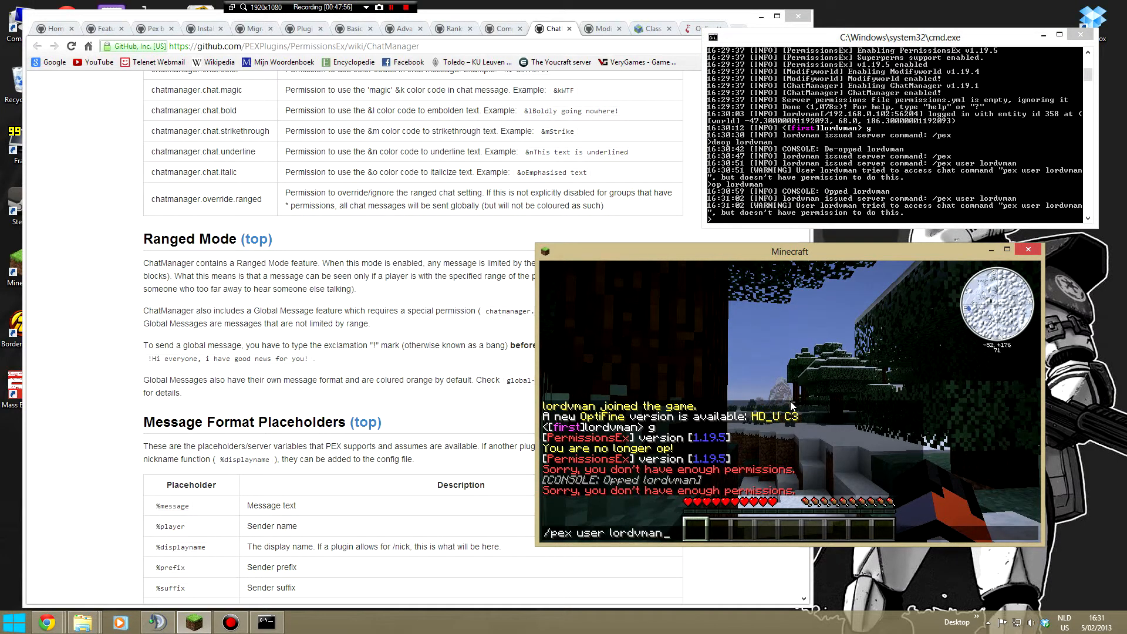
click(868, 216)
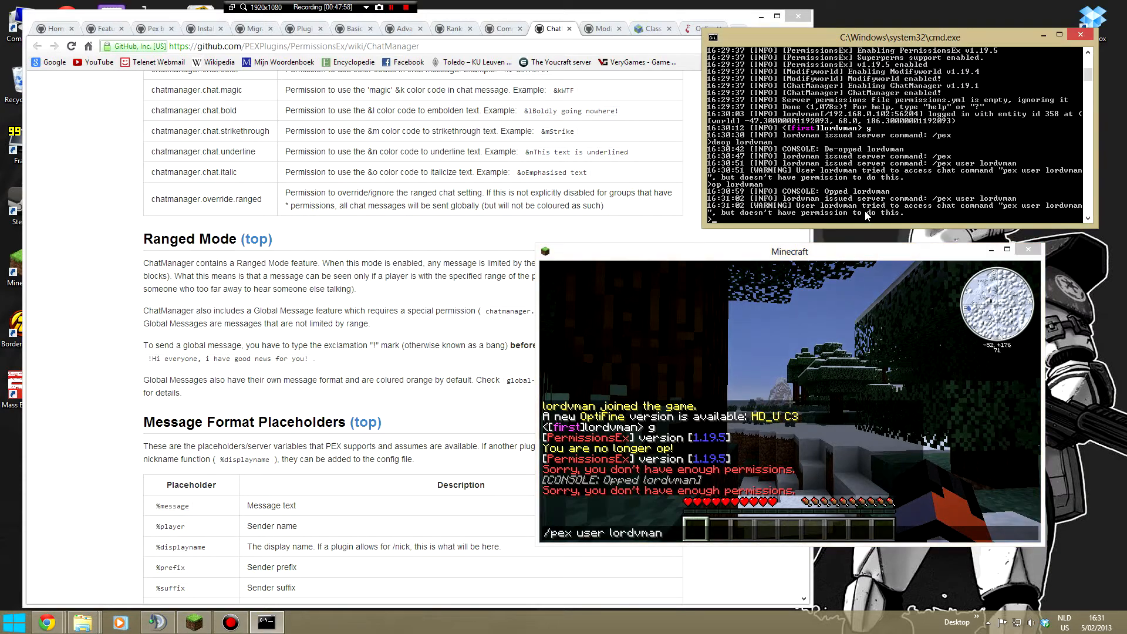
drag(791, 257, 843, 246)
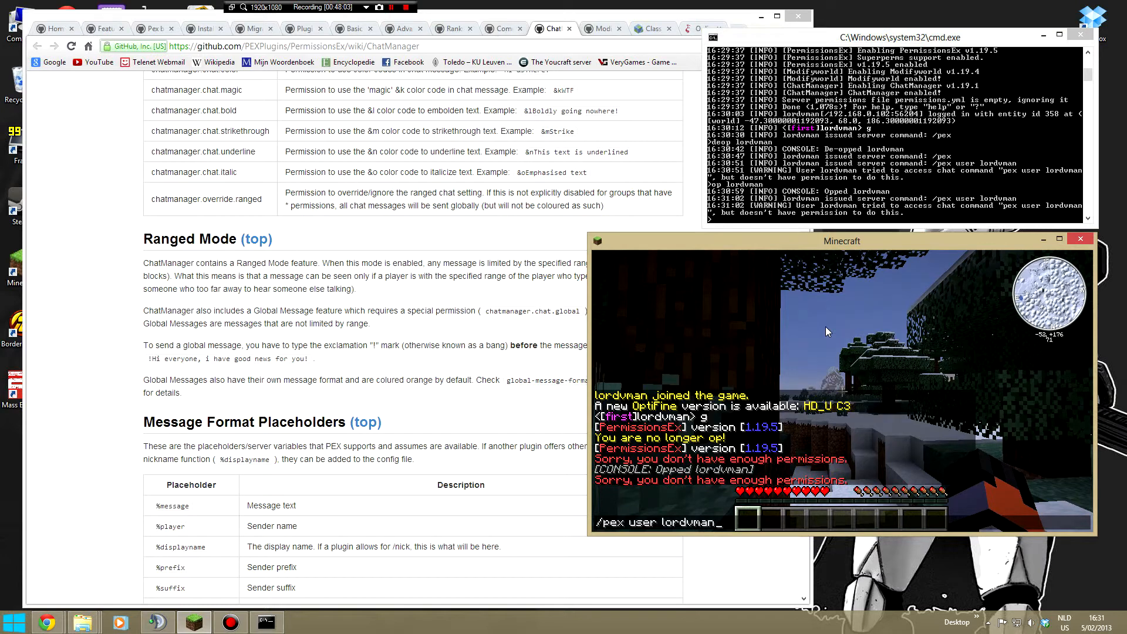
key(BackSpace)
key(BackSpace)
key(BackSpace)
key(BackSpace)
key(BackSpace)
key(BackSpace)
key(BackSpace)
key(BackSpace)
key(BackSpace)
key(BackSpace)
key(BackSpace)
- Query the player's groups and permissions by running pex user with the player's name in the server console
click(897, 136)
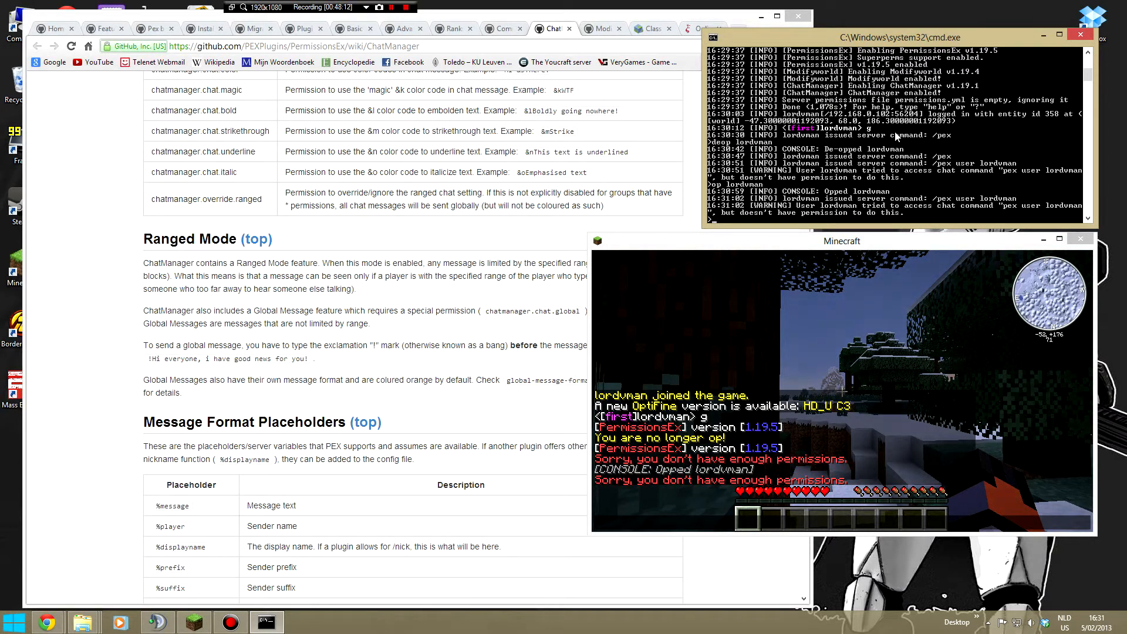
click(821, 246)
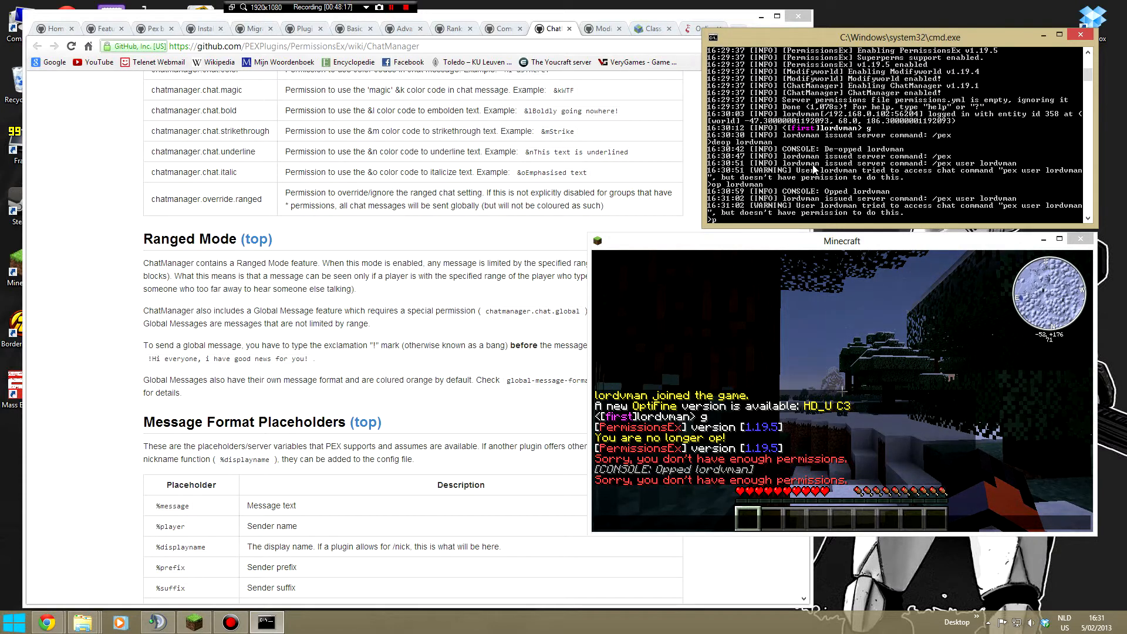
text(ser lordvman)
key(Return)
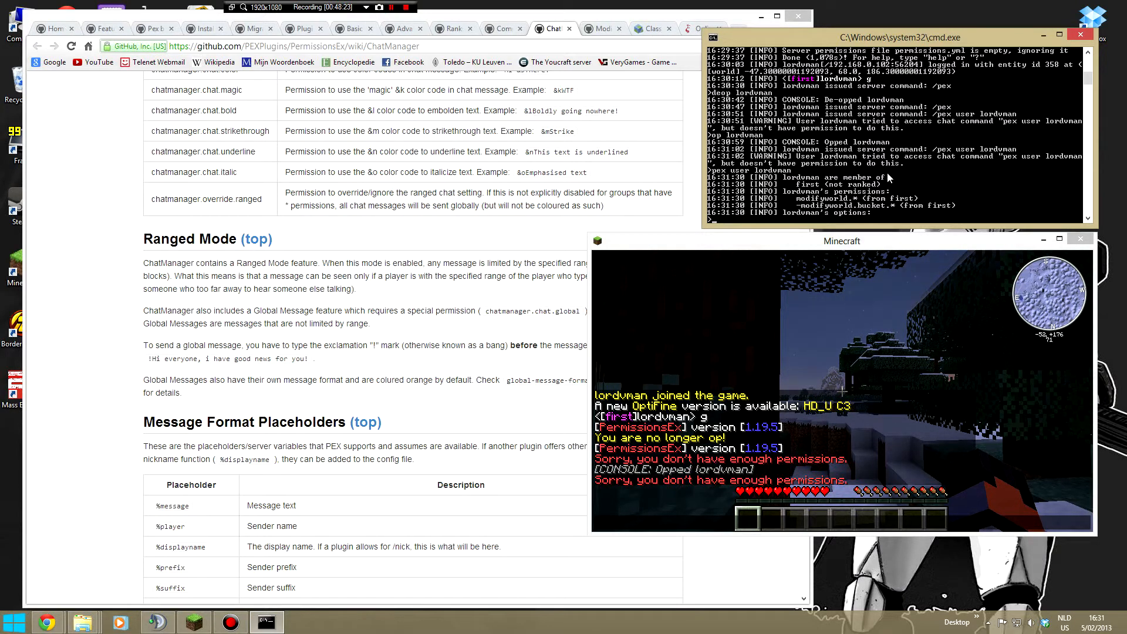
- Move Minecraft out of the way and give the player a bucket with the give command in the server console
drag(771, 242, 0, 212)
click(827, 184)
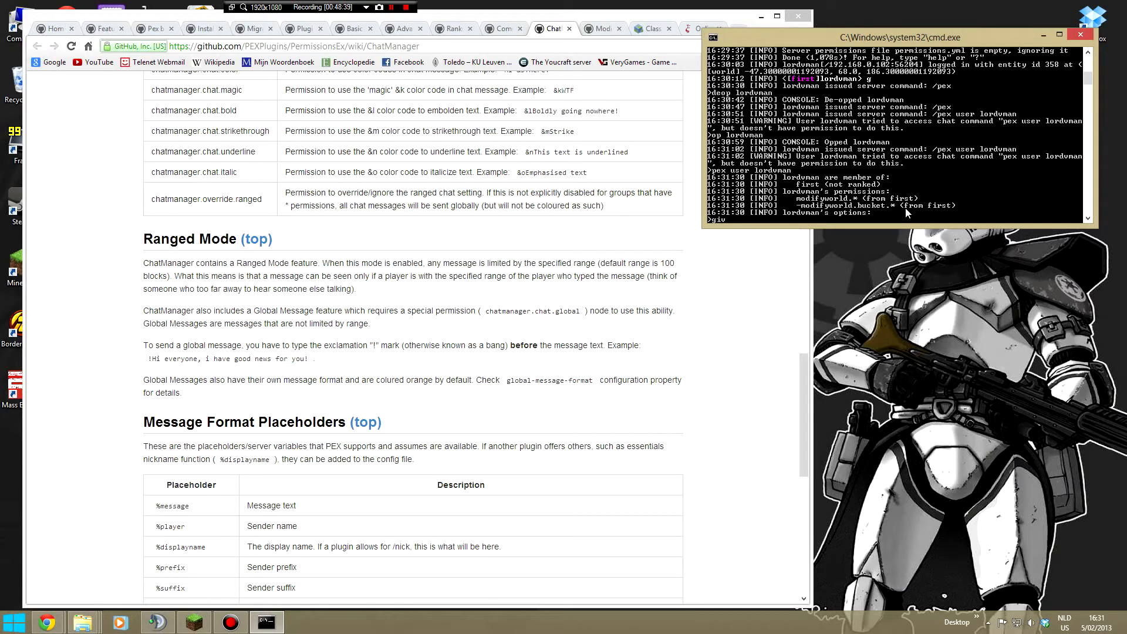
text(ordvman bucket)
key(Return)
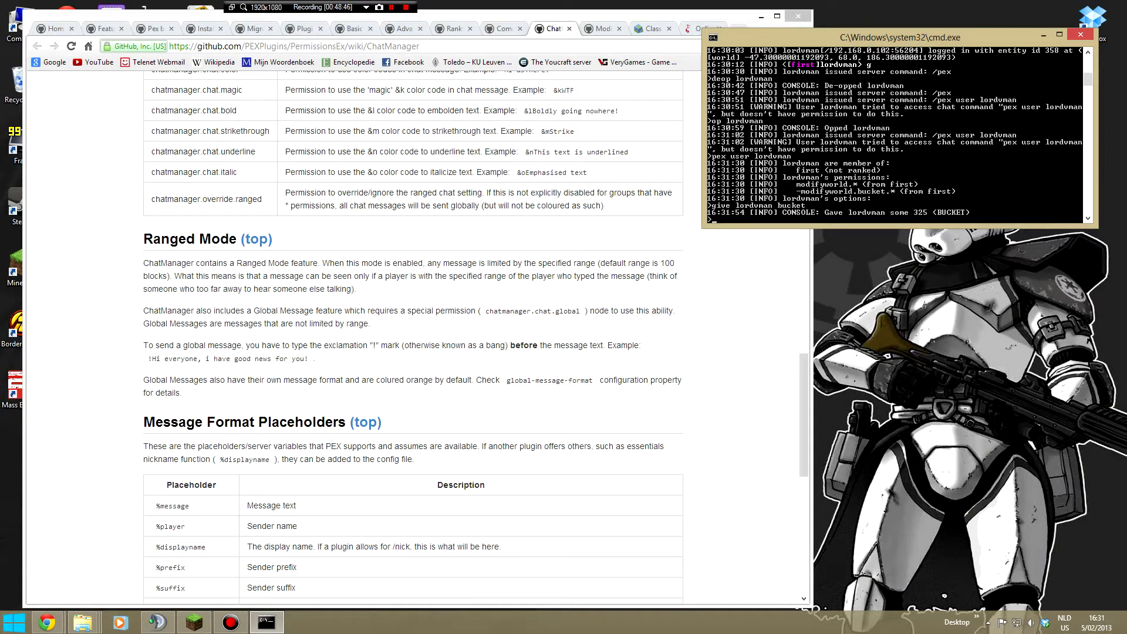
- De-op the player again by running the deop command in the server console
click(0, 399)
click(823, 184)
text(deop lordvman)
key(Return)
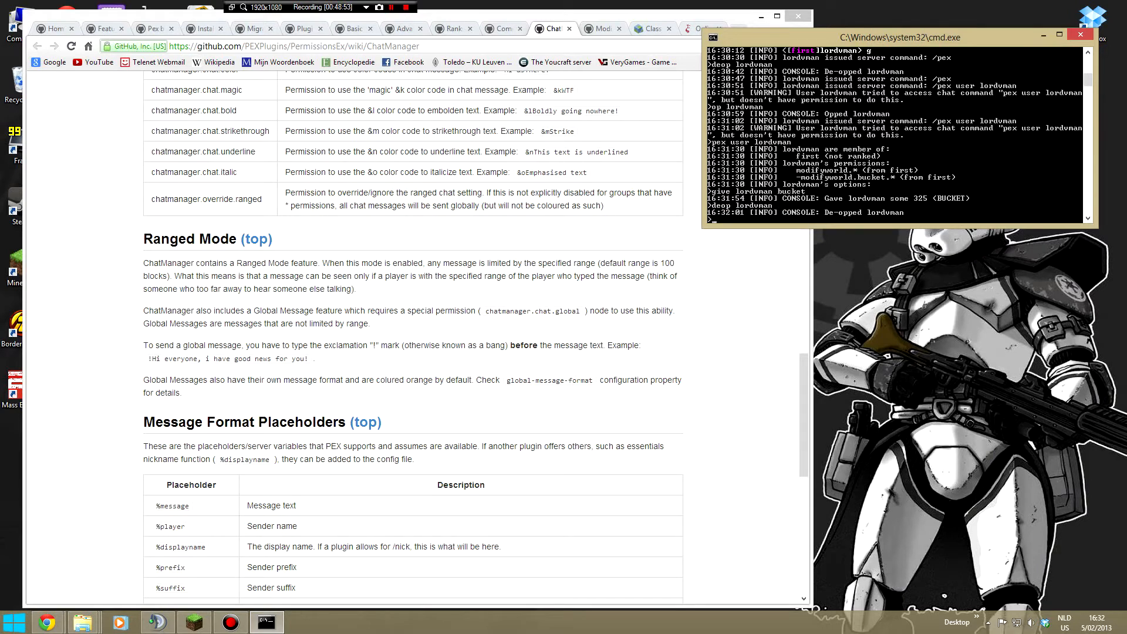
- Bring the Minecraft window back into view below the server console and resume the game
key(alt+Tab)
drag(0, 281, 720, 265)
key(Escape)
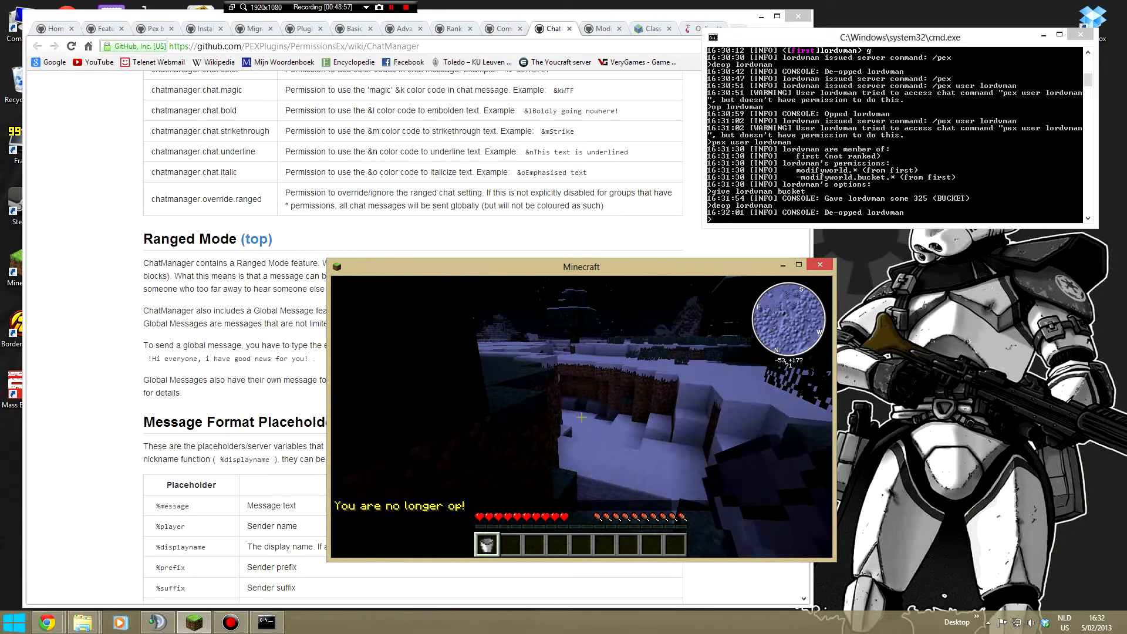
- Move the character through the snowy forest to the open water, flying over the trees for part of the way
key(w)
key(space)
key(w)
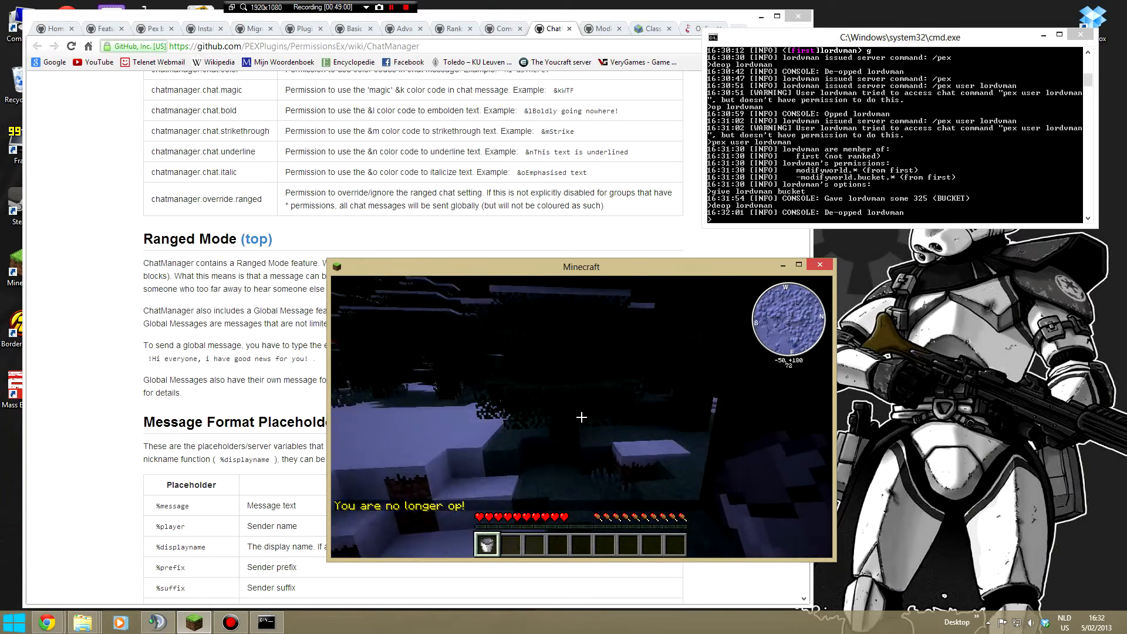
key(w)
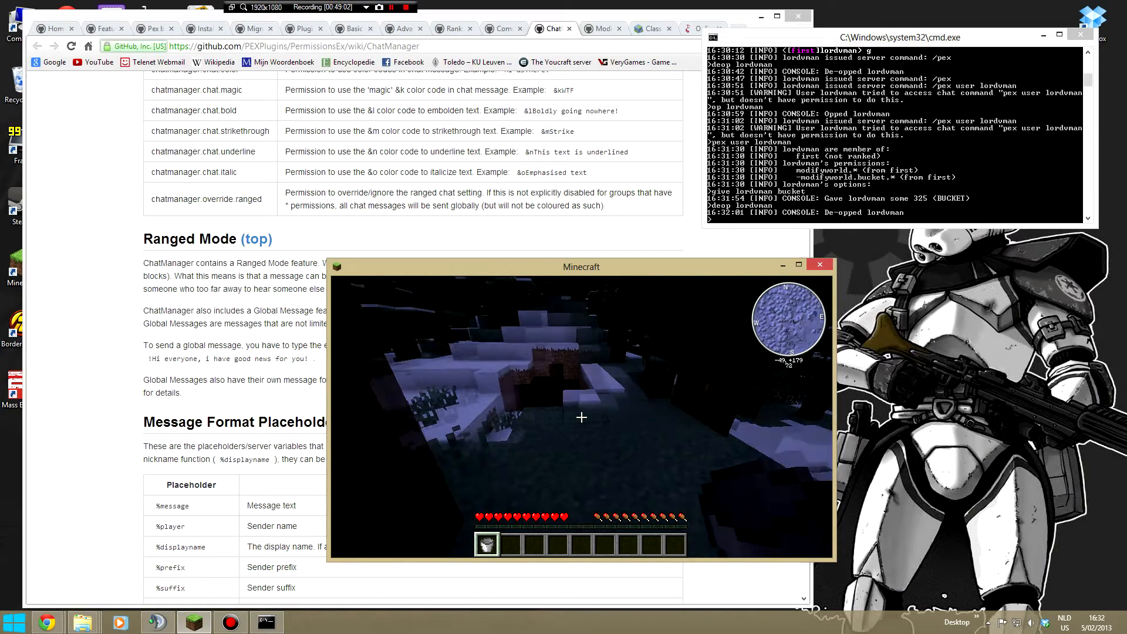
key(w)
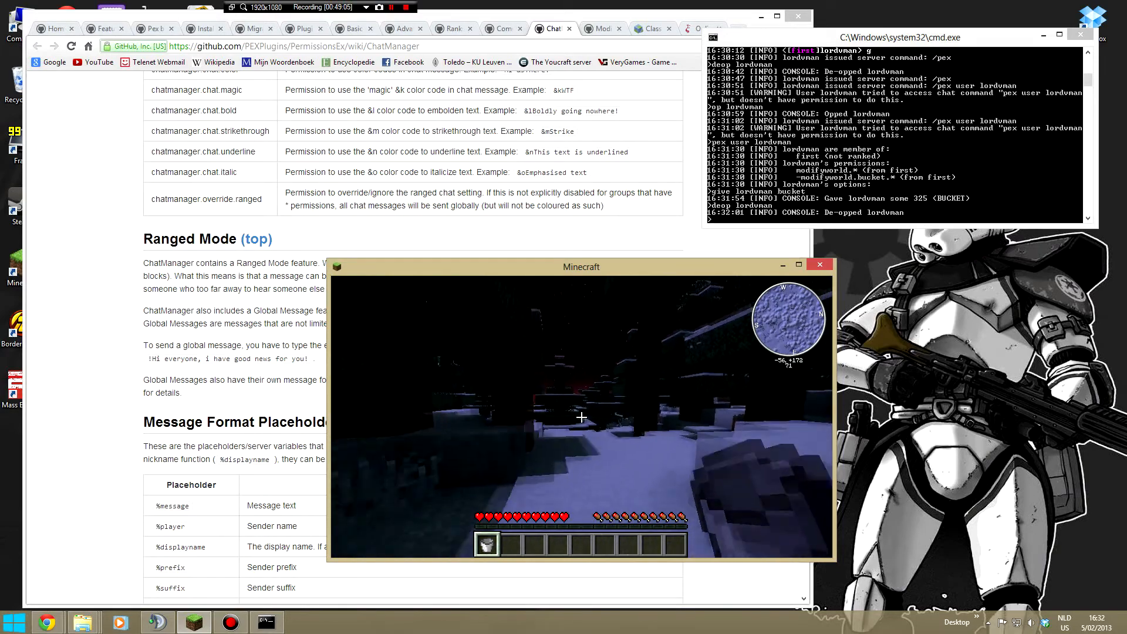
key(space)
key(space)
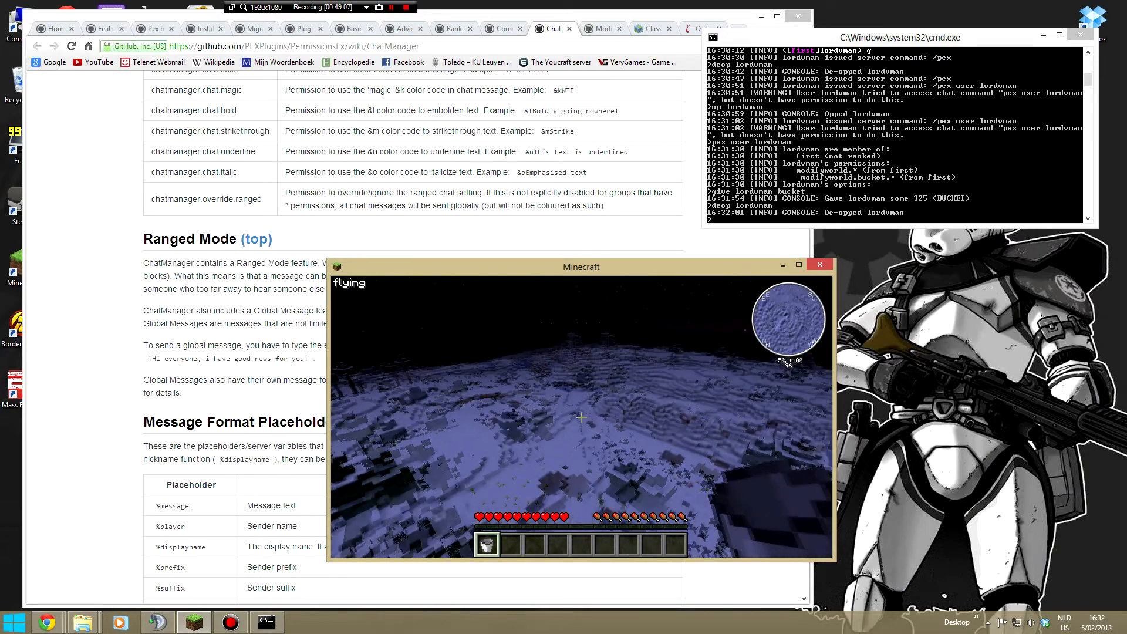
key(w)
key(f)
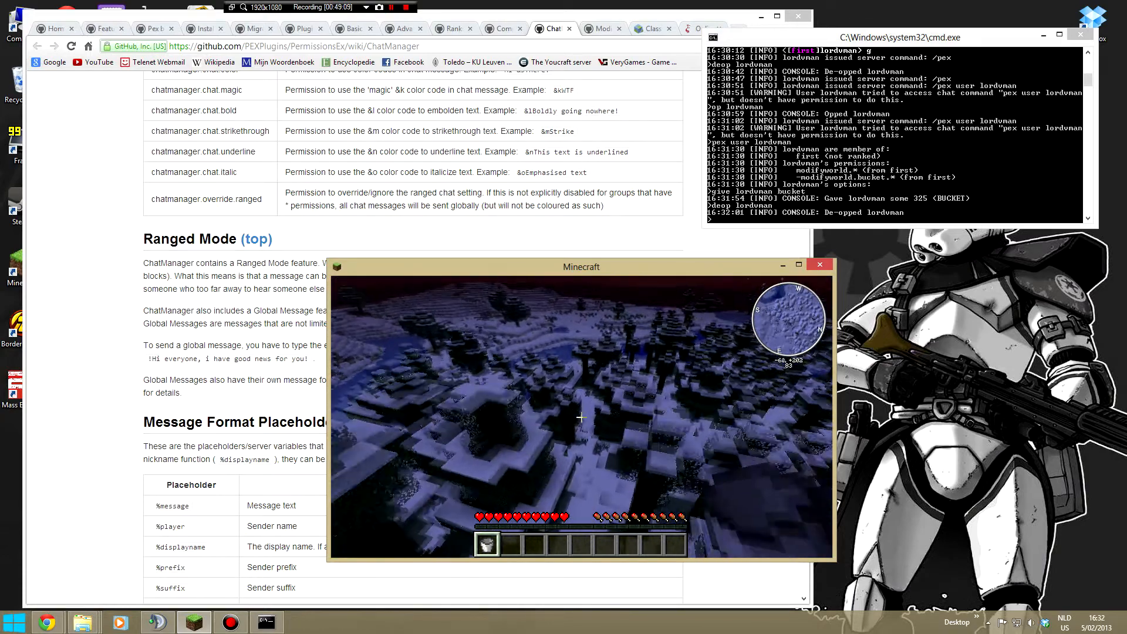
key(w)
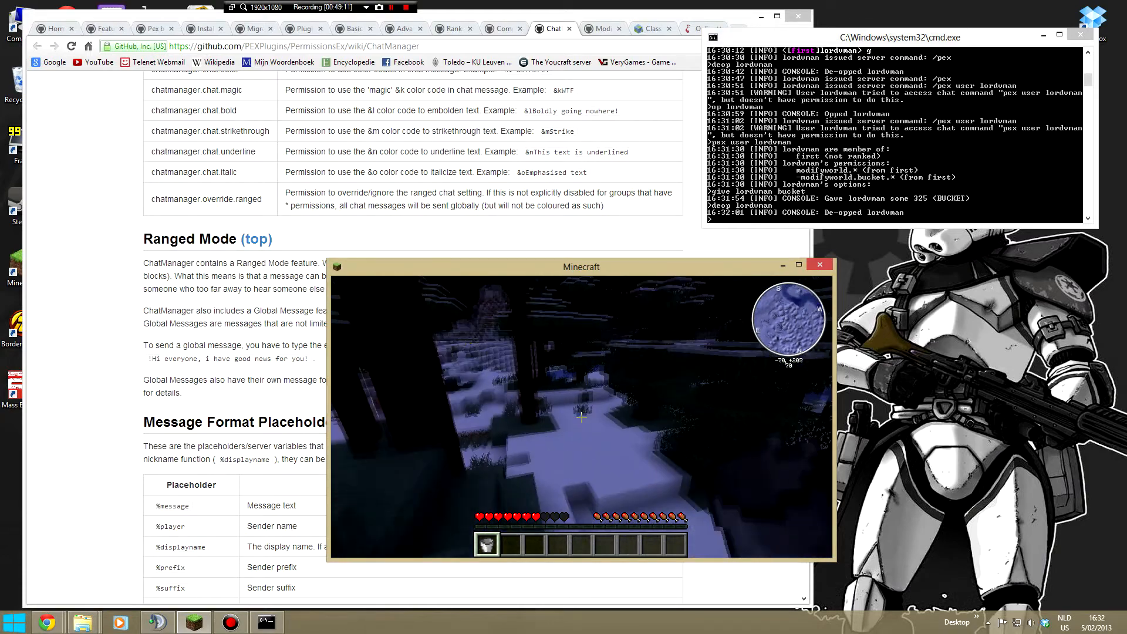
key(w)
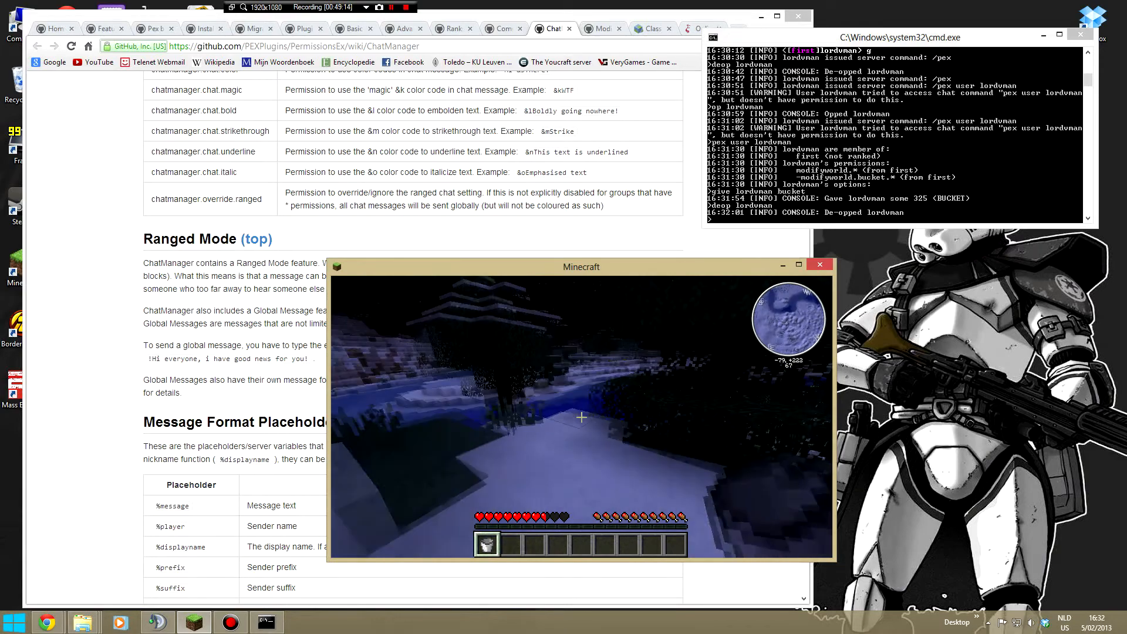
key(w)
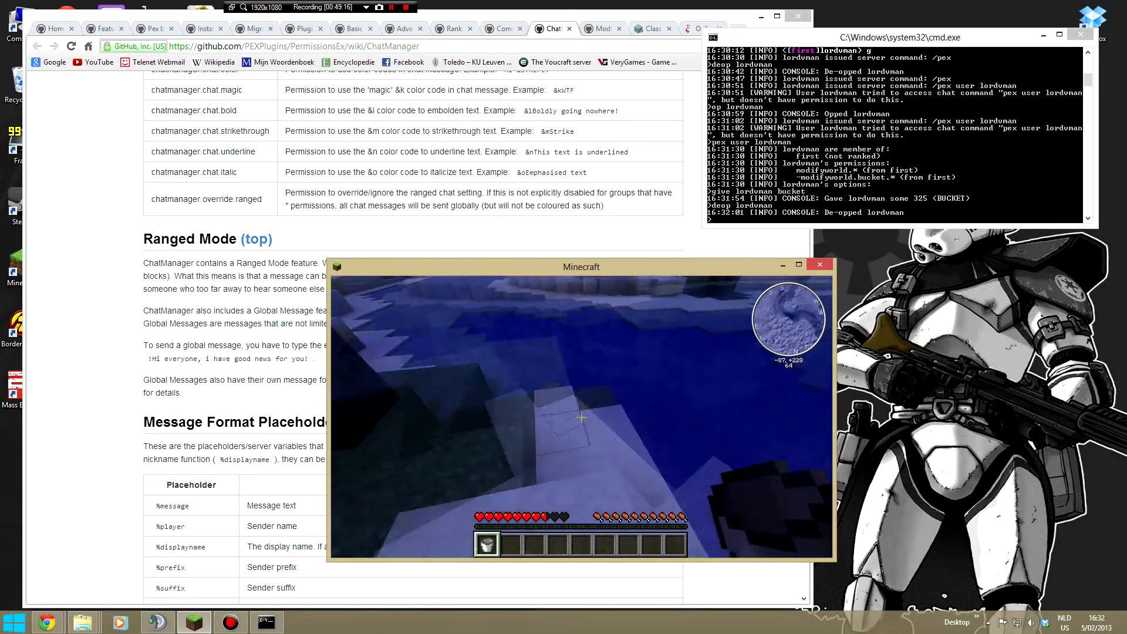
- Test the bucket restriction by filling the bucket with water, emptying it and filling it again
right_click(581, 417)
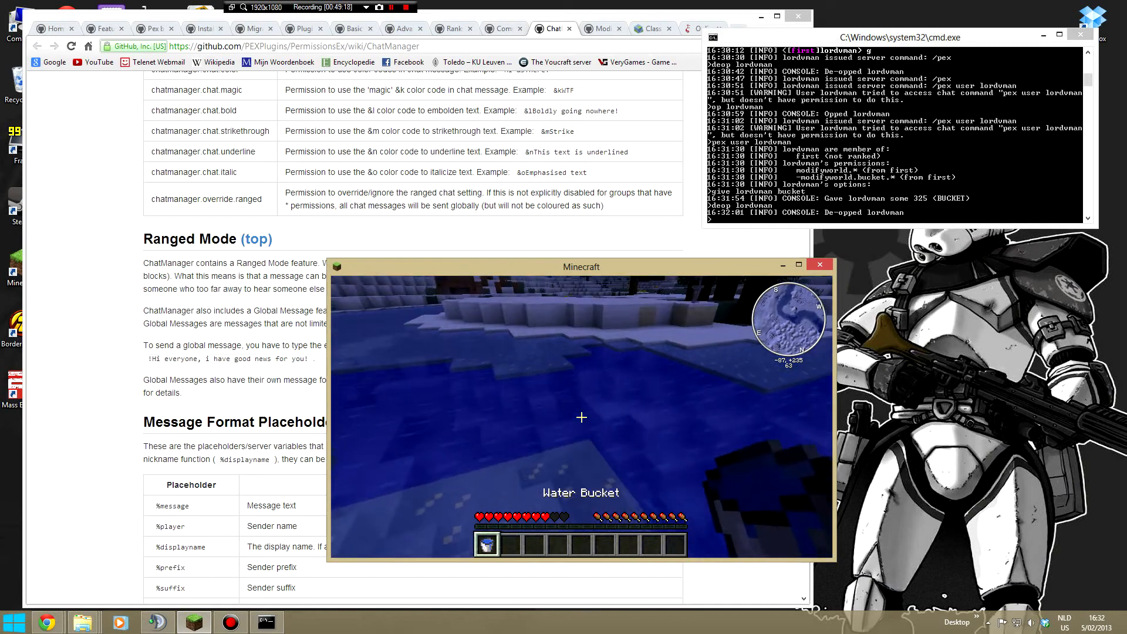
right_click(582, 417)
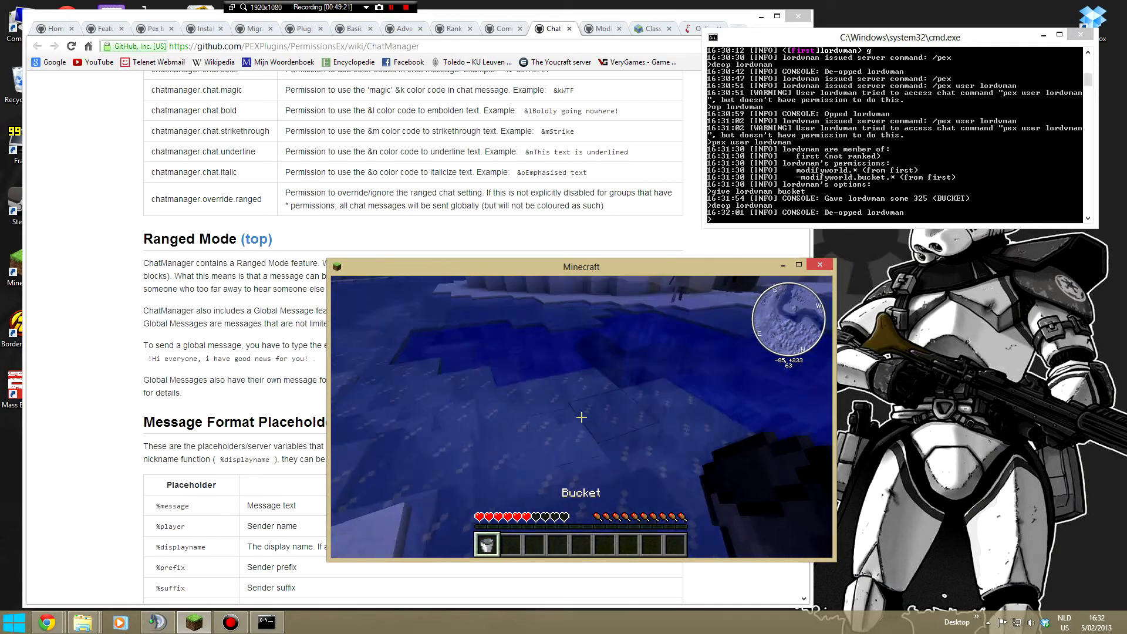
right_click(581, 417)
- Move the character from the water back onto the snowy land and select the second, empty hotbar slot
key(w)
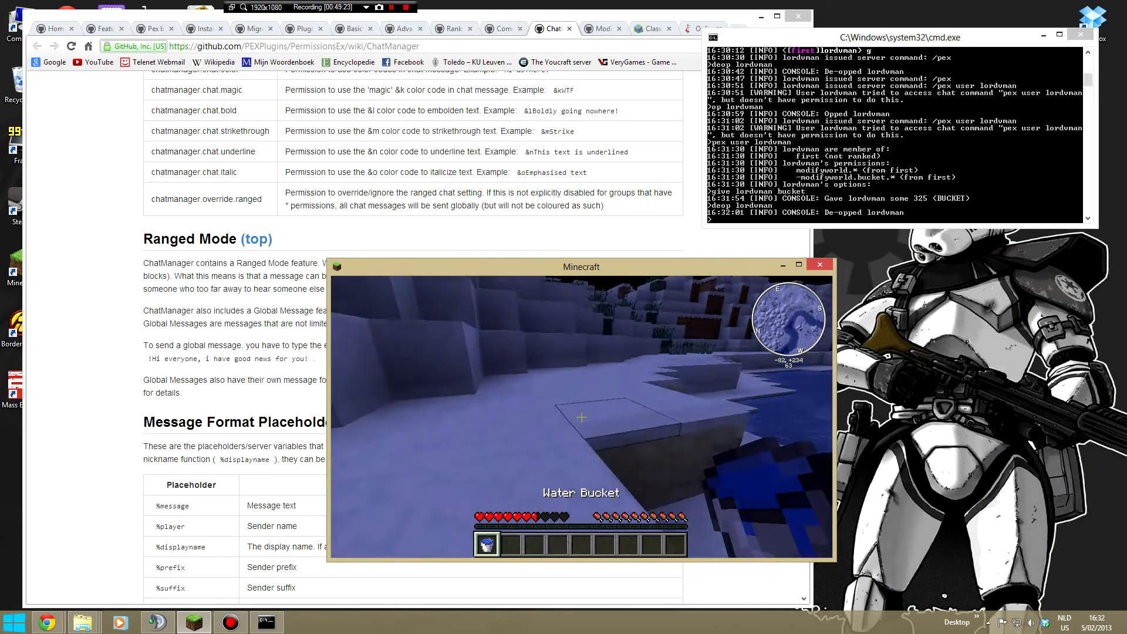
key(space)
key(w)
key(space)
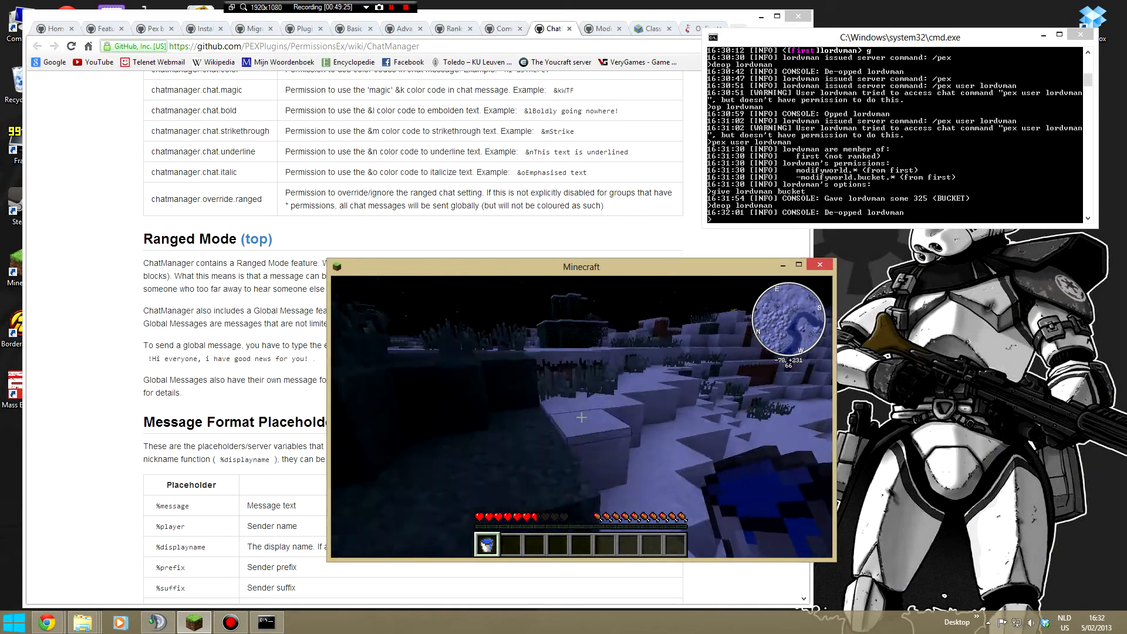
scroll(582, 417, down, 1)
key(w)
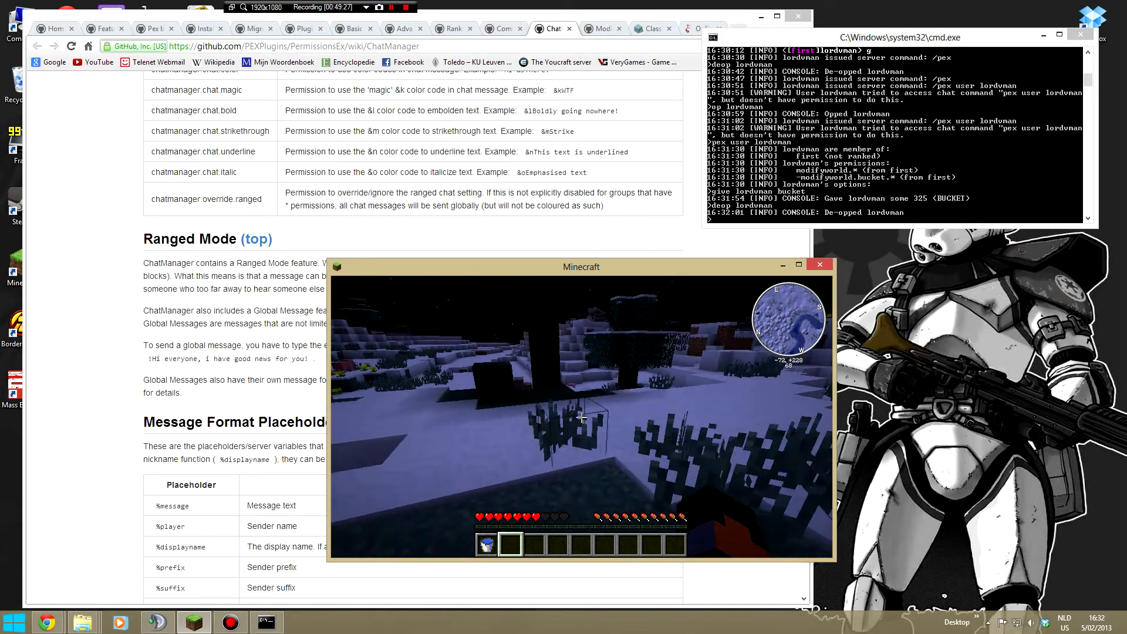
- Rearrange the Minecraft window and the server console so both are fully visible, and resume the game
key(t)
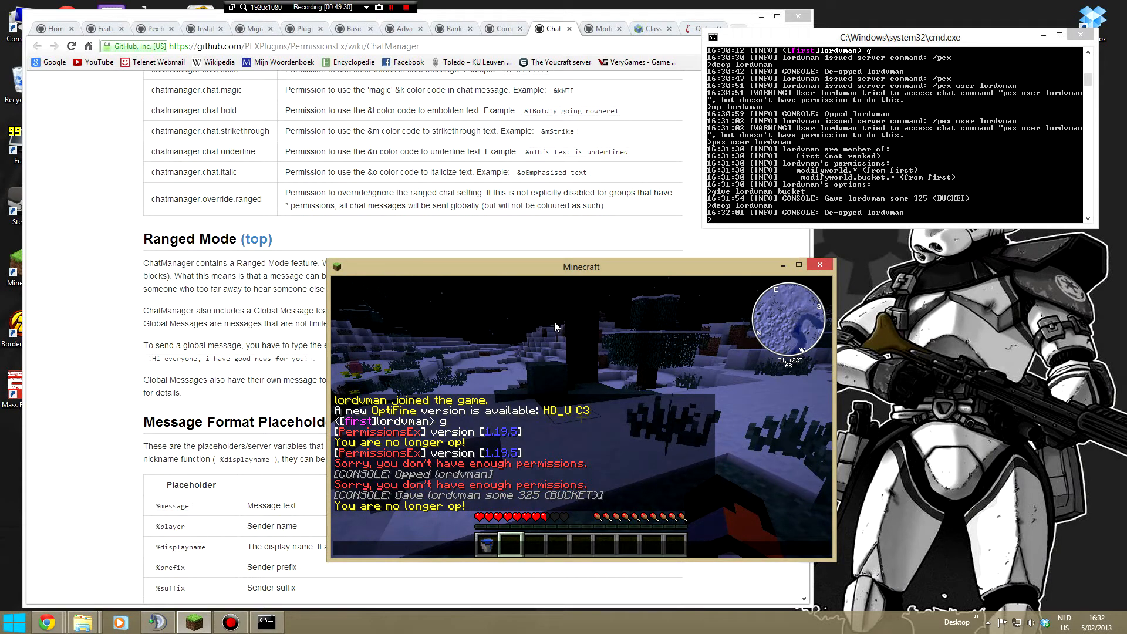
drag(538, 273, 739, 269)
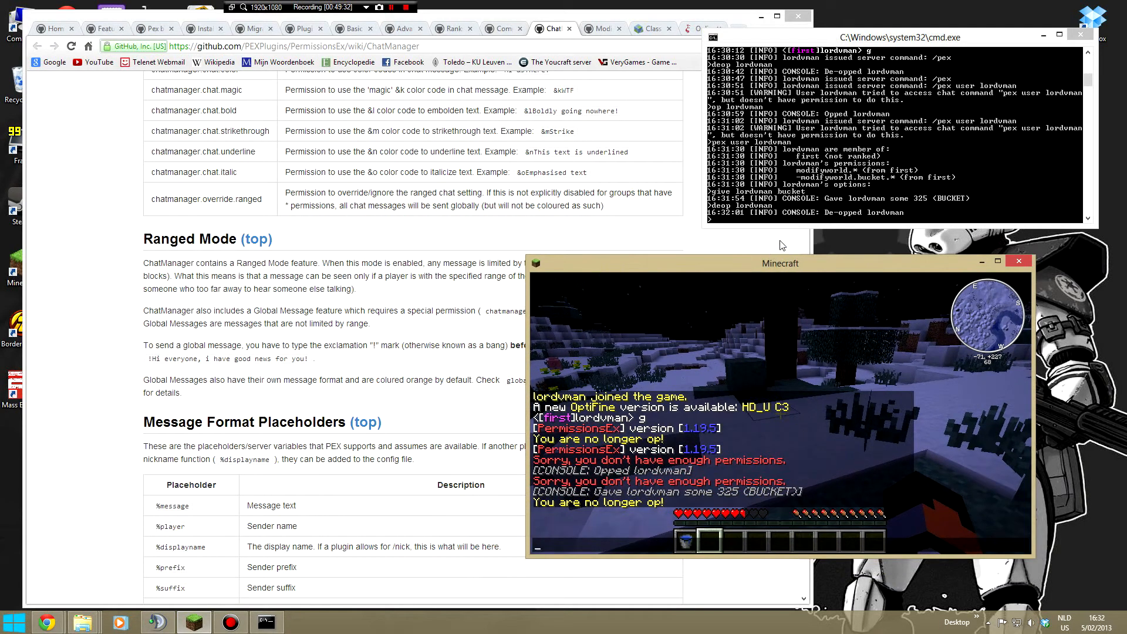
drag(833, 44, 765, 48)
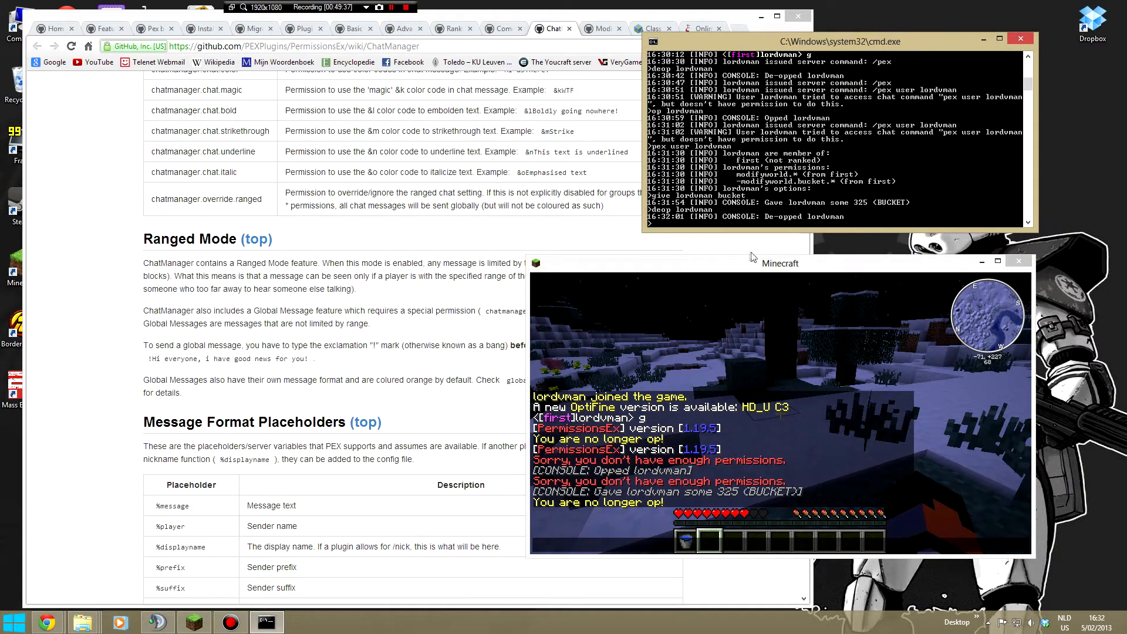
click(721, 298)
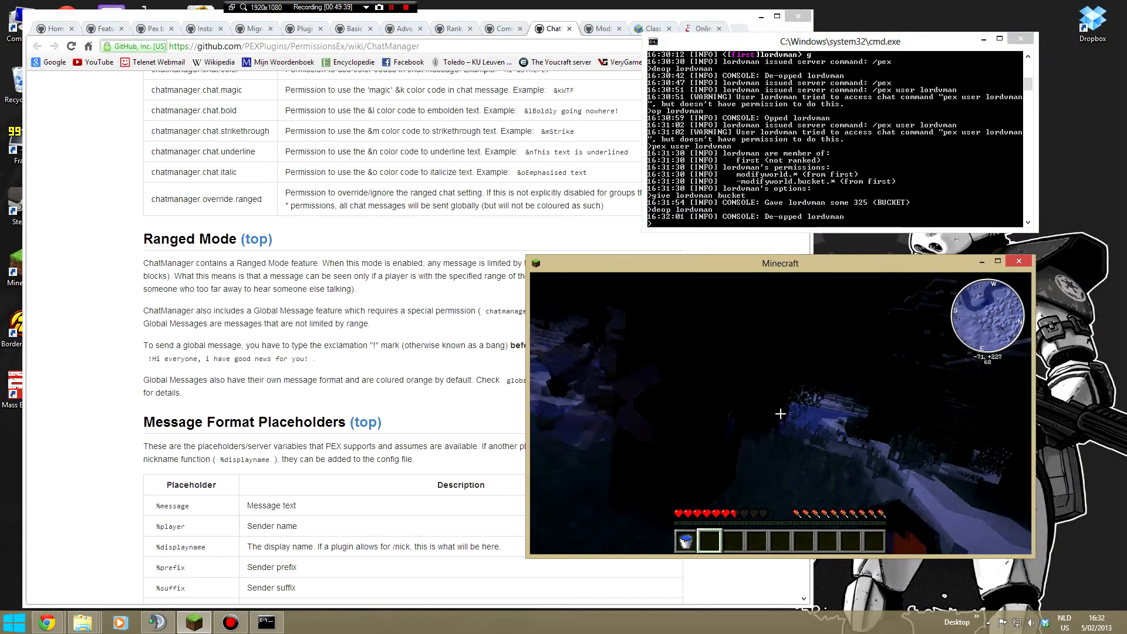
- Fight off the attacking mob near the trees with bare hands
key(f)
click(780, 413)
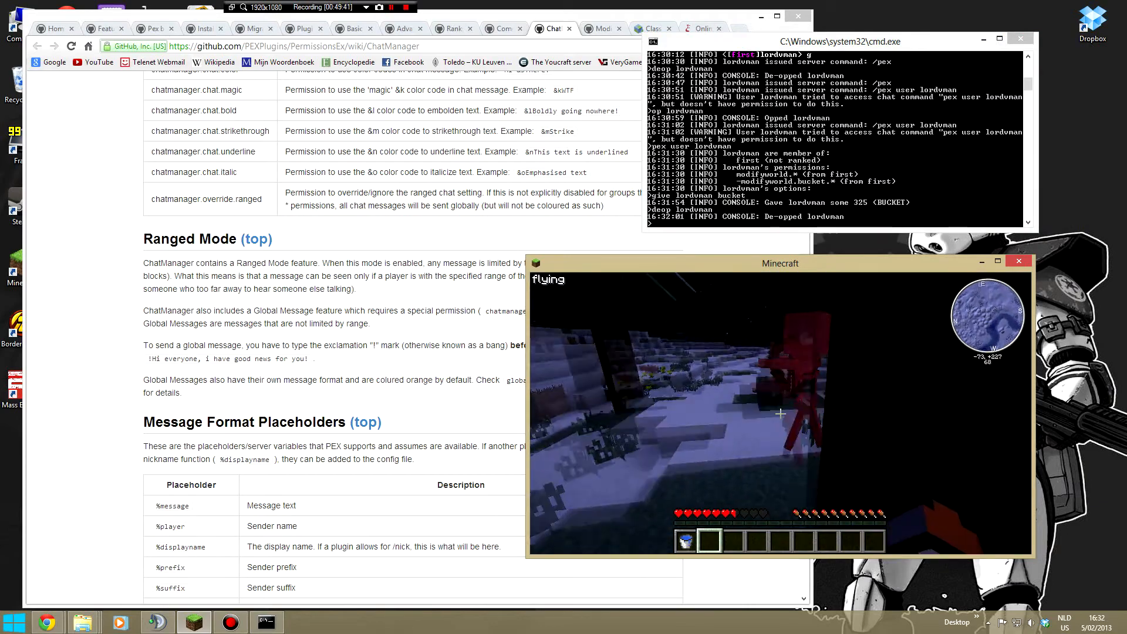
key(w)
click(780, 414)
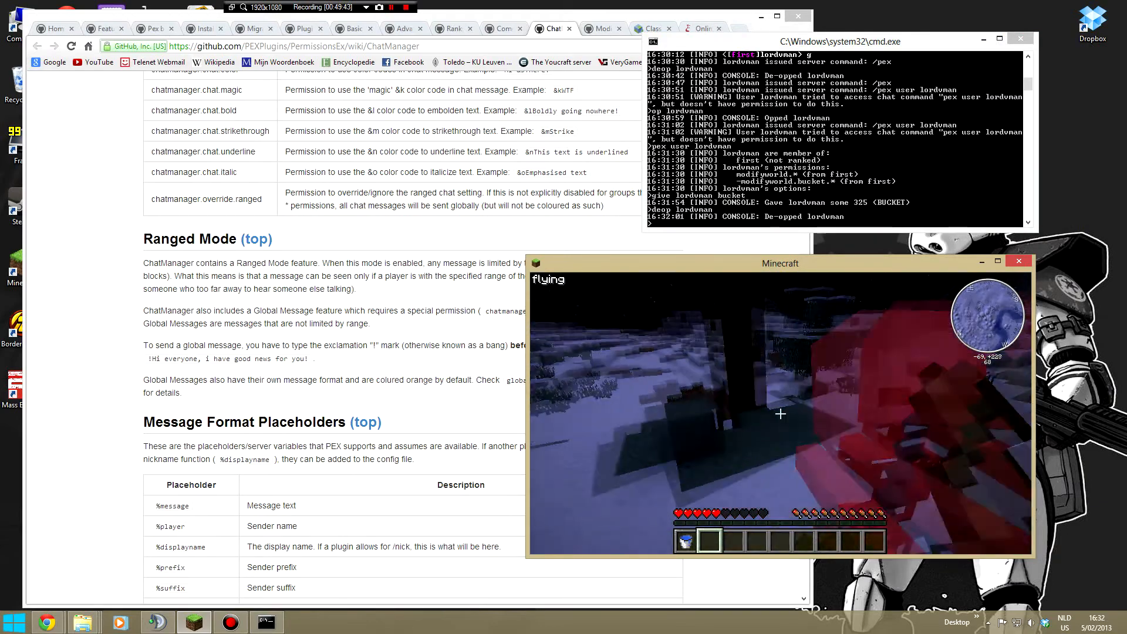
click(780, 414)
key(w)
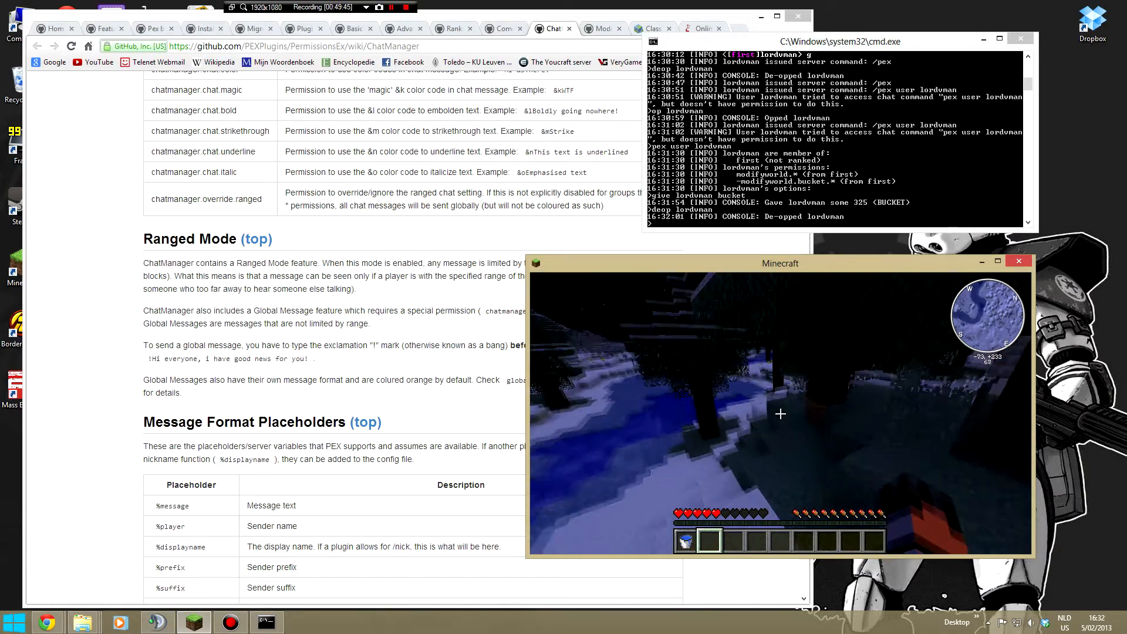
- Move the character away through the forest and back toward the water
key(w)
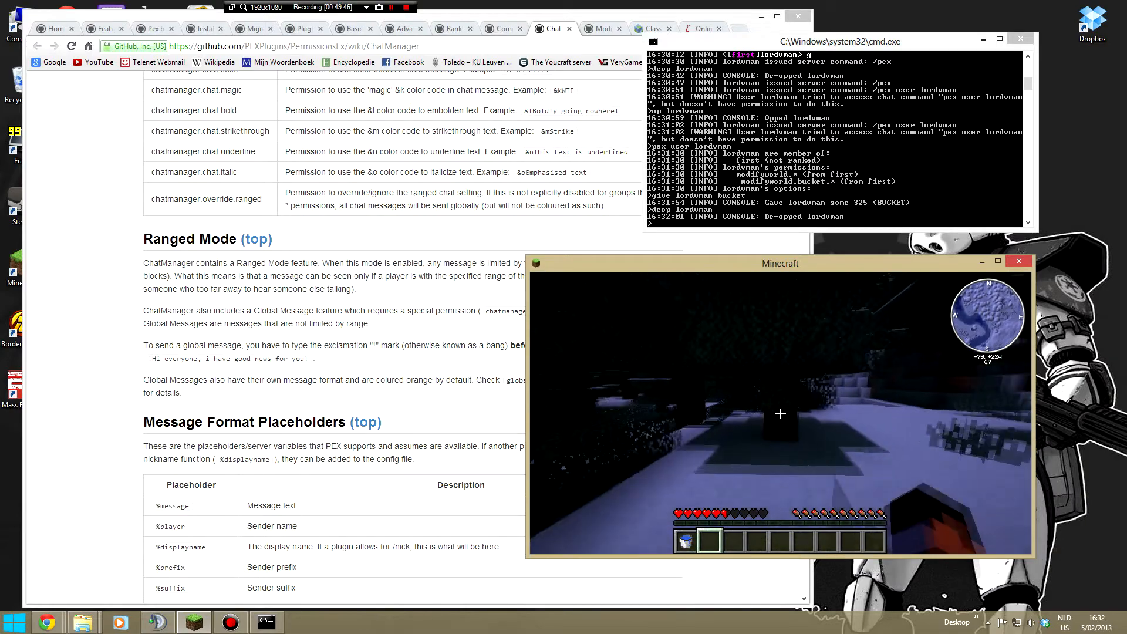
key(w)
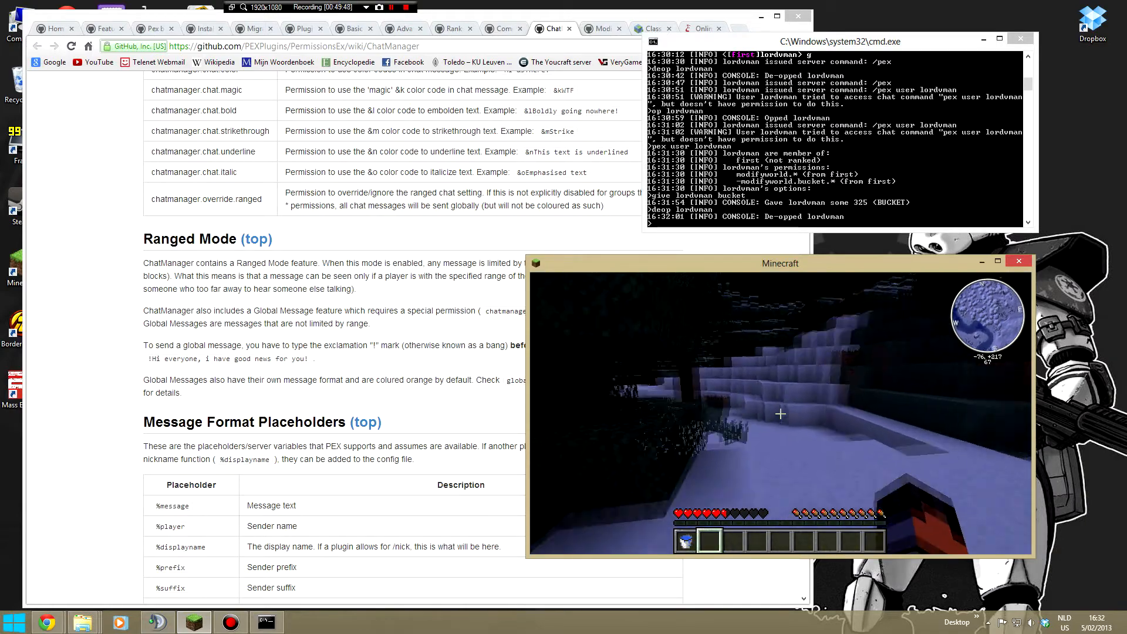
key(w)
key(w)
key(t)
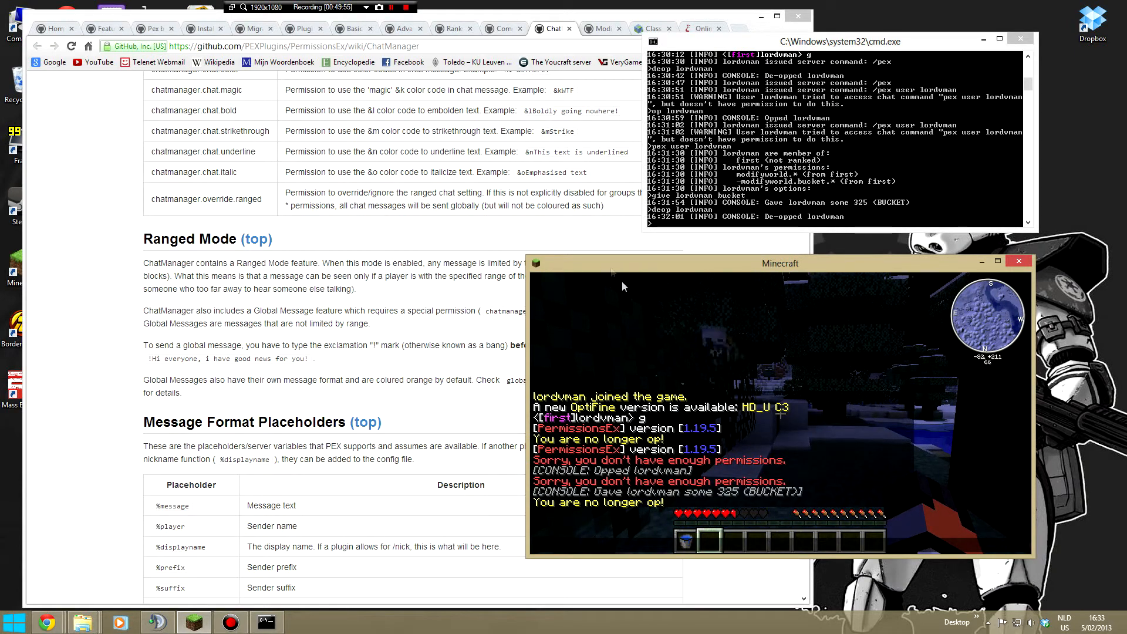
key(Escape)
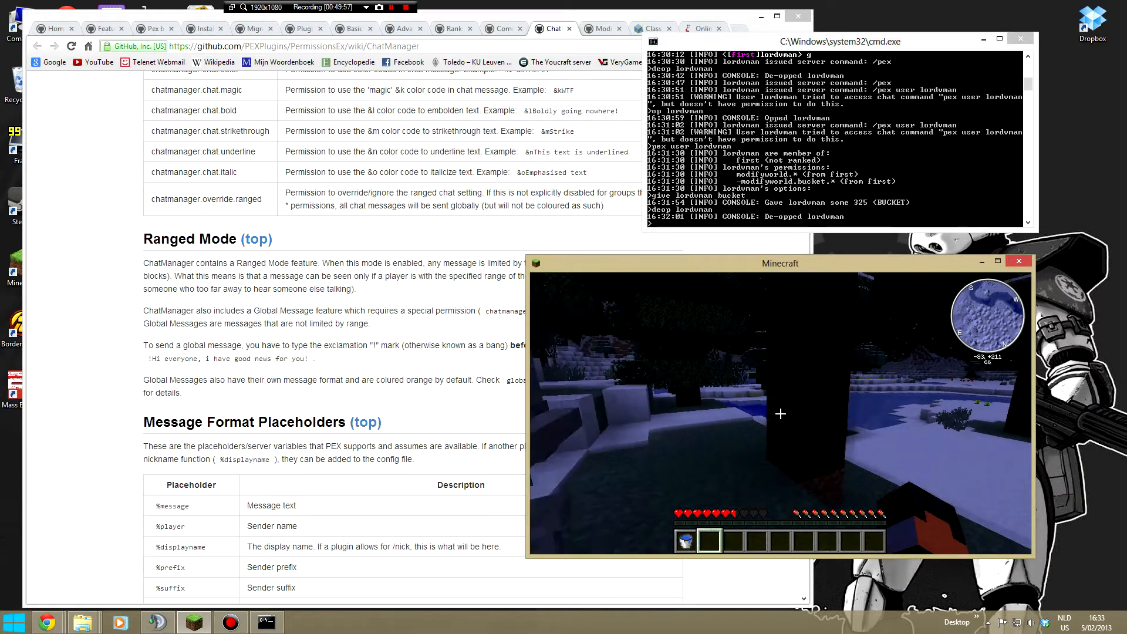
key(w)
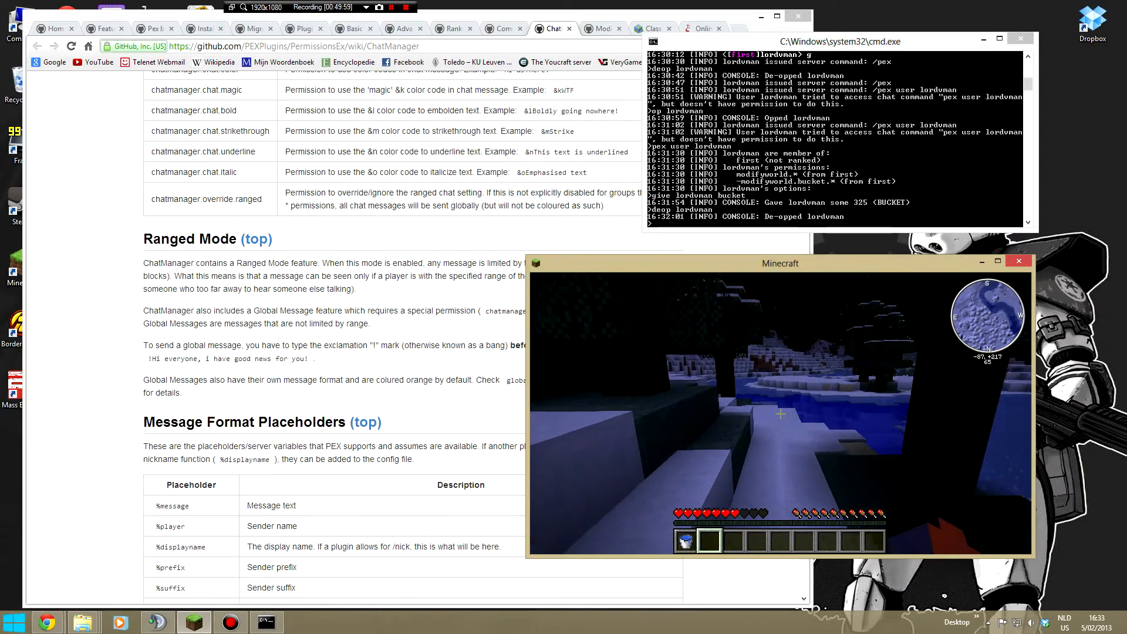
- Set the world time to 0 with the time set command in the server console
key(t)
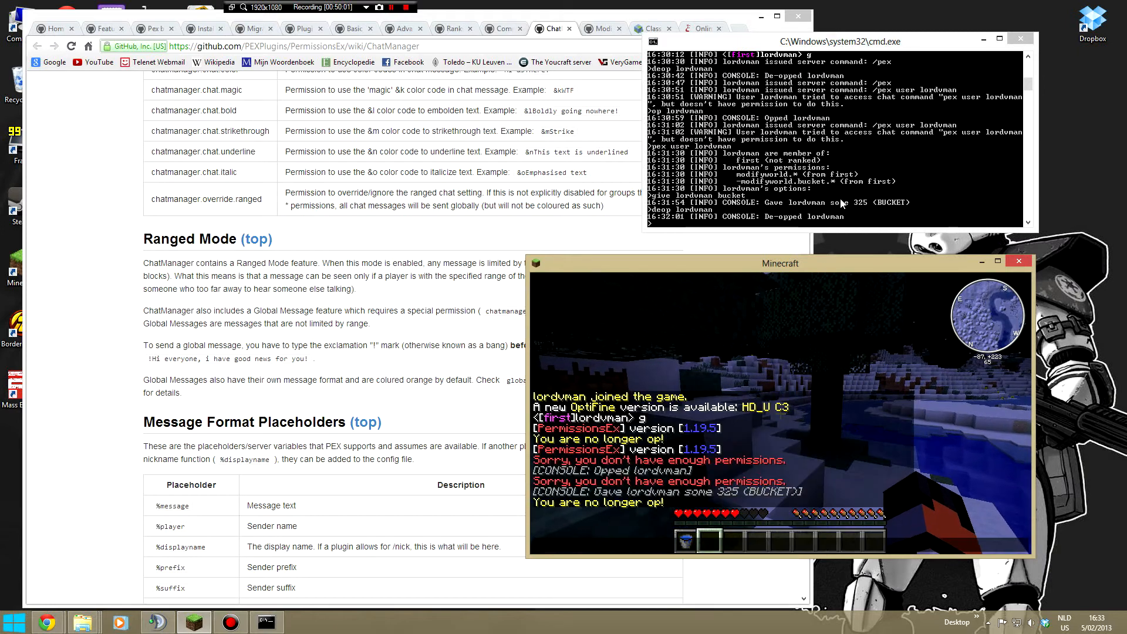
click(842, 159)
text(time 0)
key(Return)
text(time set 0)
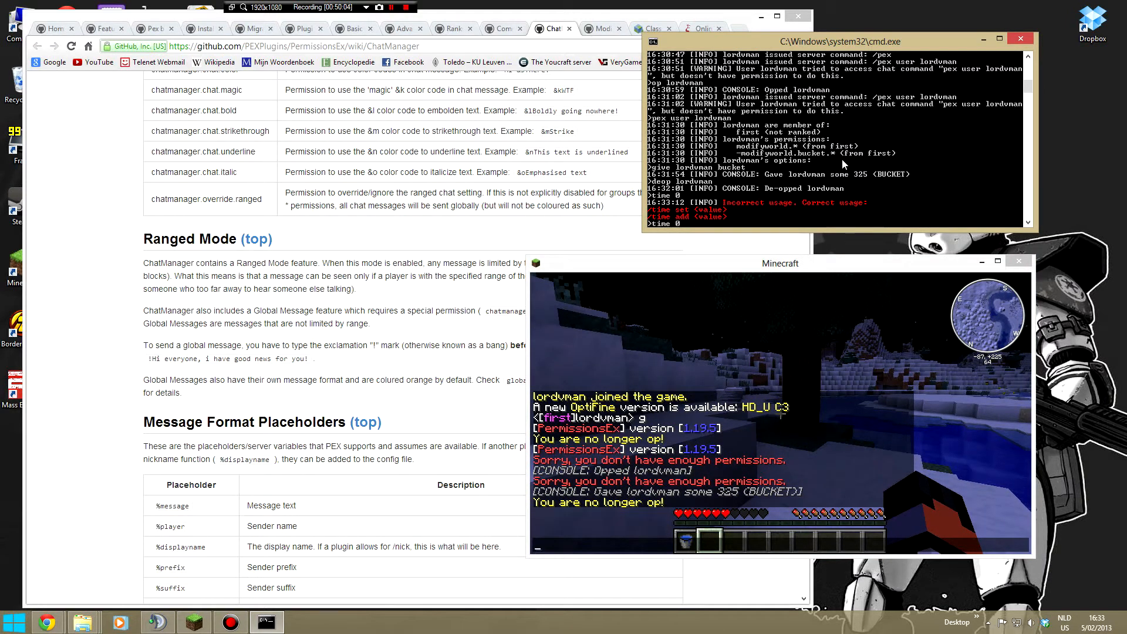
key(Return)
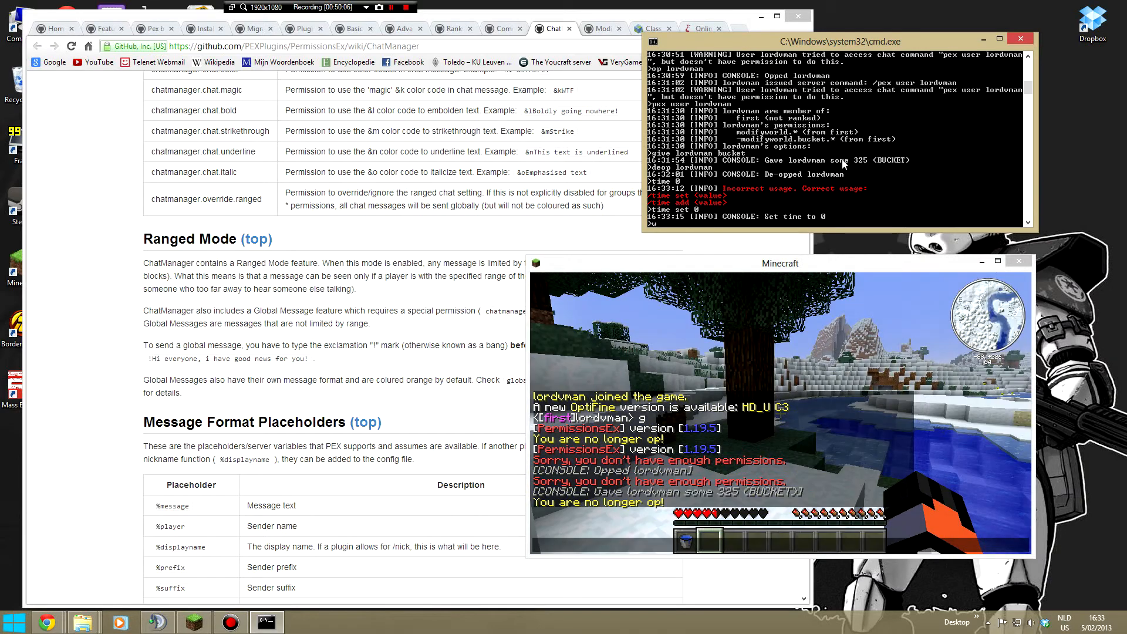
- Return to Minecraft, discard the open chat entry and move the character along the shore onto the frozen river
click(799, 338)
text(wwwwwwwwwwww)
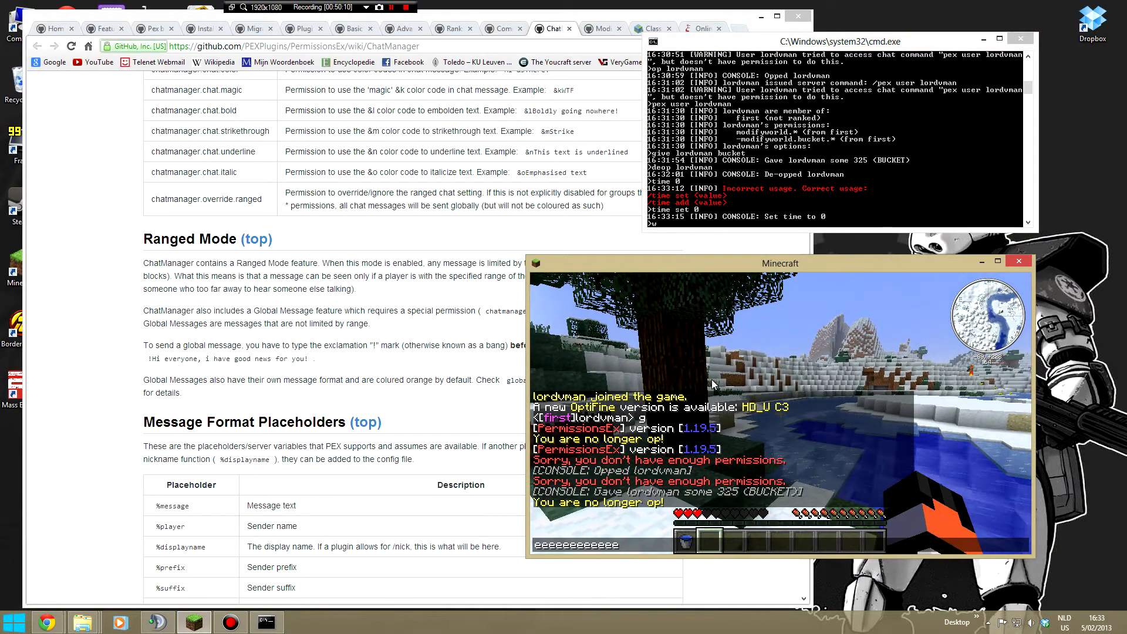
key(Escape)
key(w)
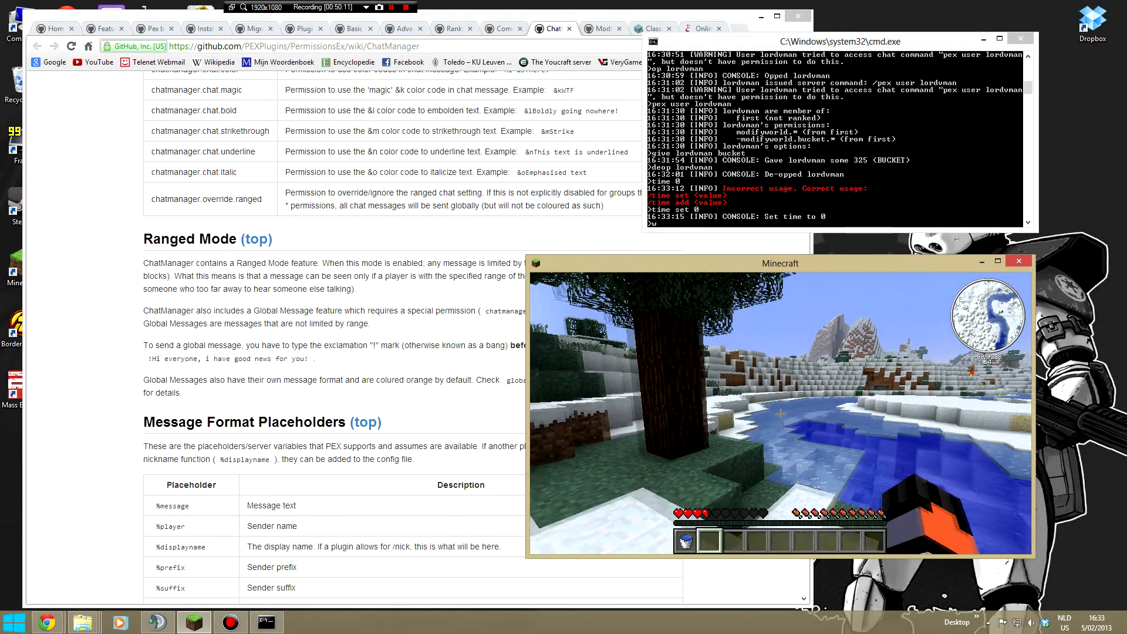
key(w)
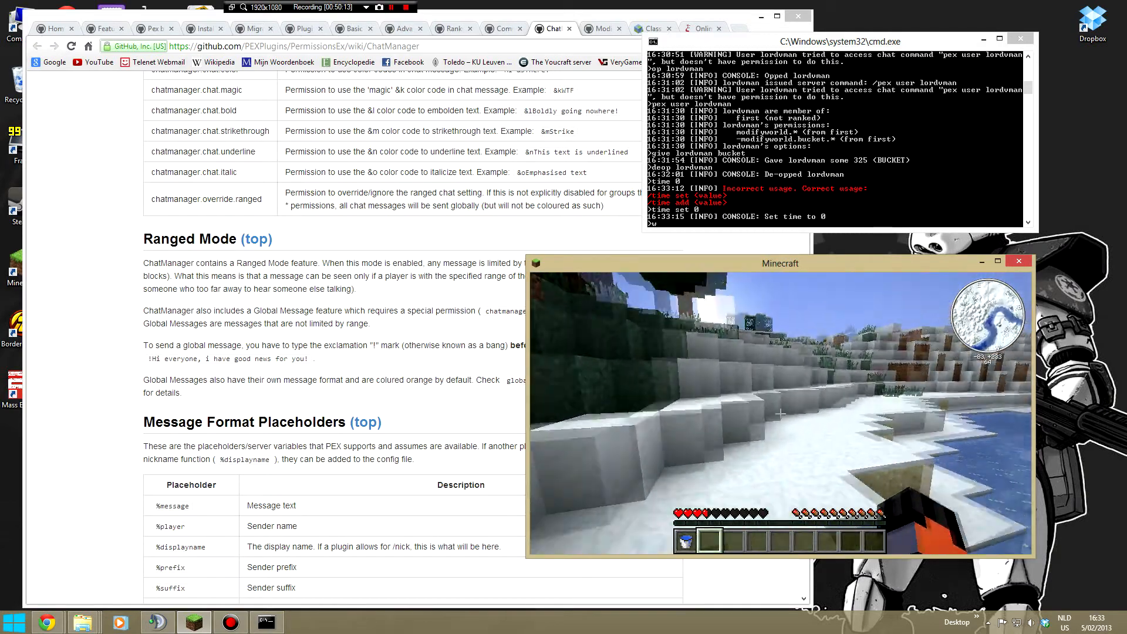
key(w)
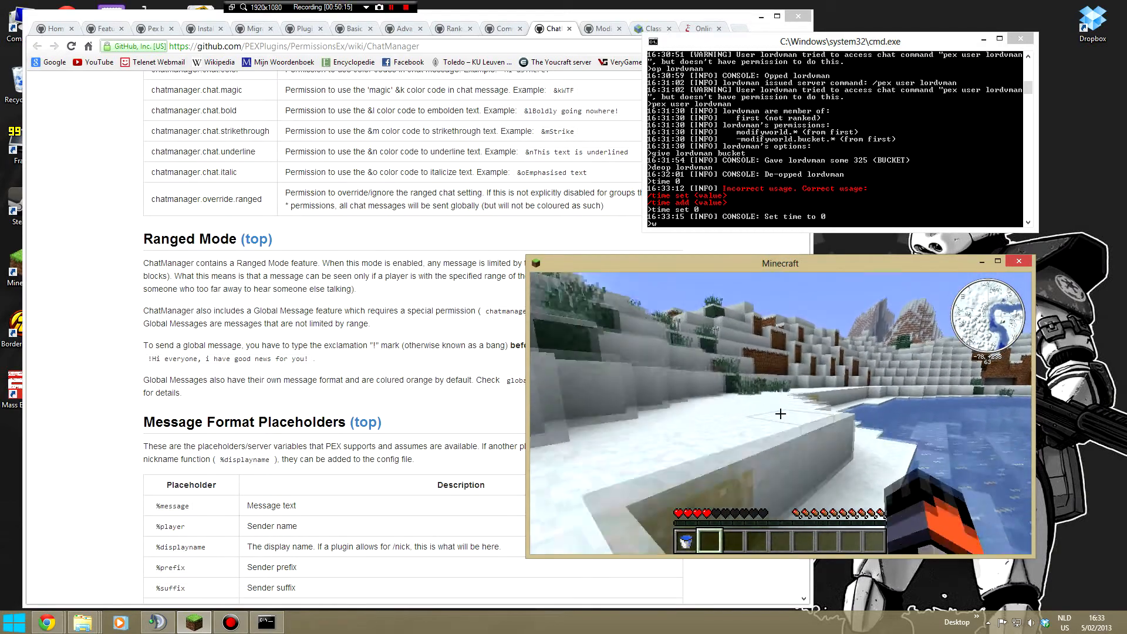
key(w)
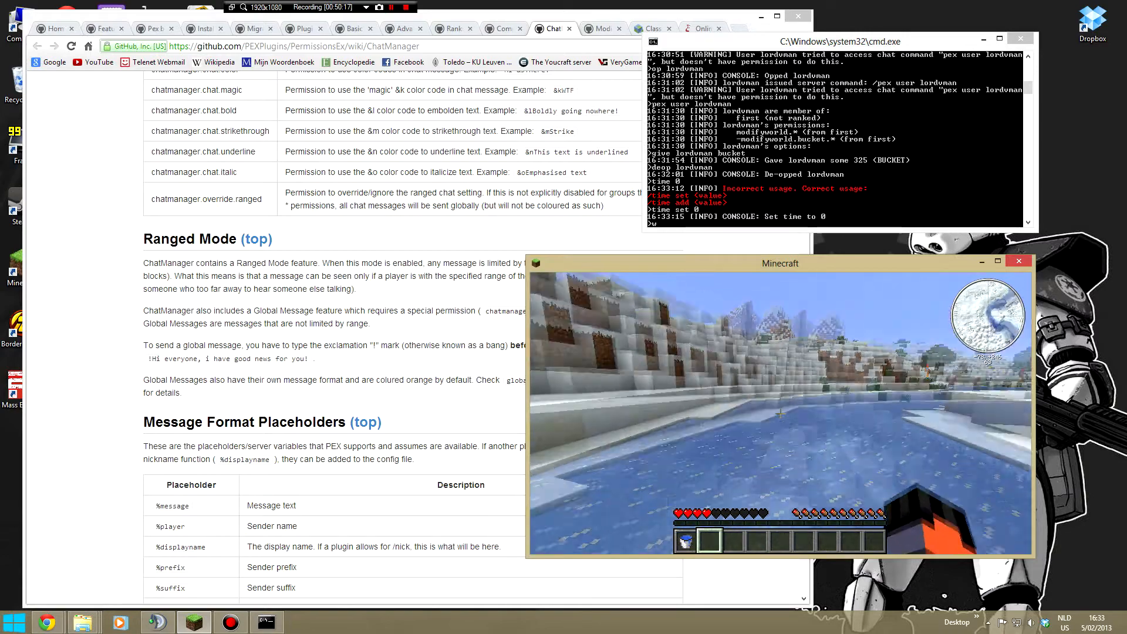
key(w)
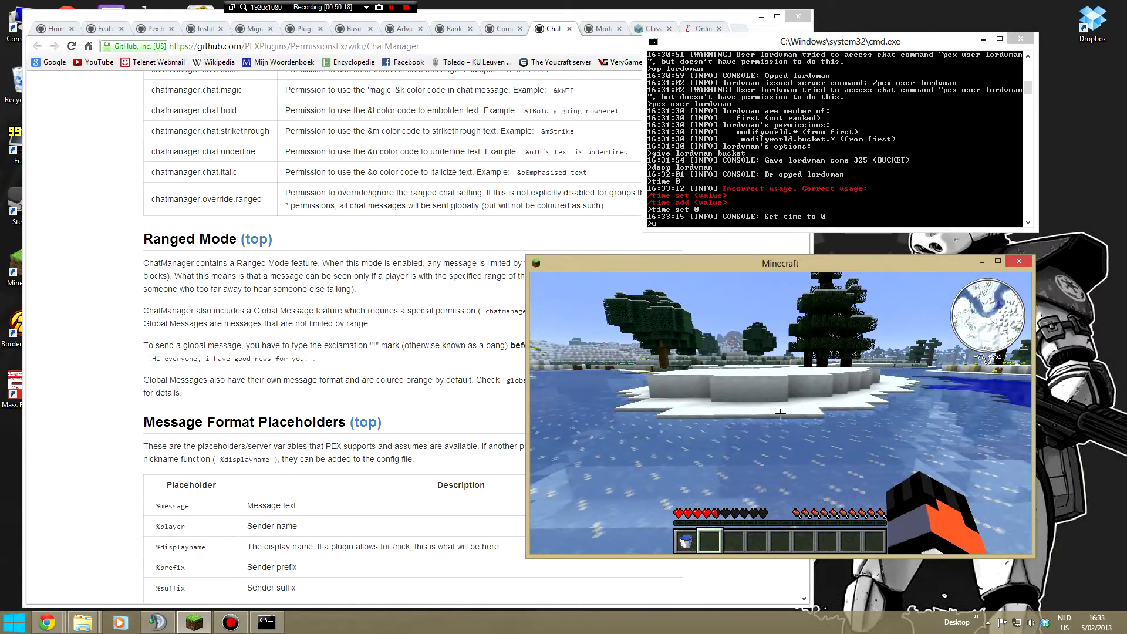
- Open the in-game chat to free the pointer, shift the Minecraft window slightly sideways and return to the server console
key(t)
click(879, 207)
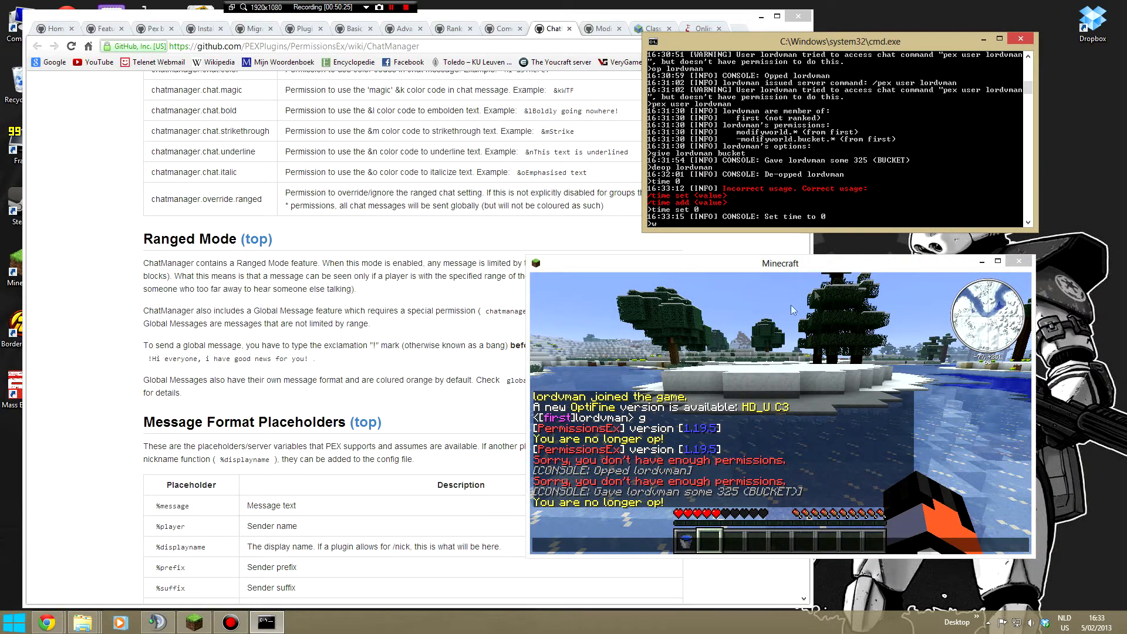
drag(756, 267, 783, 269)
click(774, 188)
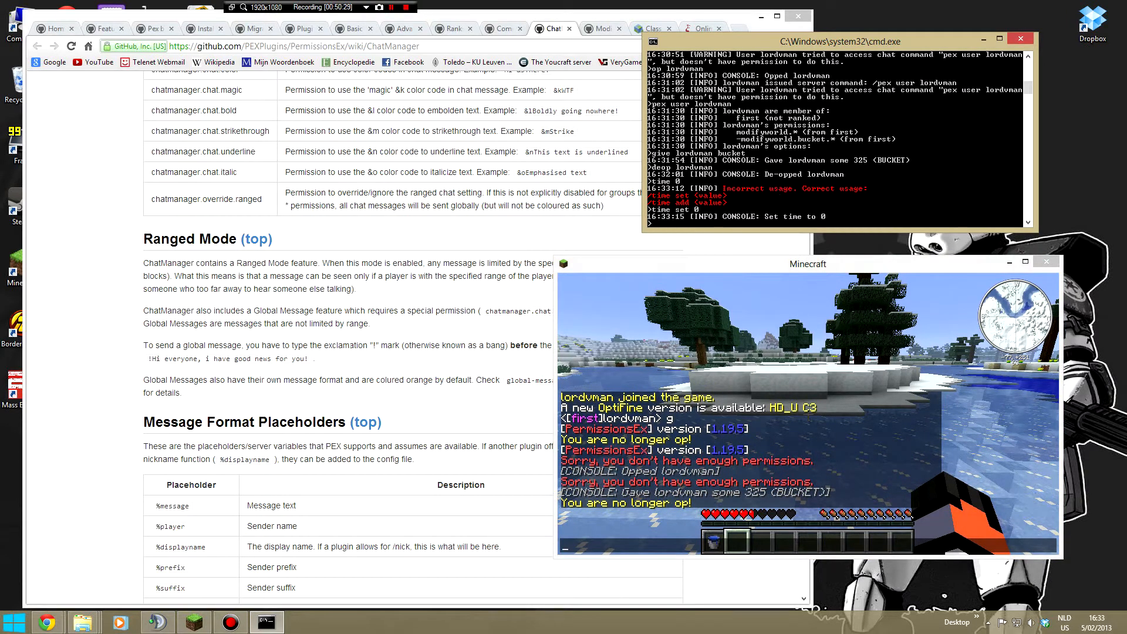
- Examine the generic, block, item and entity permission nodes on the Modifyworld wiki page in the browser, and return to the server console
click(293, 344)
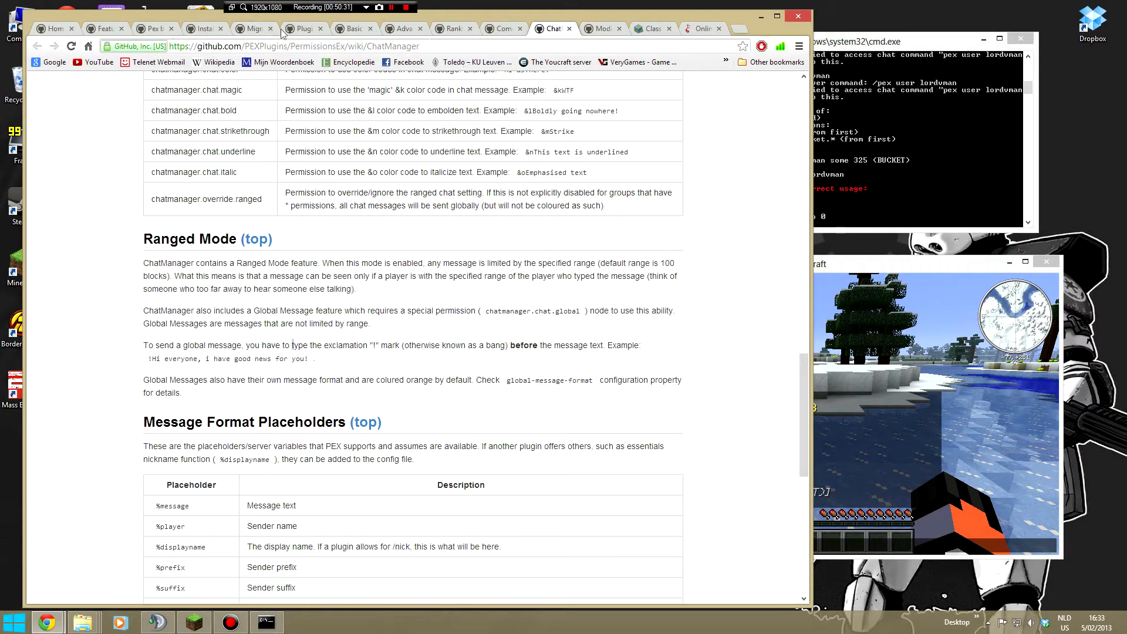
click(605, 29)
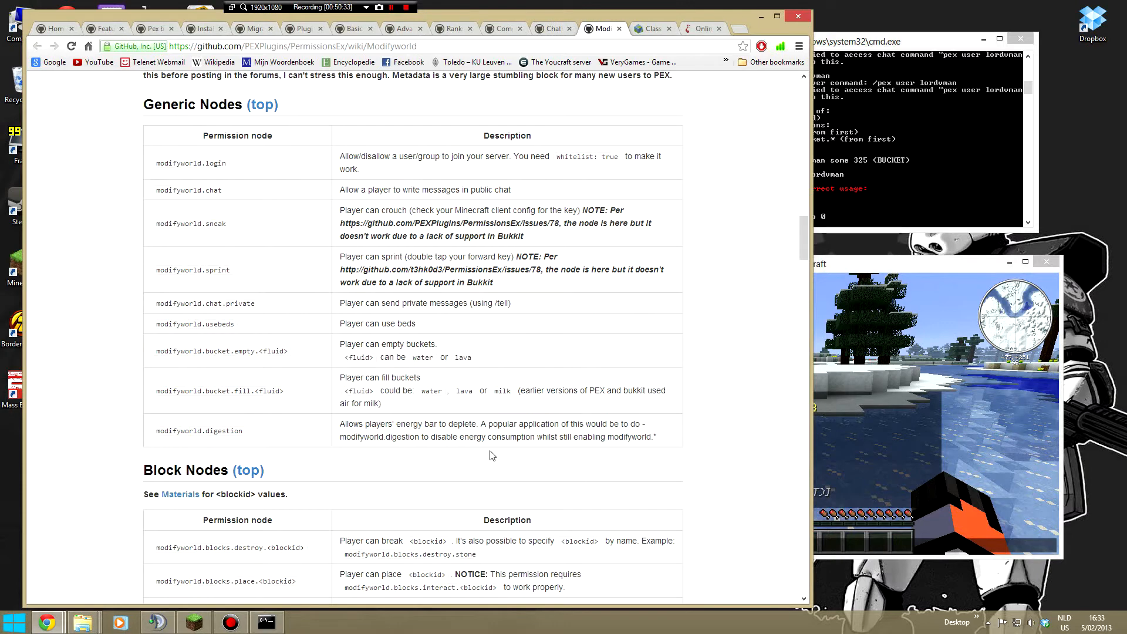
scroll(491, 442, down, 1)
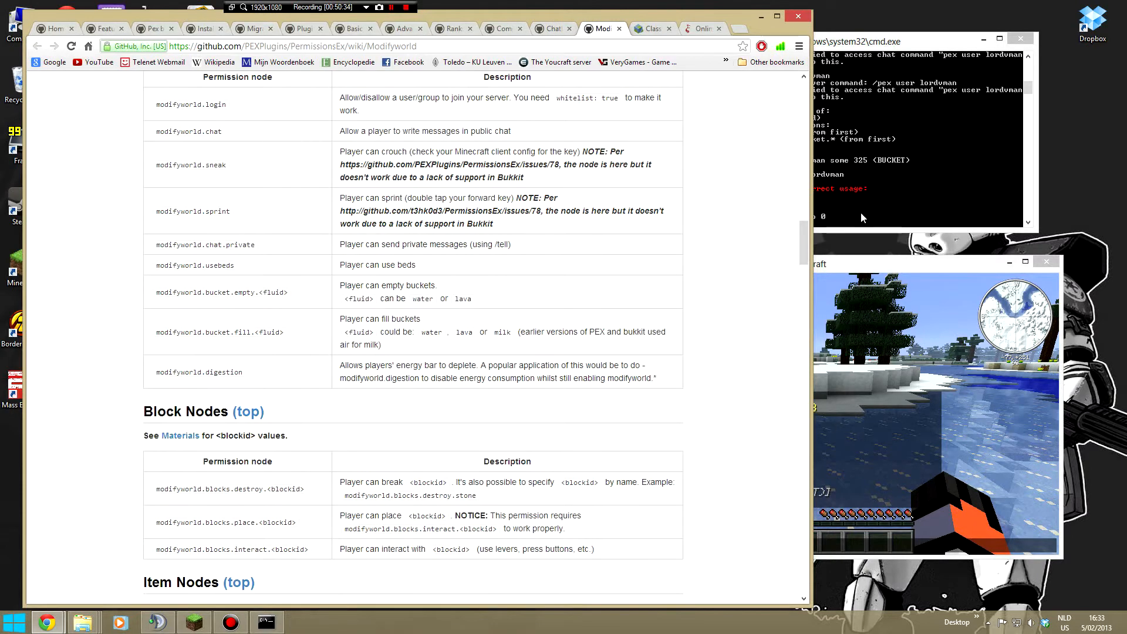
click(886, 165)
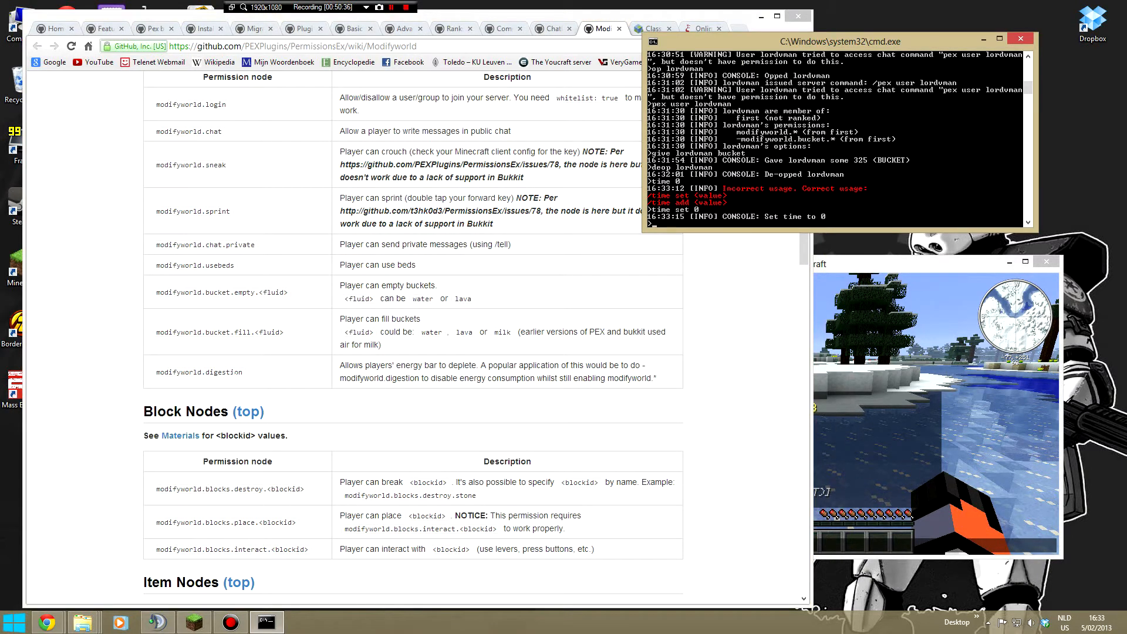
click(264, 353)
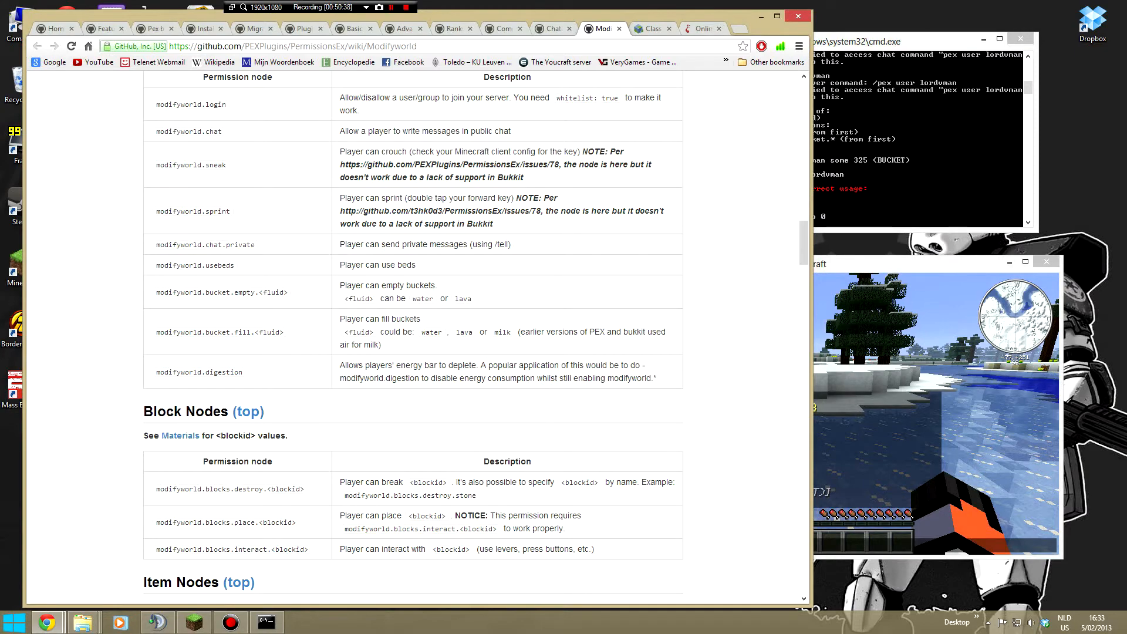
scroll(331, 404, down, 2)
scroll(332, 407, down, 6)
scroll(337, 410, down, 7)
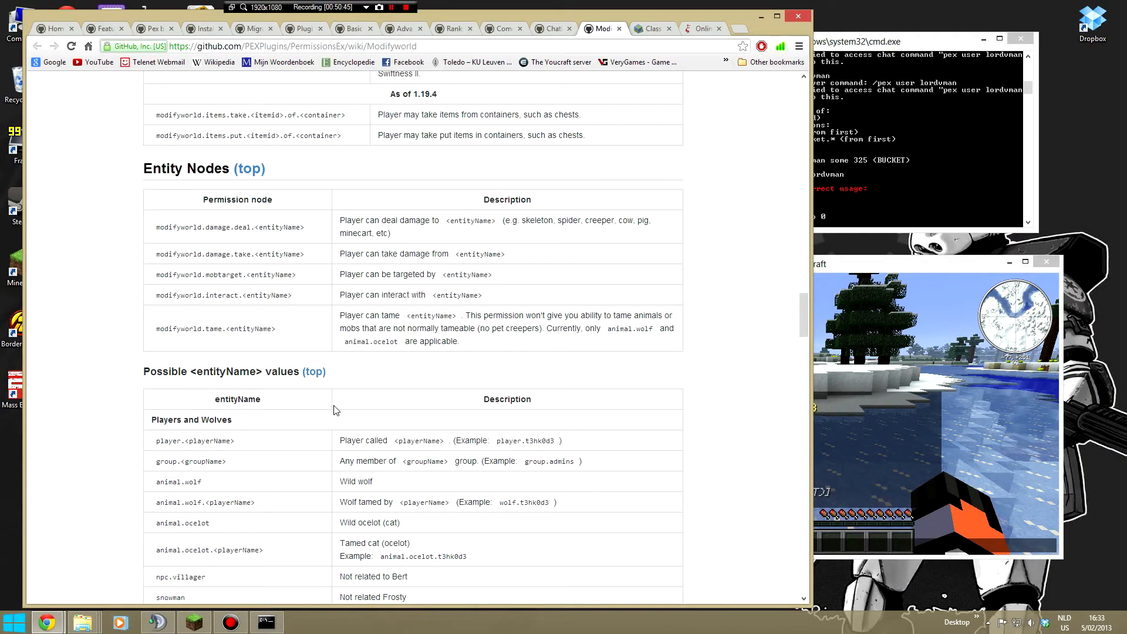
scroll(337, 410, down, 6)
scroll(346, 336, up, 14)
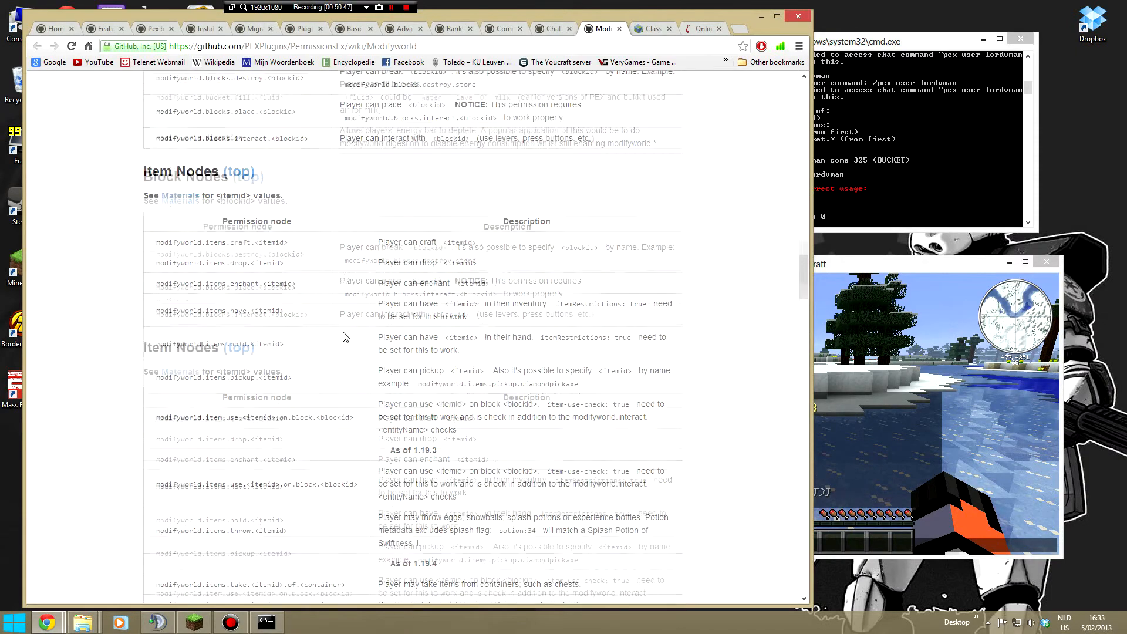
scroll(345, 337, up, 4)
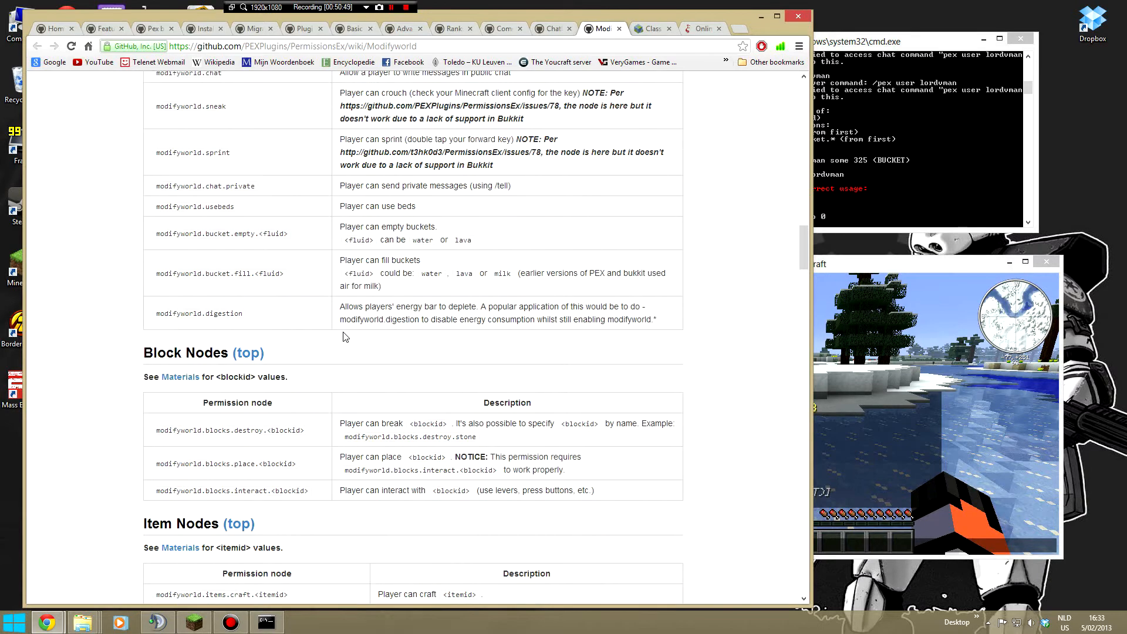
click(907, 188)
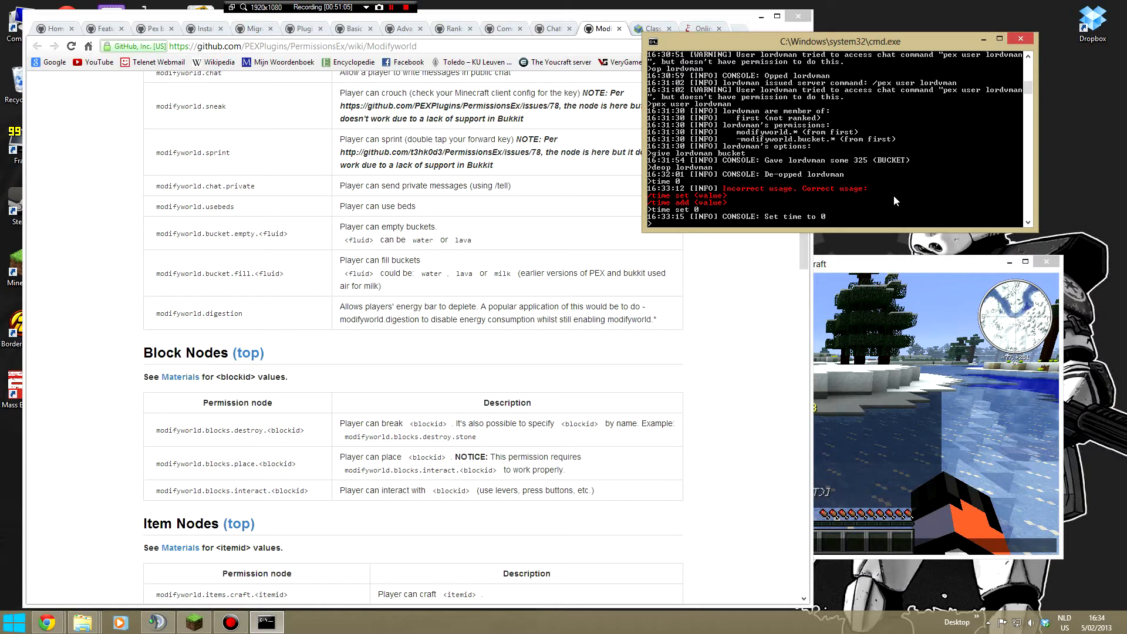
- Bring the Minecraft window beneath the server console and try to run pex group add first -modifyworld.chat
drag(841, 269, 860, 297)
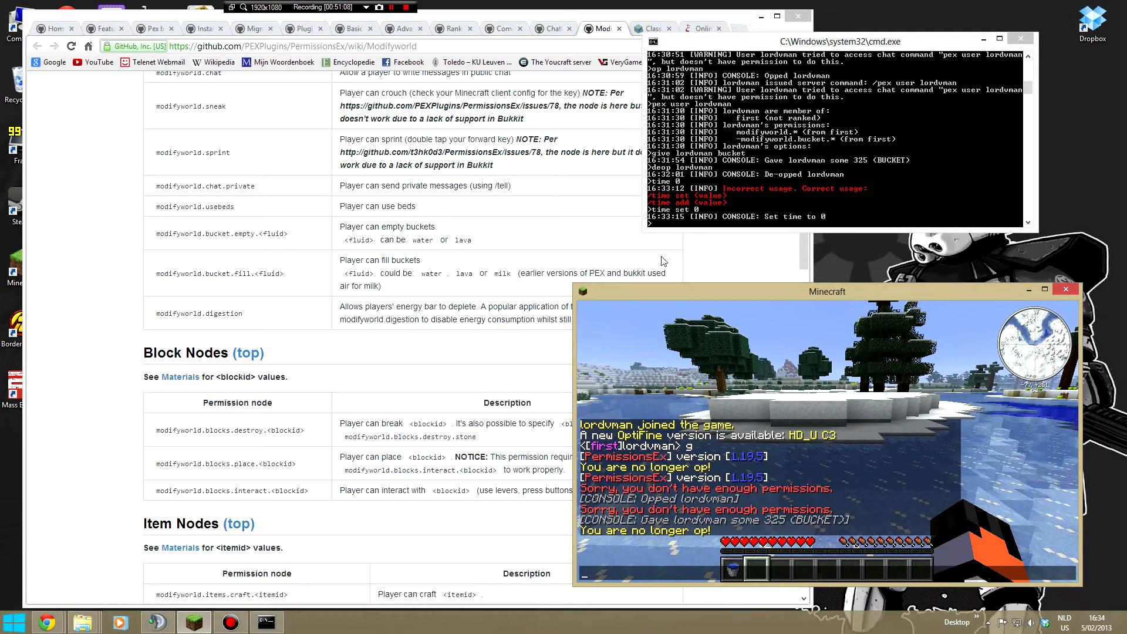
click(758, 191)
text(pex g)
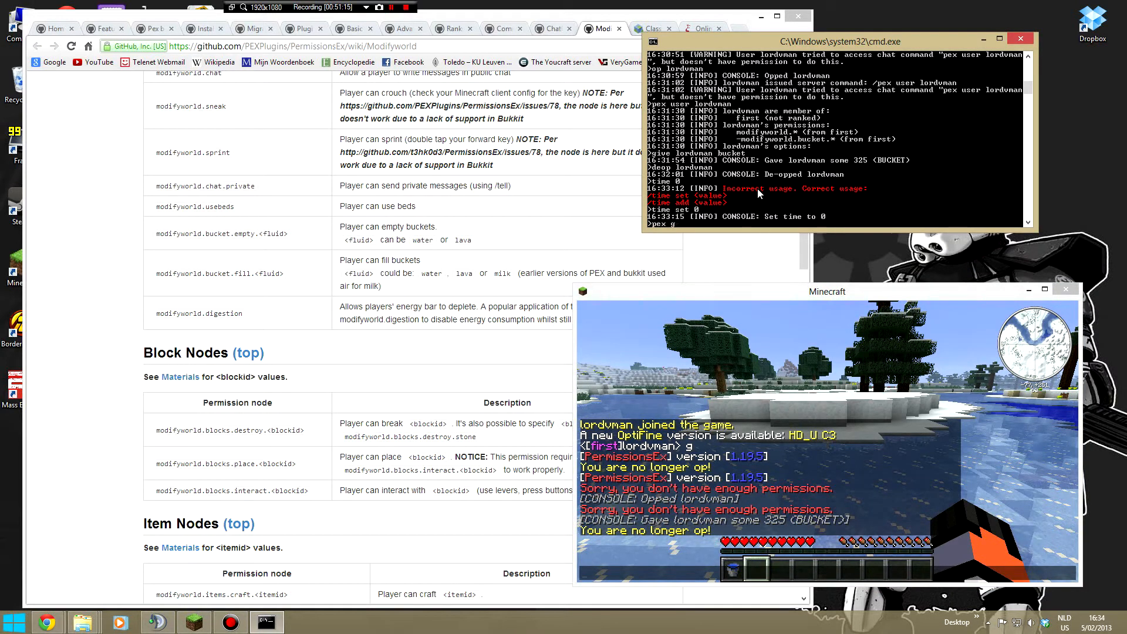
text(roup add first -modifyworld.chat)
key(Return)
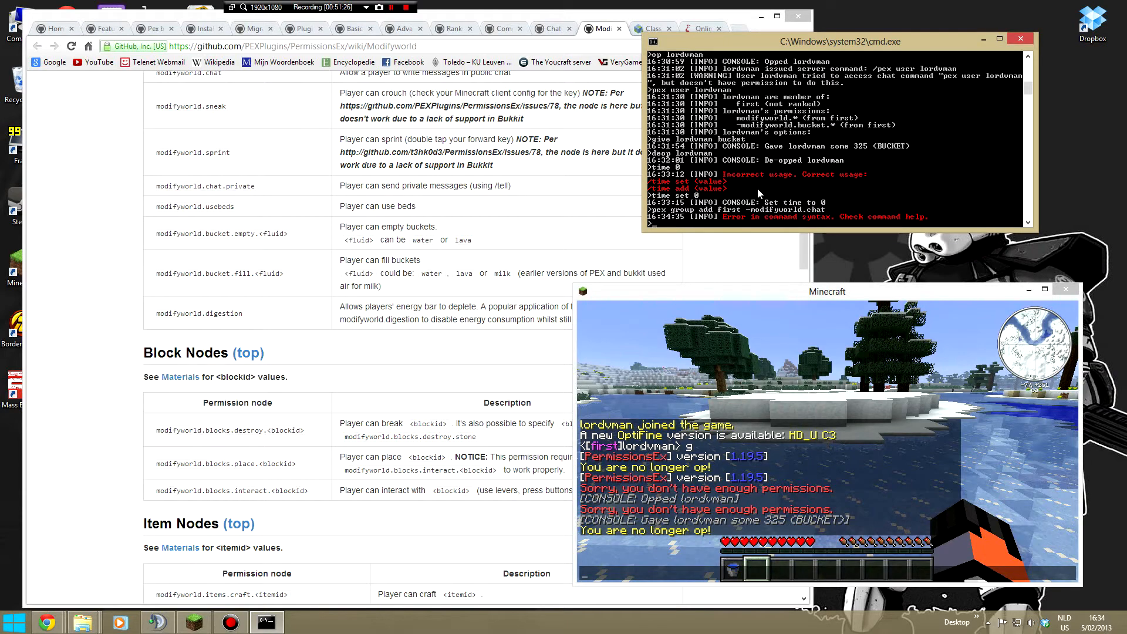
- Deny public chat to the first group by running the reordered command pex group first add -modifyworld.chat
key(Up)
key(Left)
key(Left)
key(Left)
key(Left)
key(Left)
key(Left)
key(Left)
key(Left)
key(Left)
key(Left)
key(Left)
key(Left)
key(Left)
key(Left)
key(Left)
key(Left)
key(Left)
key(BackSpace)
key(BackSpace)
key(BackSpace)
key(BackSpace)
key(BackSpace)
key(BackSpace)
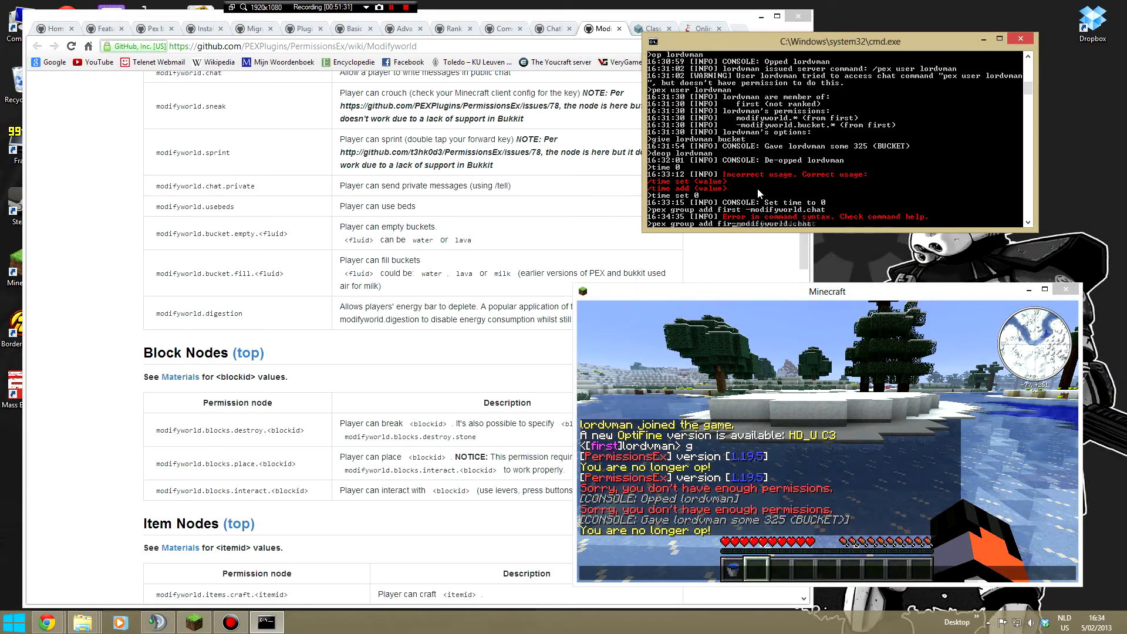
key(Left)
key(Left)
key(Left)
key(Left)
text(first)
key(Return)
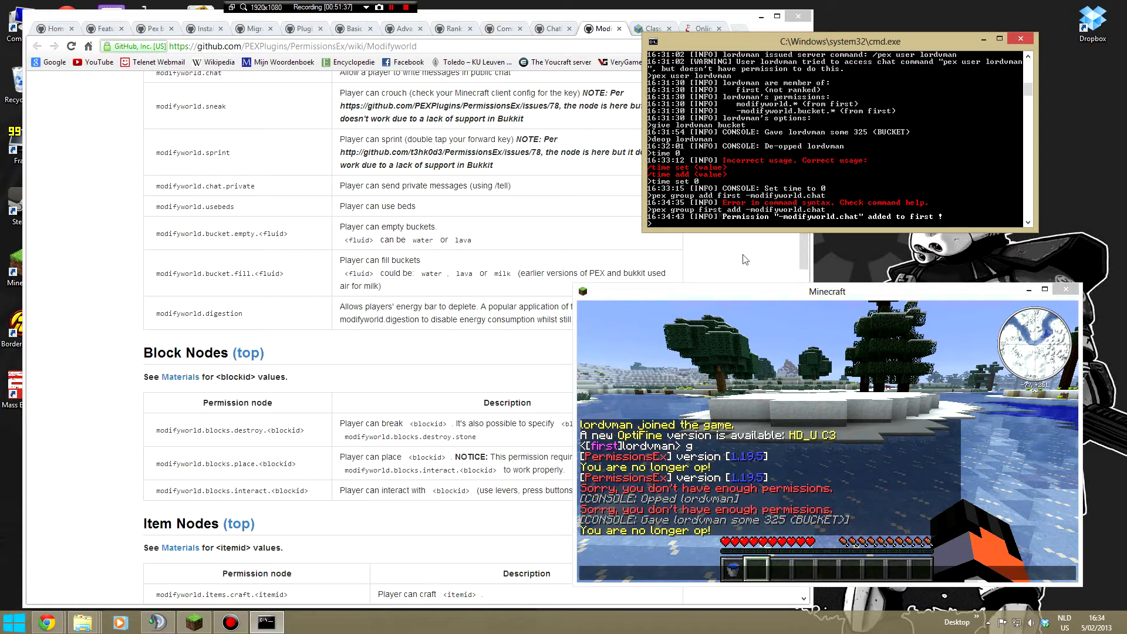
- Move the Minecraft window out of view, return to it from the console and place it just below the console
drag(782, 295, 0, 336)
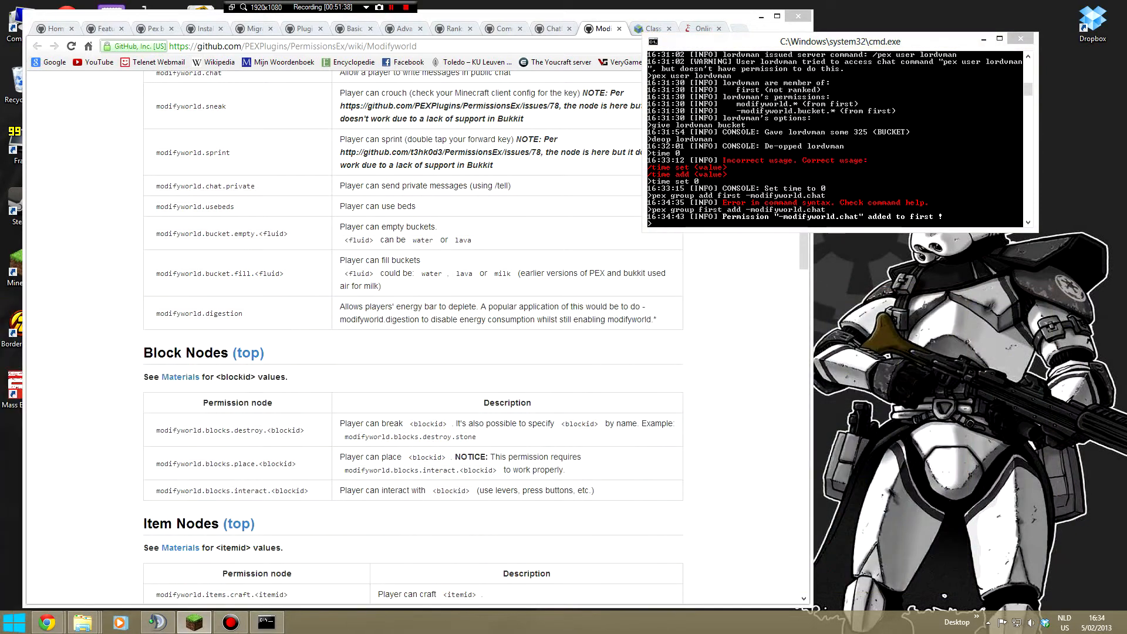
click(754, 161)
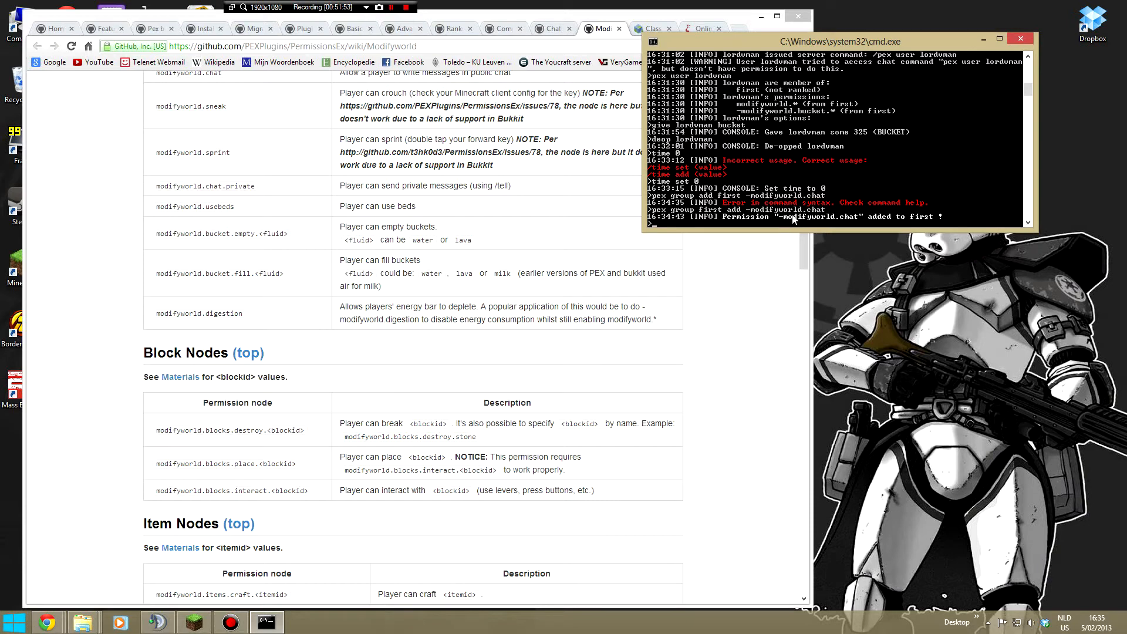
key(alt+Tab)
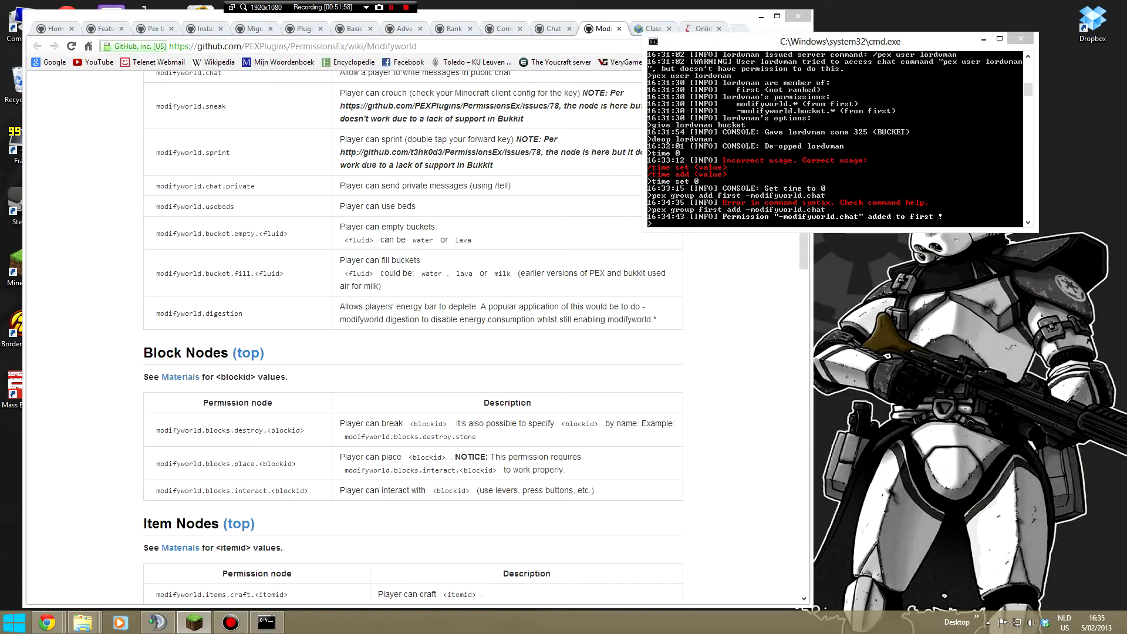
drag(0, 307, 787, 257)
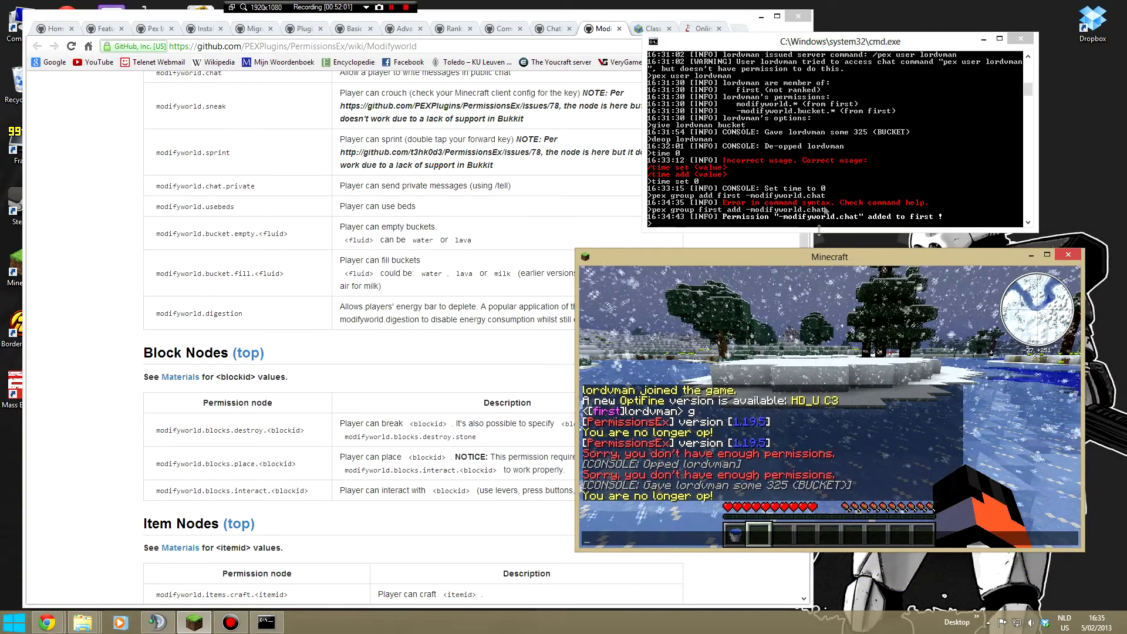
key(BackSpace)
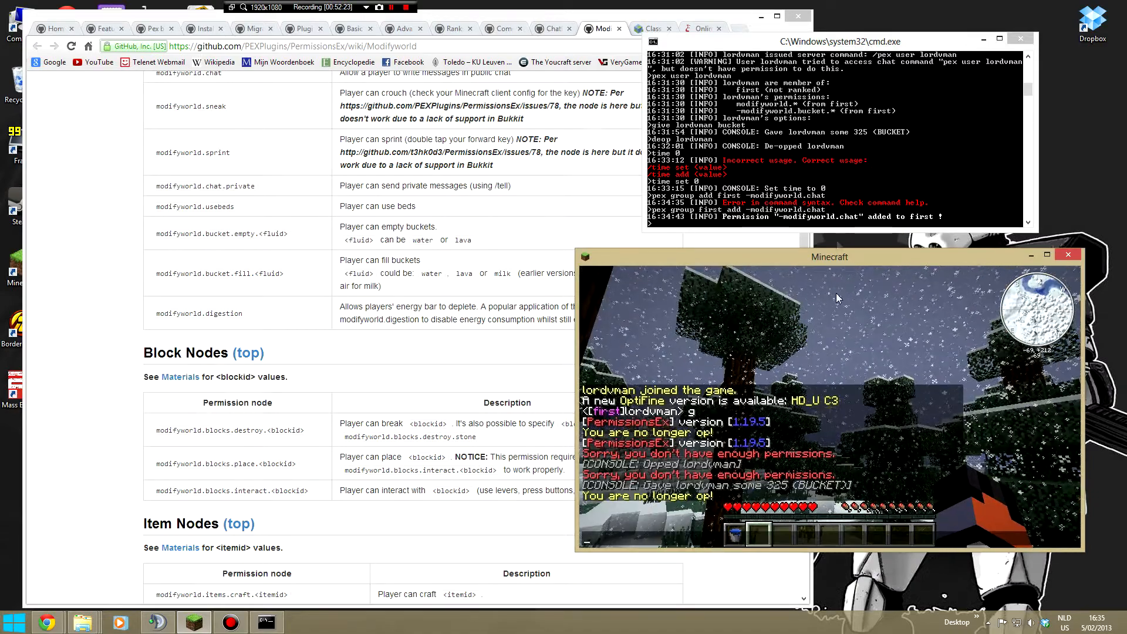
- Set the player's group to admin with the pex user group set command in the server console
click(834, 207)
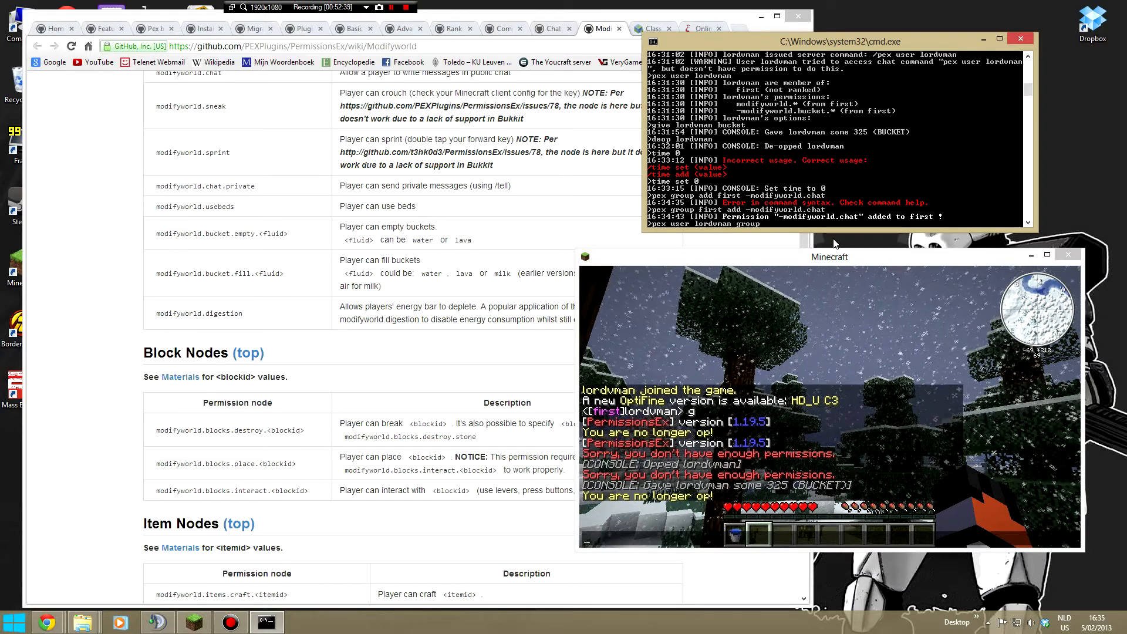
text(et)
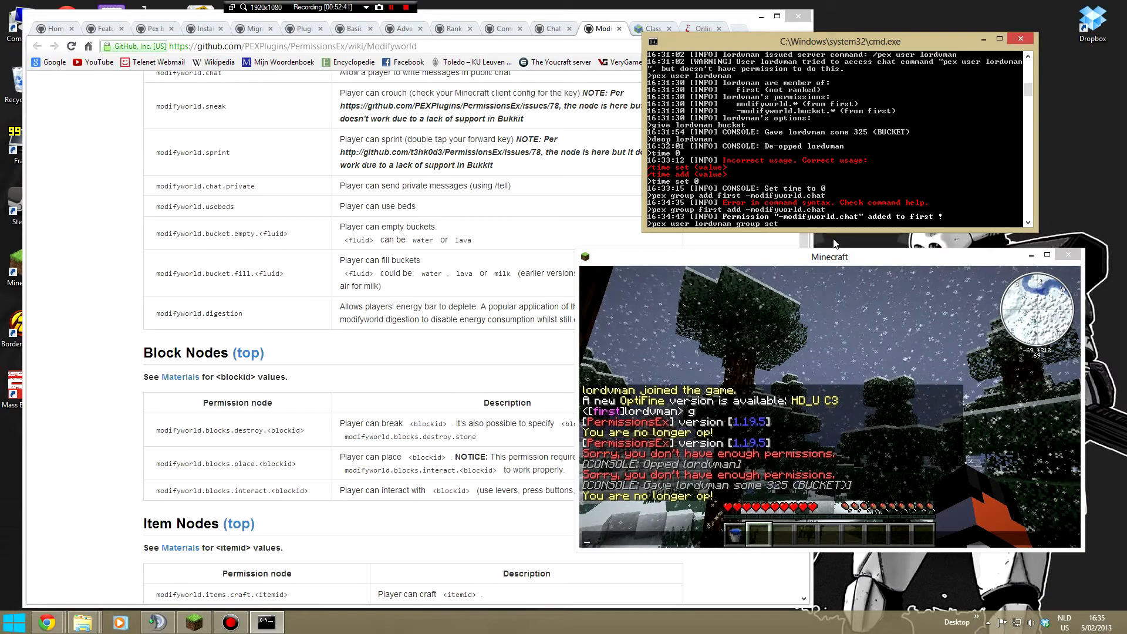
text(|add)
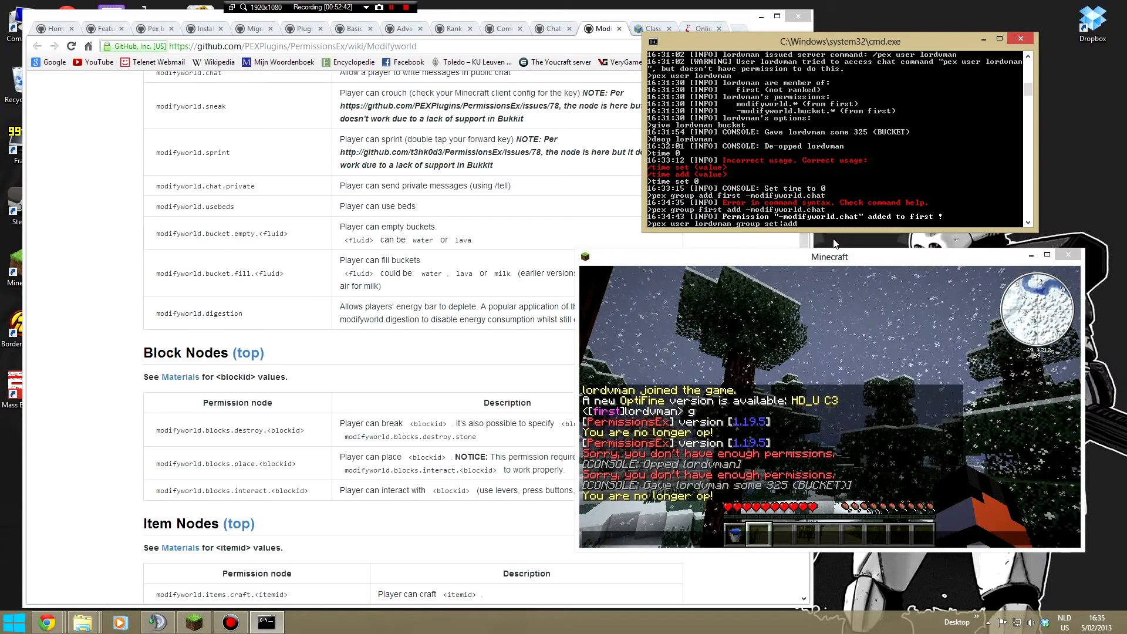
text(|remove)
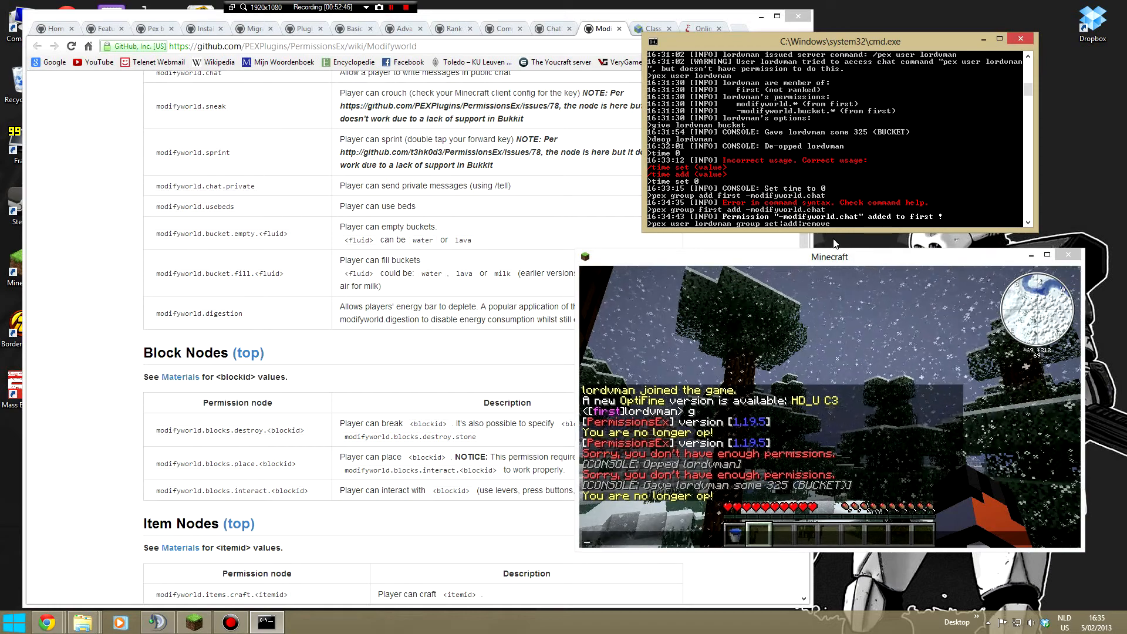
key(BackSpace)
key(BackSpace)
key(BackSpace)
key(BackSpace)
key(BackSpace)
key(BackSpace)
key(BackSpace)
key(BackSpace)
key(BackSpace)
key(BackSpace)
key(BackSpace)
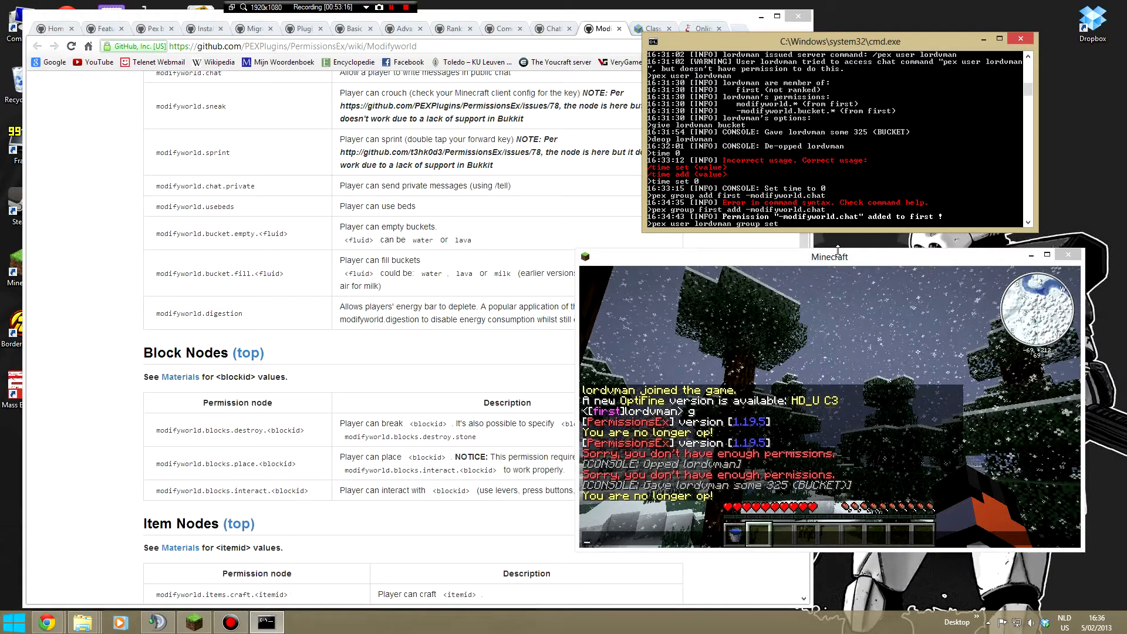
text(admin)
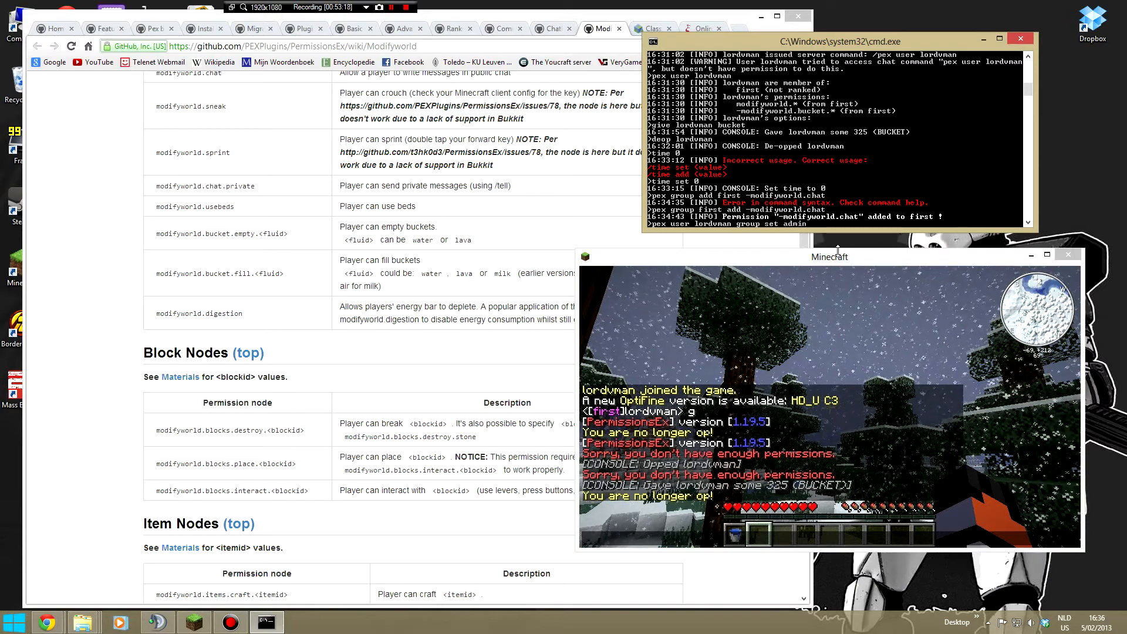
key(Return)
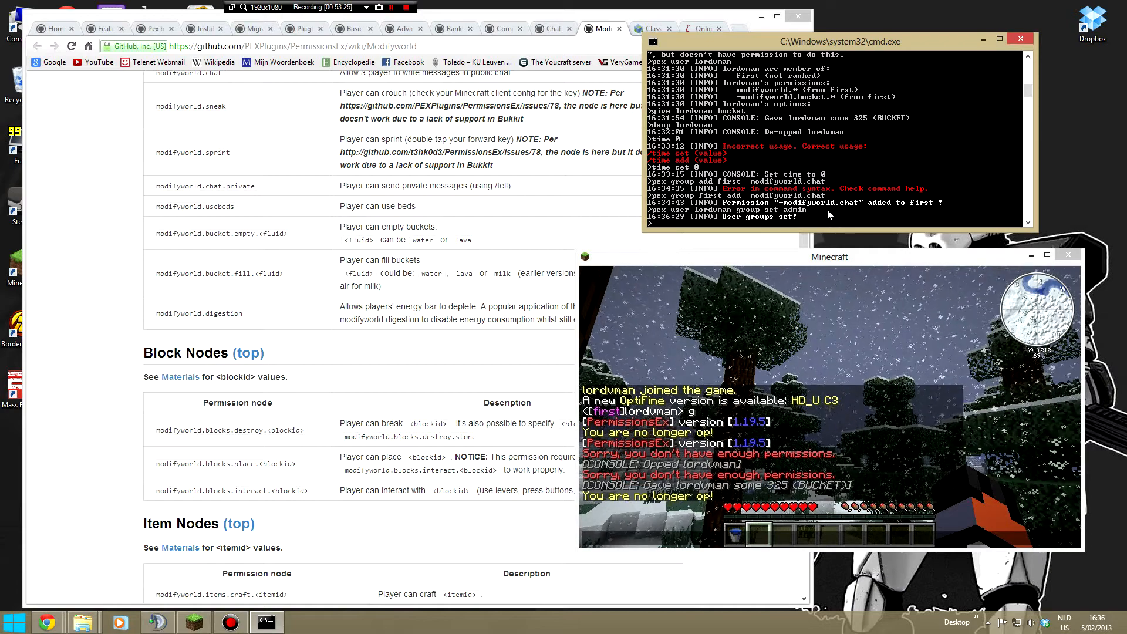
- Give the admin group all permissions by running pex group admin add * in the console
text(pex)
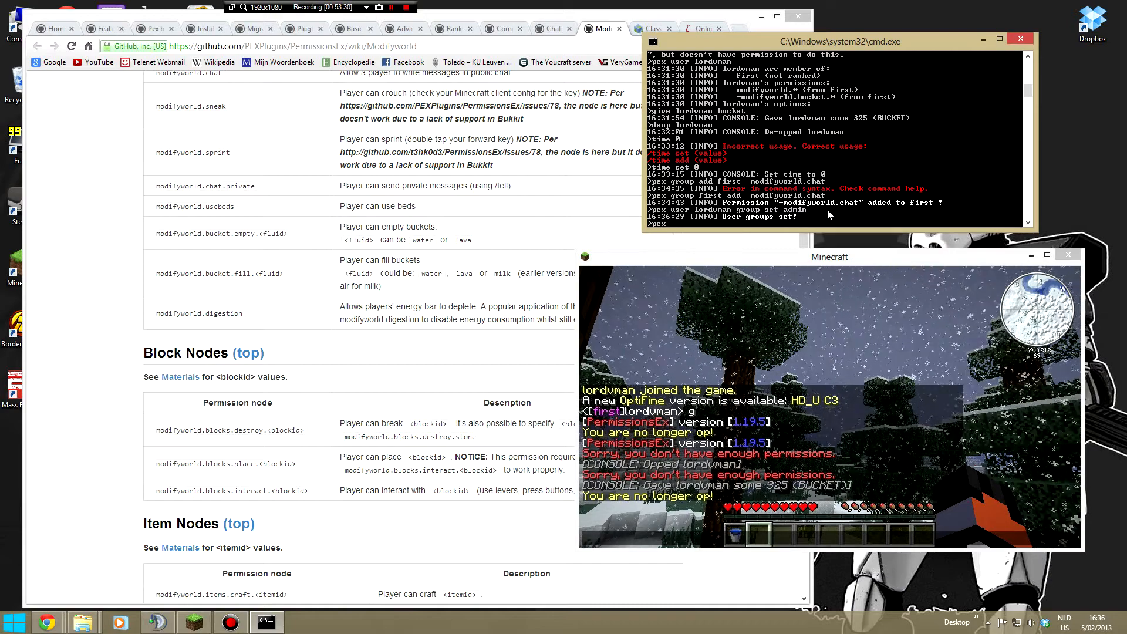
text( group)
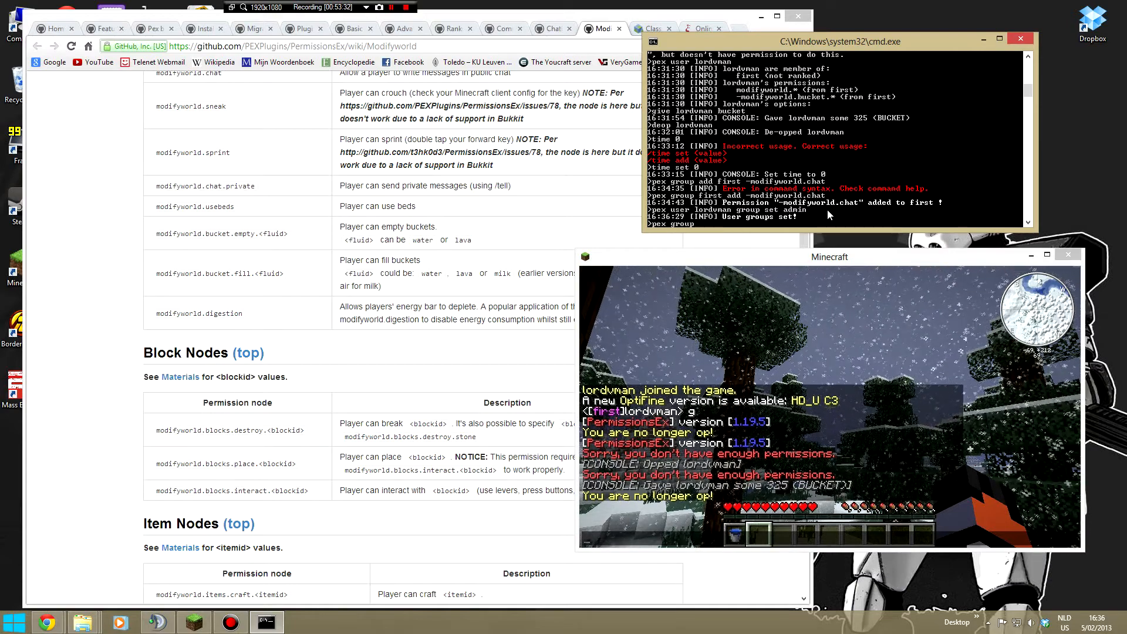
text( admin add *)
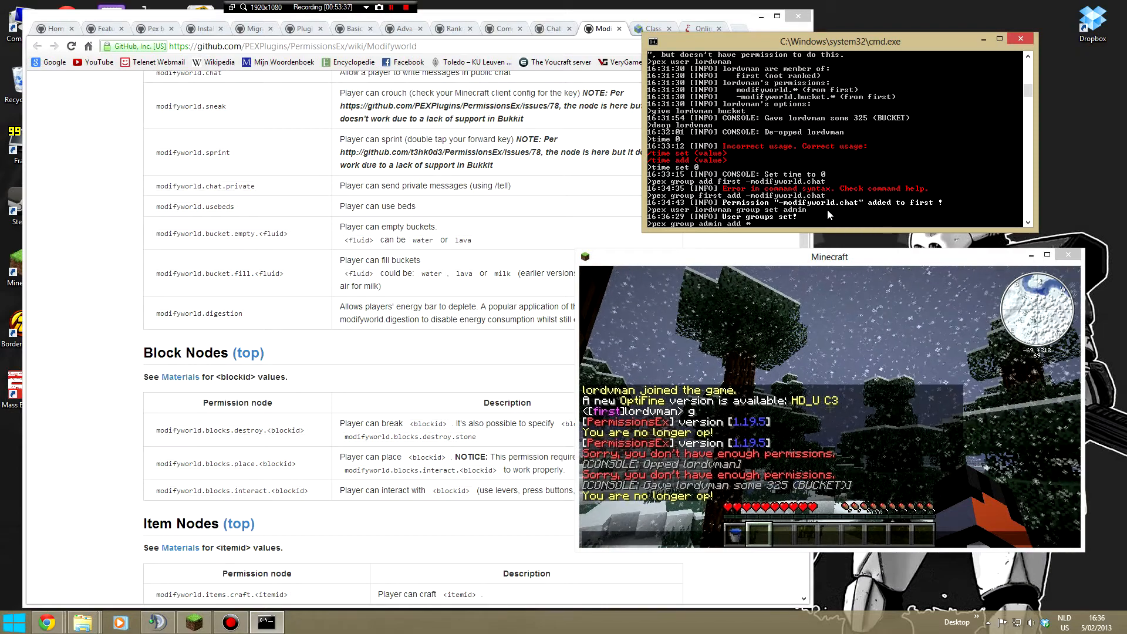
key(Return)
- Return to Minecraft, leave the open chat entry and send the chat message f to test the admin prefix and suffix
click(834, 328)
key(Escape)
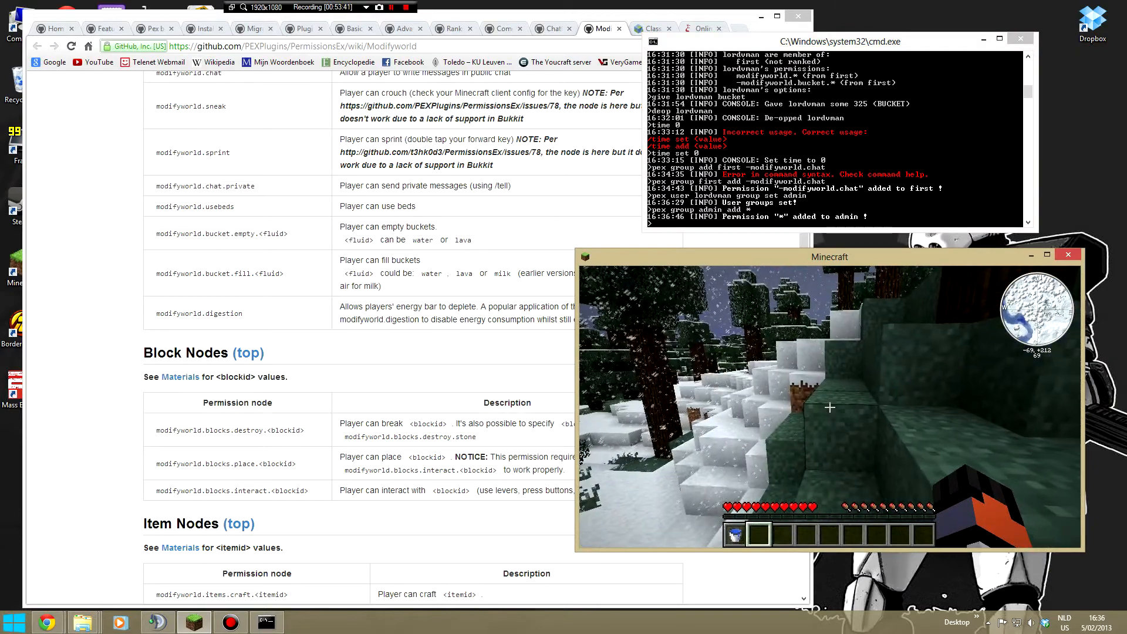
text(tf)
key(Return)
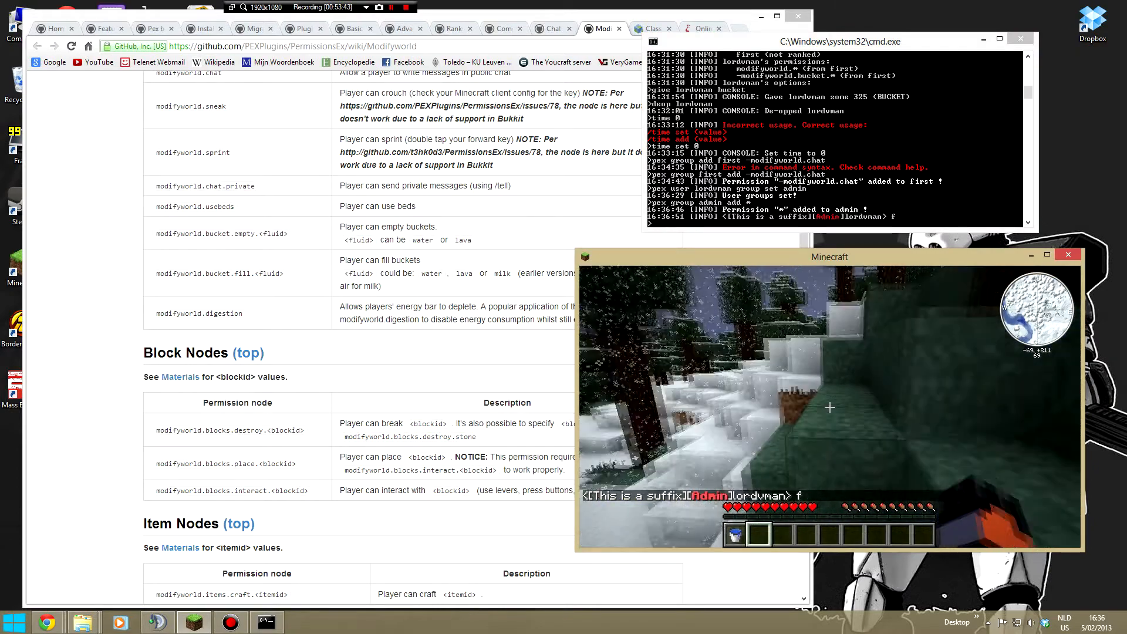
- Walk the character forward through the snowy forest and open the in-game chat to free the pointer
key(w)
key(space)
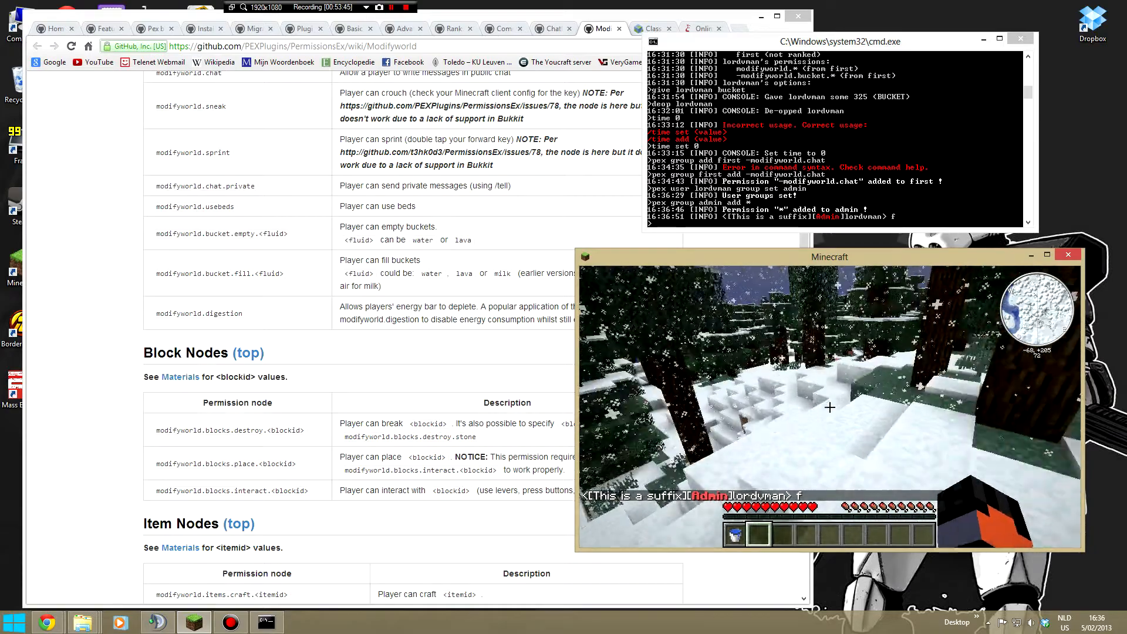
key(w)
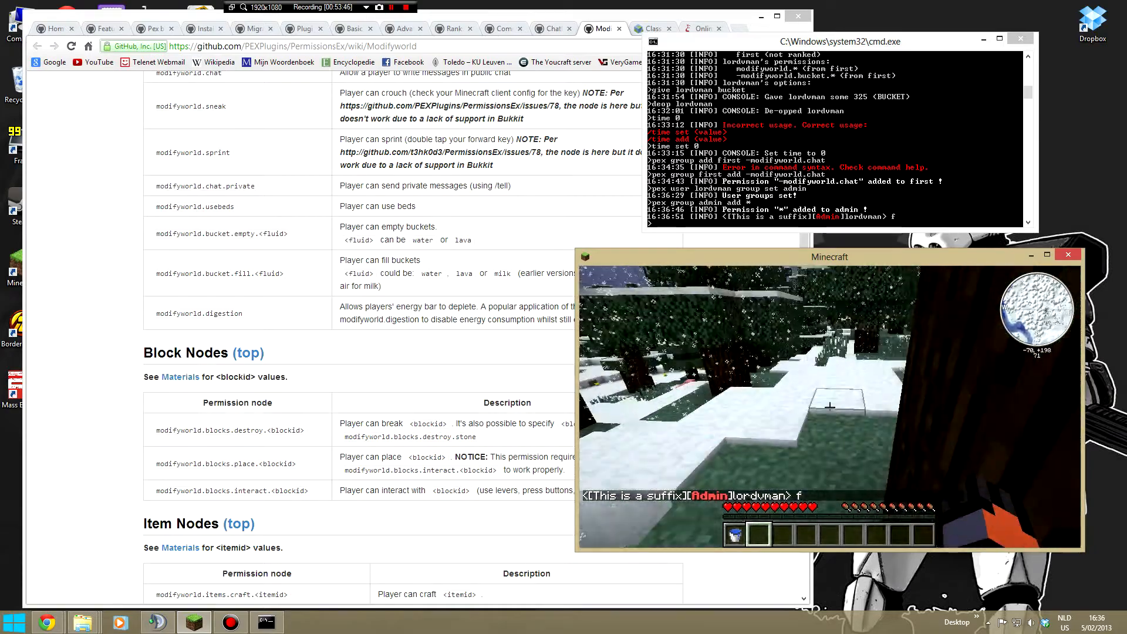
key(t)
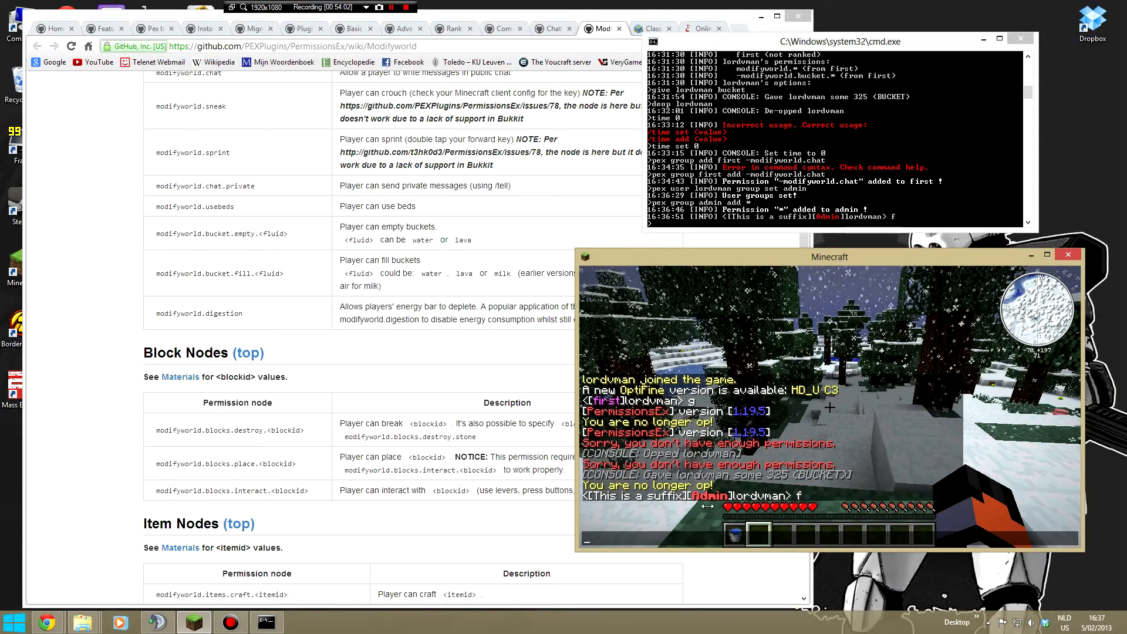
- Open ChatManager's config.yml in Notepad++ and change message-format to %suffix %prefix %player %message, without angle brackets
click(82, 622)
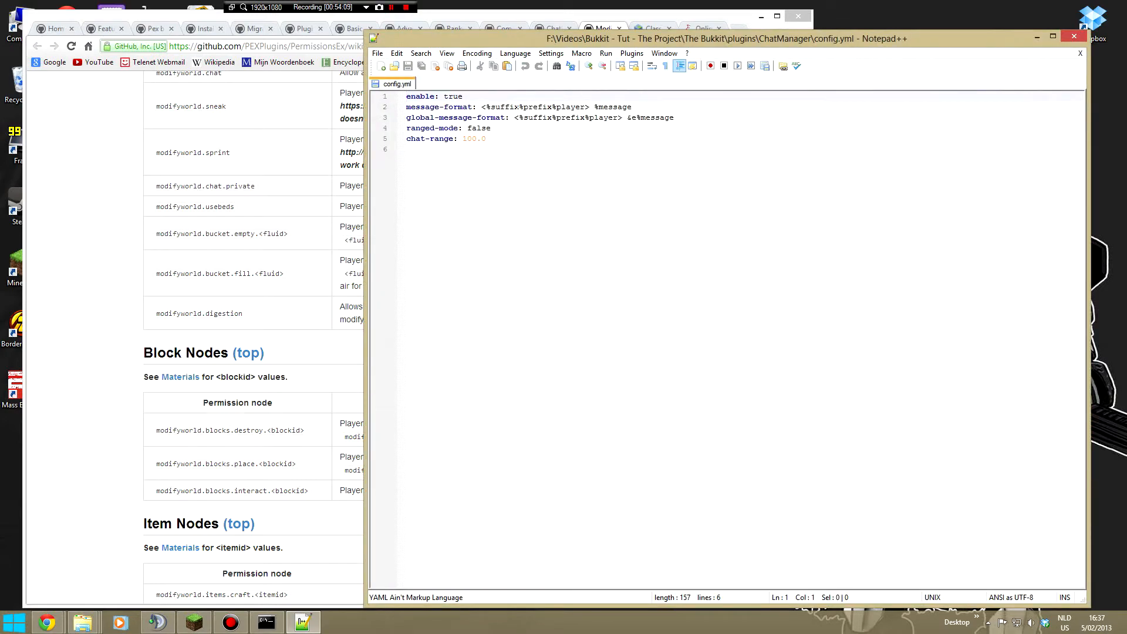
click(518, 107)
click(556, 107)
key(BackSpace)
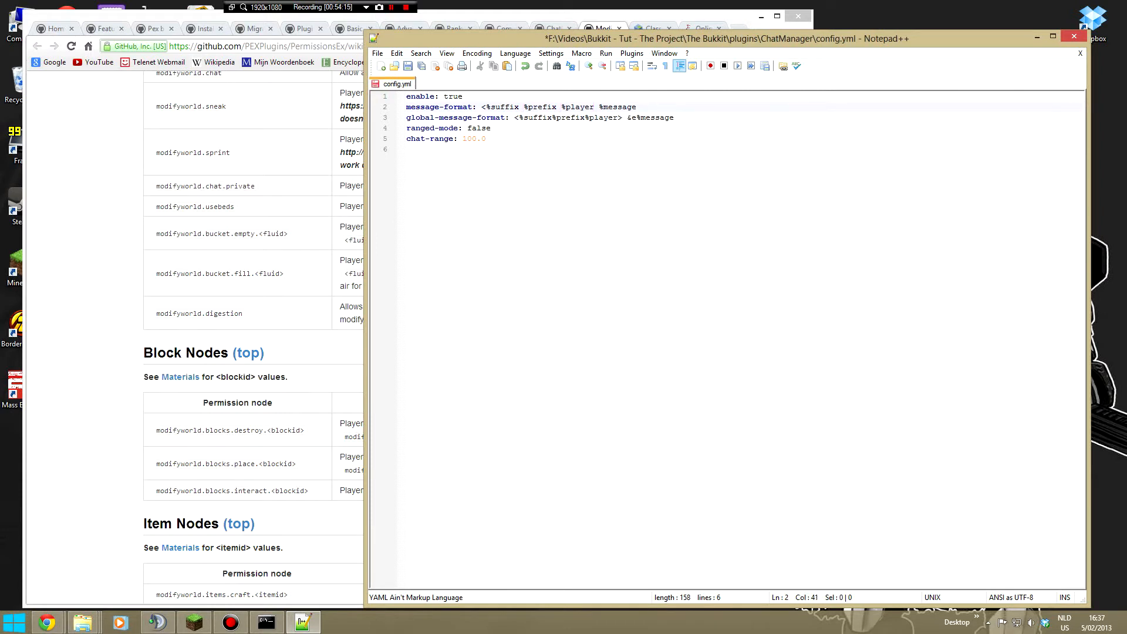
click(486, 107)
key(BackSpace)
- Remove the angle brackets around the suffix, prefix and player placeholders in global-message-format
click(520, 117)
key(BackSpace)
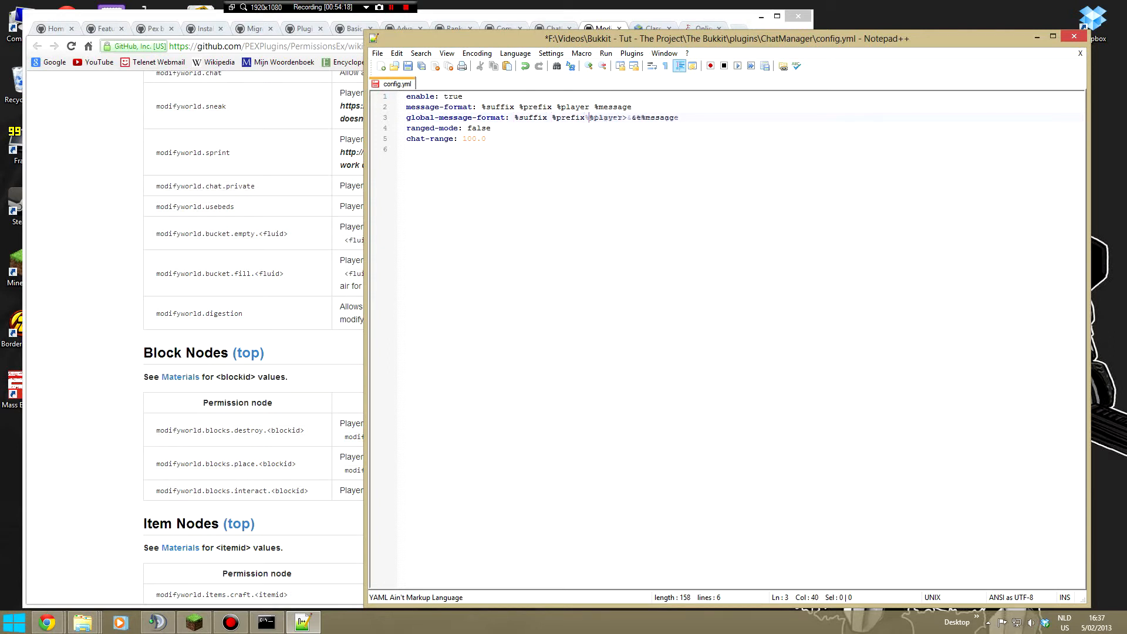
text(\)
key(BackSpace)
key(BackSpace)
- Remove the spaces between %suffix, %prefix and %player in message-format, save ChatManager's config.yml and close Notepad++
key(BackSpace)
key(BackSpace)
click(519, 106)
key(BackSpace)
click(552, 106)
key(BackSpace)
click(408, 66)
right_click(401, 82)
click(418, 87)
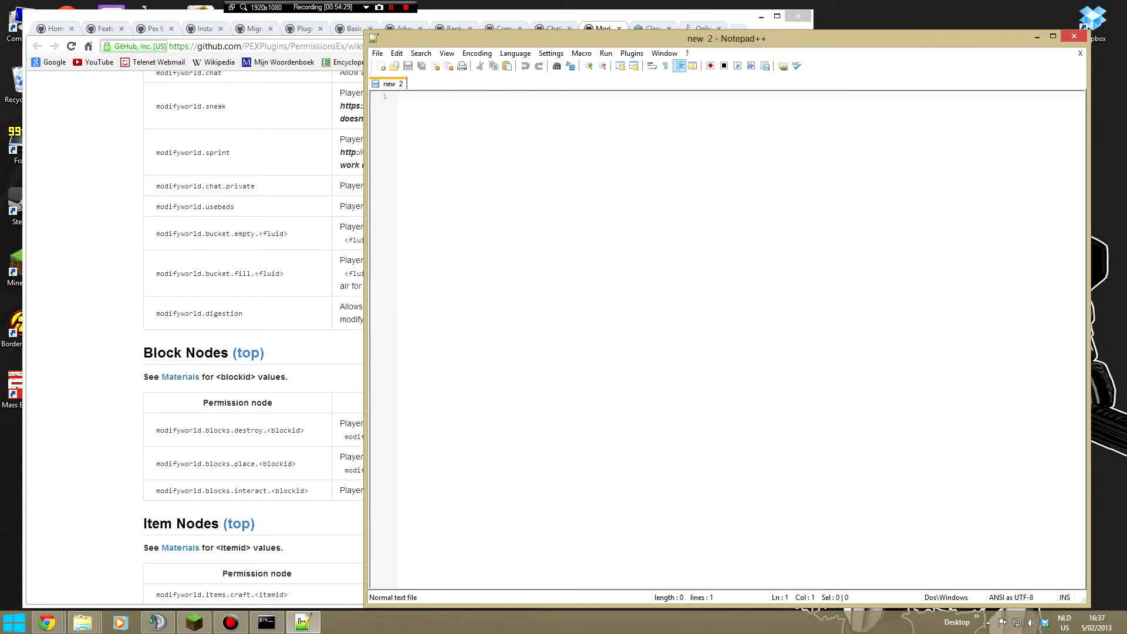
click(1075, 37)
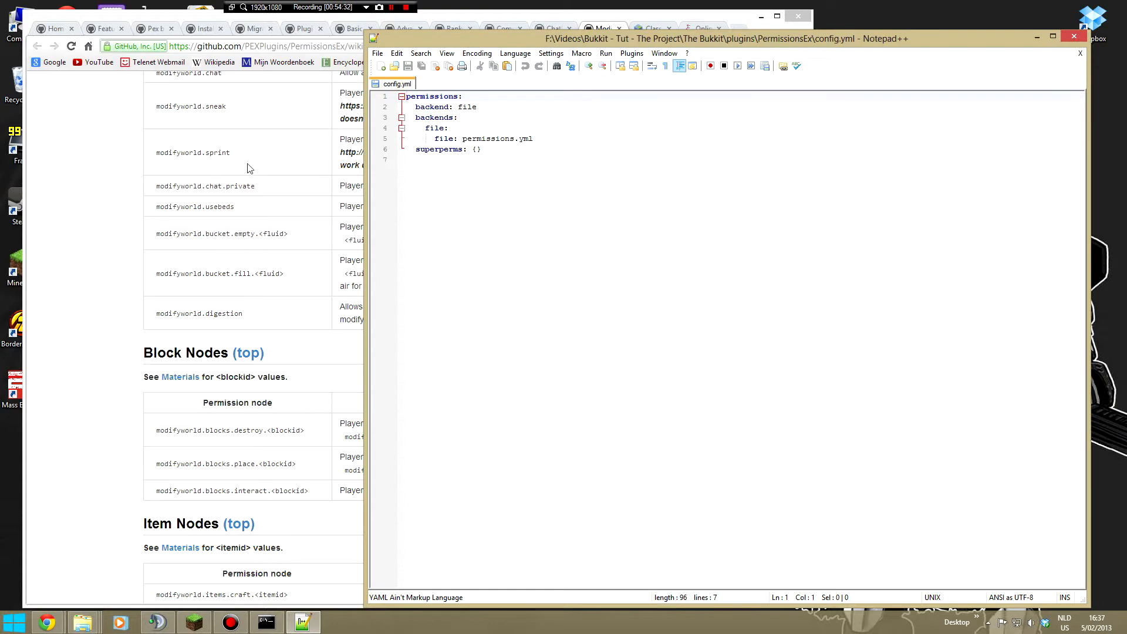
- Close PermissionsEx's config.yml, open its permissions.yml and examine the users section with the player's group entry
right_click(388, 88)
click(419, 90)
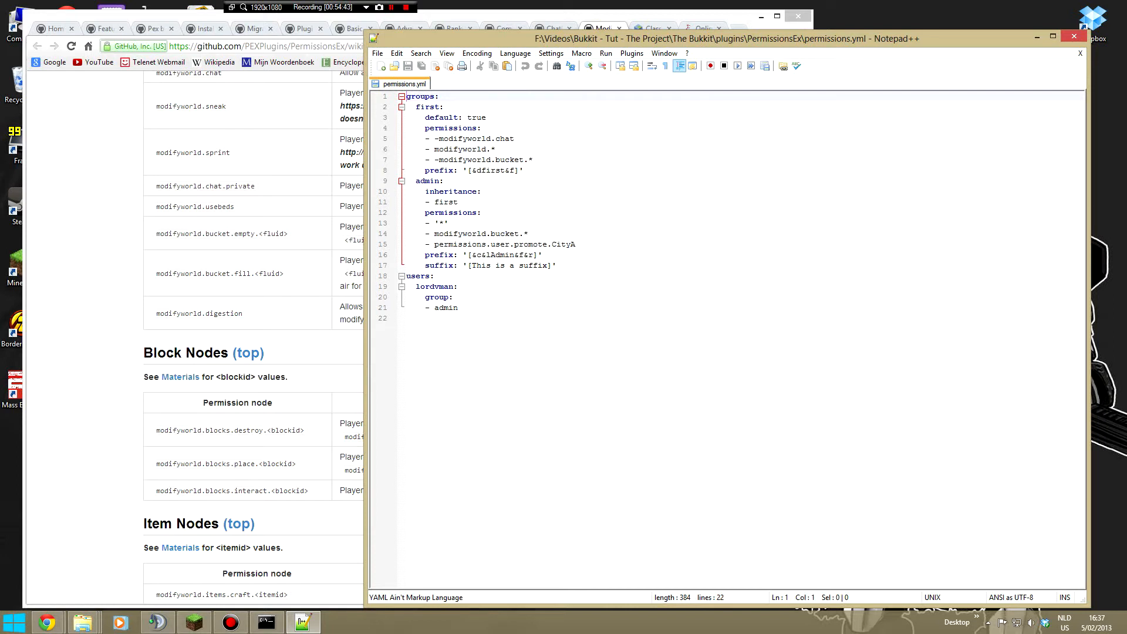
drag(459, 307, 406, 276)
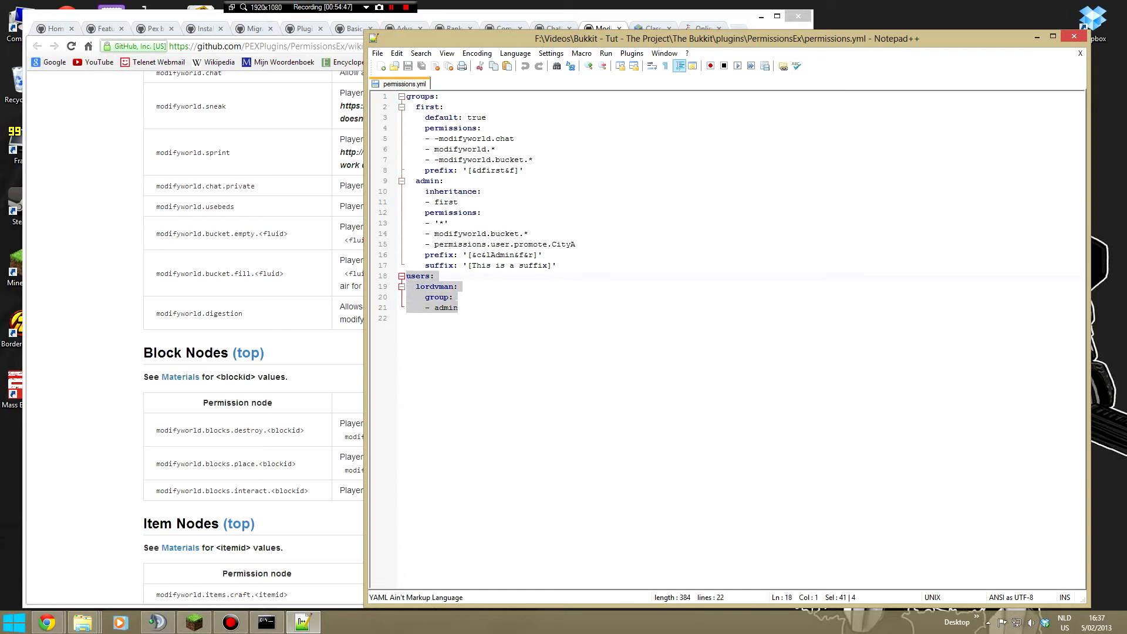
click(470, 307)
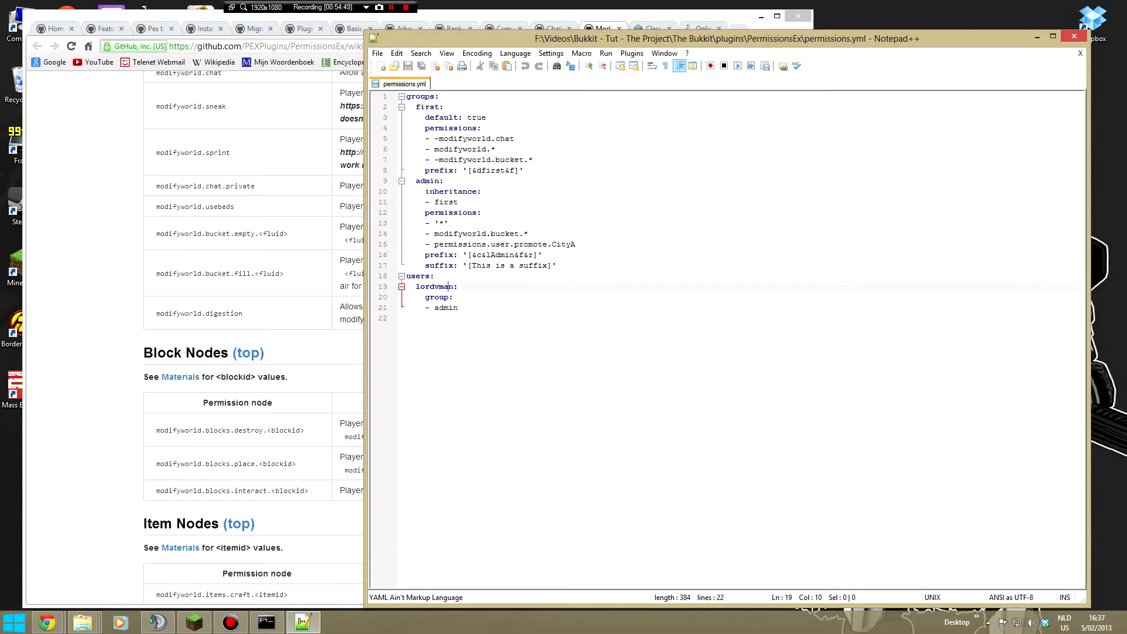
double_click(455, 308)
click(464, 297)
- Add a trailing space to the admin group's suffix and append a space and &4 to its prefix
click(552, 265)
click(537, 255)
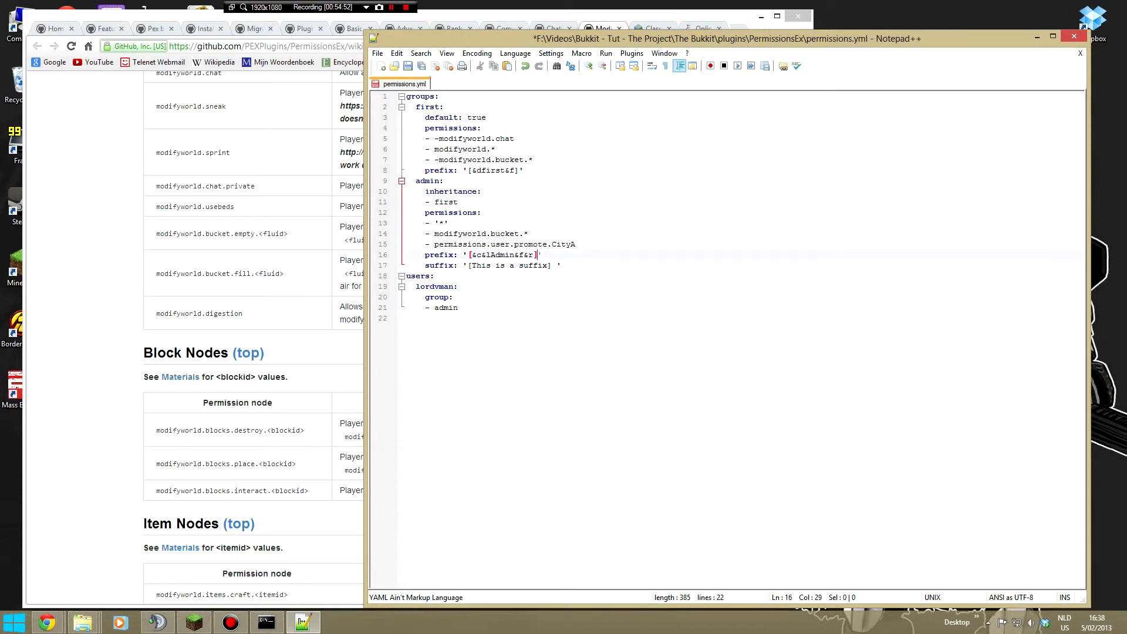
text(&4)
- Append a space and &1 to the first group's prefix, then save and close permissions.yml
click(449, 223)
click(519, 171)
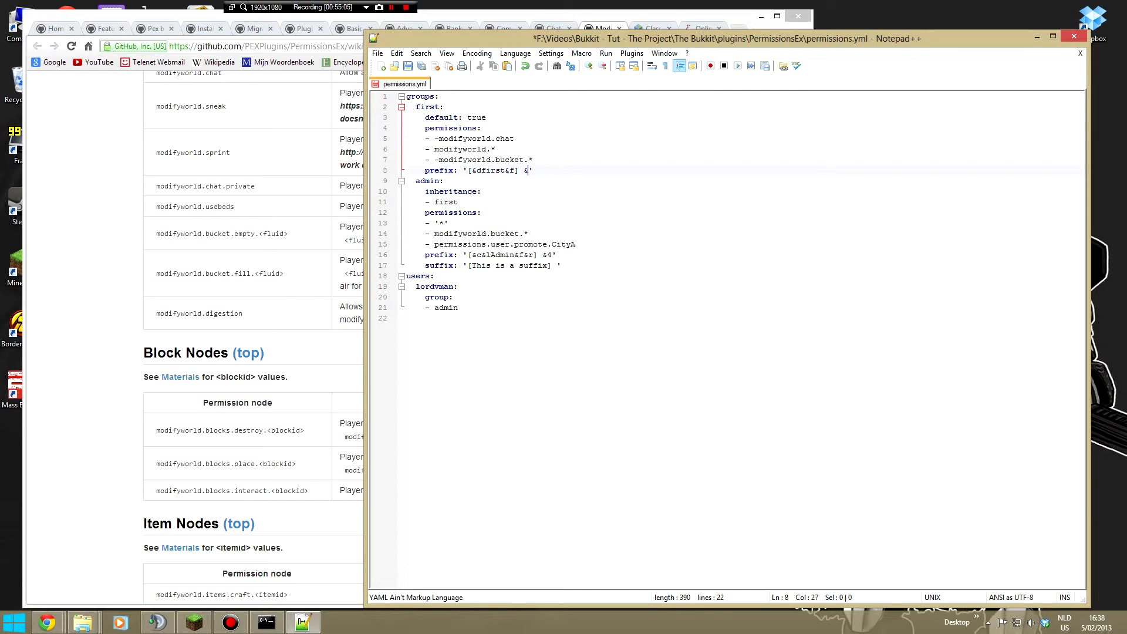
text(&1)
click(515, 139)
click(405, 70)
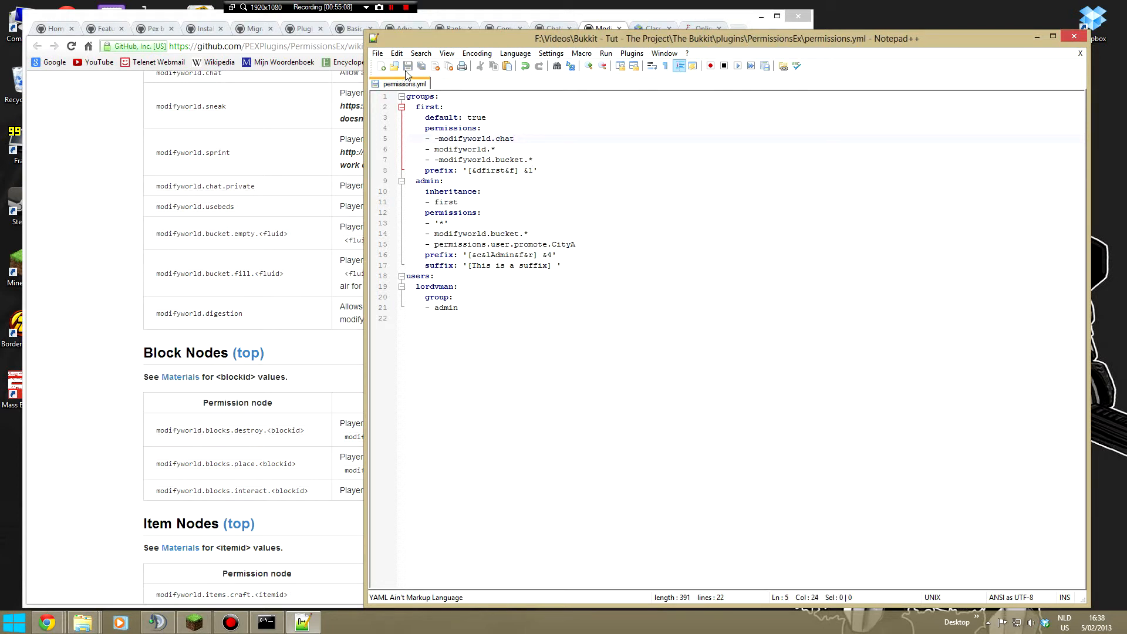
right_click(424, 85)
click(446, 90)
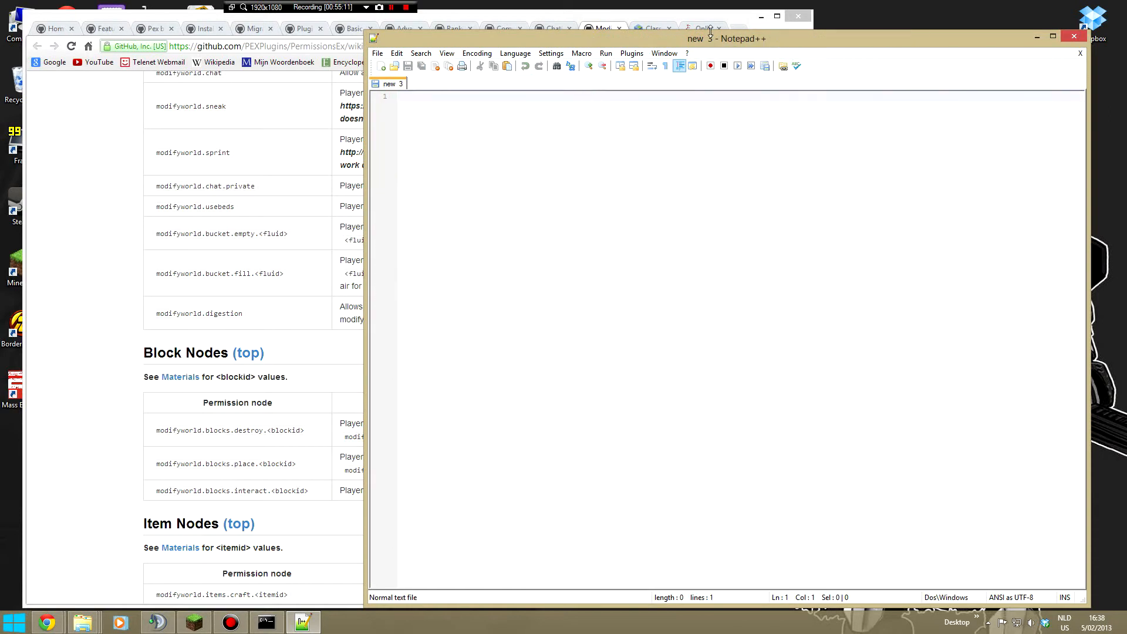
- Reopen ChatManager's config.yml, insert &f before %message in message-format and save the file
click(83, 623)
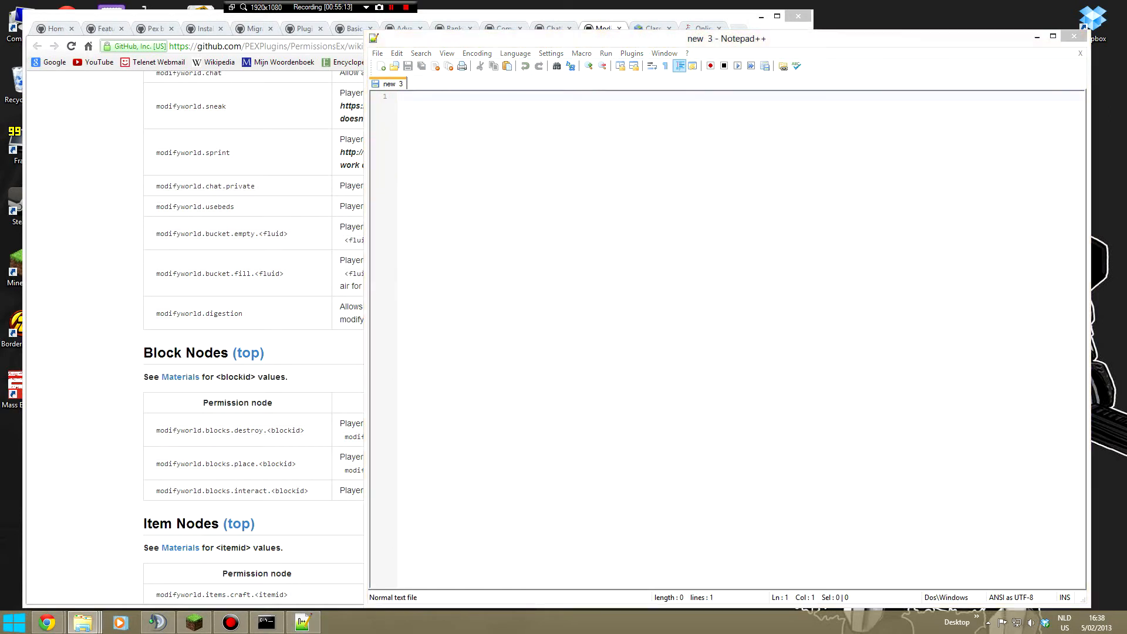
click(585, 107)
text(&f)
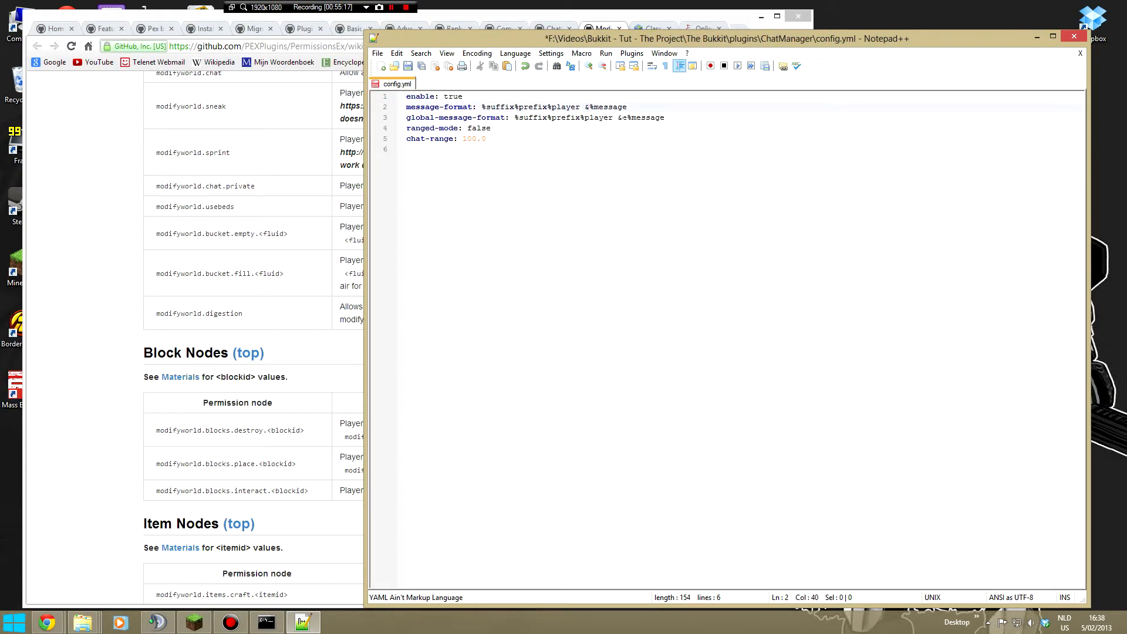
click(407, 66)
- Run reload in the server console and examine the output about ChatManager's message-format
drag(921, 50, 706, 27)
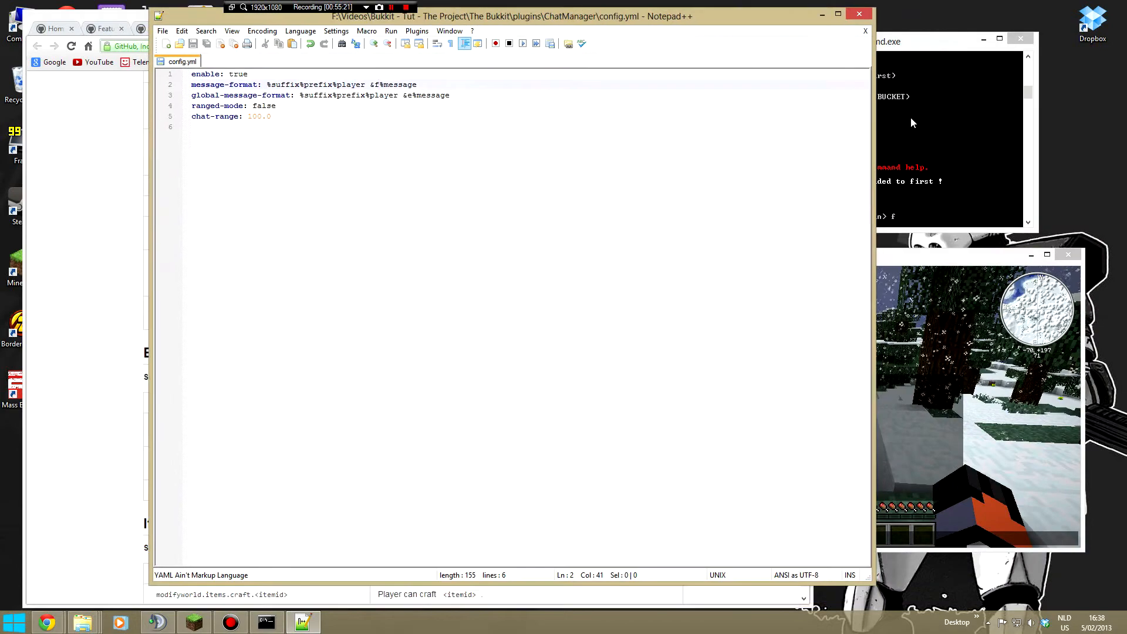
click(941, 131)
text(reload)
key(Return)
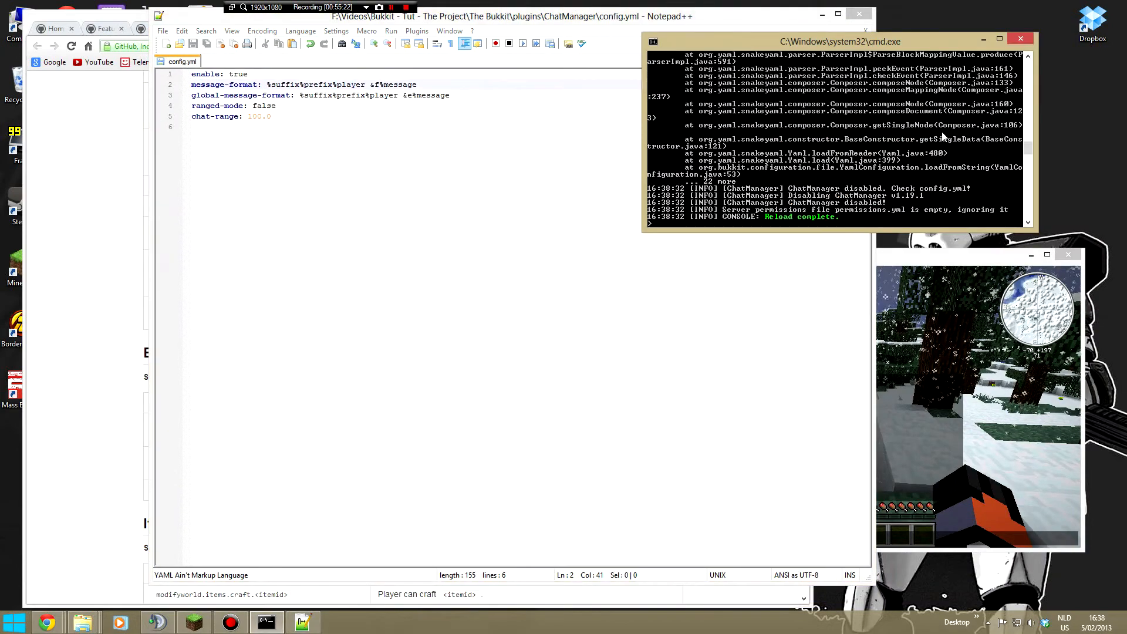
scroll(914, 132, up, 2)
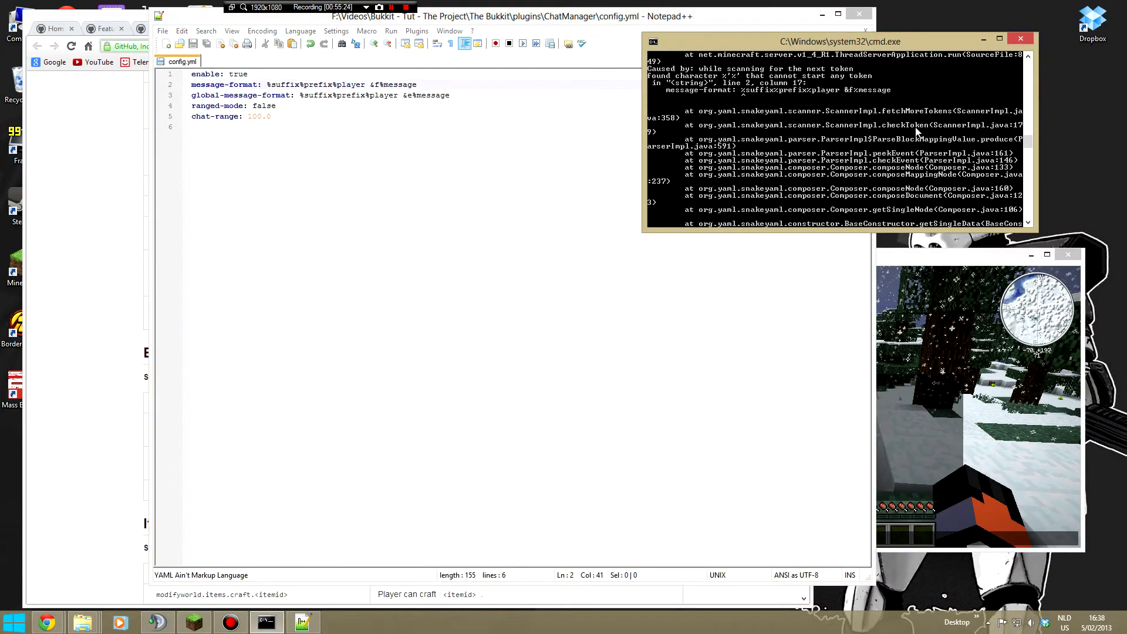
scroll(766, 100, up, 1)
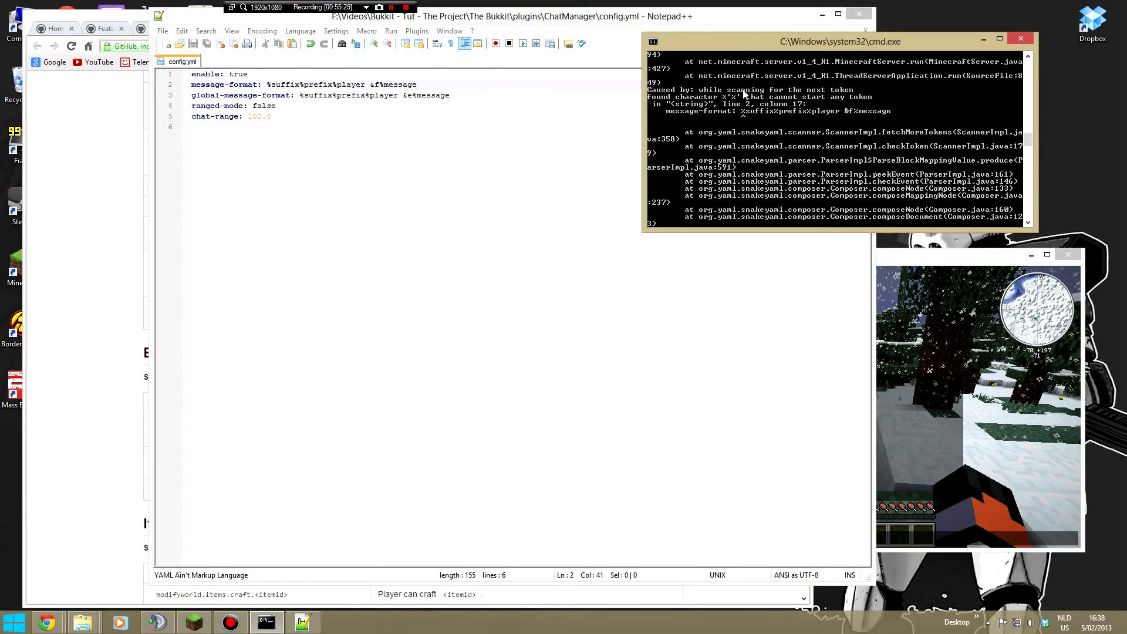
scroll(892, 152, down, 2)
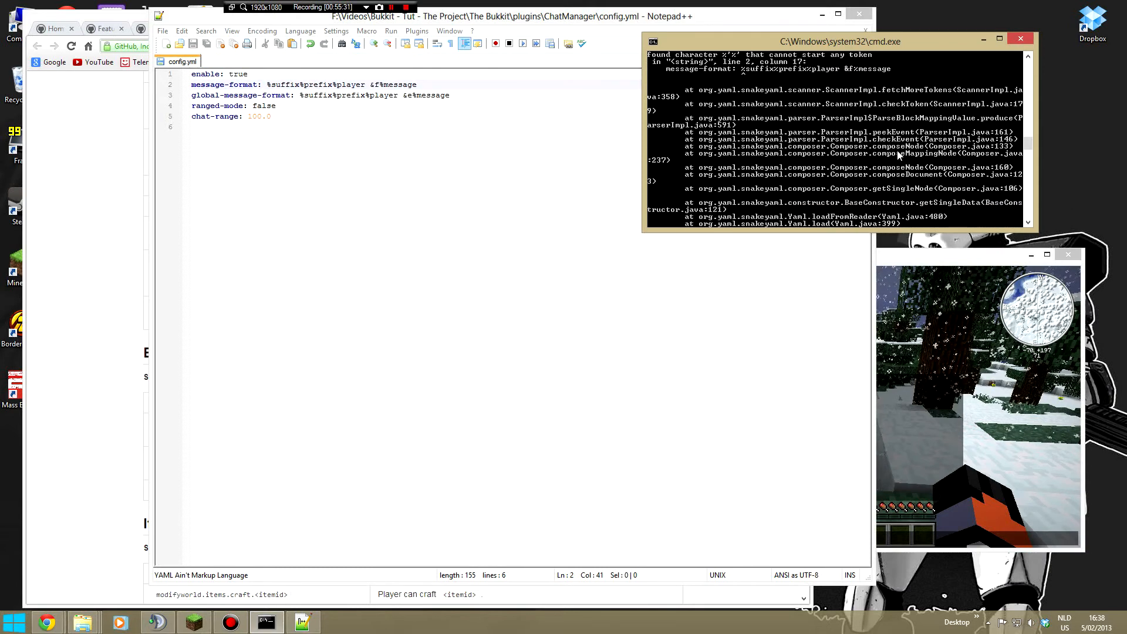
- Reload ChatManager's config.yml from disk in Notepad++ and set enable to true
click(378, 161)
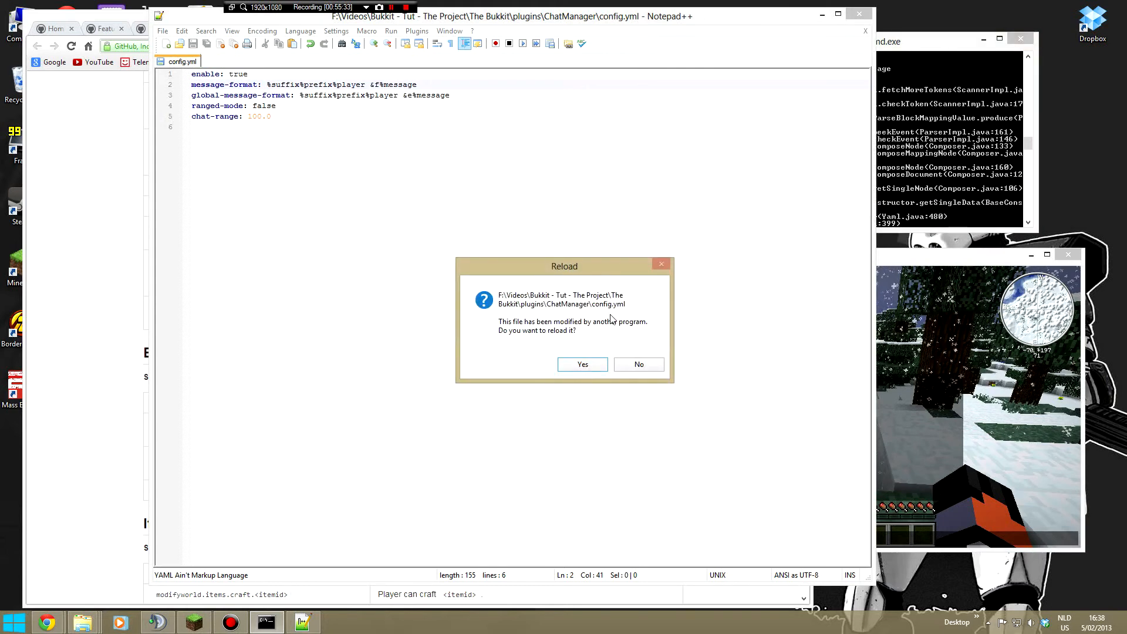
click(597, 367)
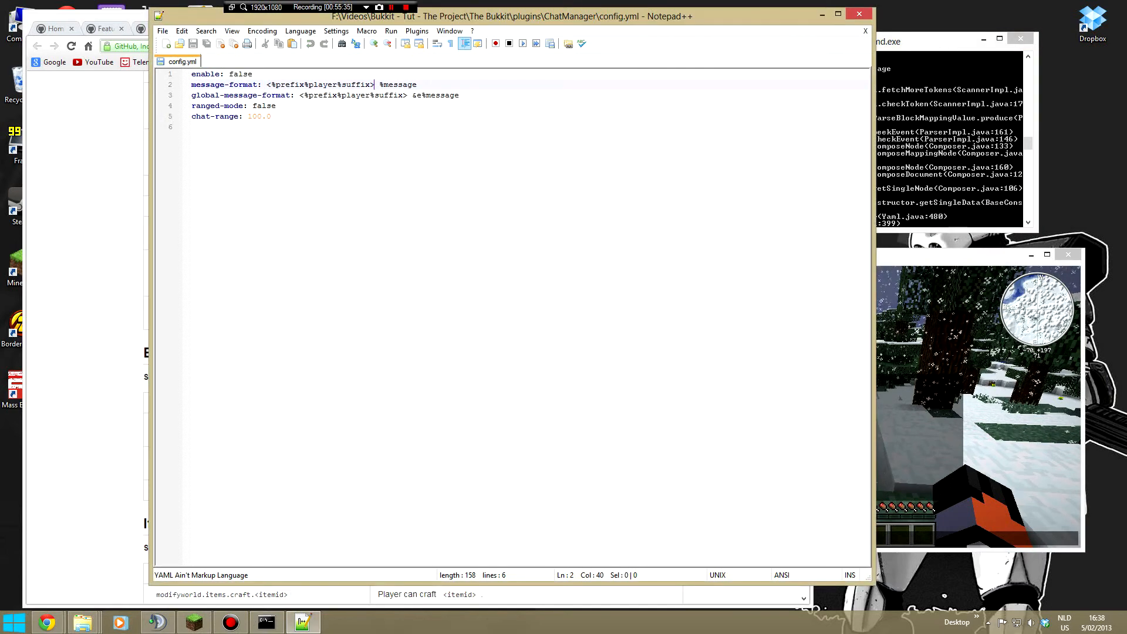
double_click(241, 74)
text(true)
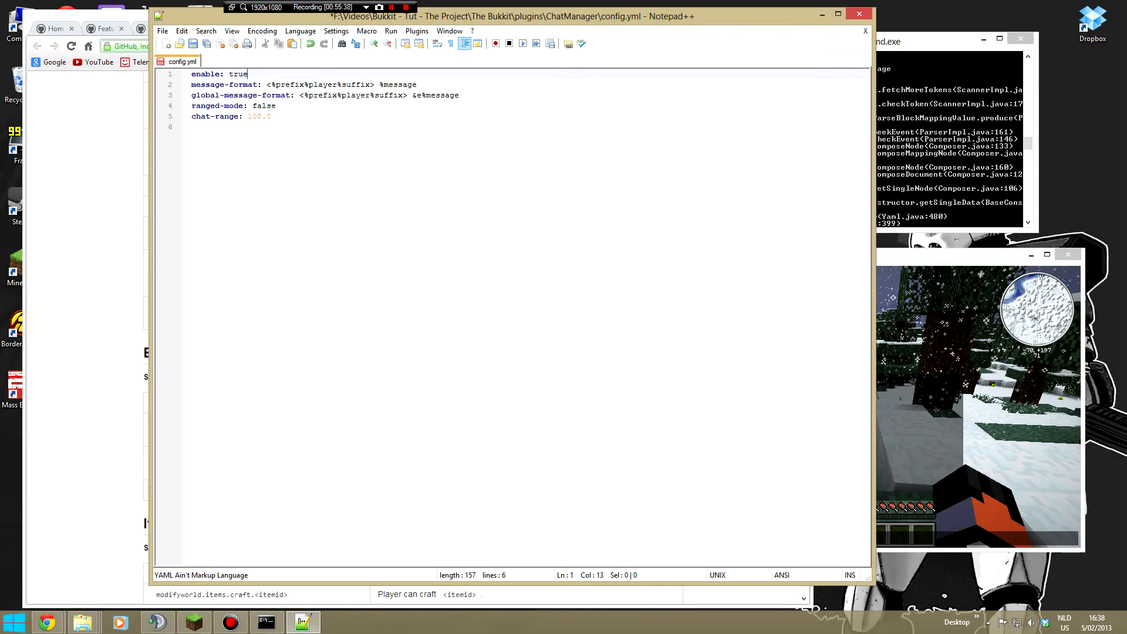
click(335, 107)
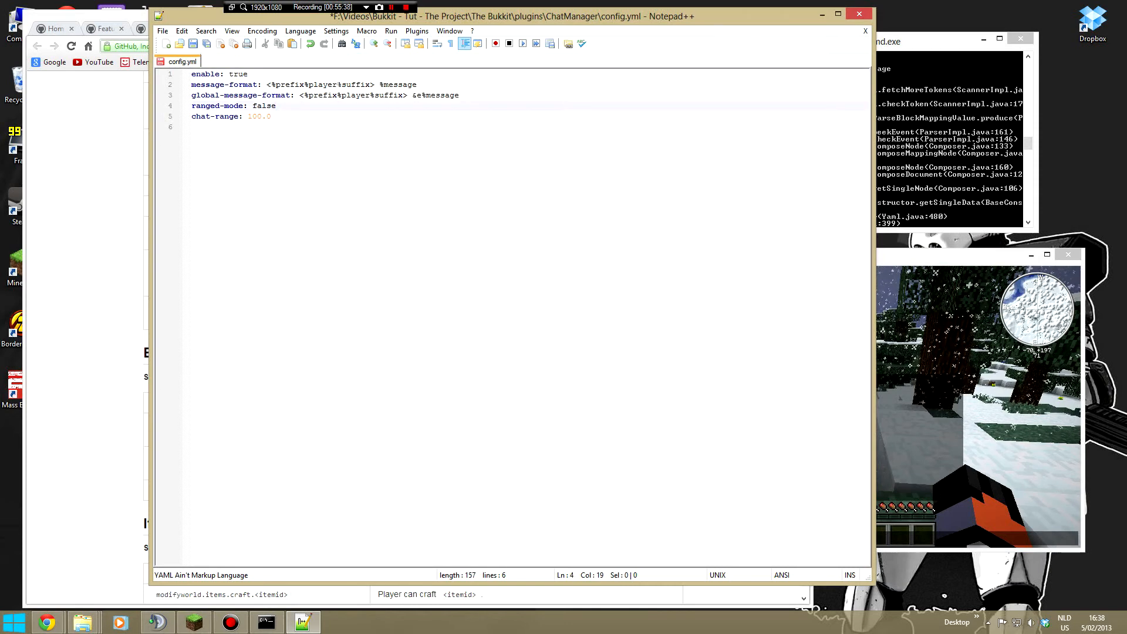
- Move %suffix in front of %prefix in message-format, keeping the angle brackets
drag(338, 84, 369, 85)
key(ctrl+c)
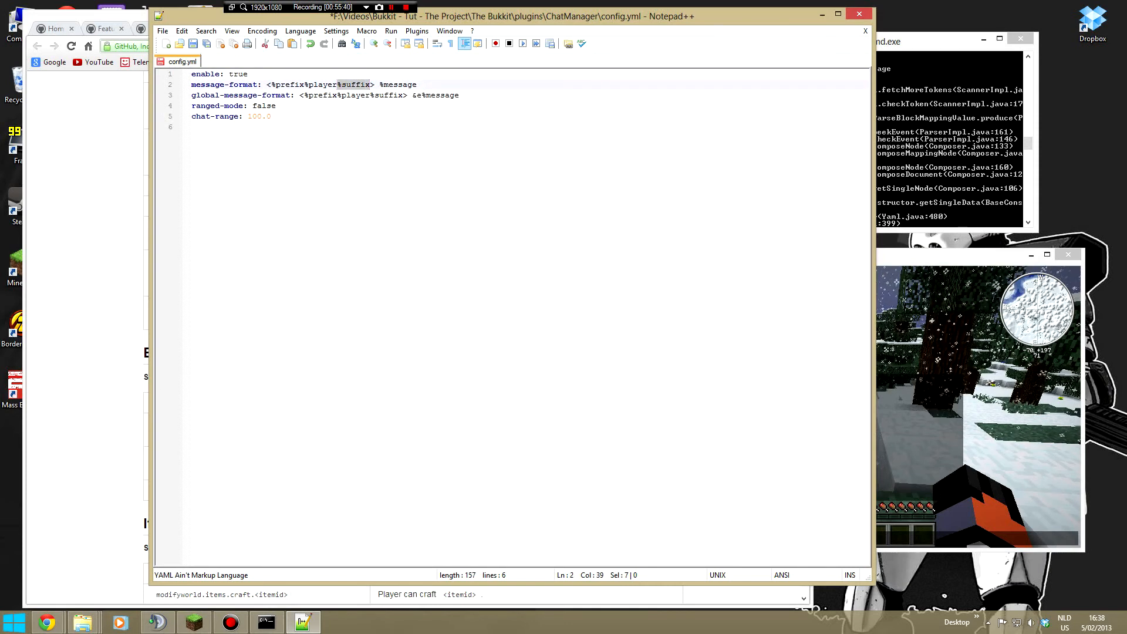
key(BackSpace)
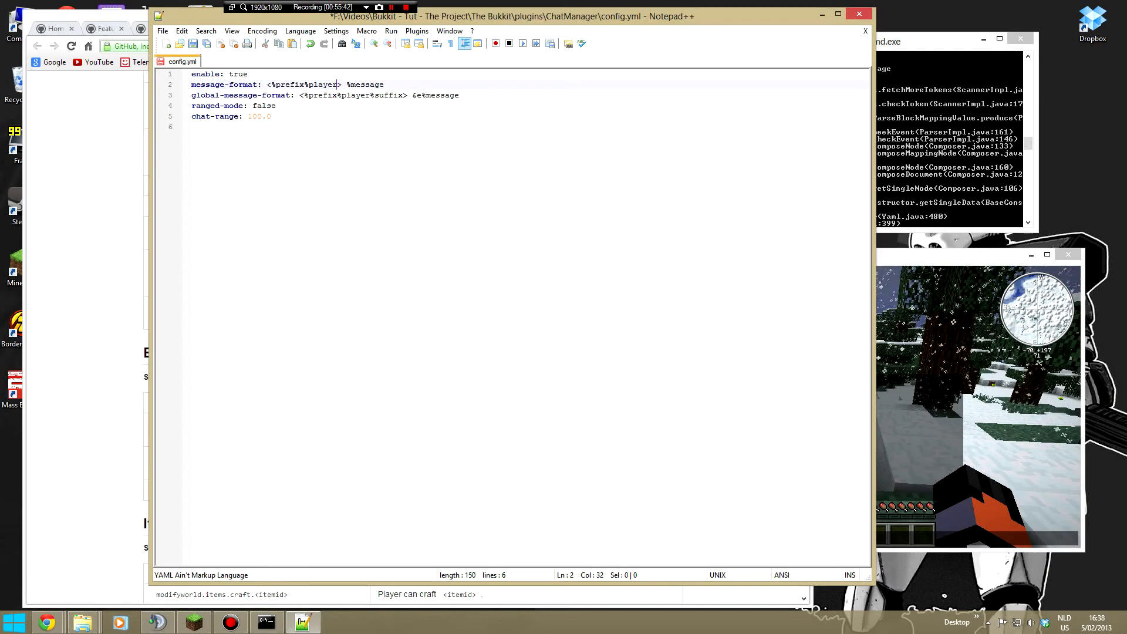
key(ctrl+v)
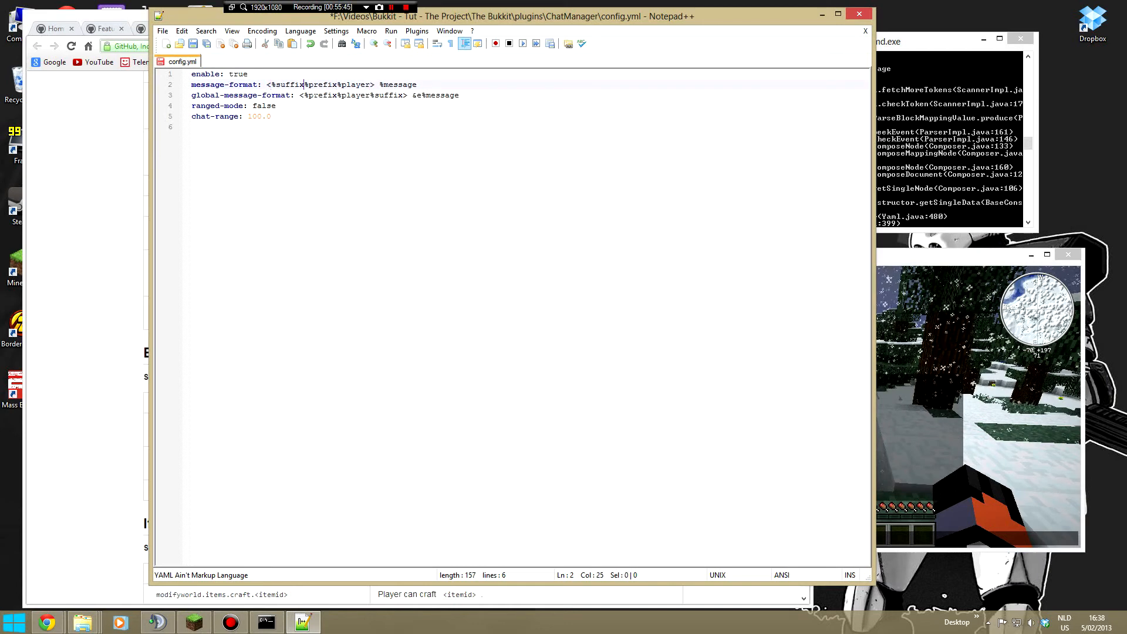
- Move %suffix in front of %prefix inside the angle brackets of global-message-format
drag(365, 95, 403, 95)
key(ctrl+c)
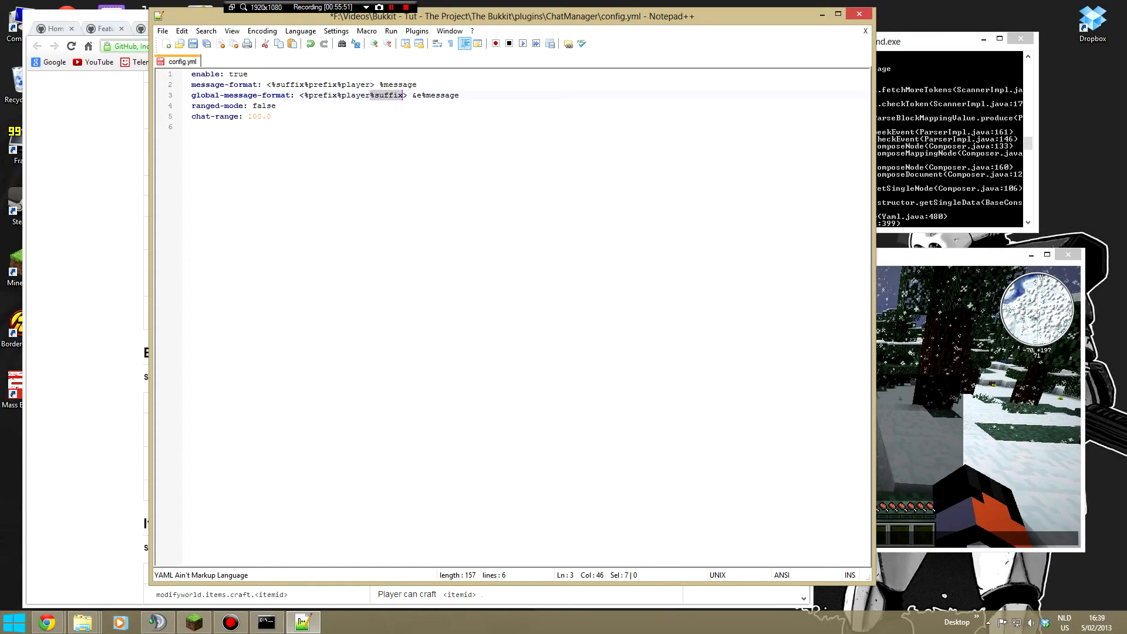
key(Delete)
click(319, 95)
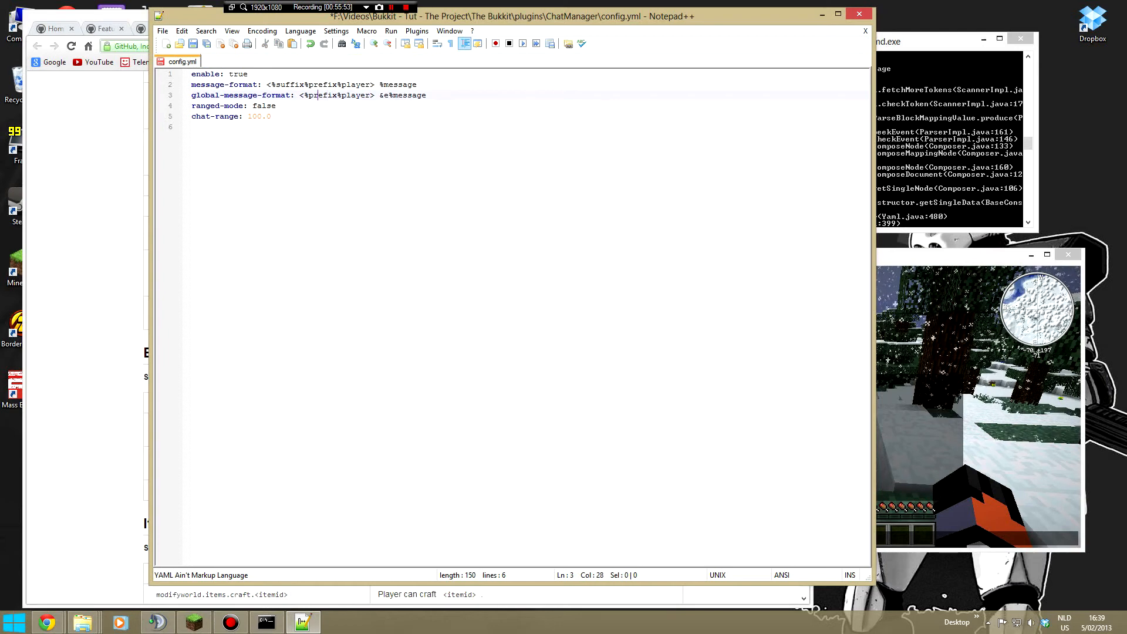
key(ctrl+v)
- Add the &f color code directly before %message in message-format and save ChatManager's config.yml
click(379, 85)
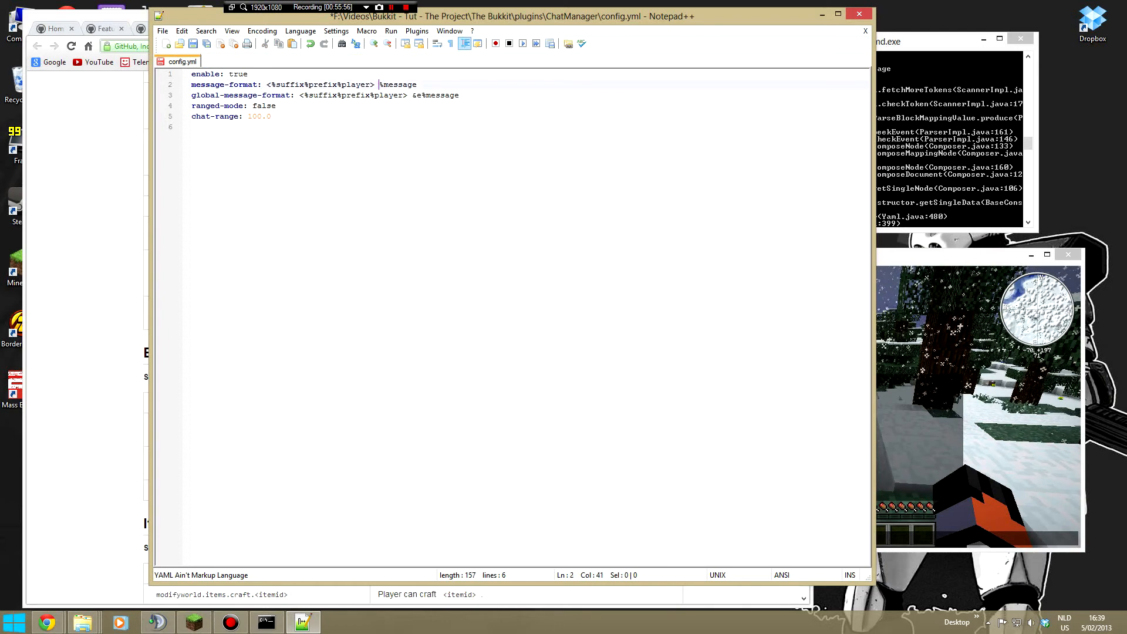
text(&f)
click(387, 73)
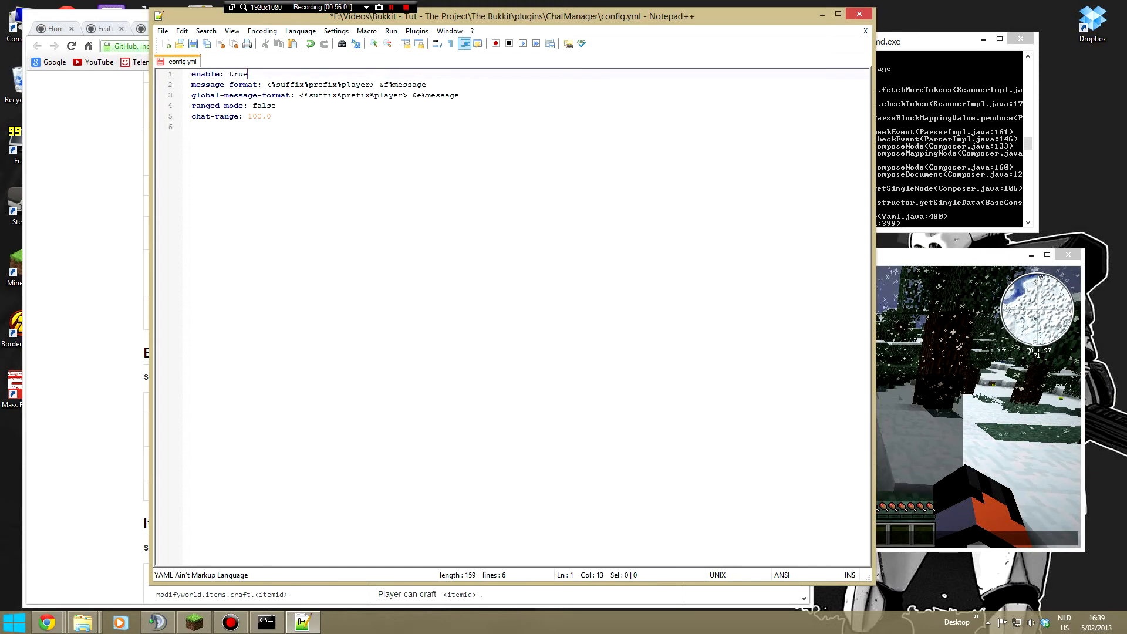
click(193, 45)
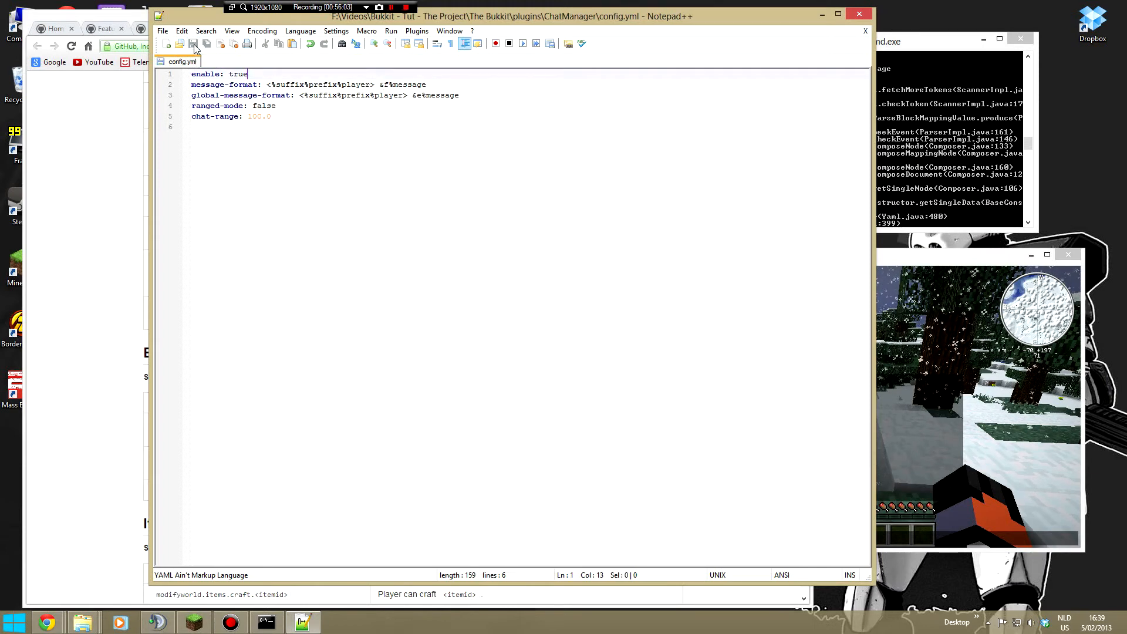
drag(276, 85, 268, 87)
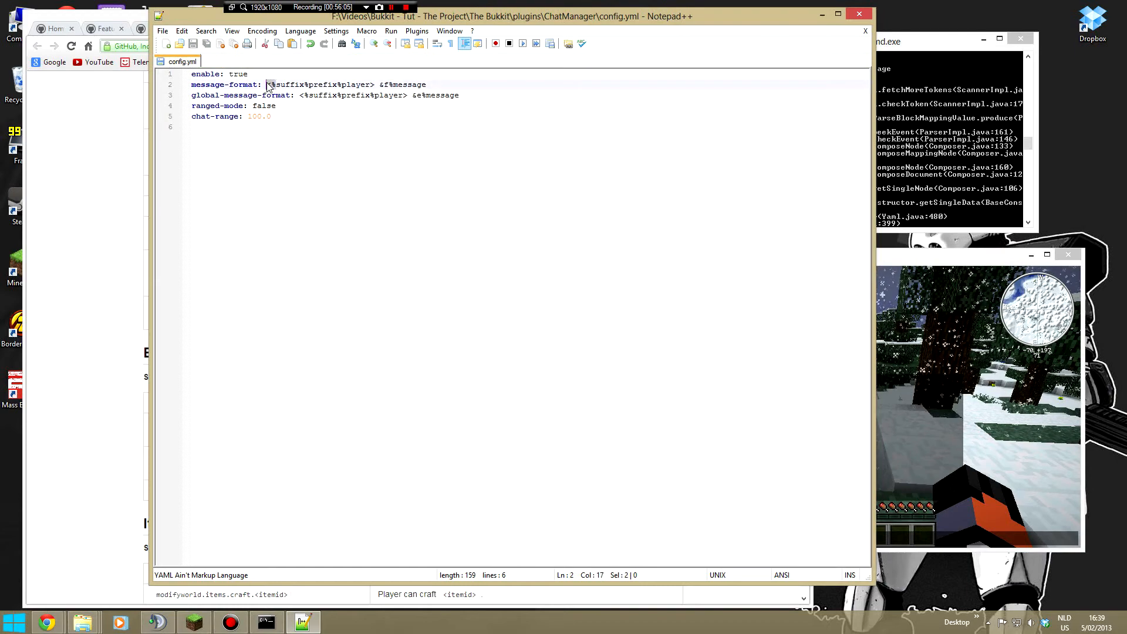
click(276, 85)
- Reload the server from the console, send the test message g in Minecraft and review the chat history
click(915, 187)
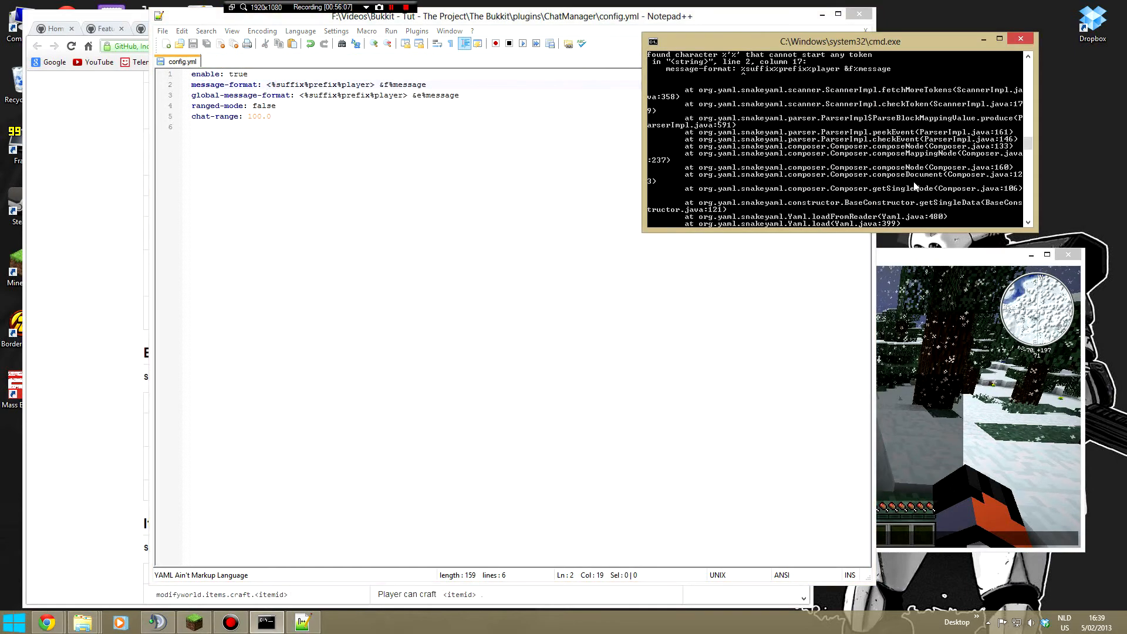
text(reload)
key(Return)
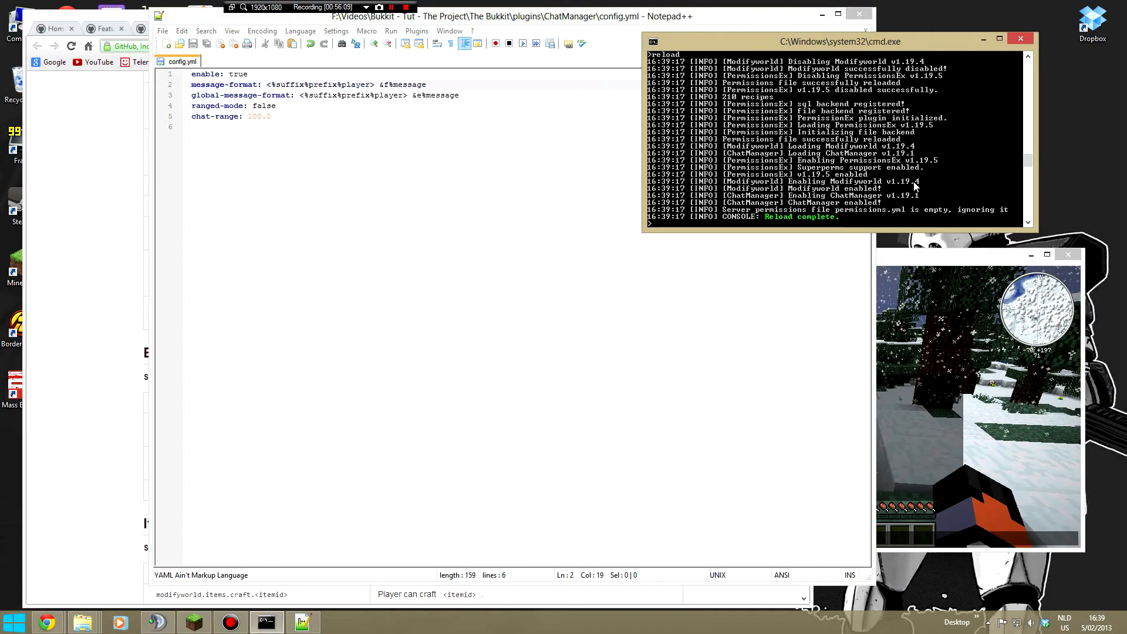
click(923, 341)
text(g)
key(Return)
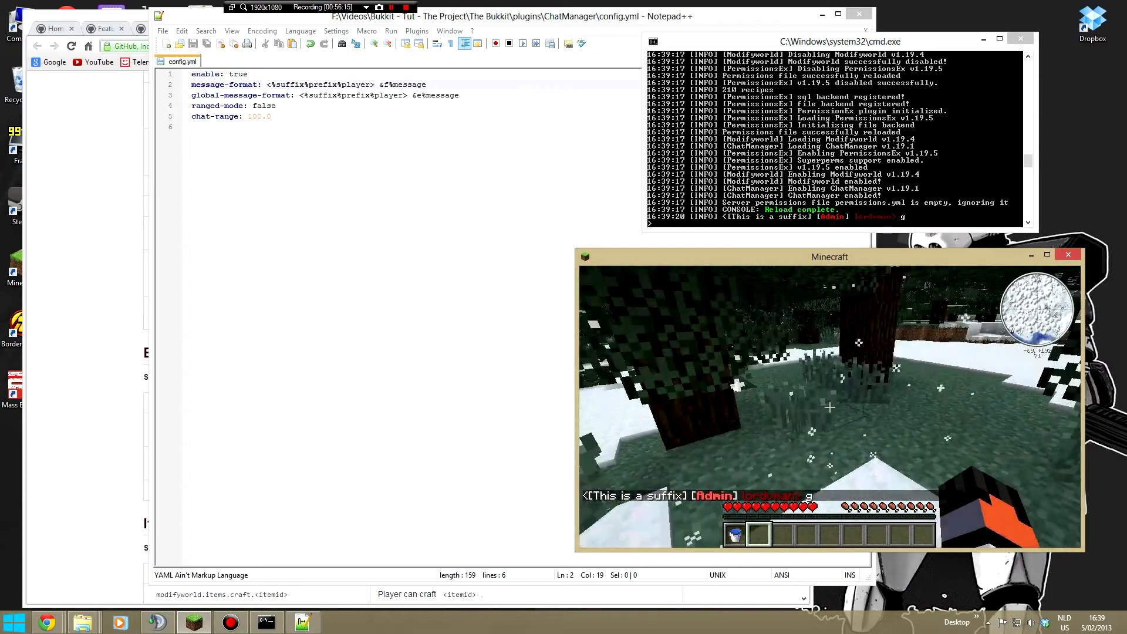
key(t)
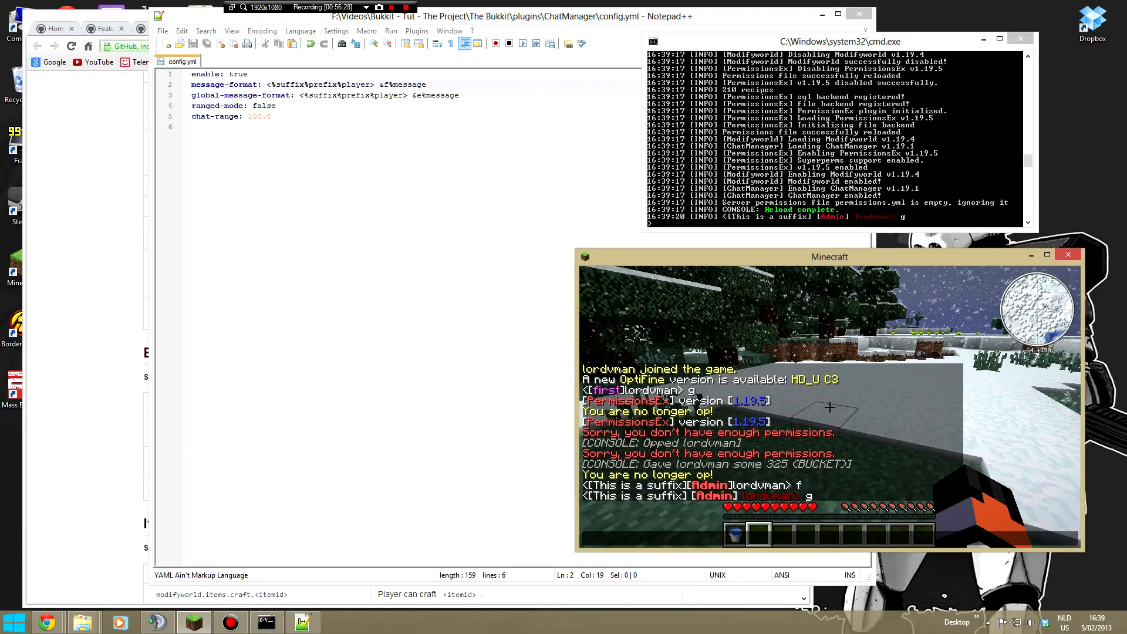
- Open PermissionsEx's permissions.yml, accept reloading config.yml, and compare the admin prefix's &4 code with the Minecraft chat
click(88, 281)
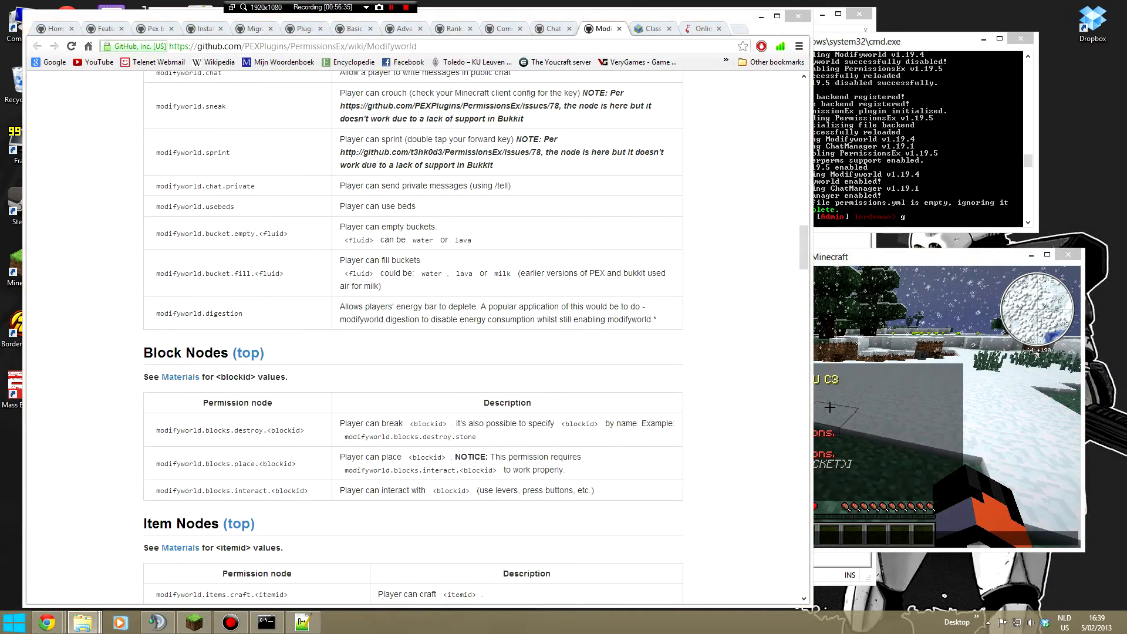
key(alt+Tab)
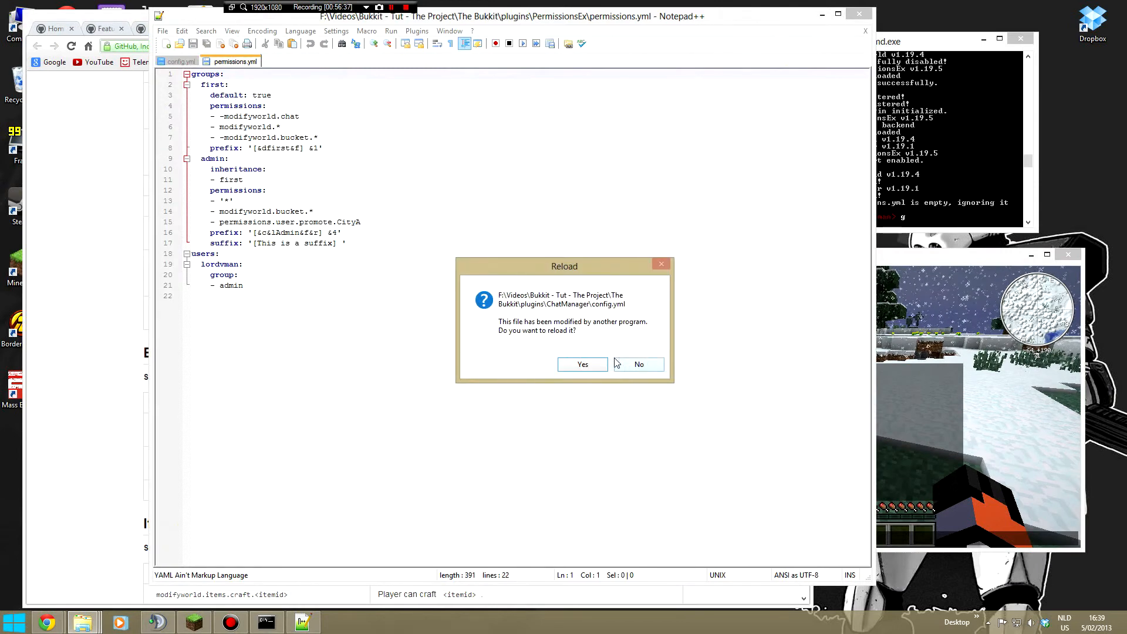
click(585, 365)
drag(328, 233, 337, 232)
click(946, 466)
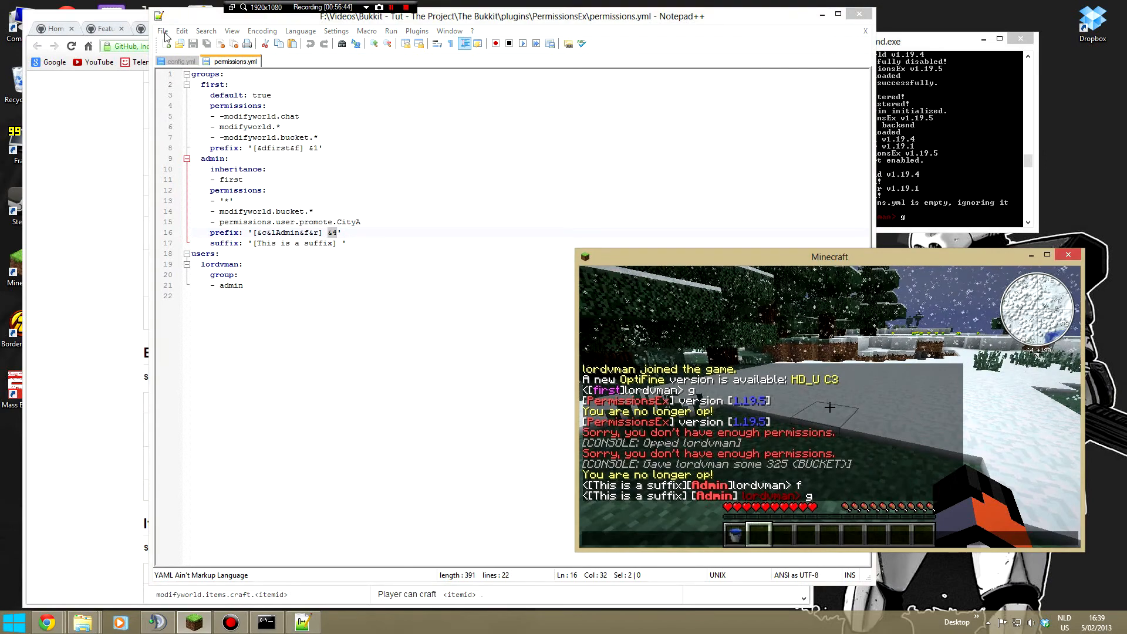
- Examine the example configuration on the ChatManager wiki page, then return to ChatManager's config.yml in Notepad++
click(68, 184)
click(502, 28)
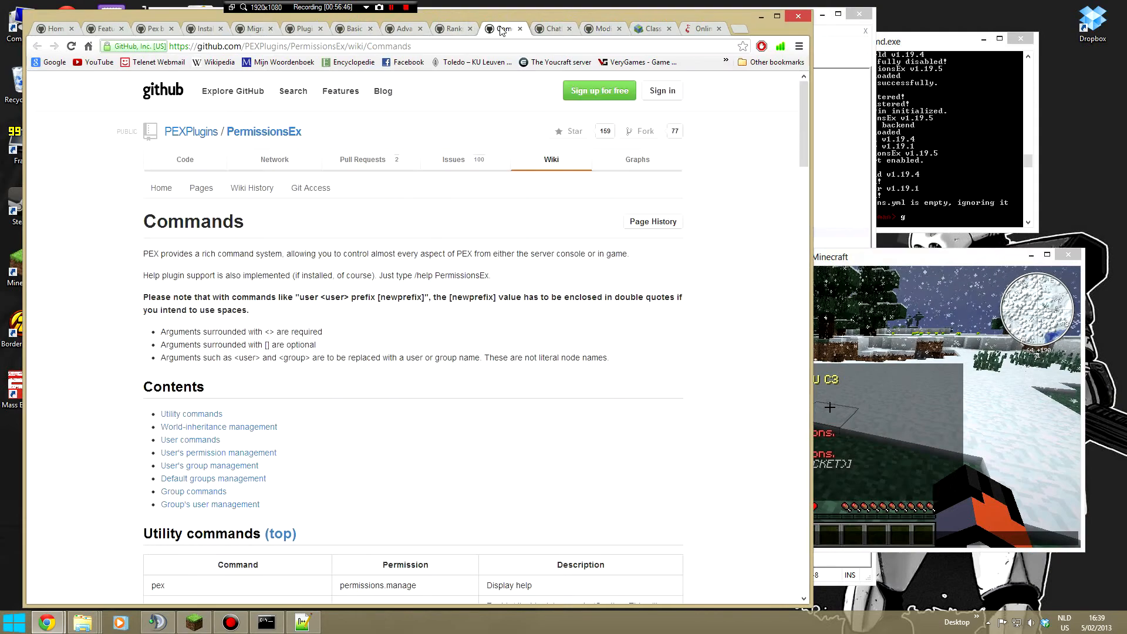
click(541, 29)
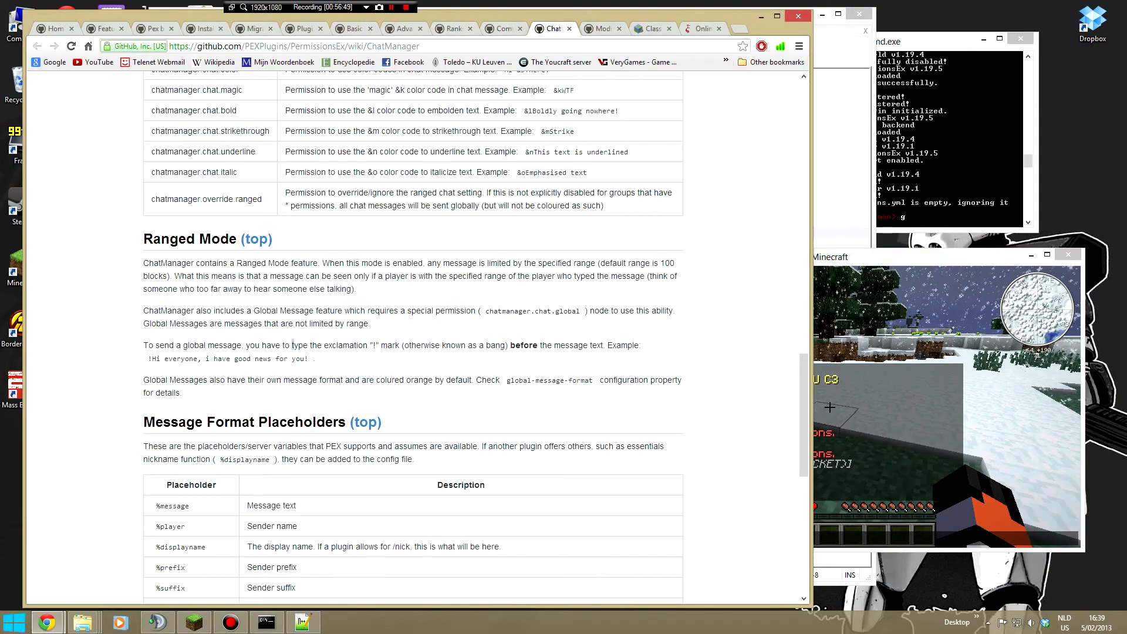
scroll(292, 346, up, 15)
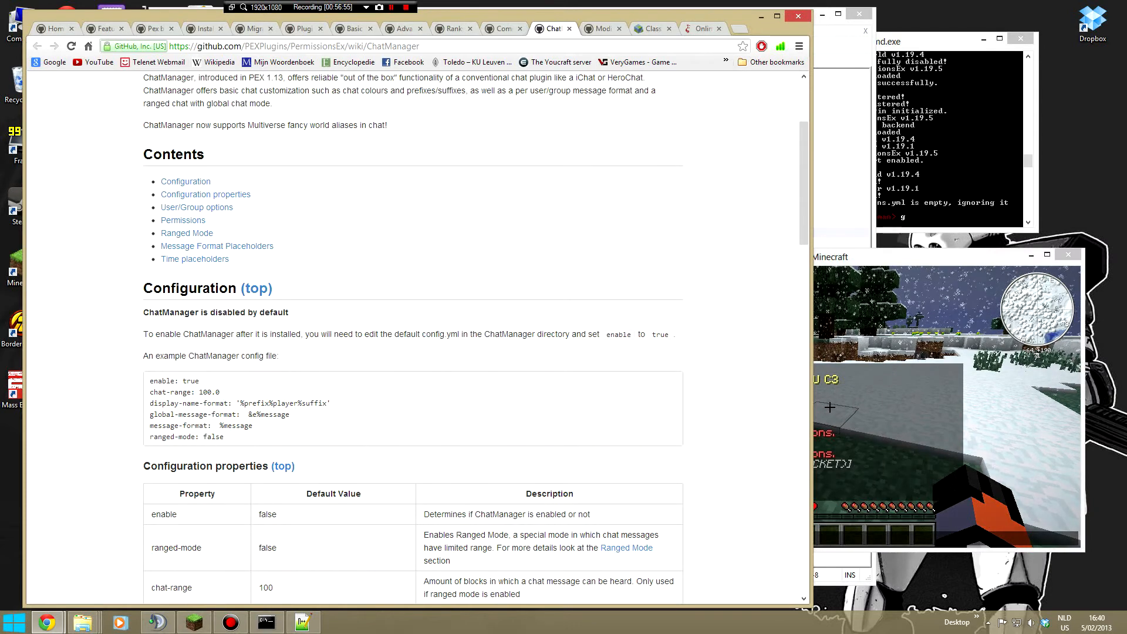
key(alt+Tab)
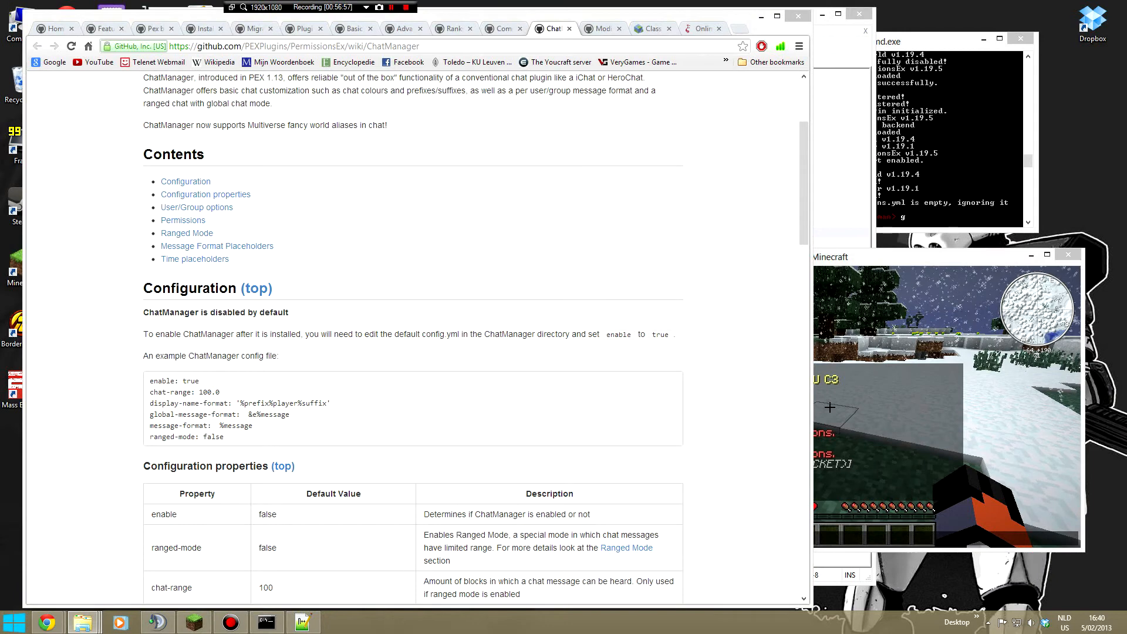
key(alt+Tab)
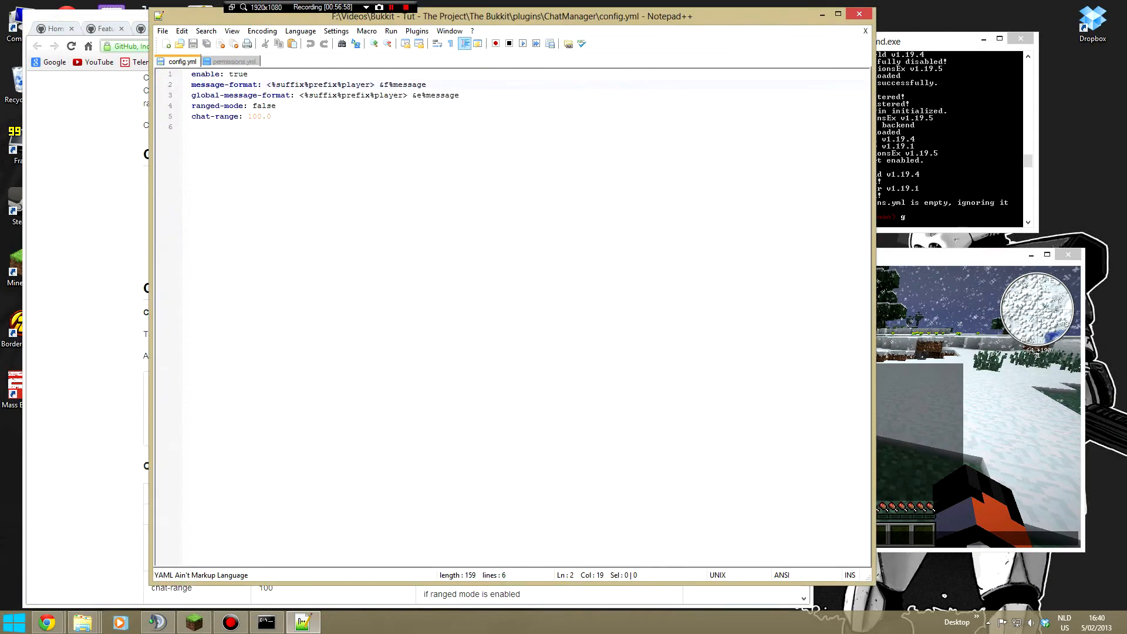
- Replace the angle brackets around %suffix%prefix%player in message-format with single quotes
key(BackSpace)
text(')
key(Right)
key(Right)
key(Right)
key(Right)
key(Right)
key(Right)
key(Right)
key(Right)
key(Right)
key(Right)
key(Right)
key(Right)
key(Right)
key(Right)
key(Right)
key(Right)
key(Right)
key(Right)
key(Right)
key(Right)
key(BackSpace)
text(')
- Enclose %suffix%prefix%player in global-message-format in single quotes instead of angle brackets, and save config.yml
key(Down)
key(Right)
key(Right)
key(Right)
key(Right)
key(Right)
key(Right)
key(BackSpace)
text(')
key(Left)
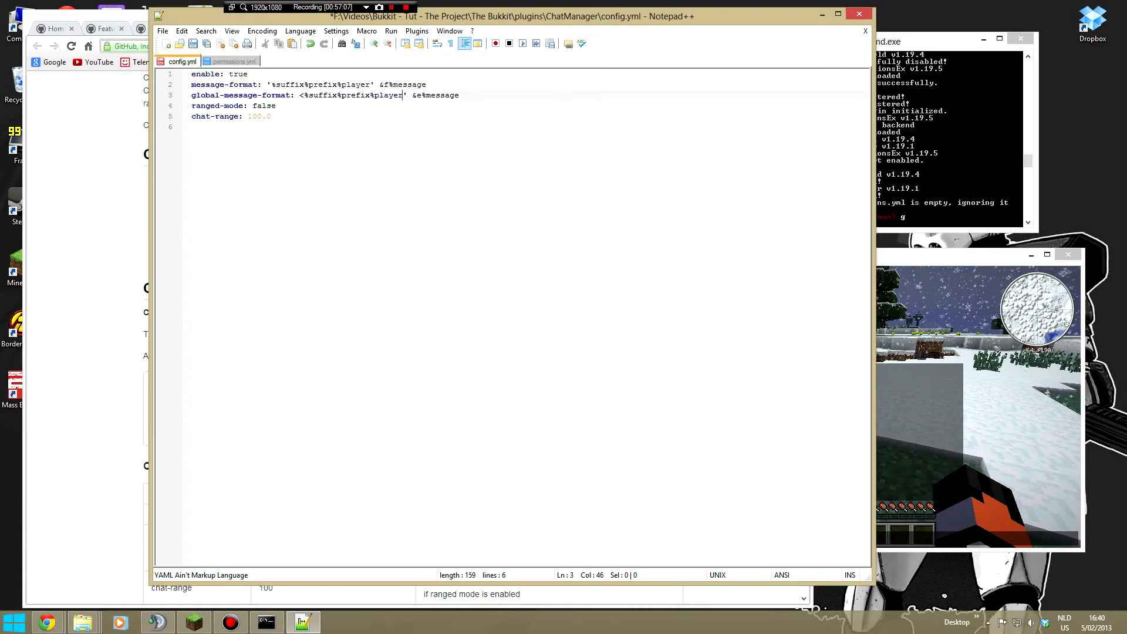
key(Left)
key(Left)
key(Left)
key(Left)
key(Left)
key(Left)
key(Left)
key(Left)
key(Left)
key(Left)
key(Left)
key(Left)
key(Left)
key(Left)
key(shift+Right)
text(')
click(193, 43)
- Reload the server from the console and examine the output about loading ChatManager's config.yml
click(916, 150)
text(reload)
key(Return)
scroll(916, 150, up, 6)
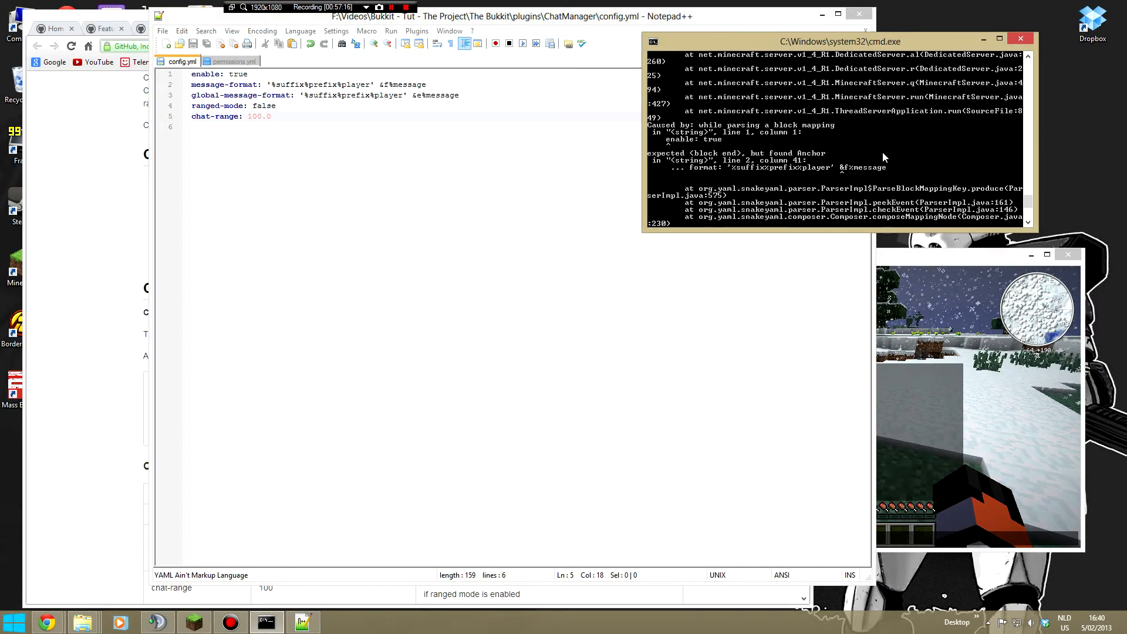
scroll(860, 157, up, 1)
scroll(858, 156, up, 8)
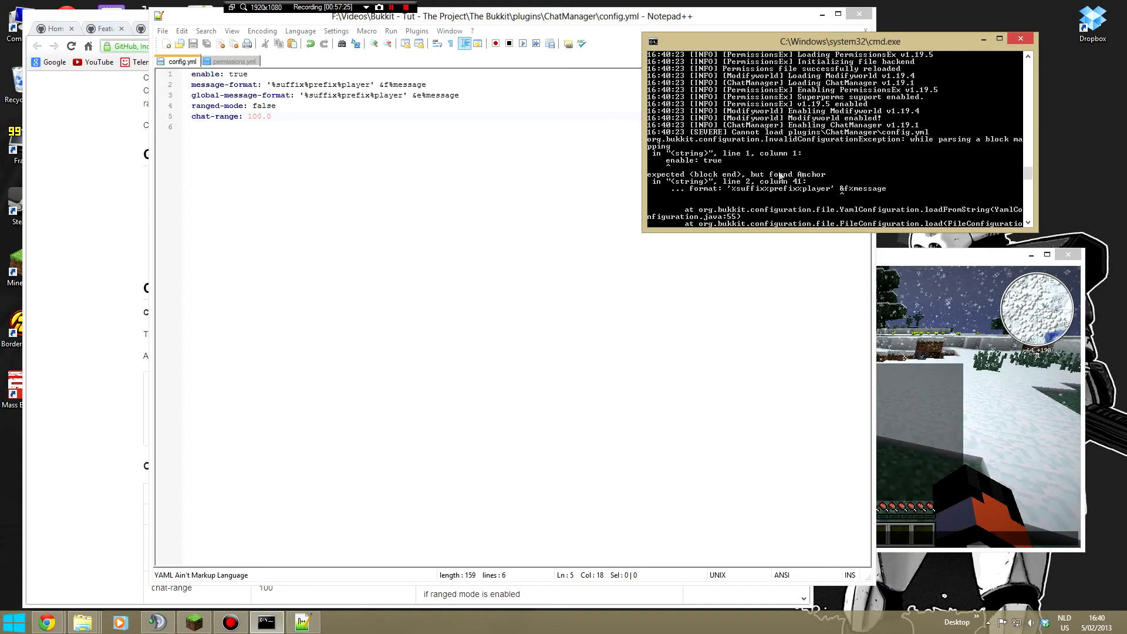
- Copy all of ChatManager's config.yml into the Online YAML Parser in Chrome, replacing the parser's existing text
click(449, 118)
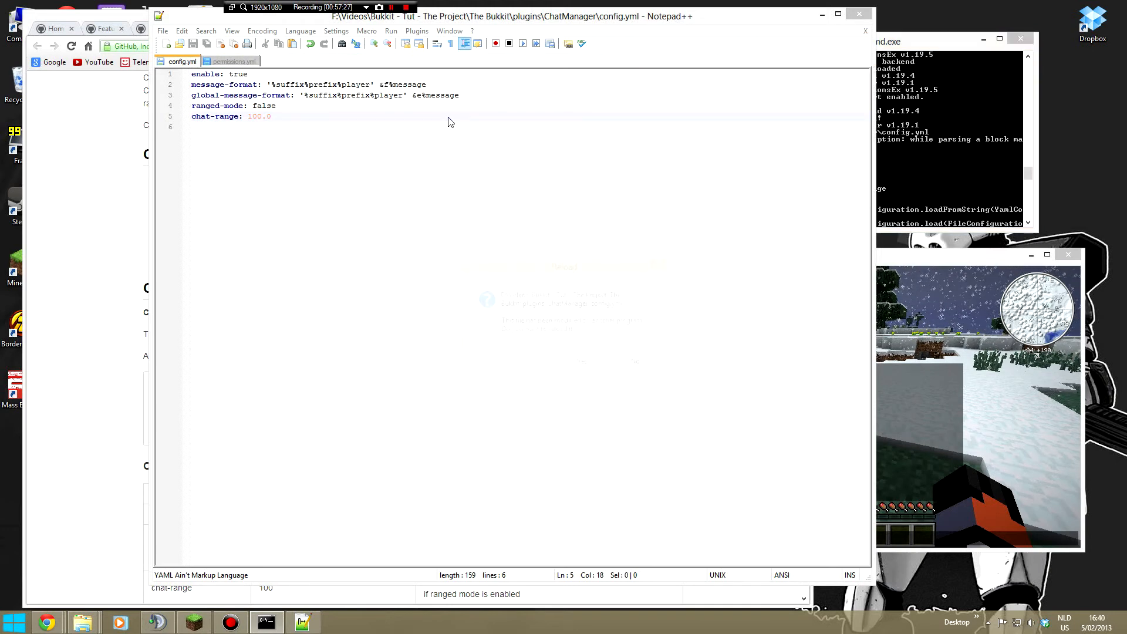
click(629, 367)
drag(276, 117, 80, 82)
key(ctrl+c)
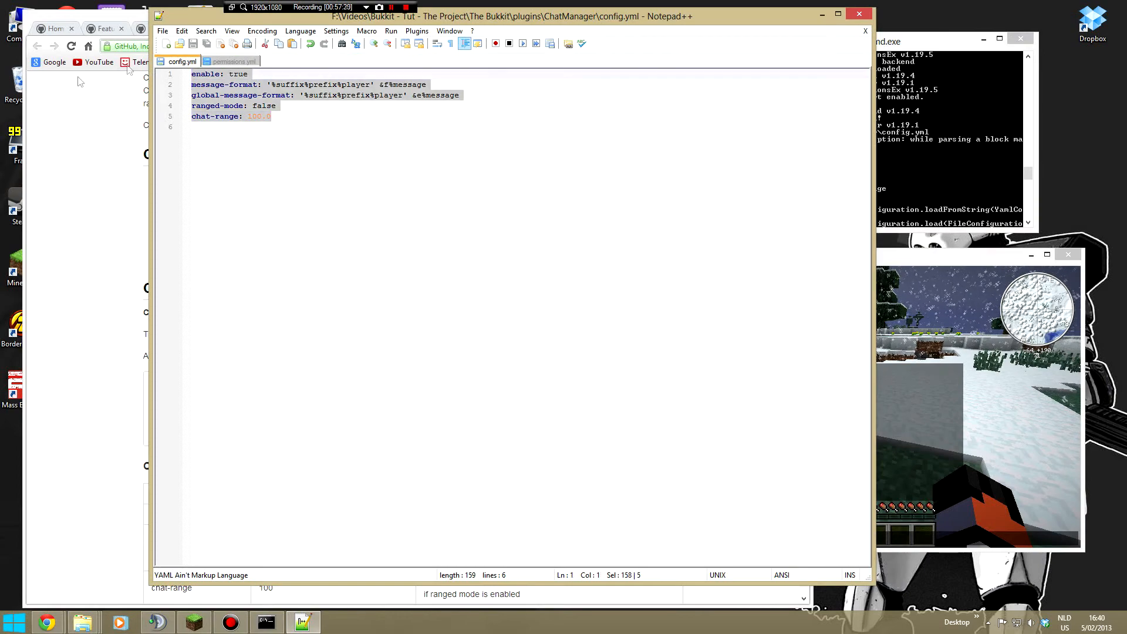
click(47, 621)
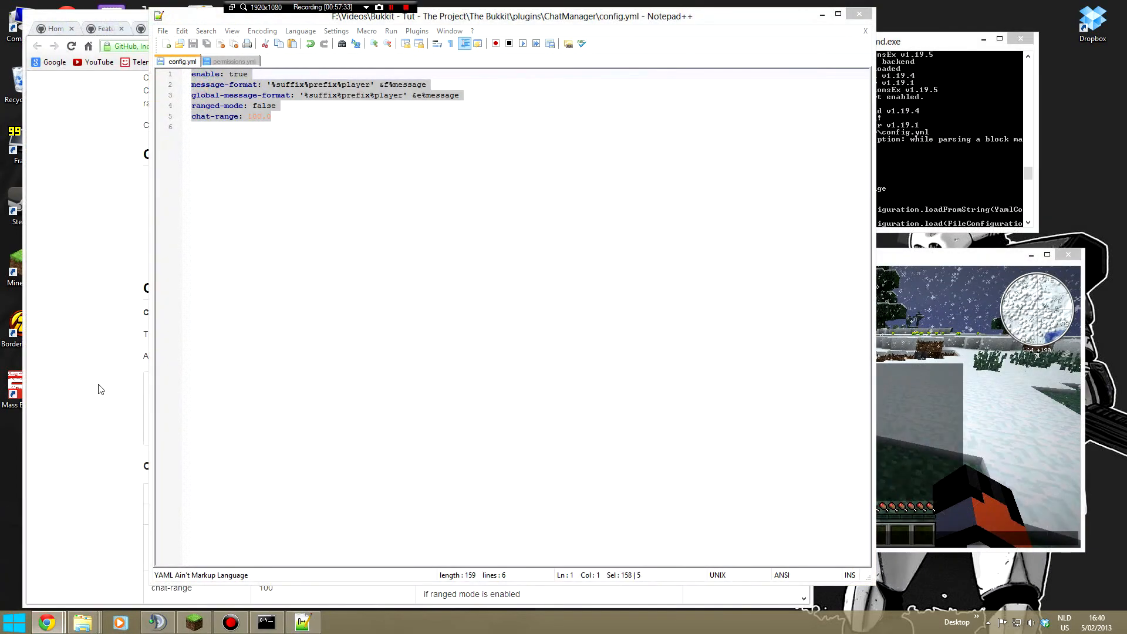
click(98, 389)
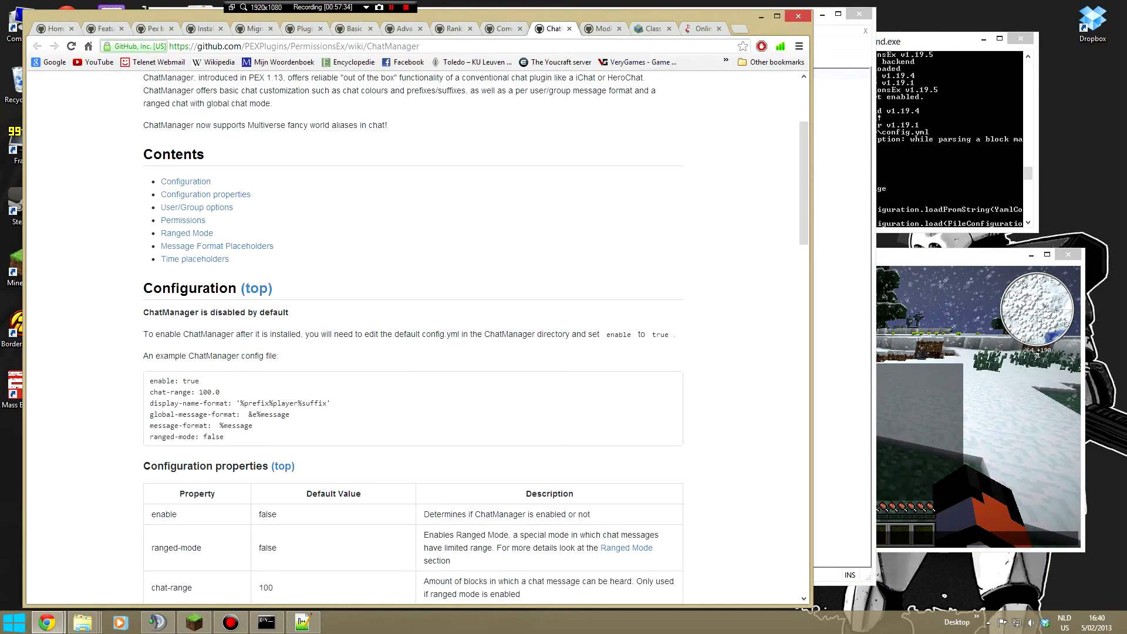
click(701, 28)
key(ctrl+a)
key(ctrl+v)
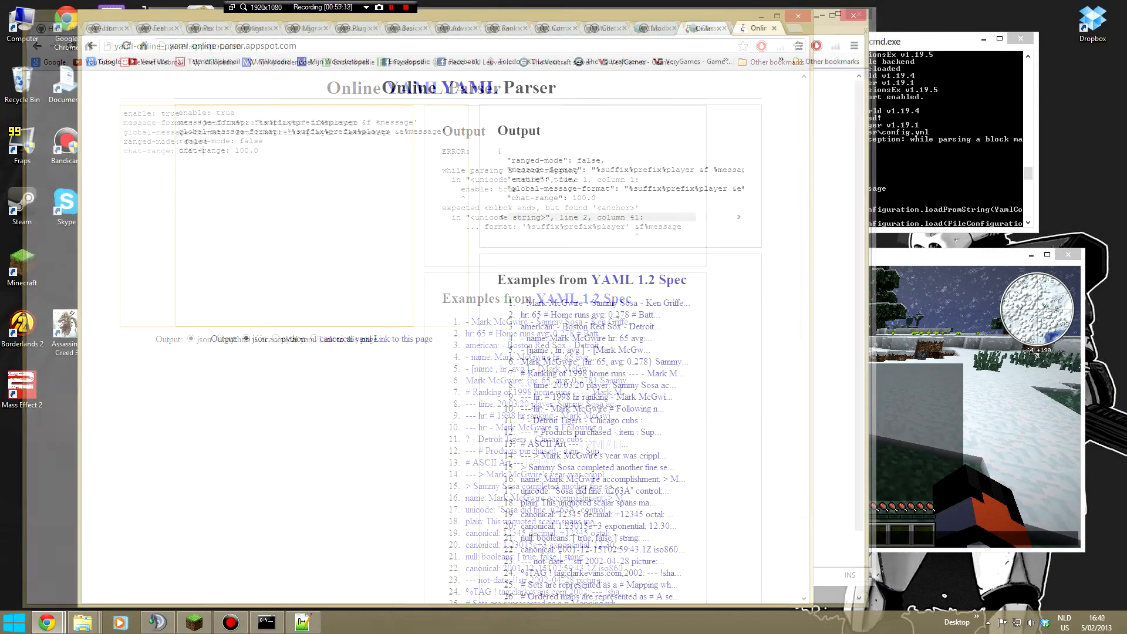
- Examine the closing quotes after %message in the message-format and global-message-format lines of the YAML parser
drag(419, 122, 413, 122)
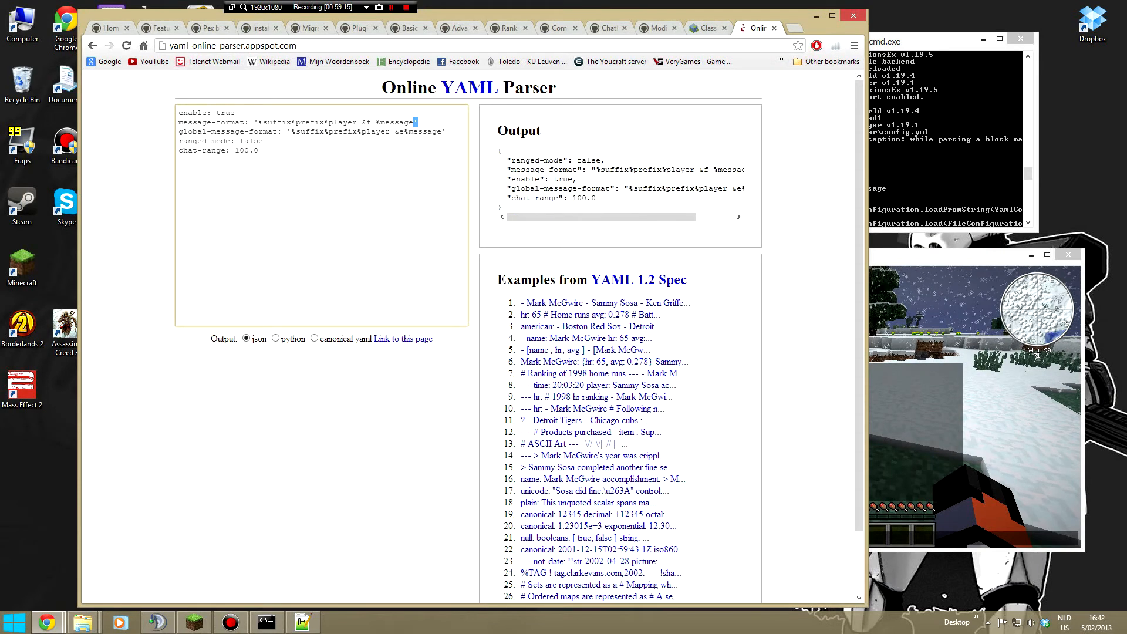
drag(447, 132, 413, 122)
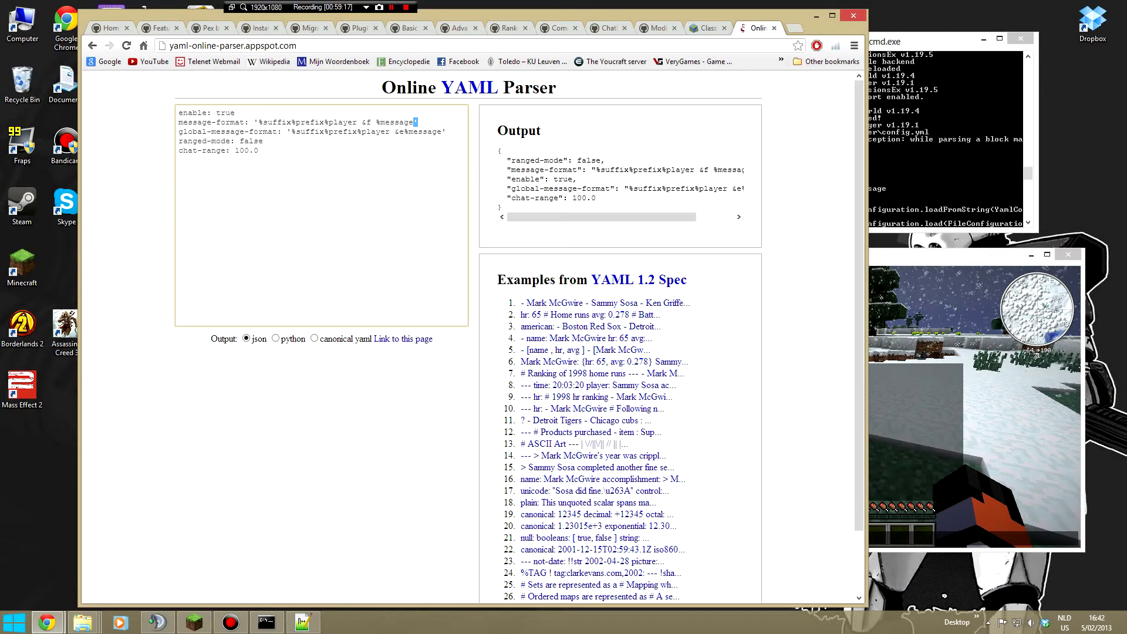
click(235, 112)
click(378, 123)
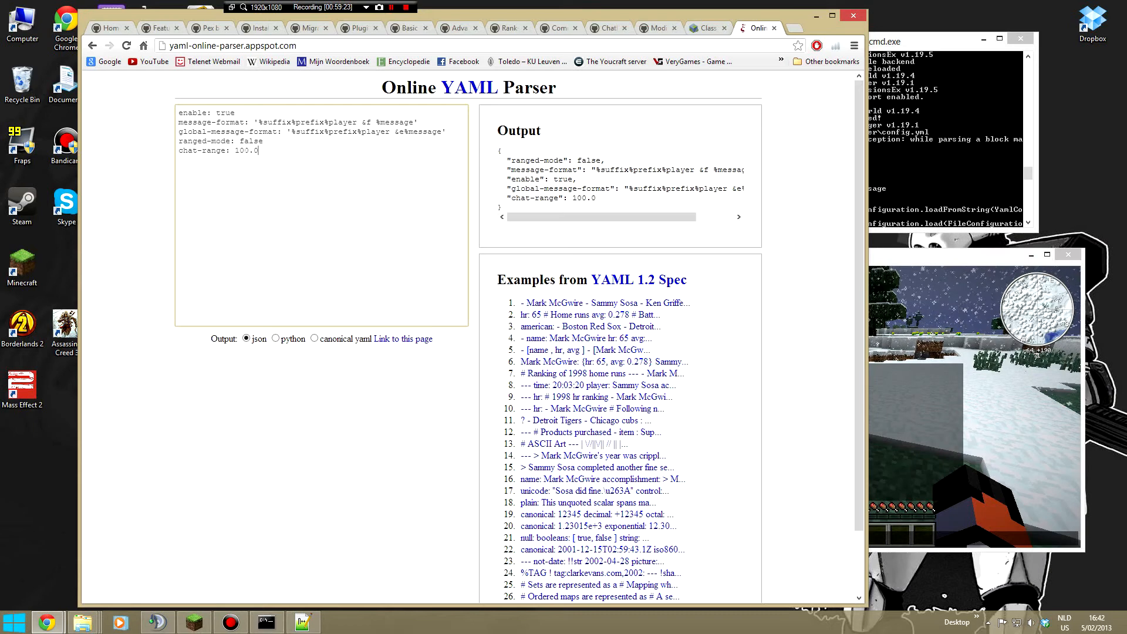
key(ctrl+a)
click(303, 623)
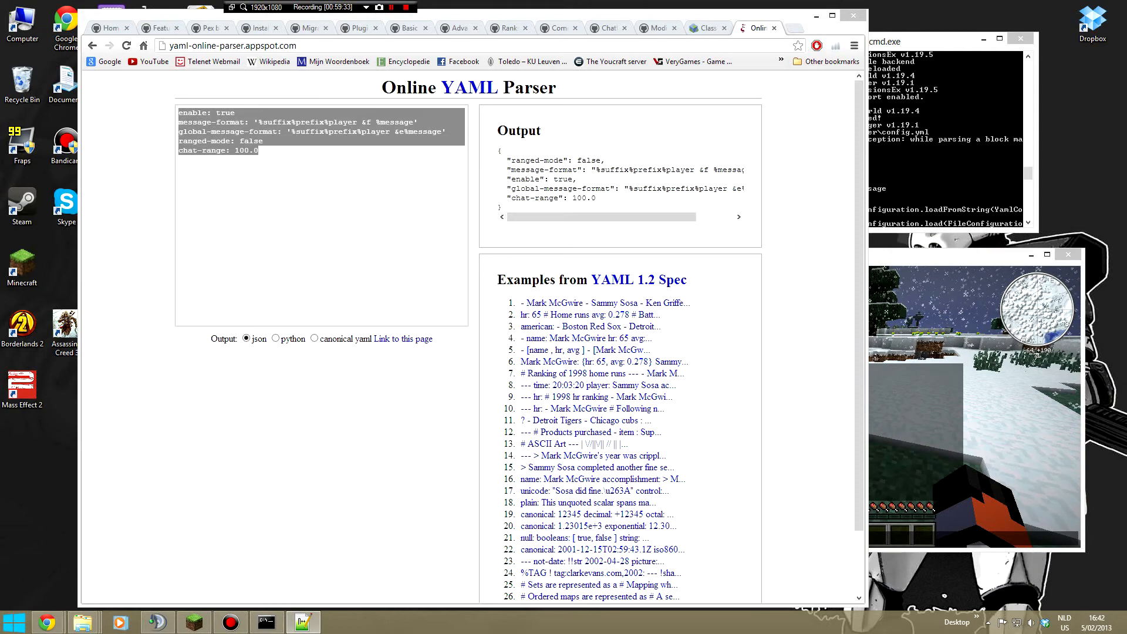
click(472, 255)
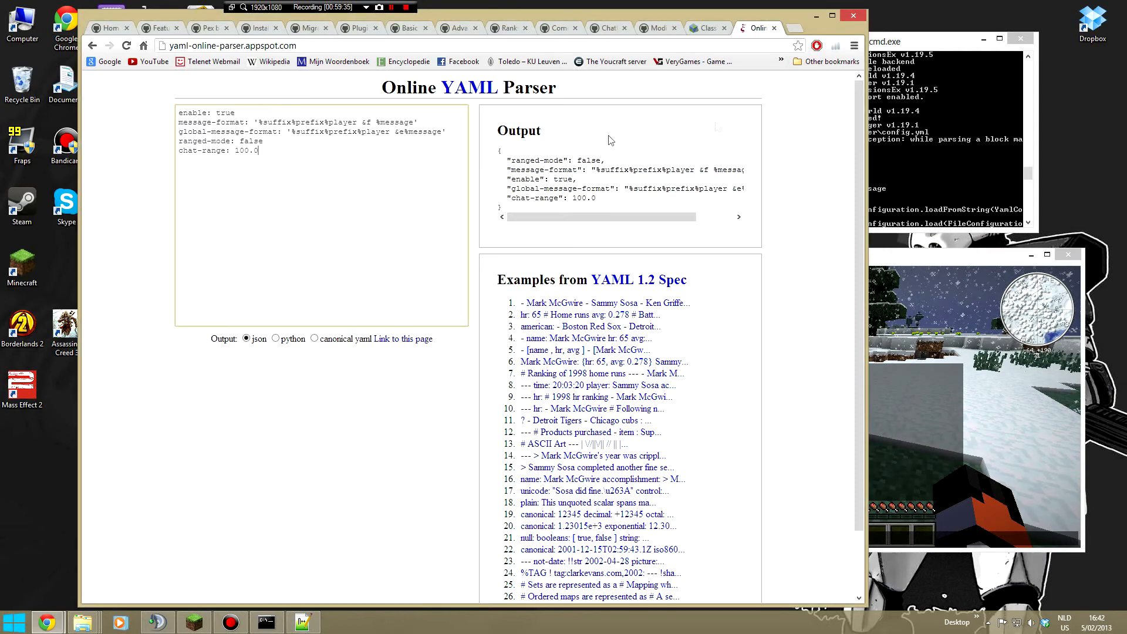
- Reload the server from the console, then send the test message g in Minecraft
click(923, 120)
text(reload)
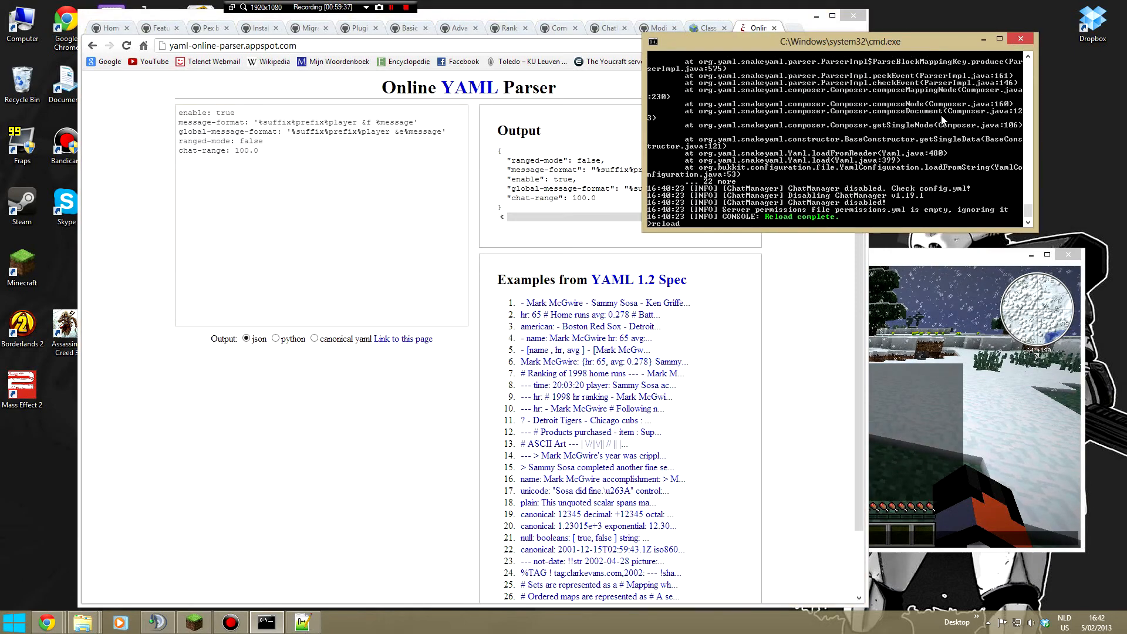
key(Return)
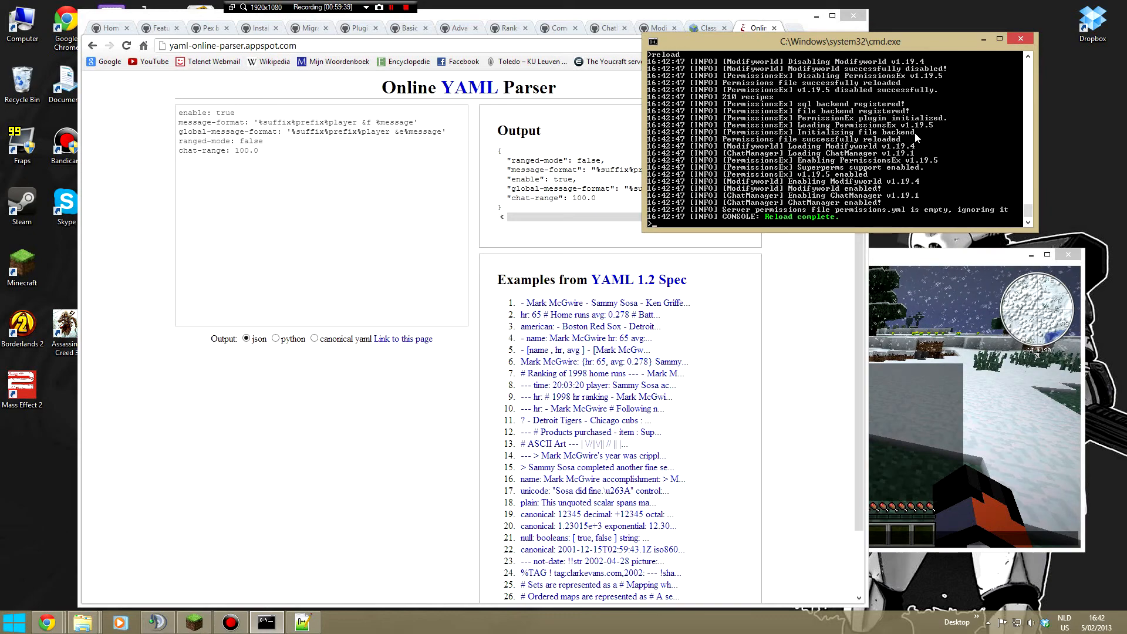
click(940, 423)
text(g)
key(Return)
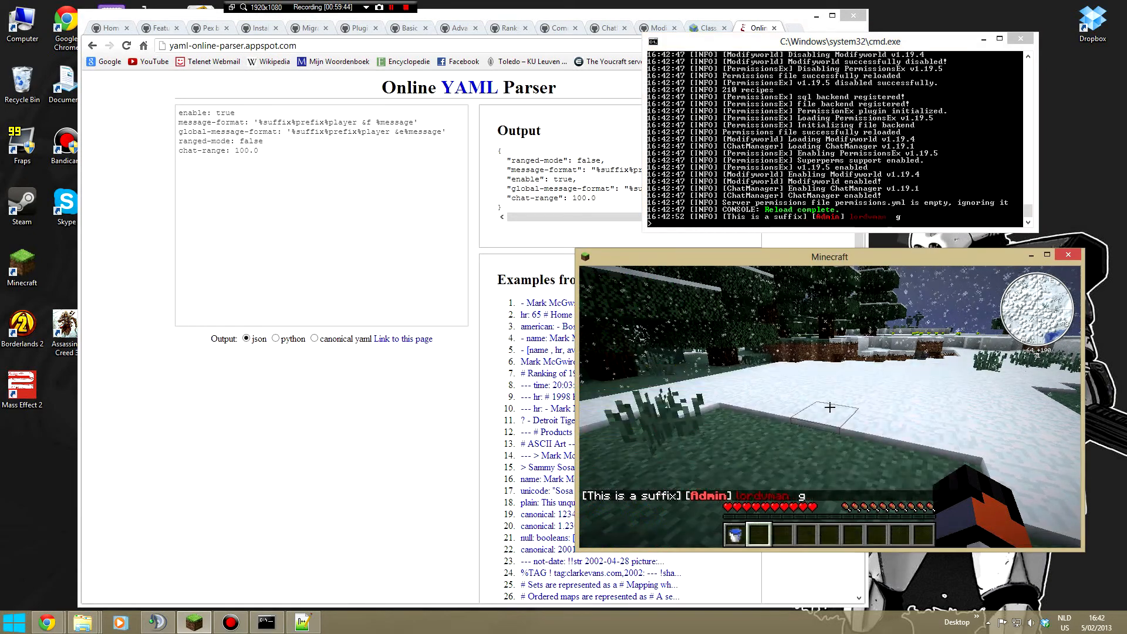
- Review the Minecraft chat history and compare it with the &f code before %message in message-format
key(w)
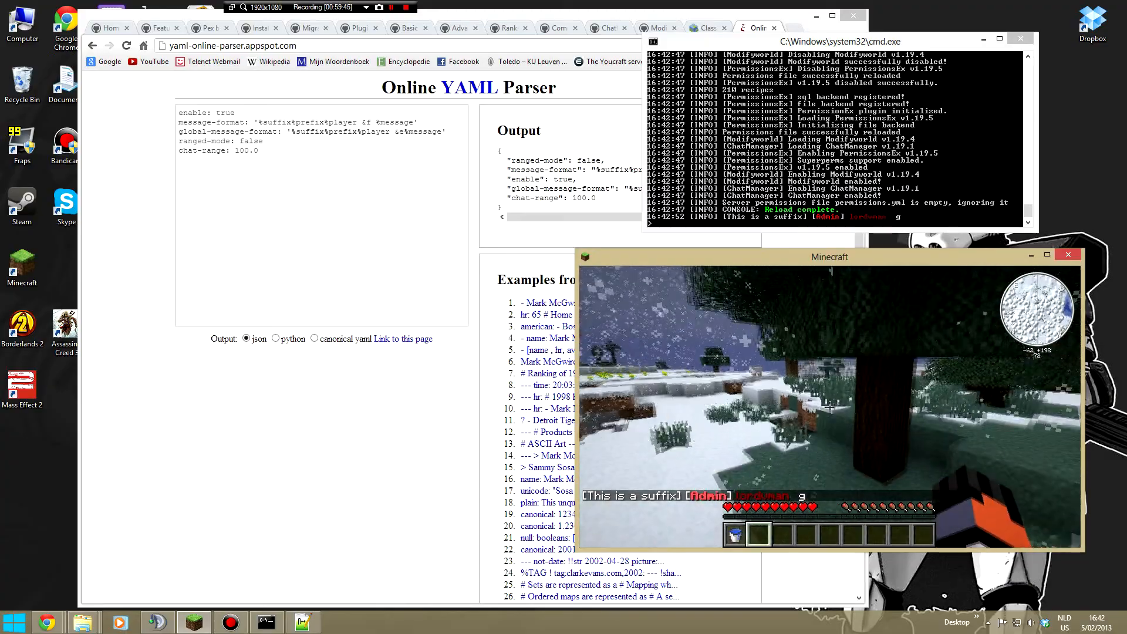
key(w)
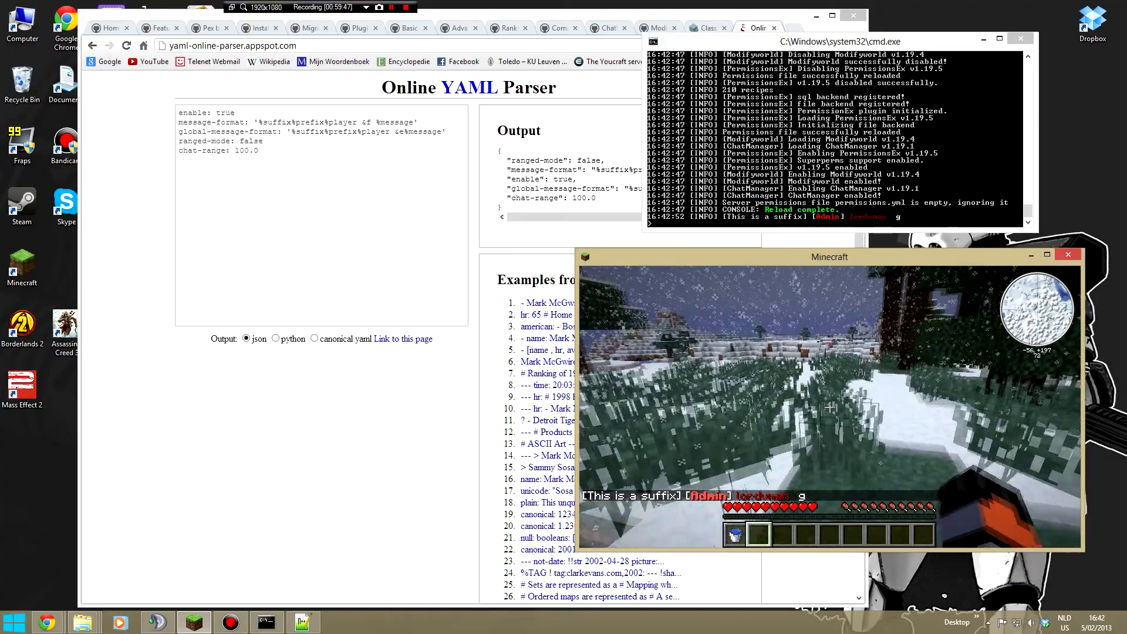
key(w)
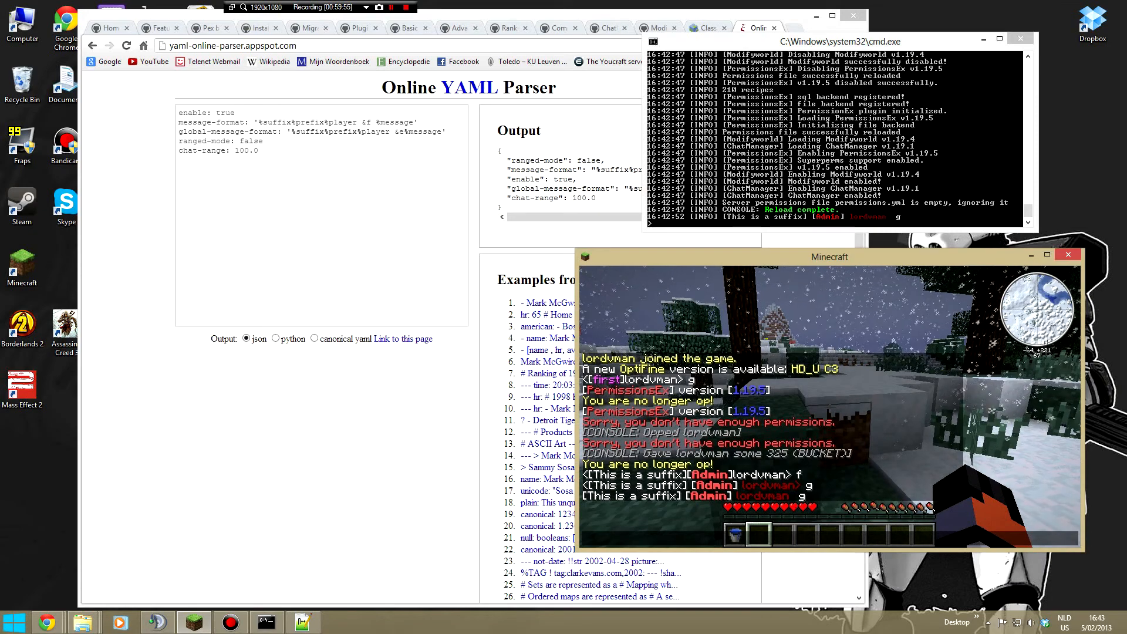
drag(357, 122, 376, 123)
click(977, 353)
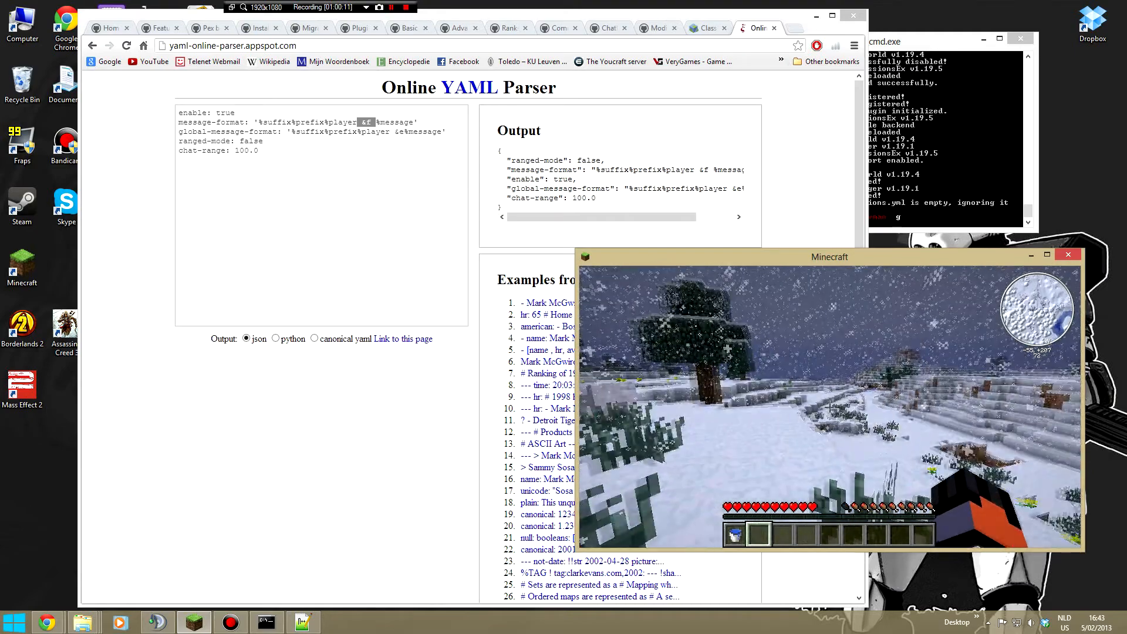
key(alt+Tab)
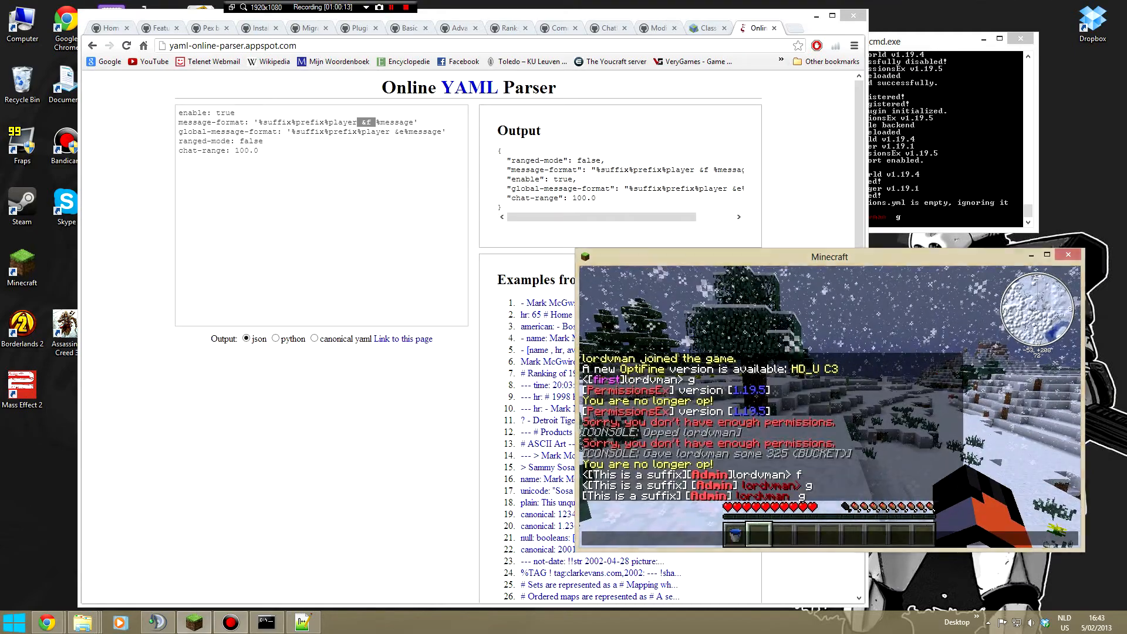
key(alt+Tab)
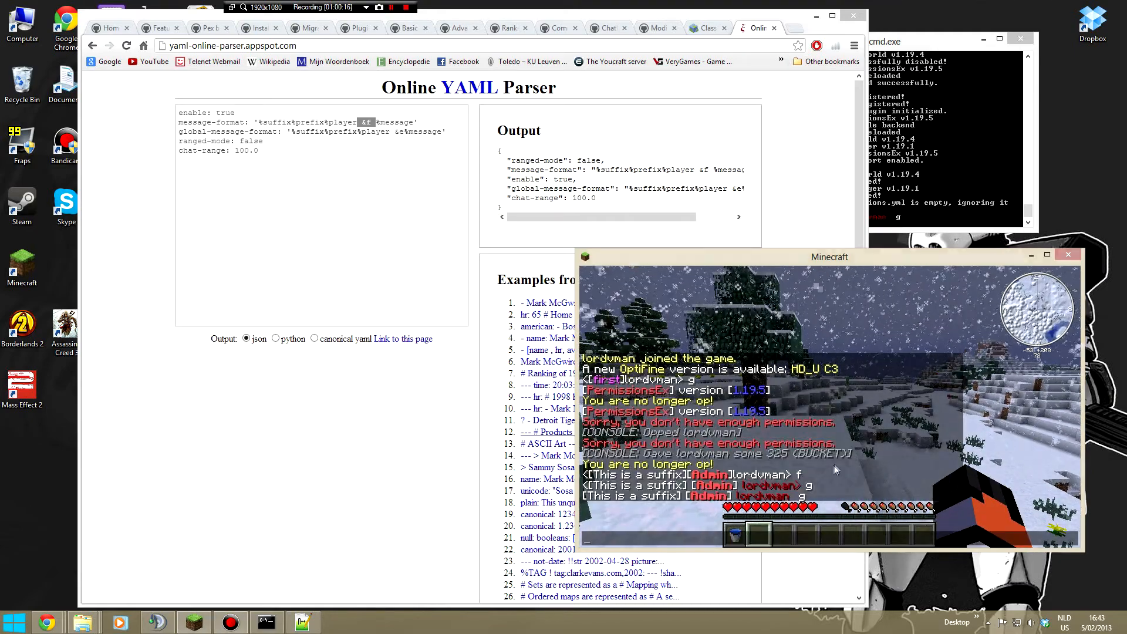
key(Escape)
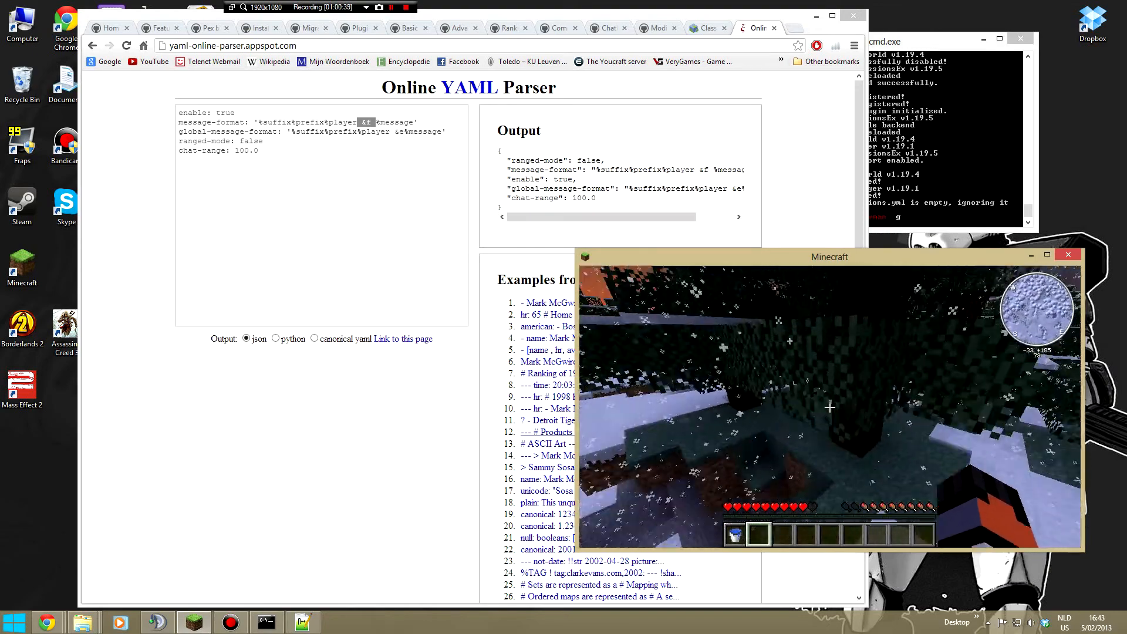
key(w)
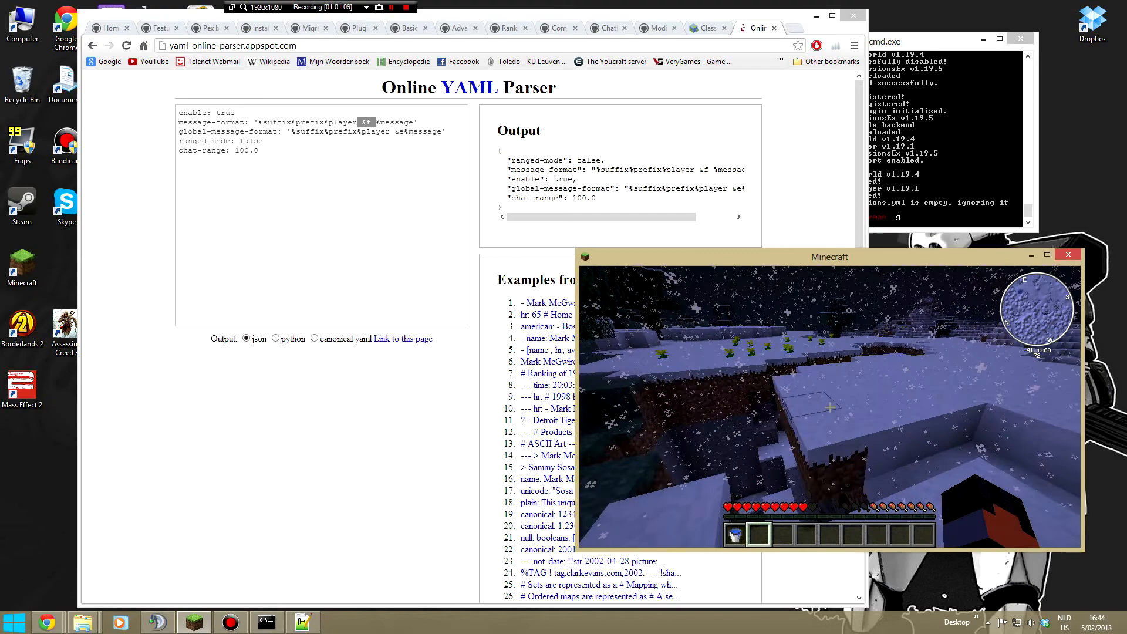
key(w)
key(space)
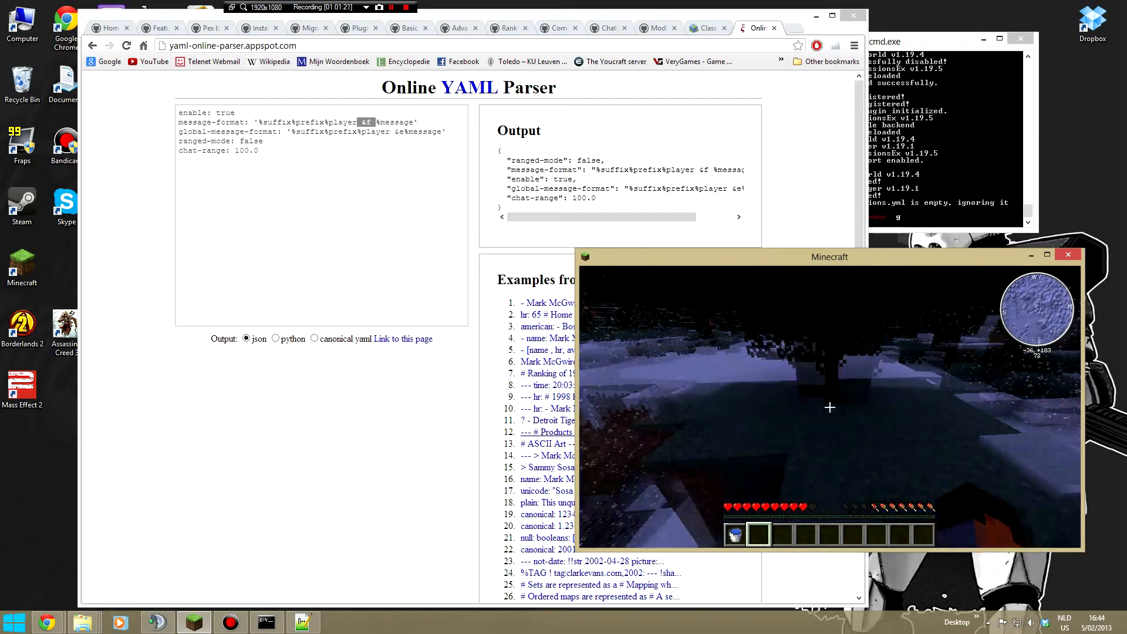
key(w)
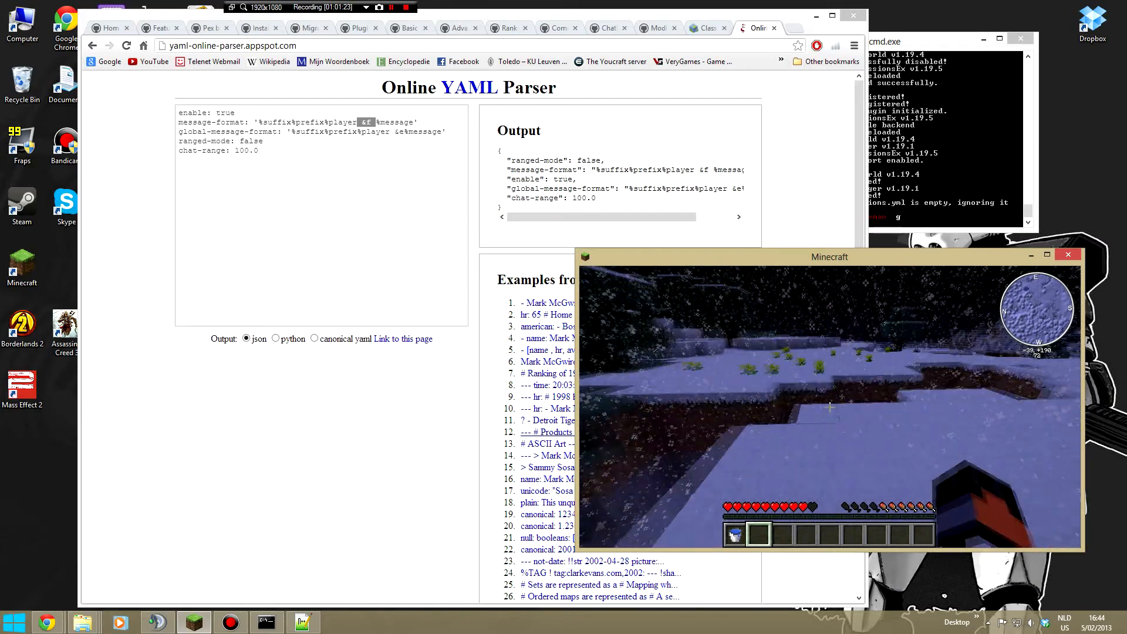
key(w)
key(w)
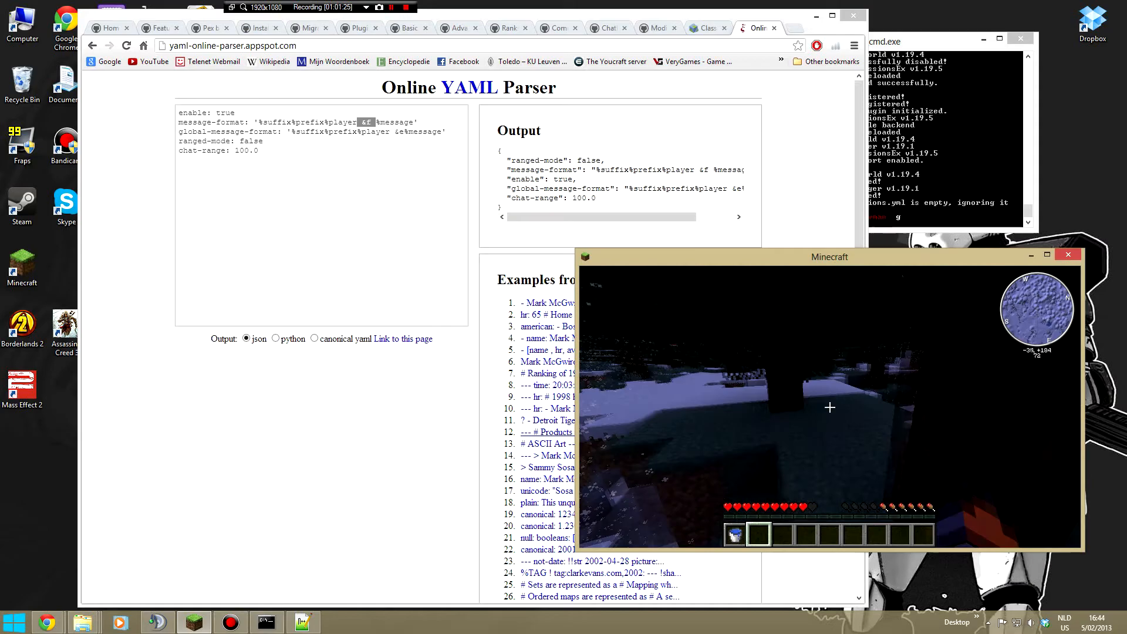
key(w)
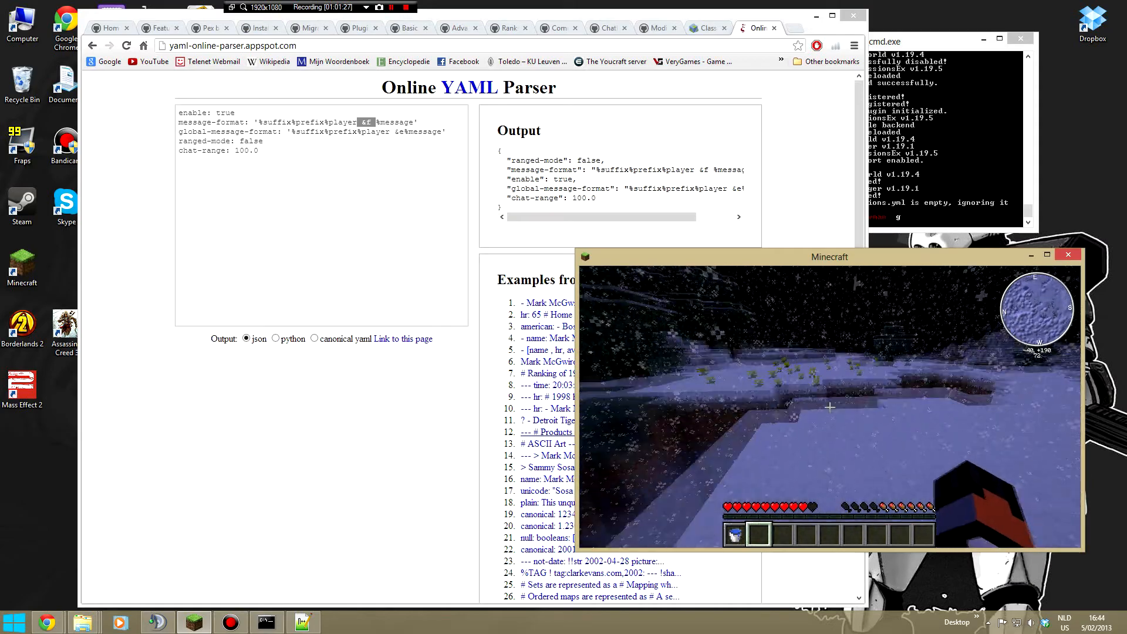
key(w)
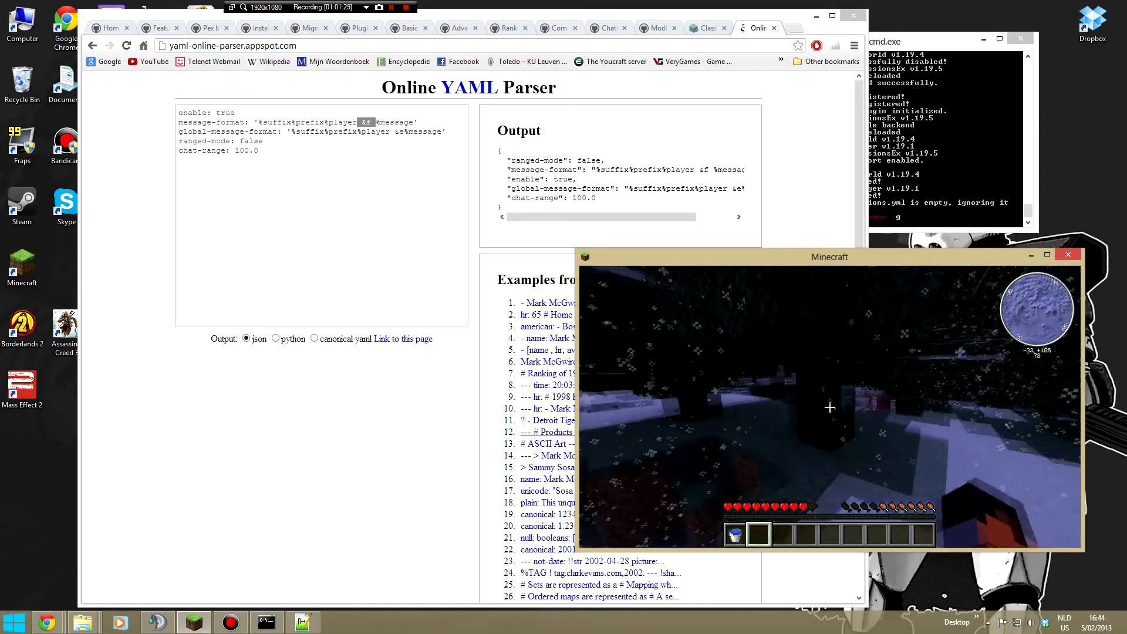
key(t)
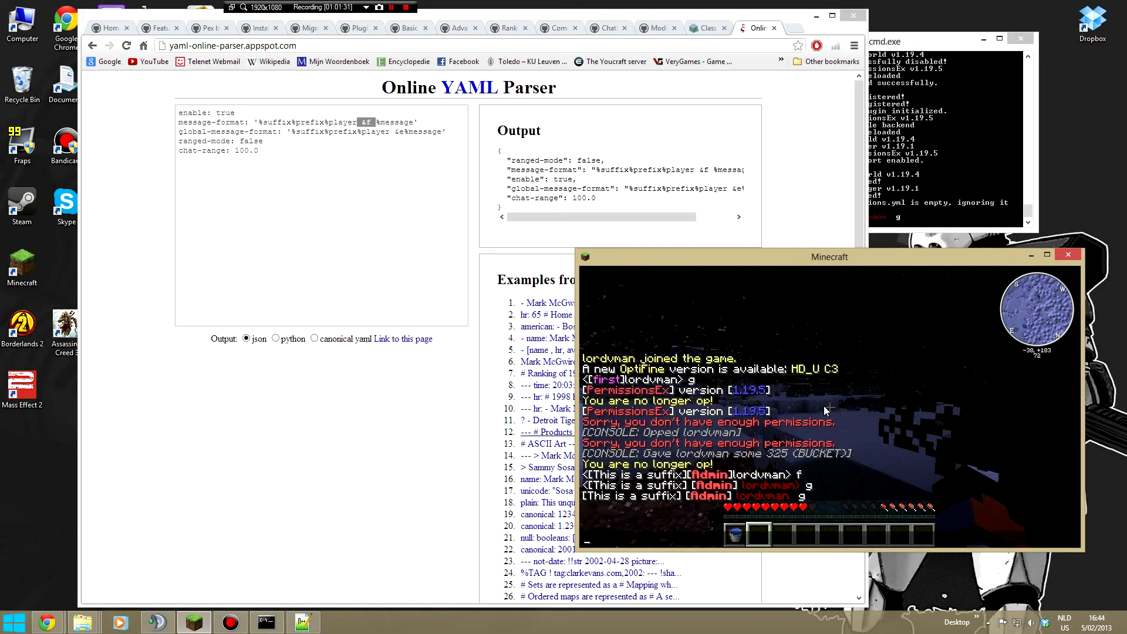